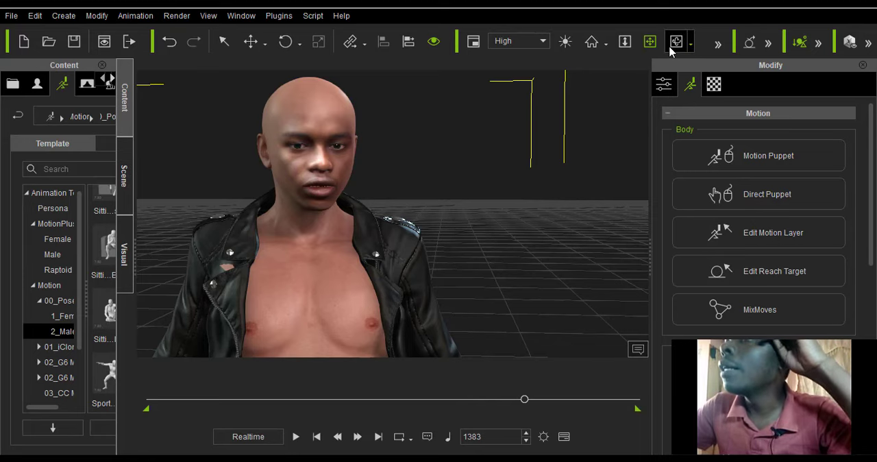
Orbit around the character in the leather jacket to examine the face and jacket from the front, sides and back.
drag(401, 306, 342, 311)
drag(266, 327, 178, 314)
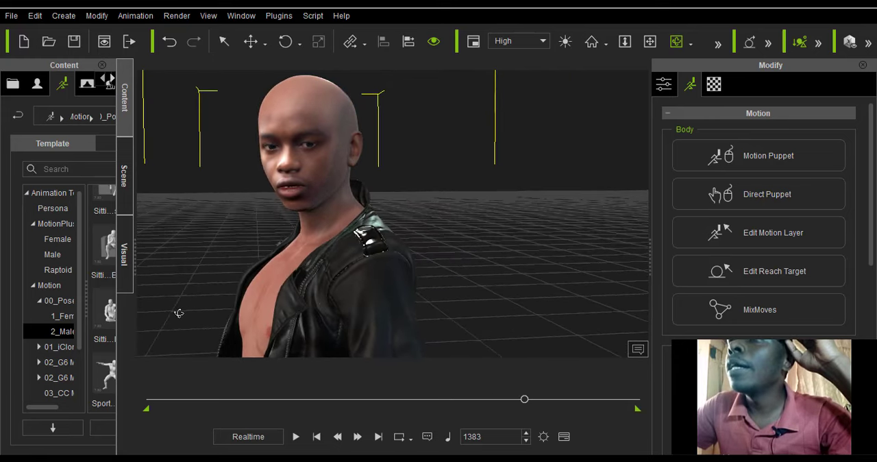
drag(254, 323, 199, 327)
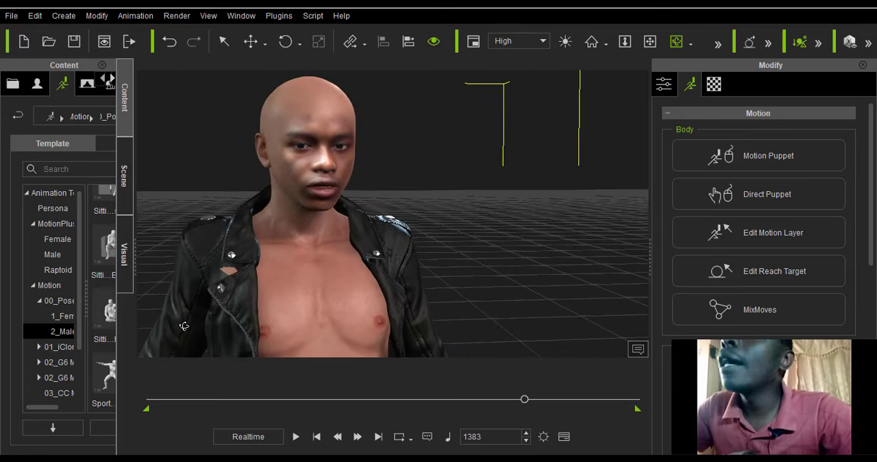
drag(284, 318, 272, 311)
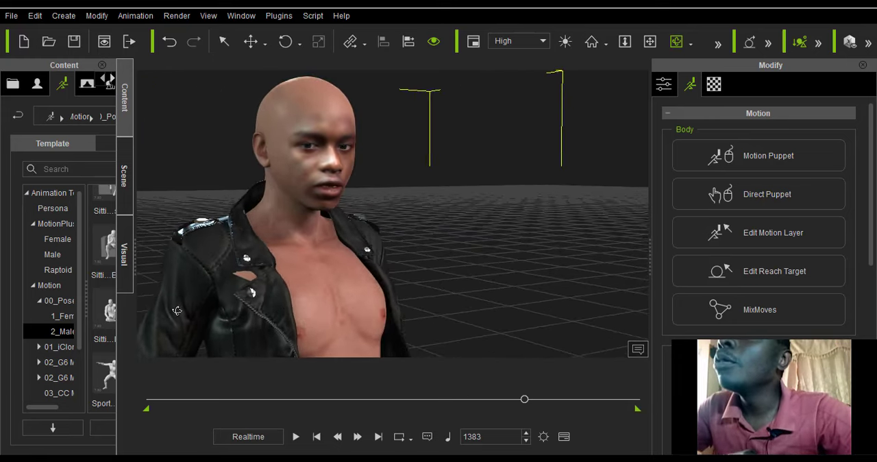
drag(210, 309, 178, 311)
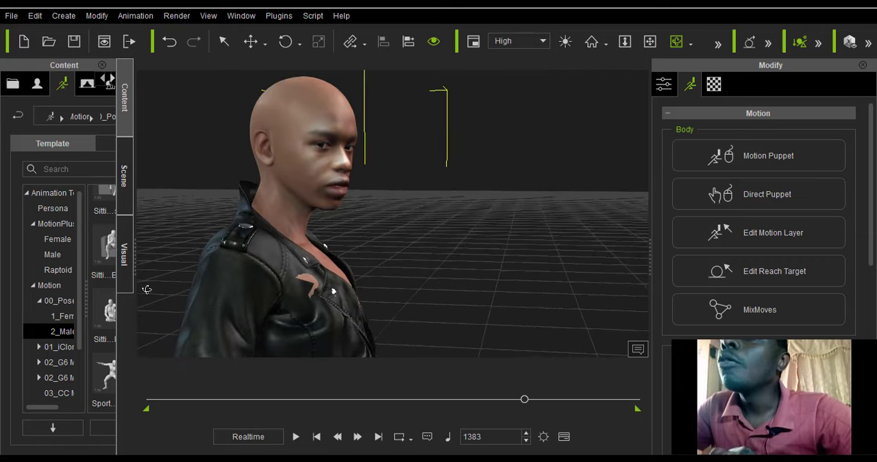
drag(255, 303, 292, 306)
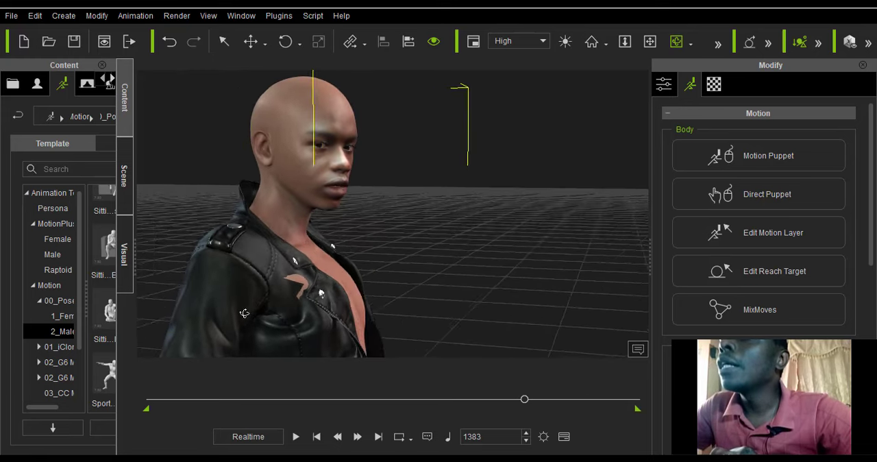
drag(264, 319, 326, 324)
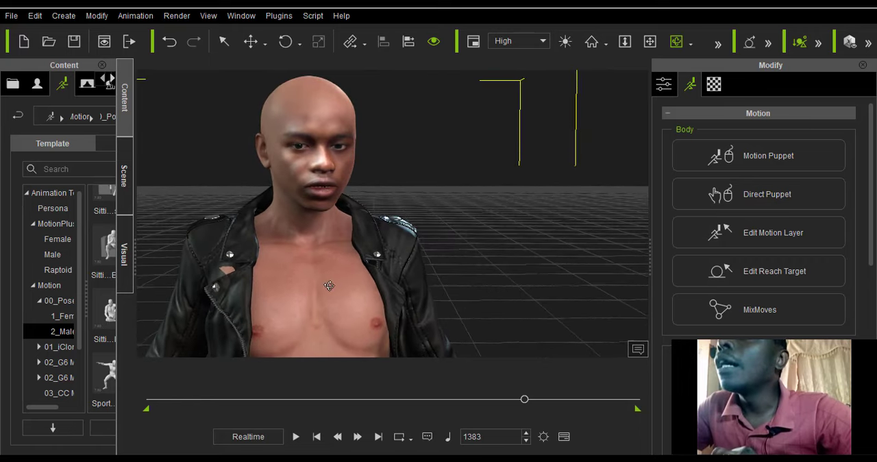
drag(251, 288, 238, 291)
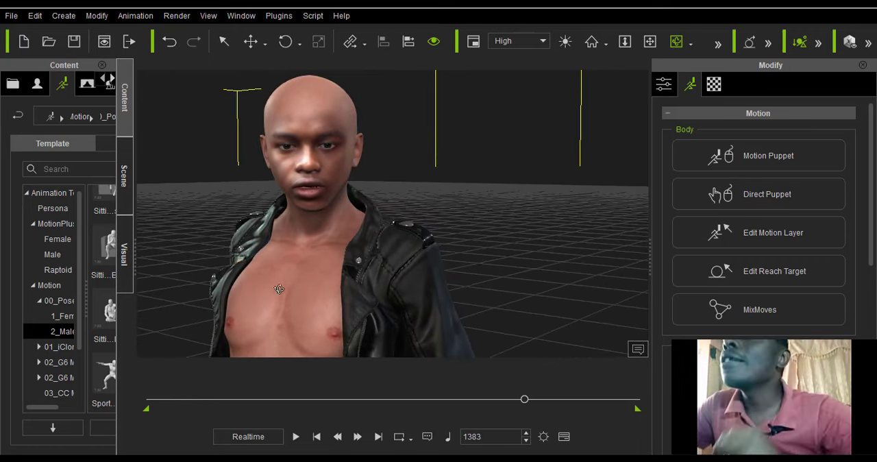
drag(260, 303, 176, 244)
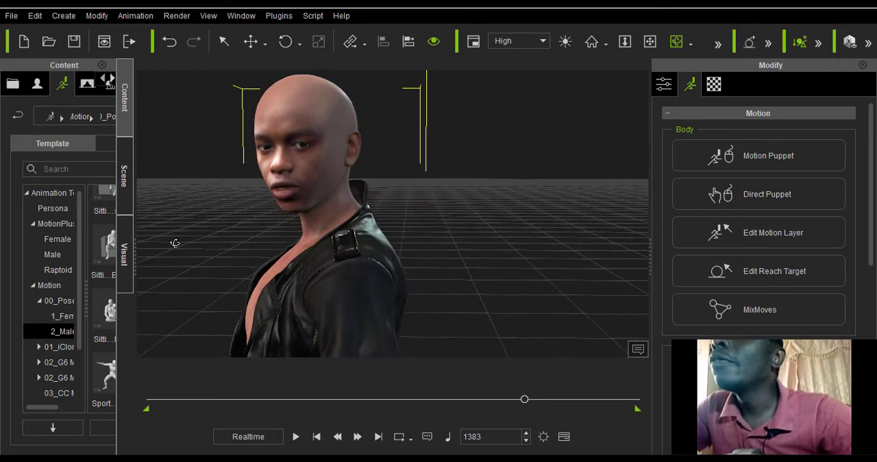
drag(274, 309, 218, 301)
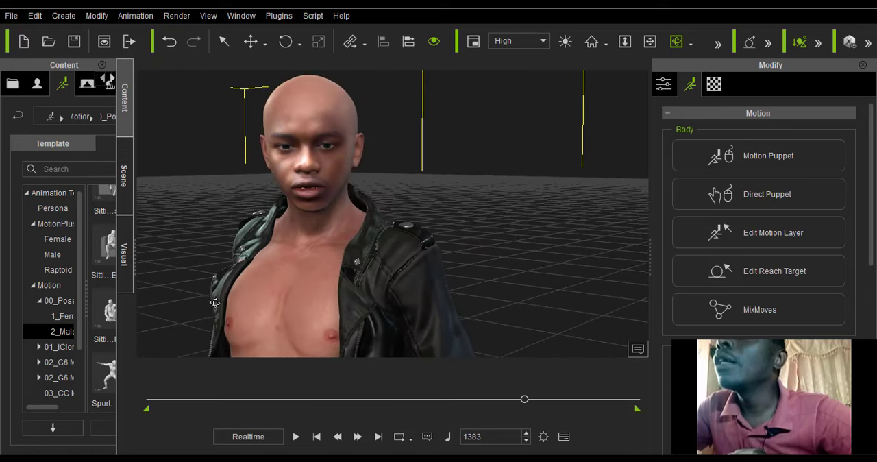
drag(281, 303, 404, 334)
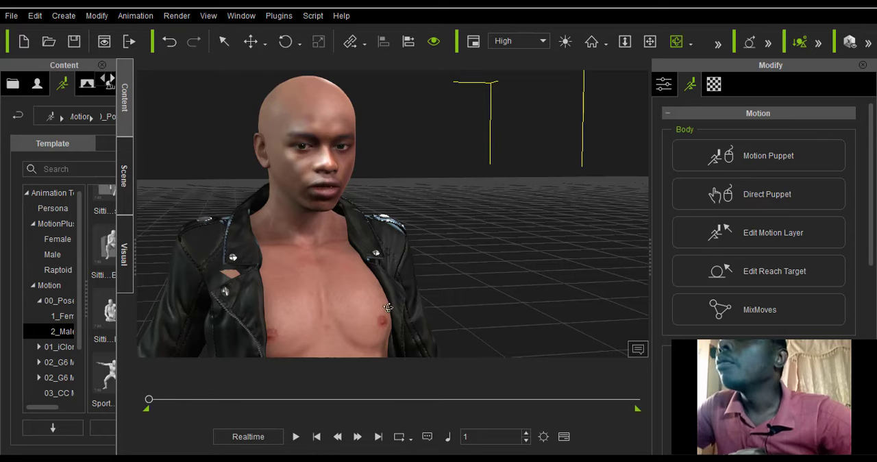
drag(267, 313, 349, 252)
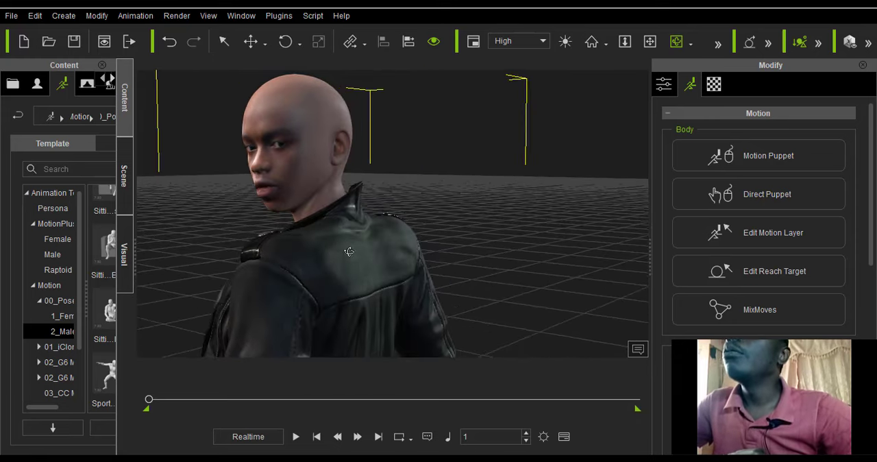
drag(418, 274, 294, 297)
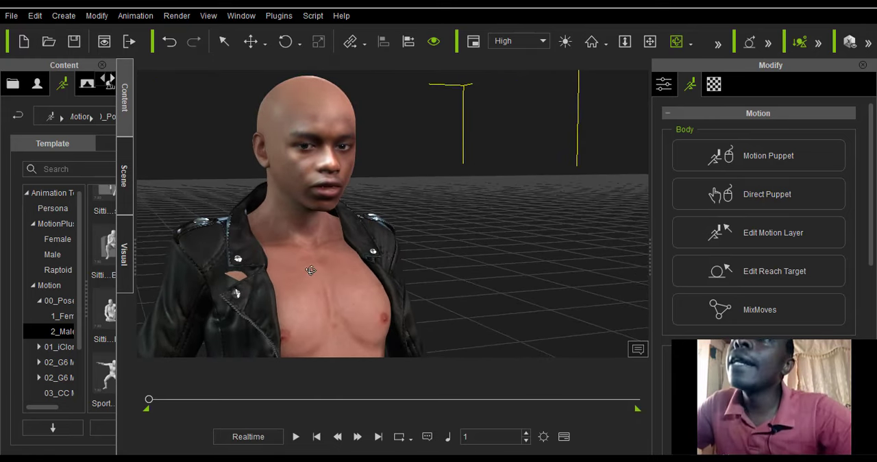
Widen the content library, show the avatar templates, and inspect the character's front and both sides again.
drag(135, 266, 203, 281)
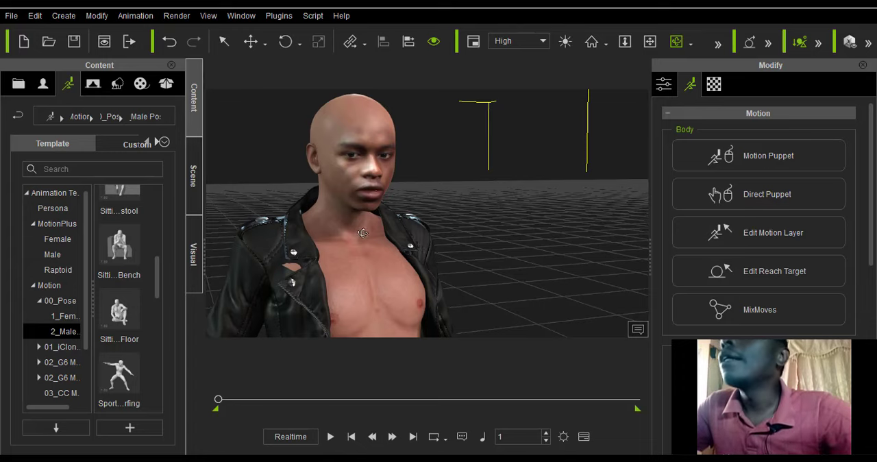
right_drag(408, 269, 330, 271)
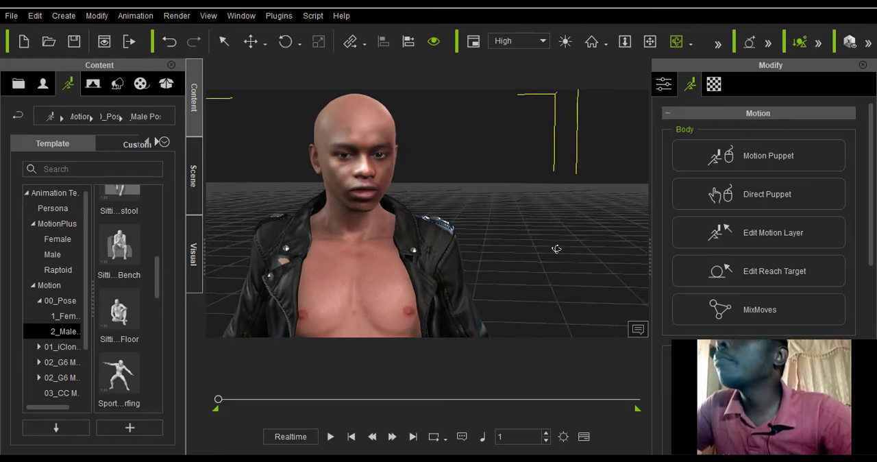
right_drag(467, 265, 377, 257)
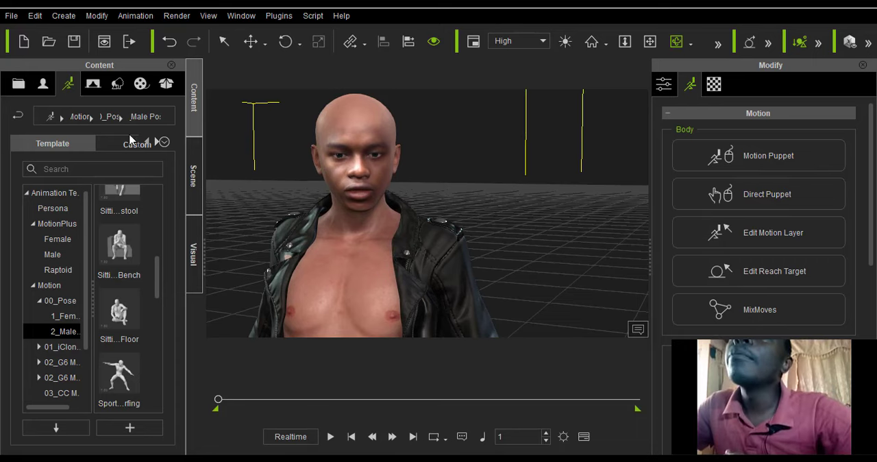
click(43, 83)
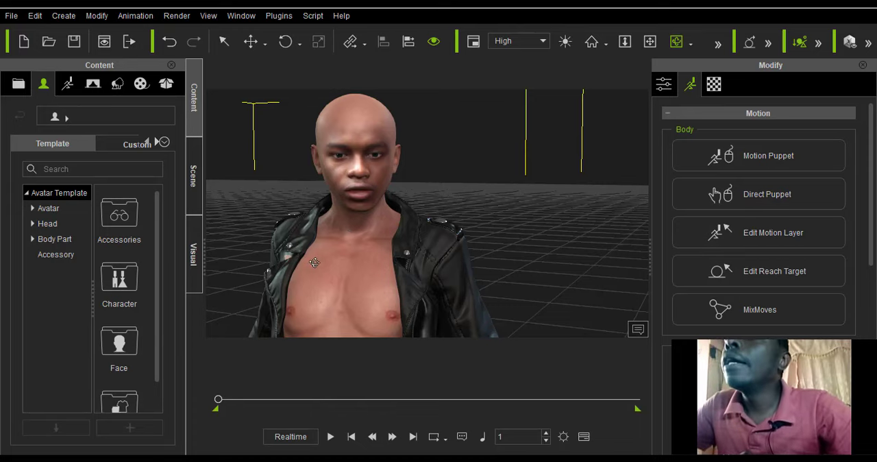
drag(315, 263, 234, 309)
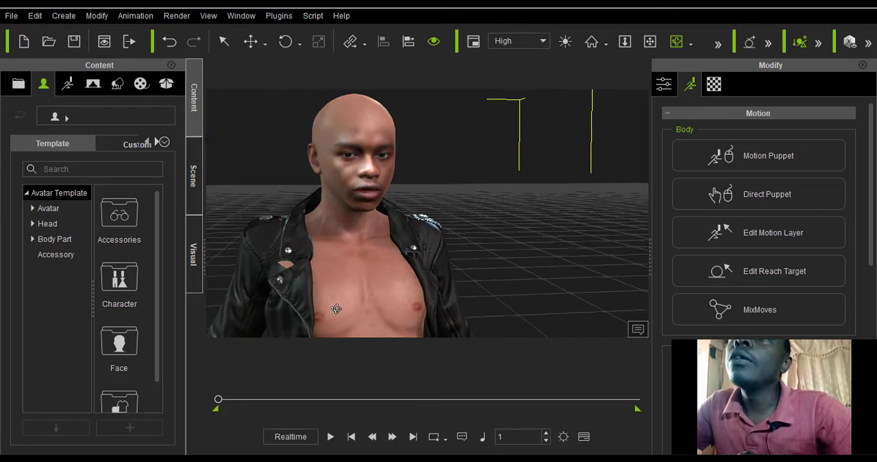
drag(280, 293, 334, 287)
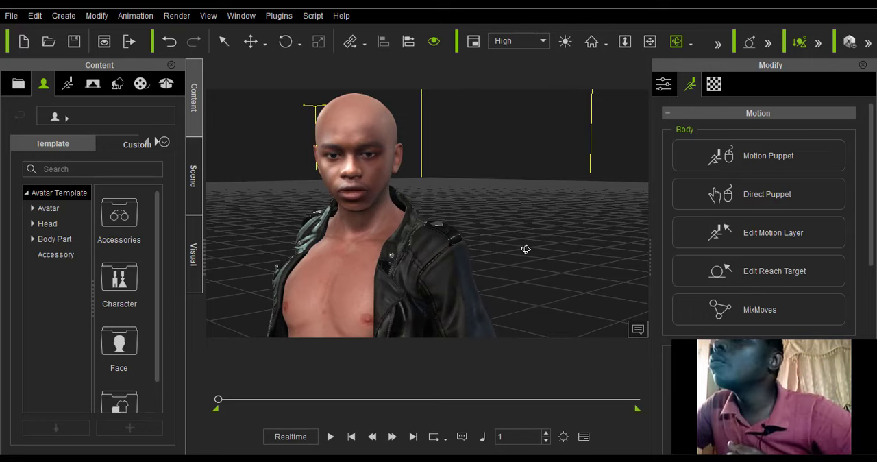
drag(439, 293, 317, 324)
drag(407, 316, 356, 299)
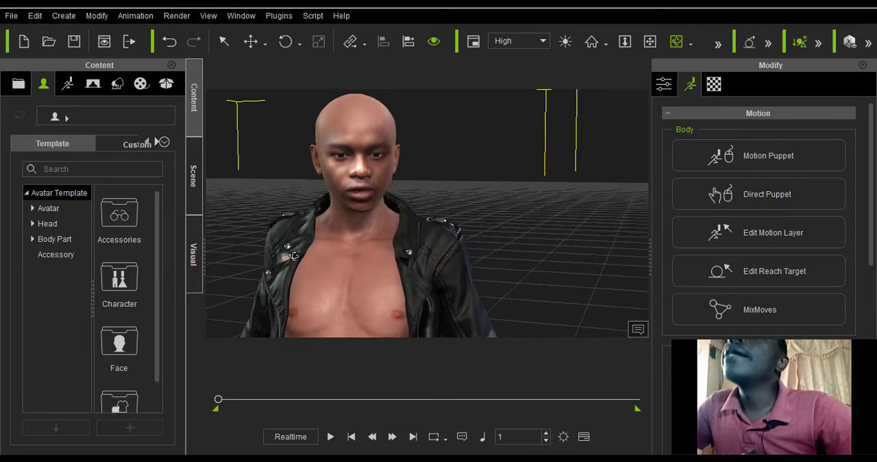
drag(293, 256, 436, 237)
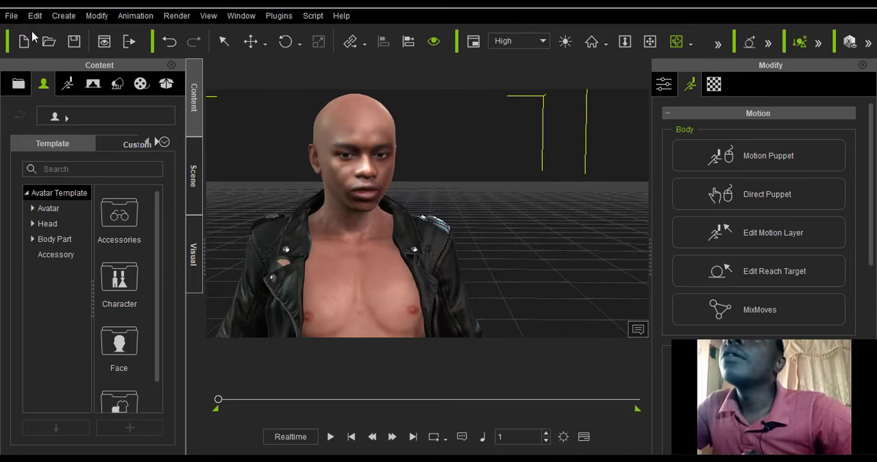
Start a new project, discarding the current one without saving.
click(13, 17)
click(50, 34)
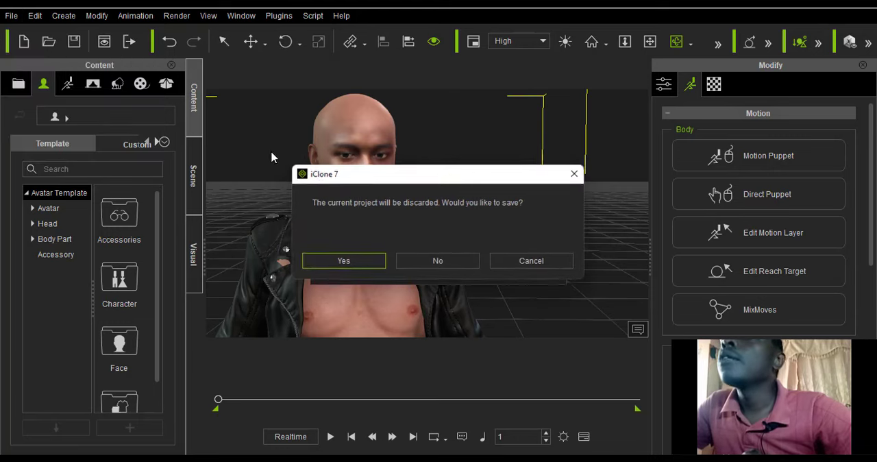
click(432, 261)
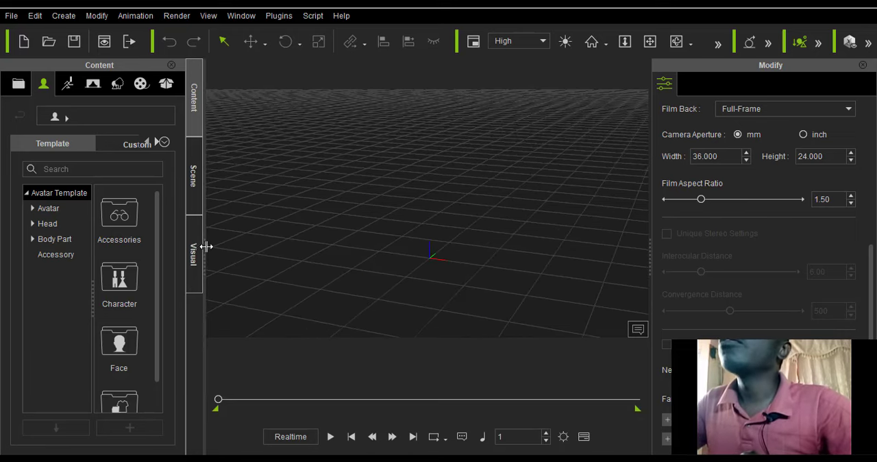
Widen the content library and add Floor_001 from the Wall and Floor category of the 3D Blocks props to the scene.
drag(203, 248, 249, 251)
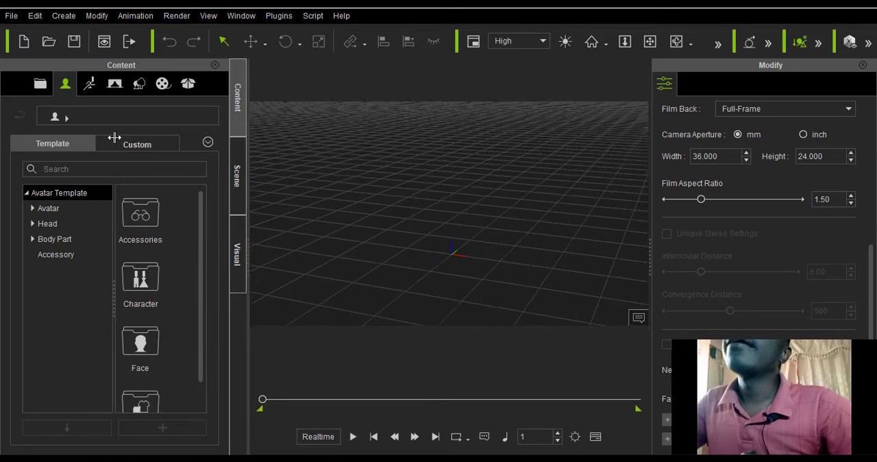
click(113, 85)
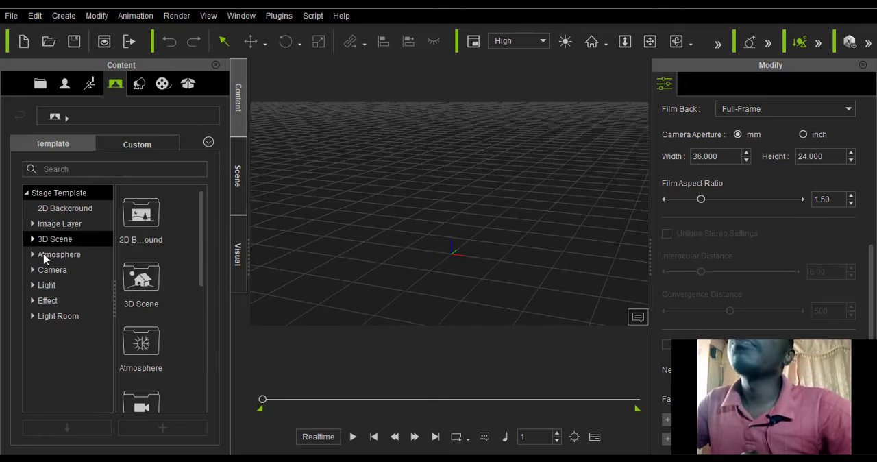
click(140, 84)
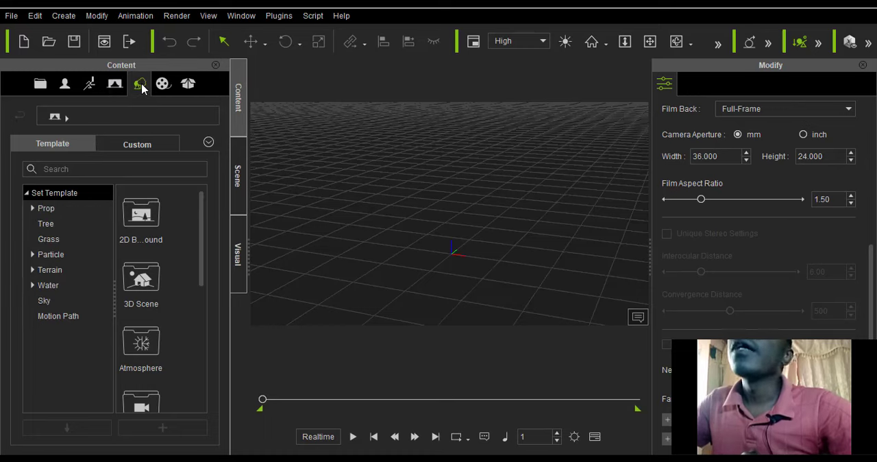
click(30, 211)
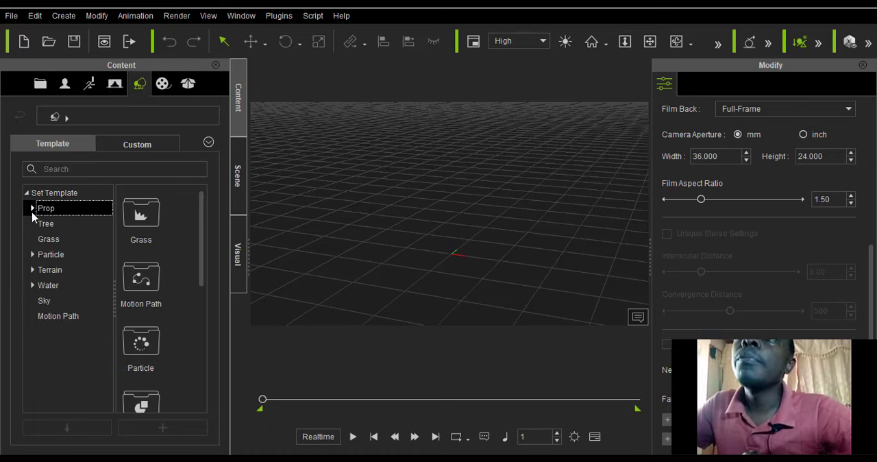
click(32, 209)
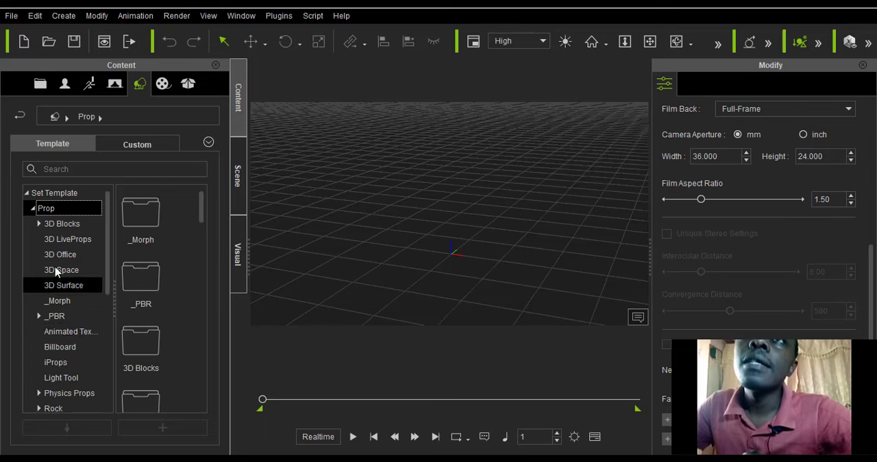
click(39, 224)
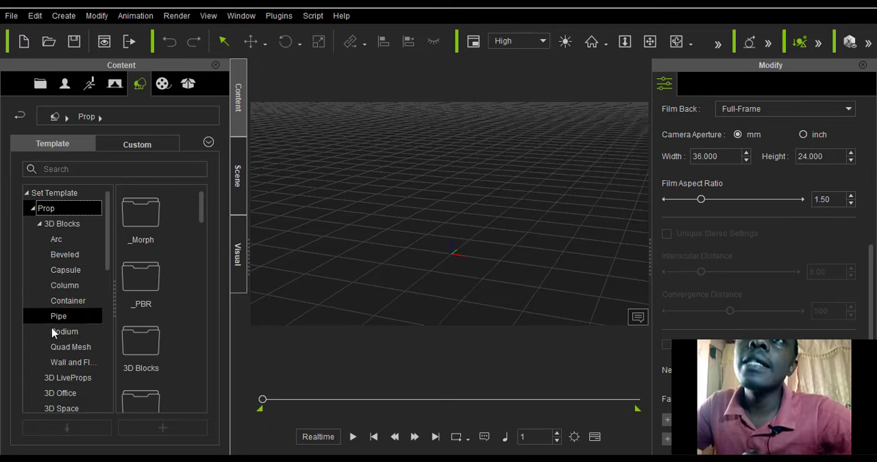
click(65, 366)
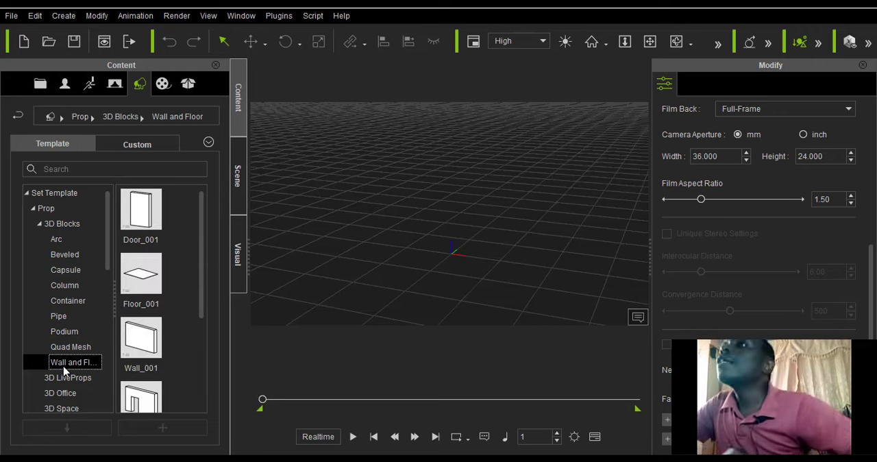
double_click(152, 295)
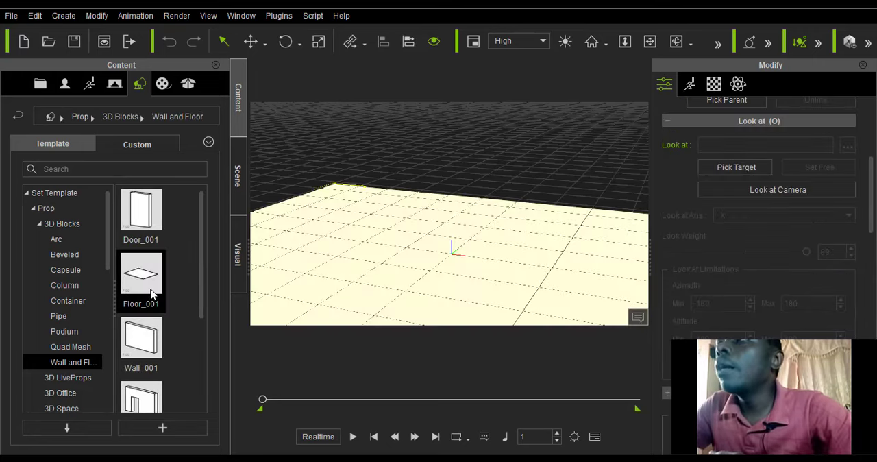
Add the Wall_001 prop to the scene on the floor.
scroll(412, 215, down, 5)
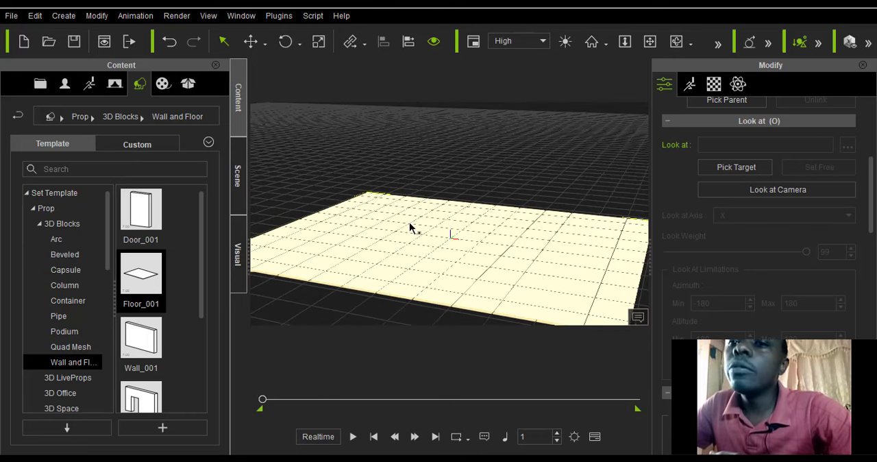
scroll(408, 289, down, 4)
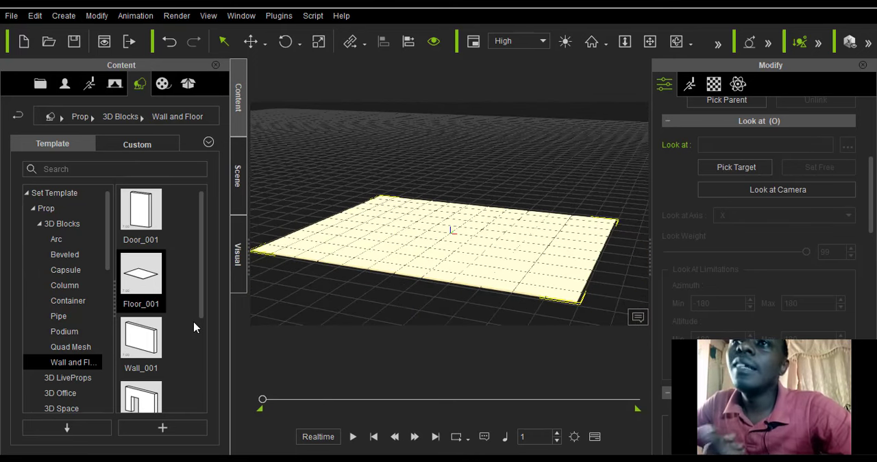
double_click(145, 351)
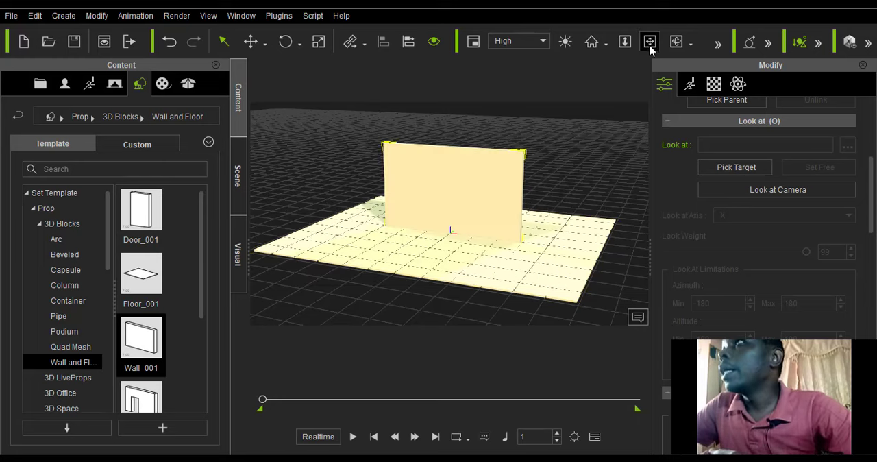
Move Wall_001 with Local Move from the middle of the floor to its far edge.
right_drag(527, 193, 290, 155)
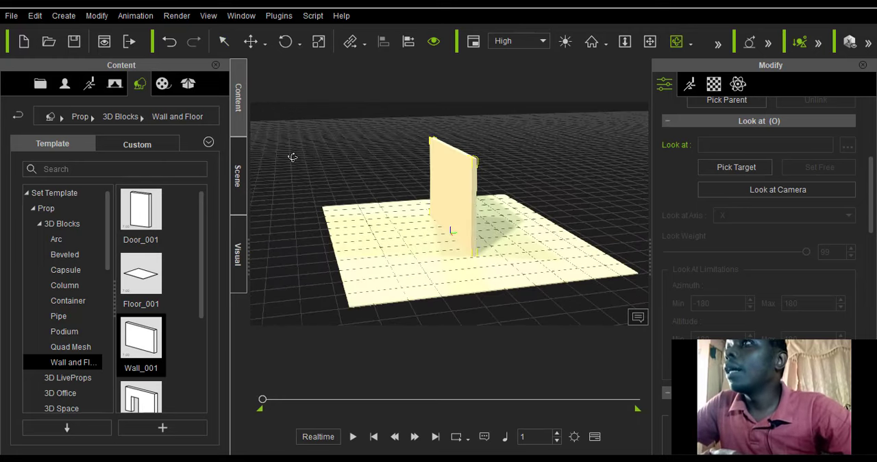
click(265, 43)
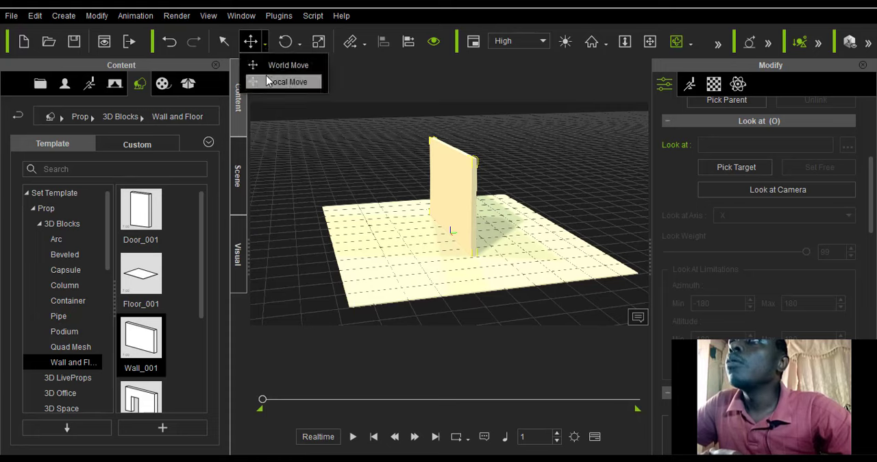
click(272, 79)
drag(491, 232, 543, 214)
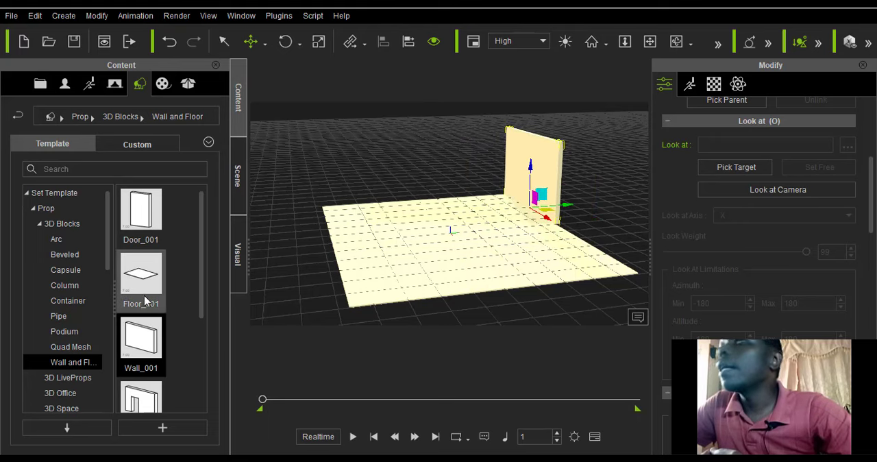
Add the Wall_002 doorway prop and move it onto the floor edge opposite Wall_001.
scroll(149, 350, down, 3)
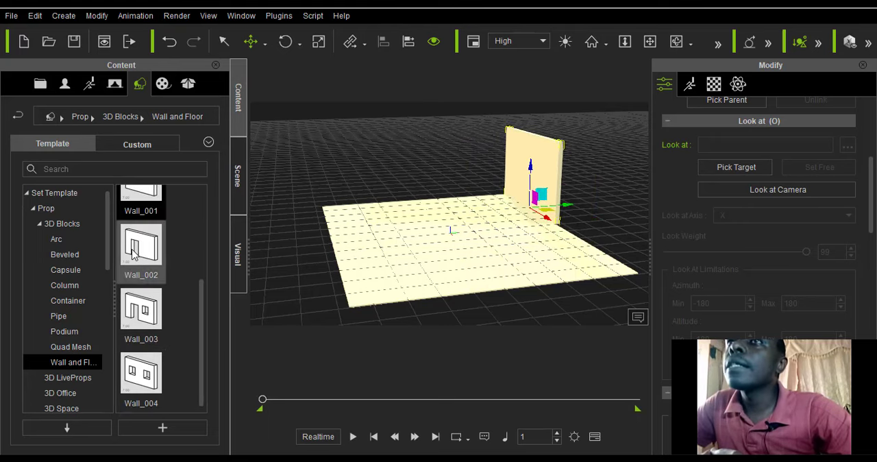
drag(141, 246, 318, 240)
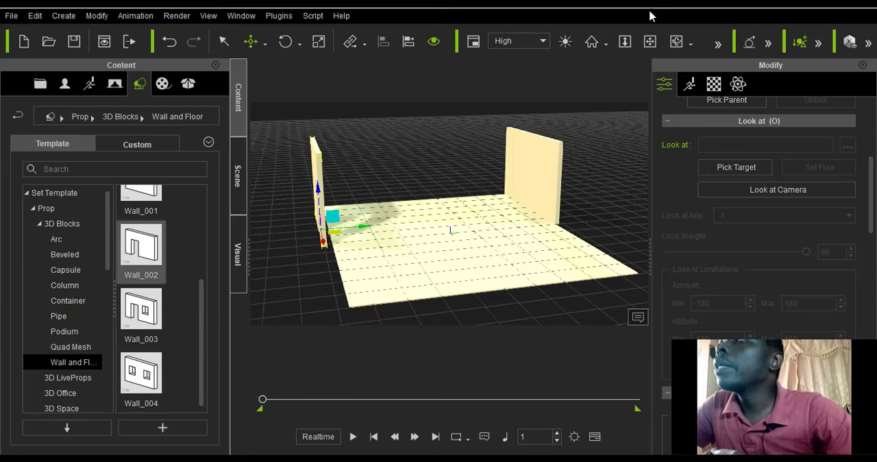
click(676, 42)
drag(358, 245, 254, 241)
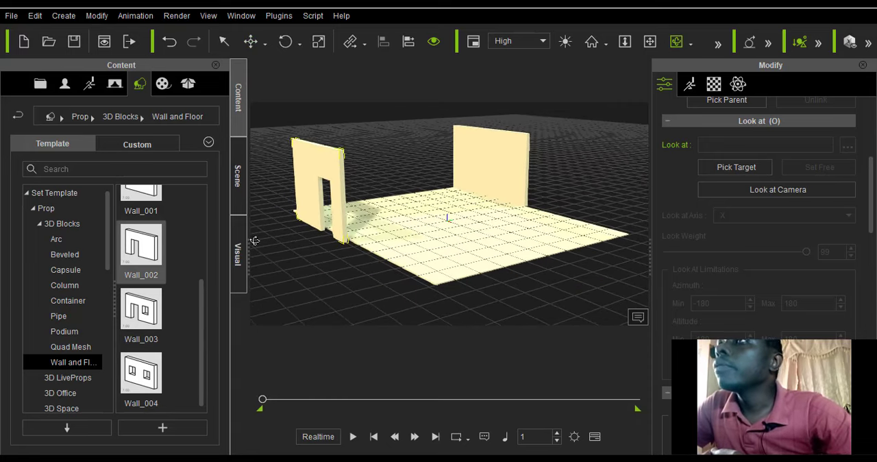
click(251, 42)
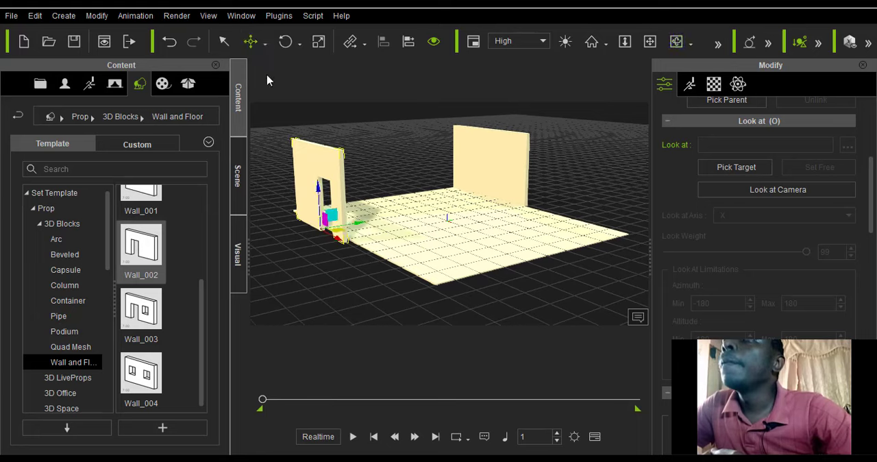
drag(340, 241, 358, 224)
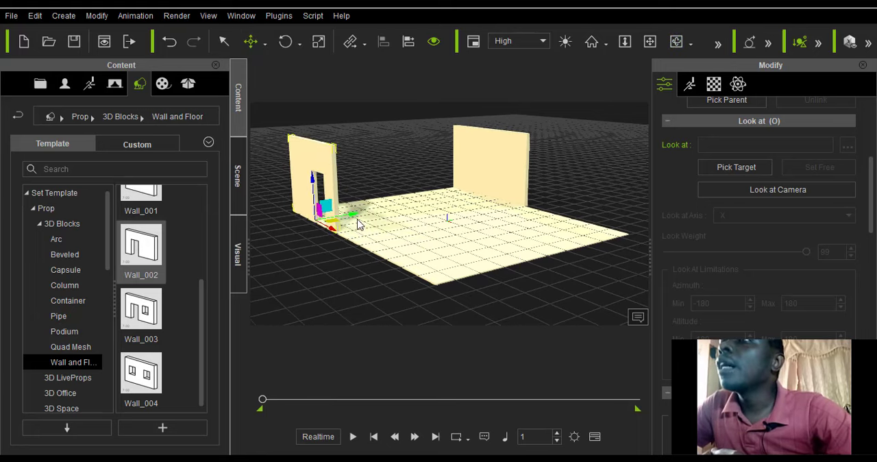
Add the Wall_004 window prop between the two walls and rotate it about its vertical axis until it stands perpendicular to them.
scroll(357, 225, up, 4)
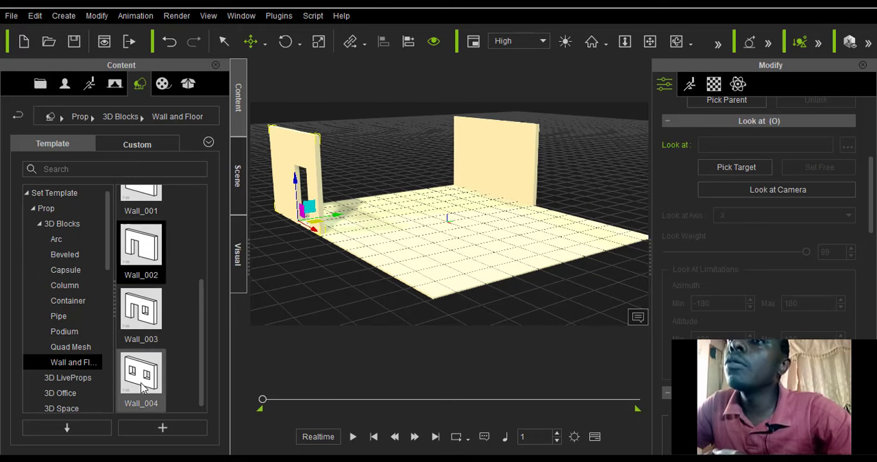
drag(142, 387, 364, 203)
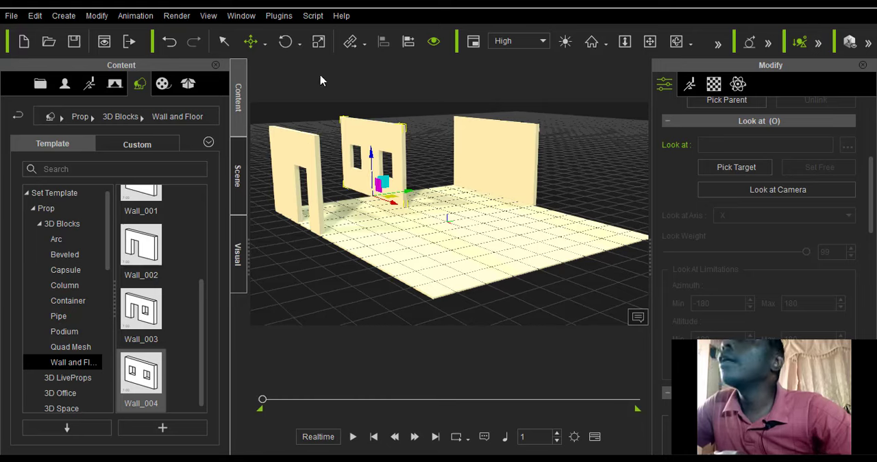
click(286, 42)
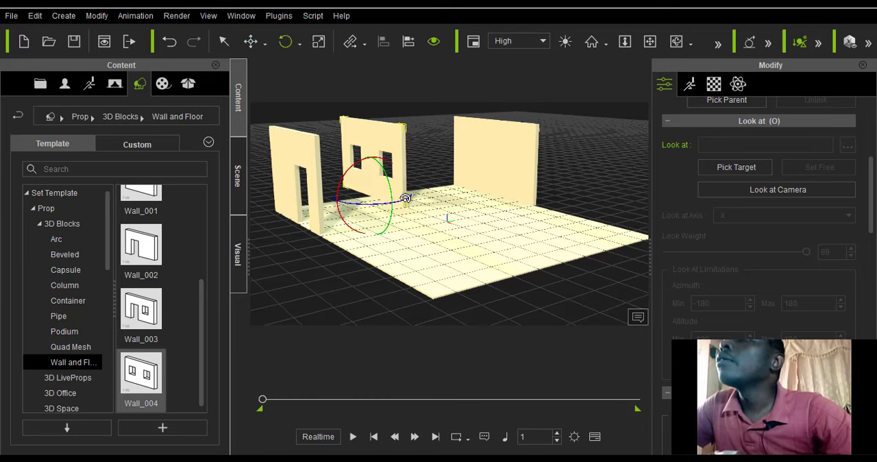
drag(406, 199, 346, 209)
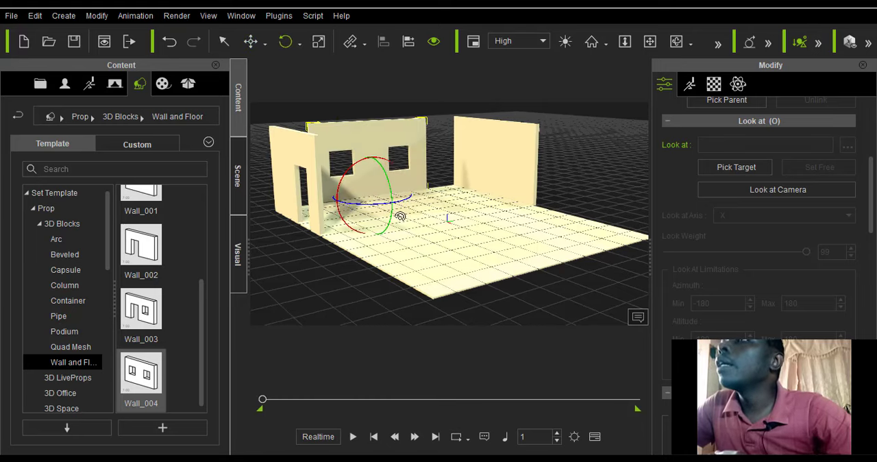
Move Wall_004 along the floor edge until its end meets the doorway wall at the corner.
scroll(736, 308, up, 5)
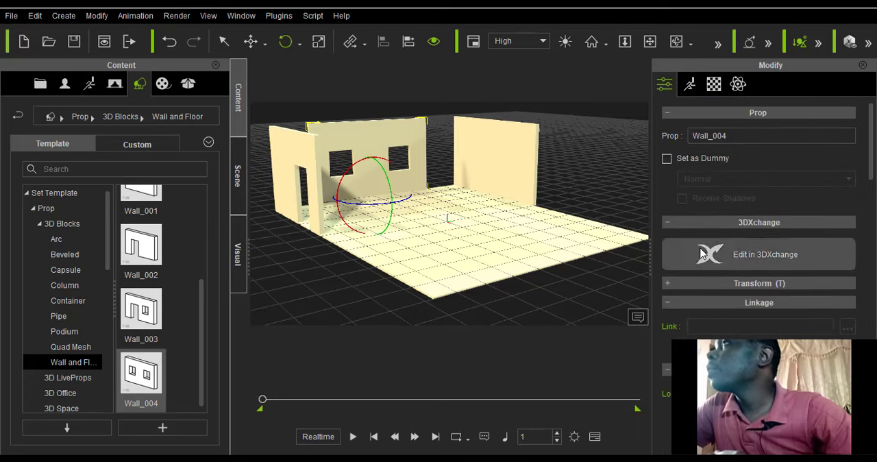
scroll(699, 267, down, 8)
scroll(693, 262, down, 5)
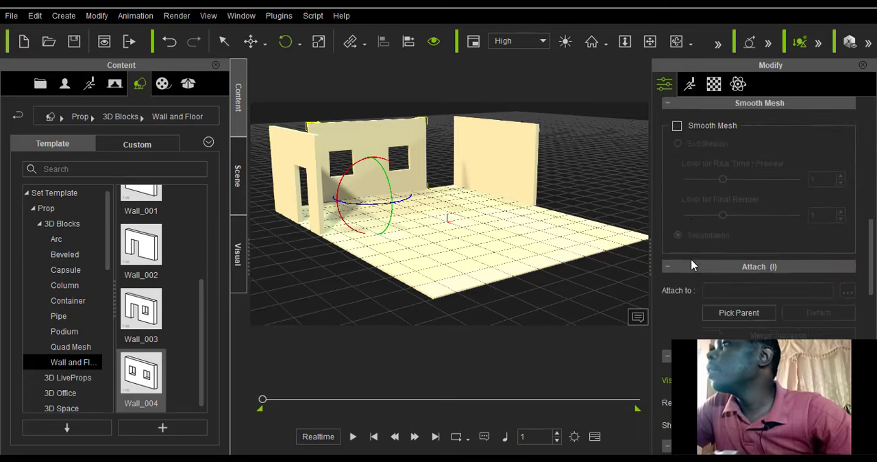
scroll(692, 264, up, 2)
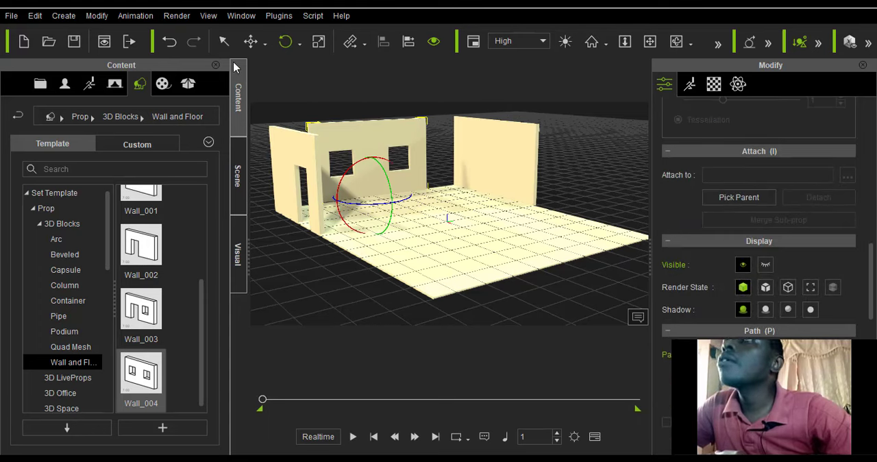
click(251, 41)
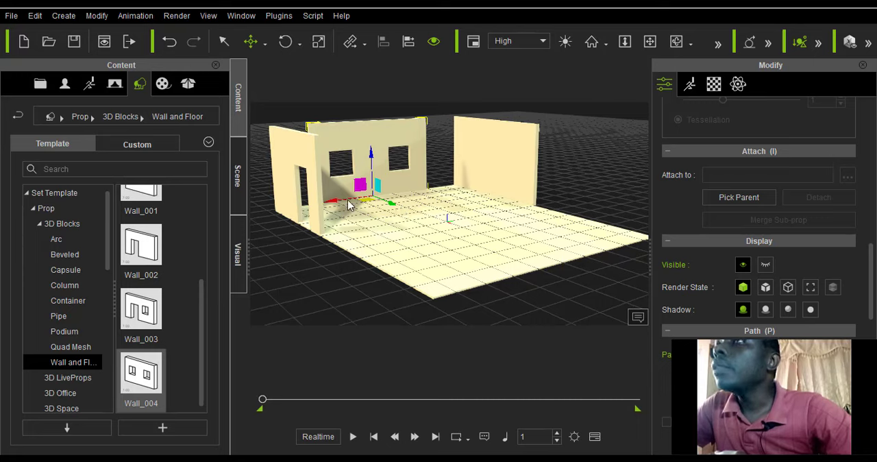
click(333, 207)
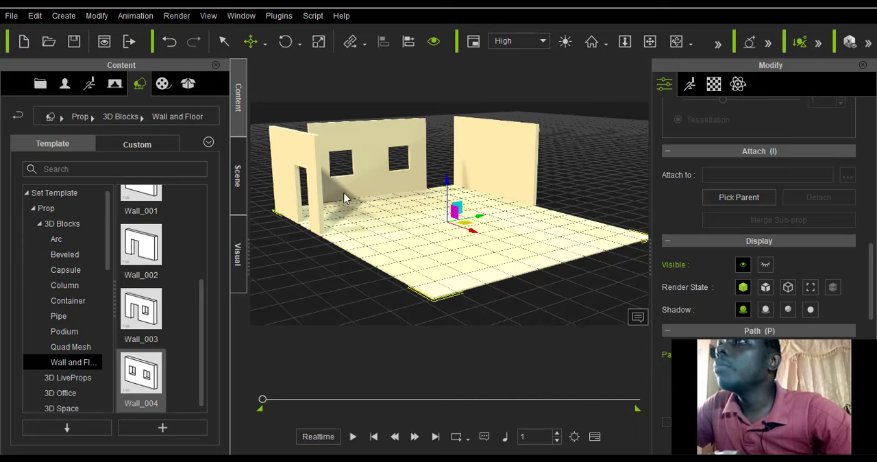
click(345, 198)
drag(334, 201, 303, 214)
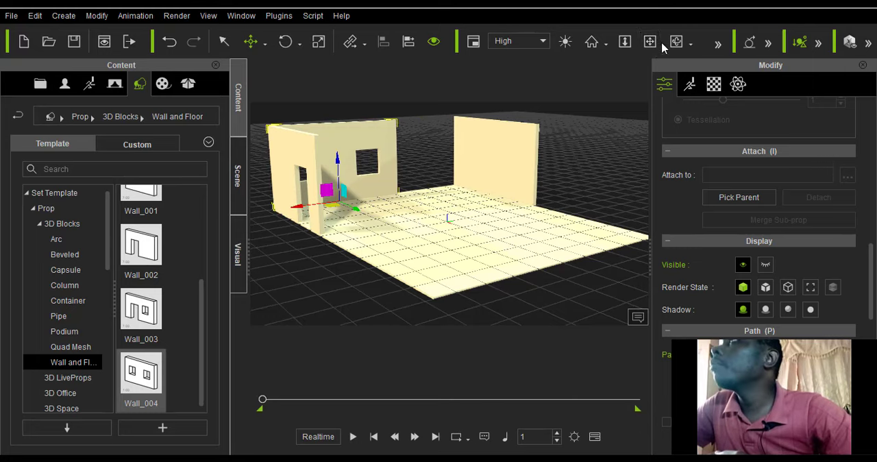
Examine the corner between the window wall and doorway wall from outside, adjusting the width of the Modify panel.
click(676, 42)
drag(310, 212, 428, 200)
drag(294, 228, 408, 219)
drag(319, 231, 338, 198)
click(650, 41)
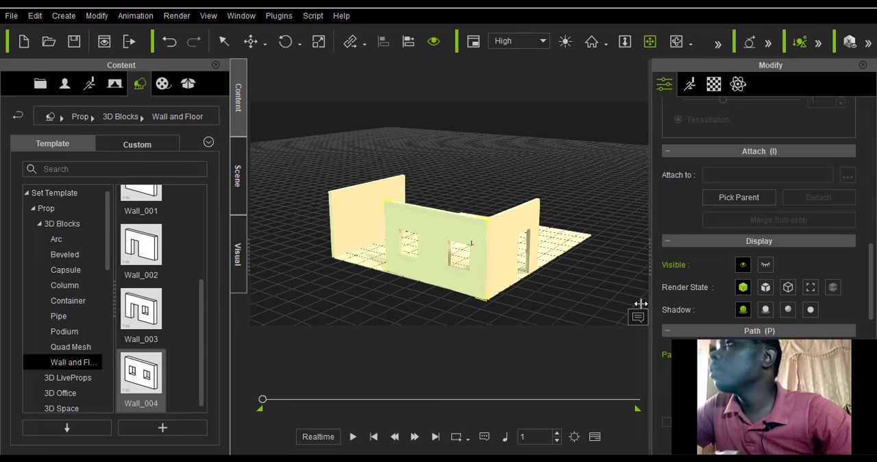
drag(651, 293, 791, 298)
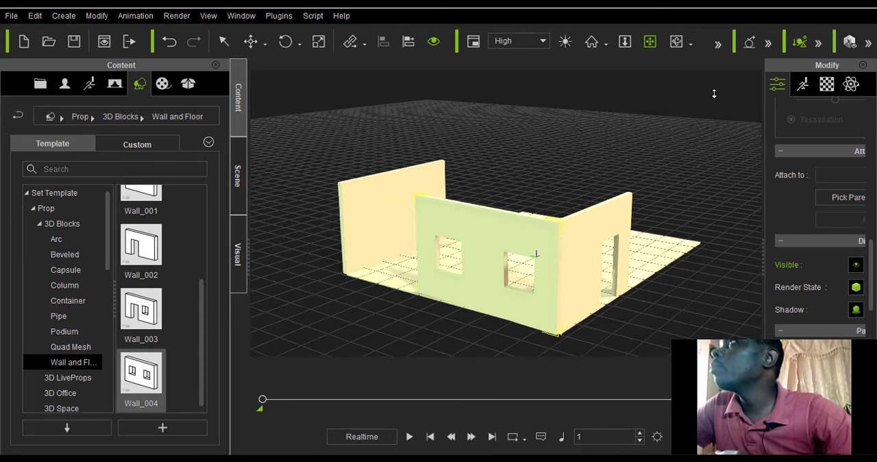
click(677, 41)
drag(569, 220, 593, 237)
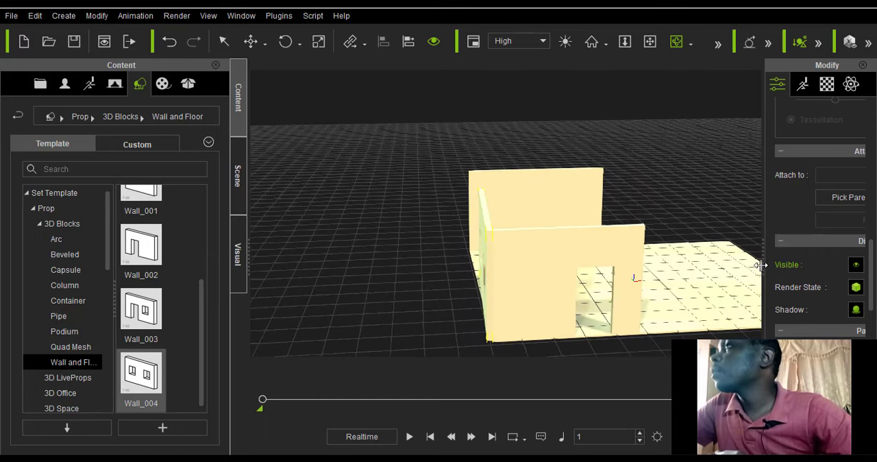
drag(760, 262, 706, 286)
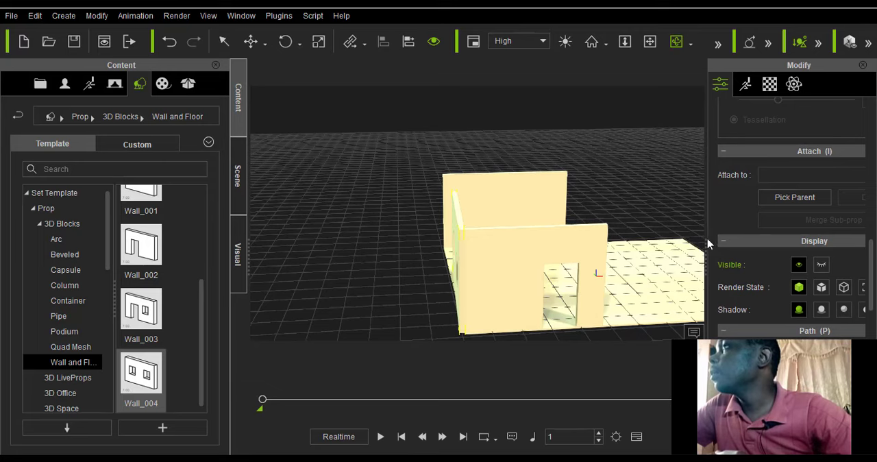
drag(709, 243, 637, 270)
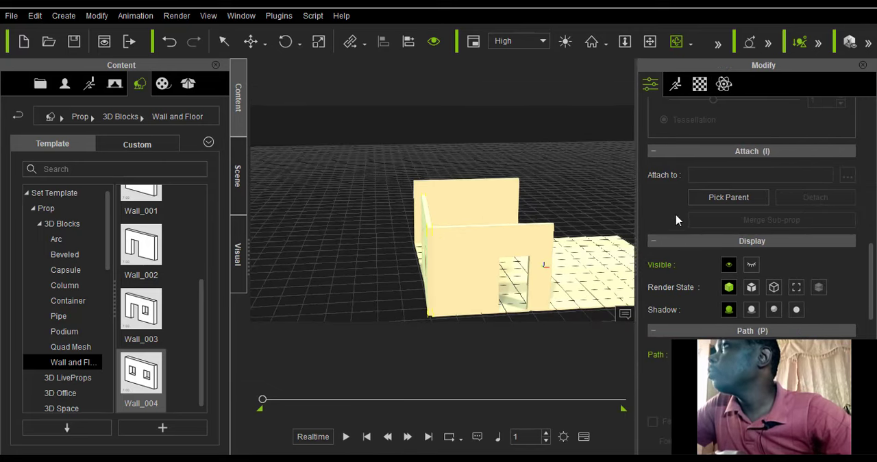
Show the Transform values of Wall_004 and slide it with Local Move to the Wall_001 corner, at about X -595, Y 194.
scroll(678, 229, up, 10)
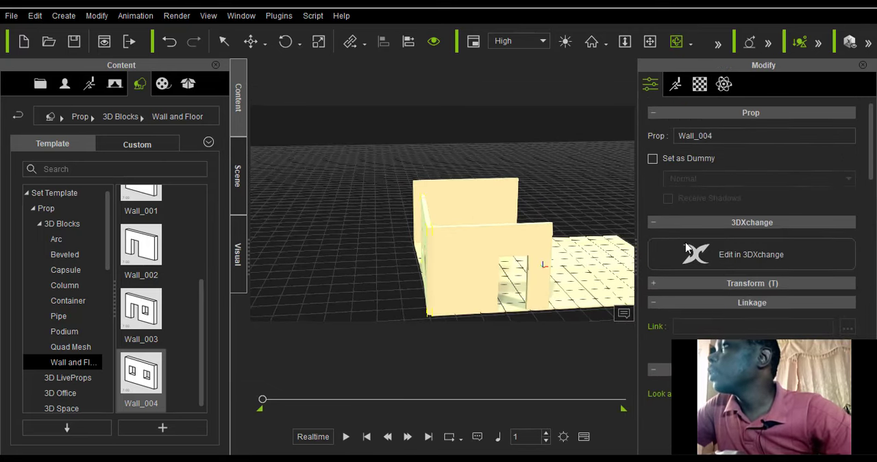
click(652, 282)
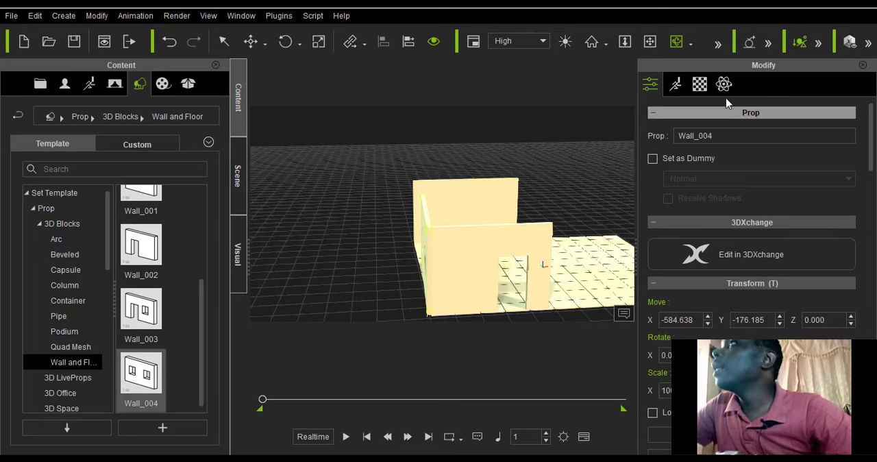
drag(558, 177, 480, 262)
drag(394, 264, 455, 178)
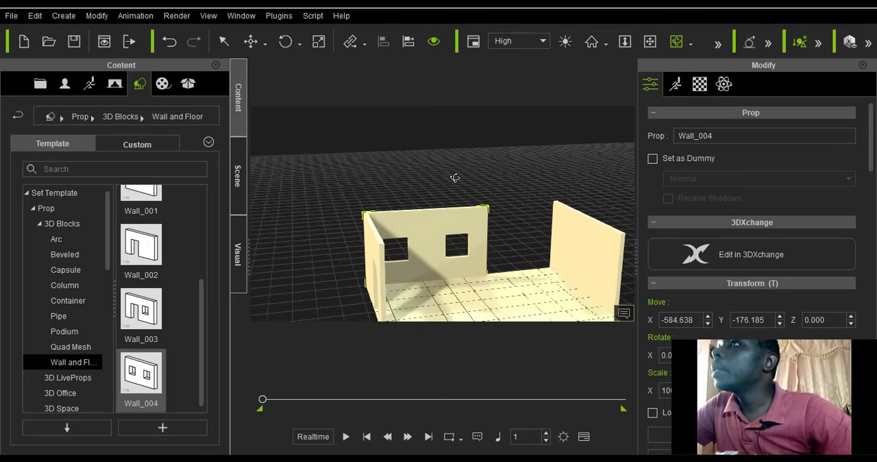
click(264, 44)
click(274, 82)
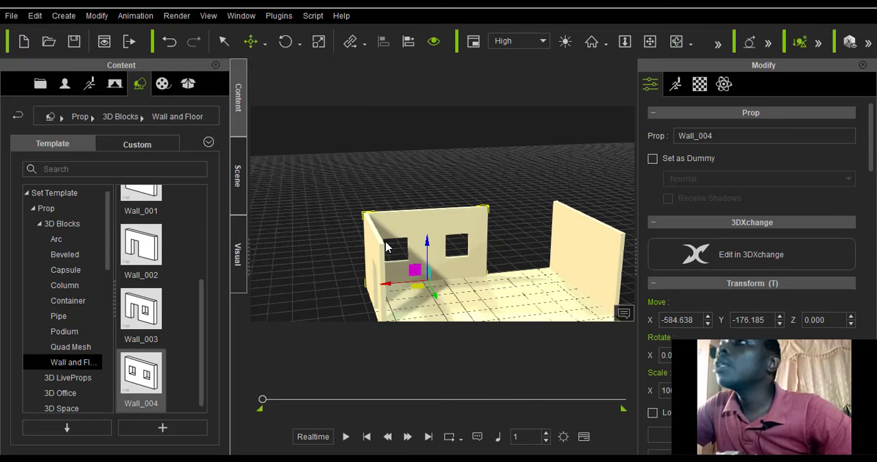
drag(391, 285, 469, 287)
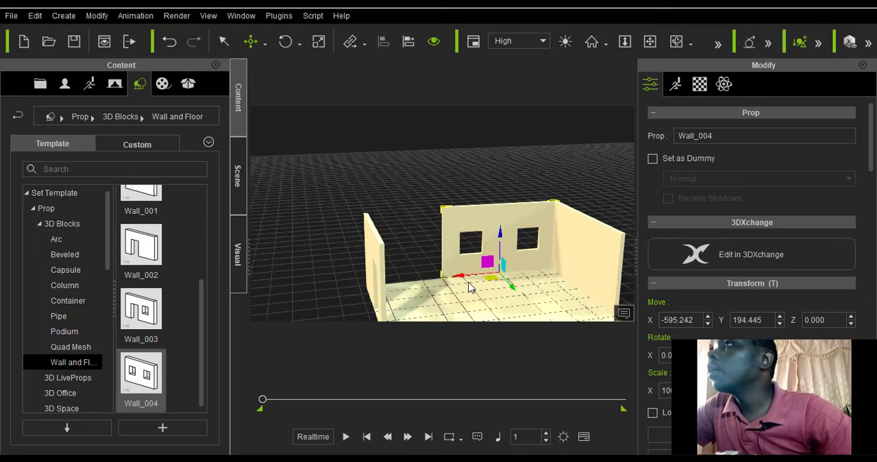
click(584, 274)
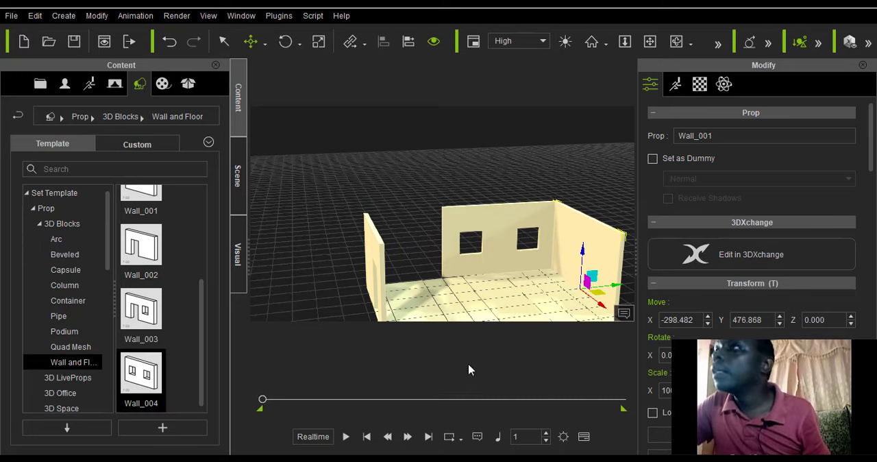
click(485, 255)
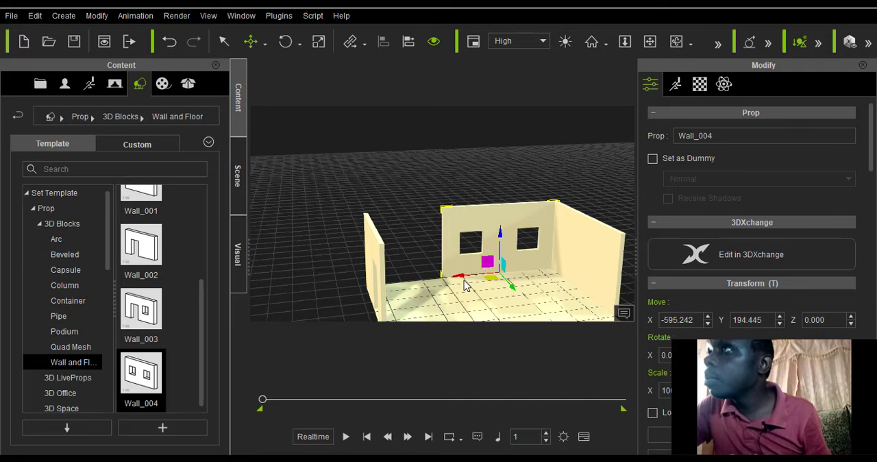
drag(464, 276, 461, 275)
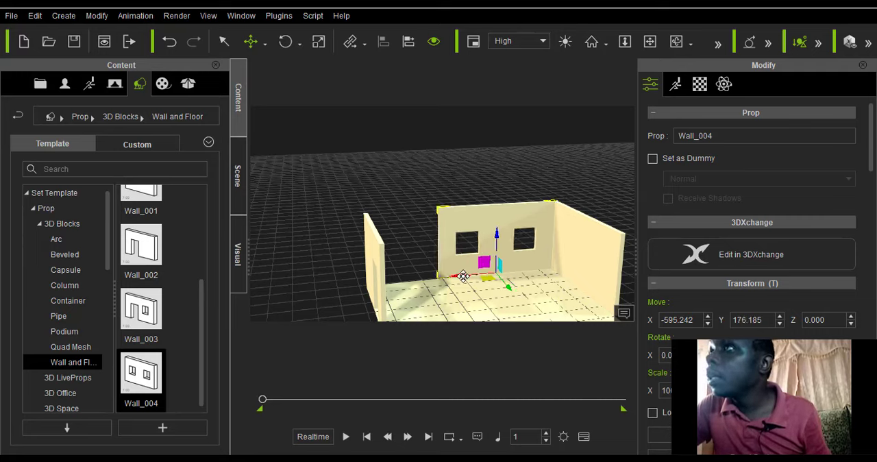
key(ctrl+z)
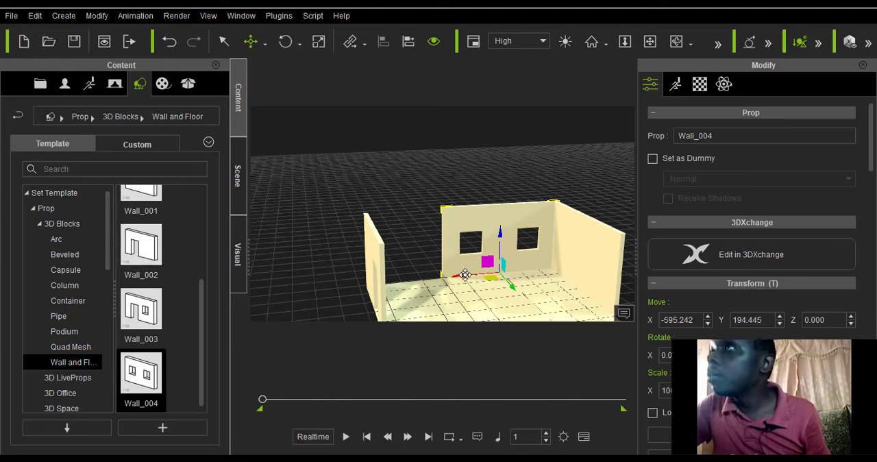
Duplicate Wall_004 along the same floor edge toward the doorway wall, placing the copy at about X -585, Y -176.
ctrl+drag(463, 276, 385, 285)
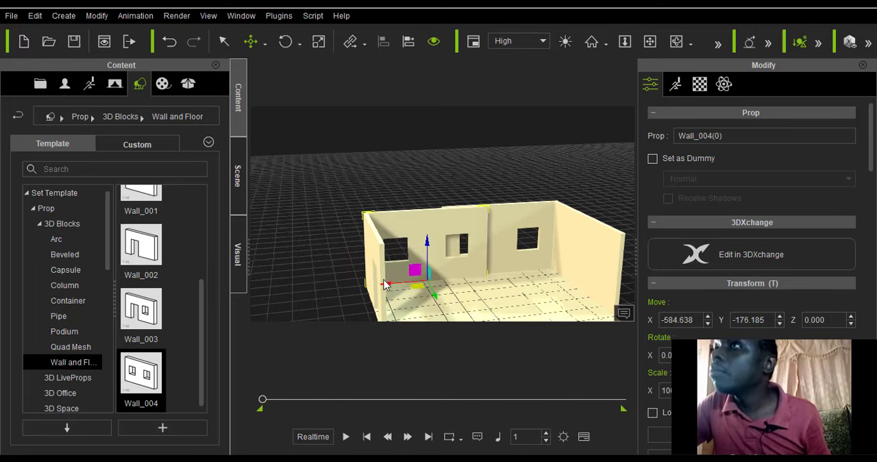
Move the Wall_004 copy beside the doorway wall across to the opposite floor edge with Local Move, at about X 595, Y -176.
click(677, 41)
drag(278, 272, 406, 269)
scroll(340, 256, up, 1)
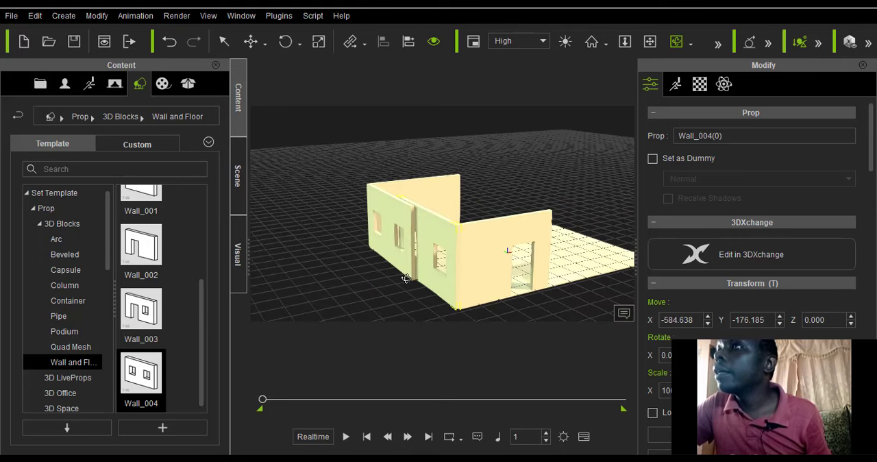
scroll(406, 279, up, 4)
click(265, 43)
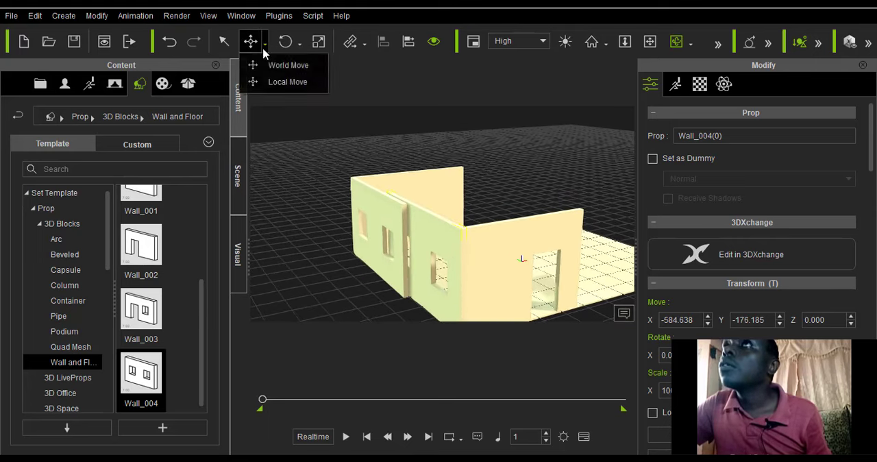
click(270, 80)
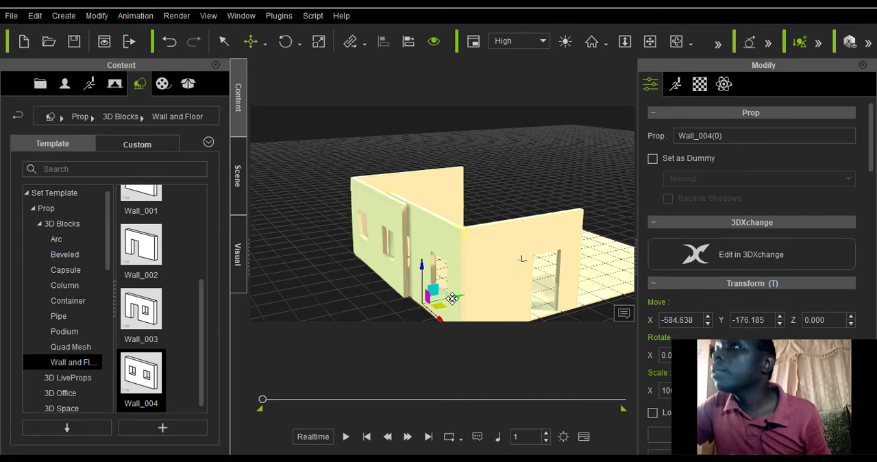
drag(452, 299, 449, 306)
key(ctrl+z)
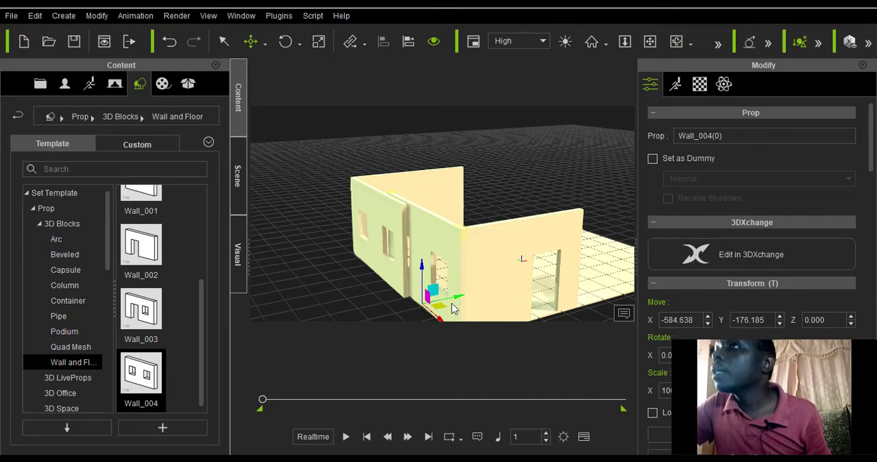
click(383, 278)
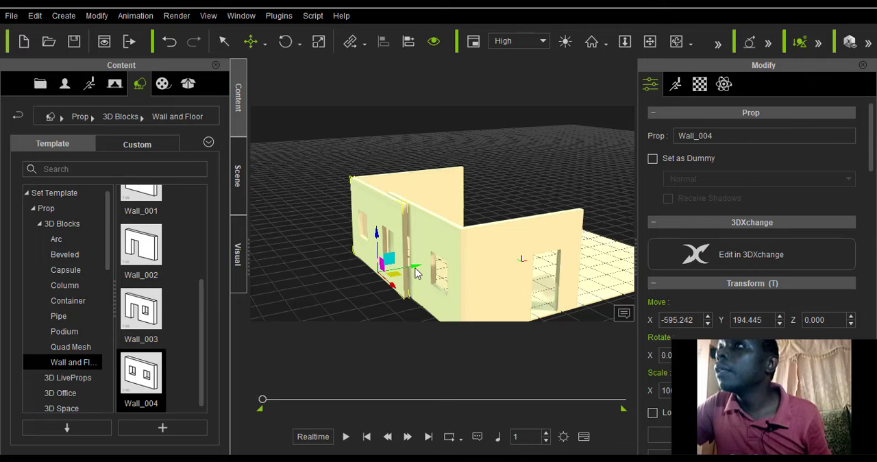
scroll(422, 265, down, 2)
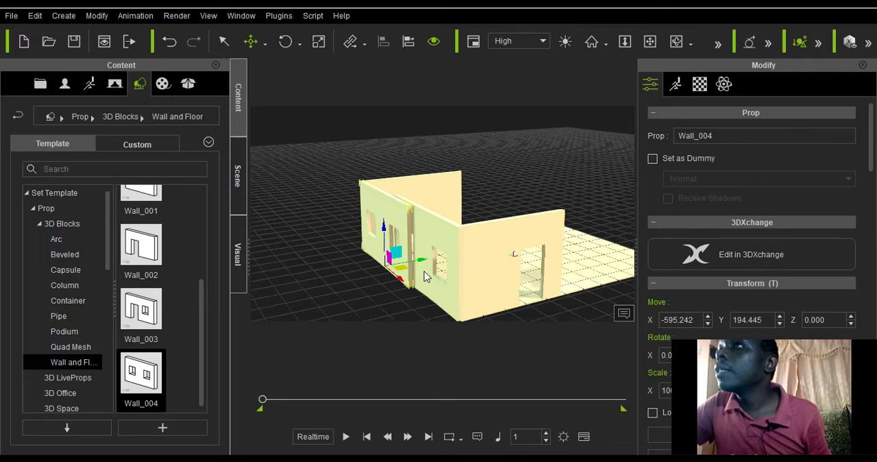
click(431, 282)
scroll(439, 278, down, 1)
drag(461, 279, 639, 246)
scroll(594, 253, down, 1)
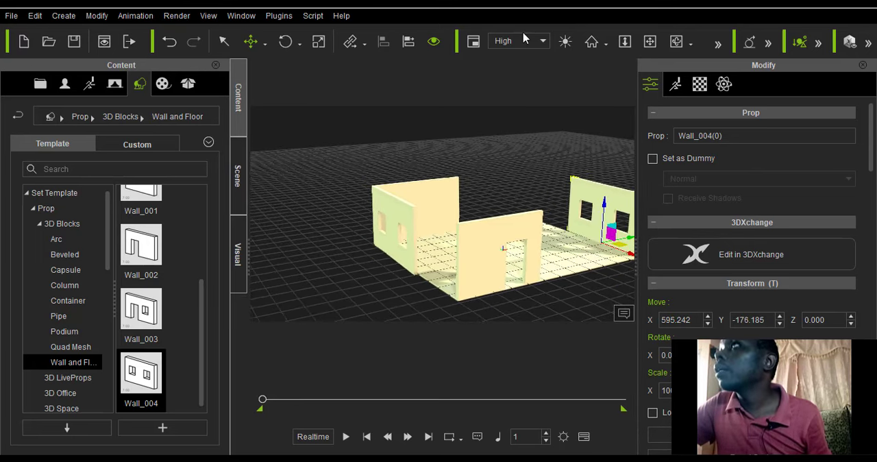
Duplicate Wall_001 with Local Move along its floor edge so the solid wall extends toward the opposite corner.
click(676, 42)
mouse_move(473, 247)
mouse_down()
mouse_move(431, 265)
mouse_move(488, 248)
mouse_up()
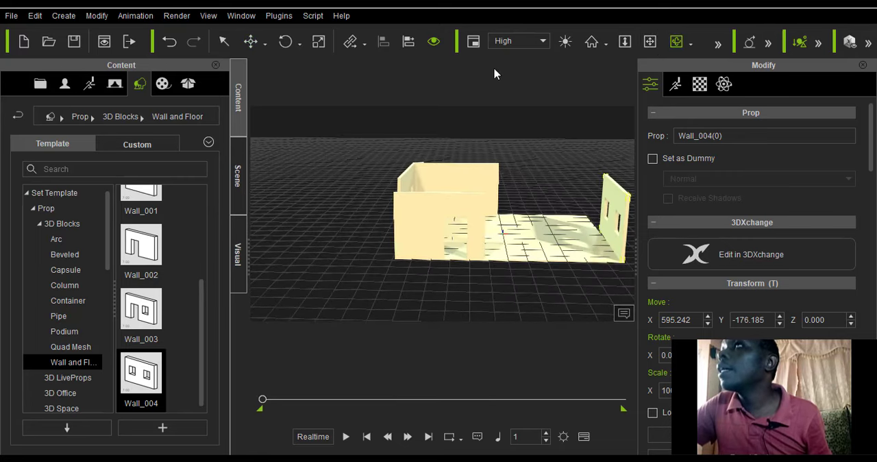
click(650, 42)
mouse_move(507, 208)
mouse_down()
mouse_move(372, 274)
mouse_move(405, 287)
mouse_move(414, 266)
mouse_move(410, 208)
mouse_move(505, 216)
mouse_up()
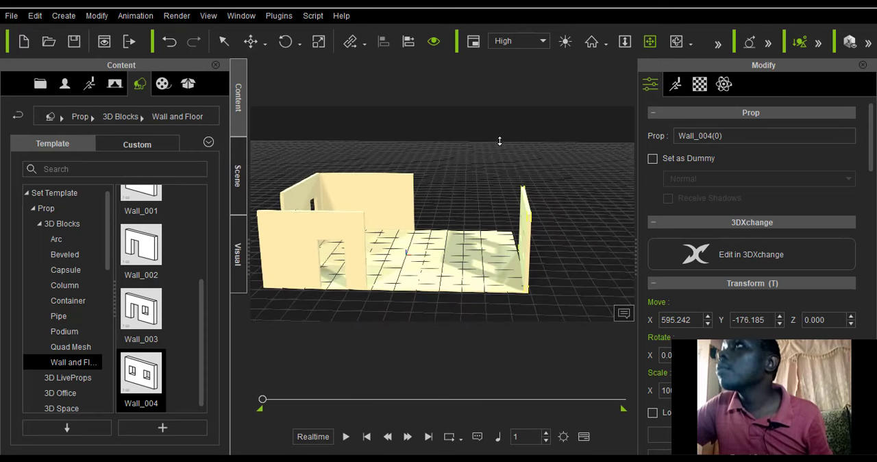
click(251, 41)
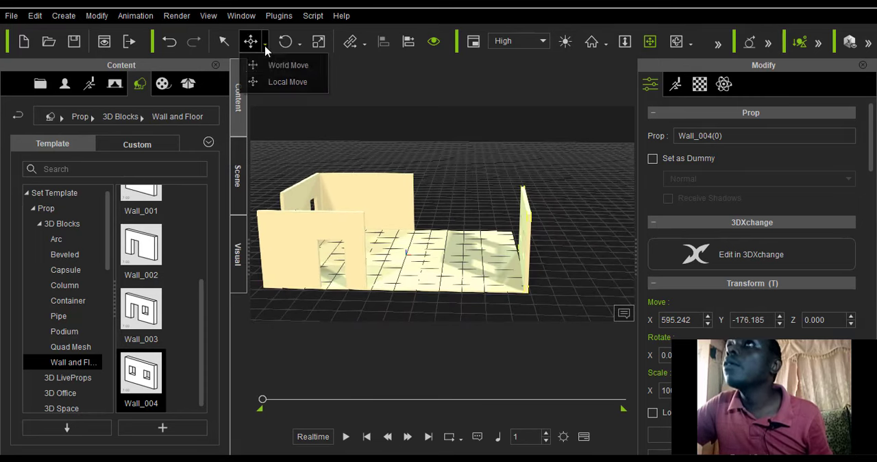
click(274, 83)
click(396, 221)
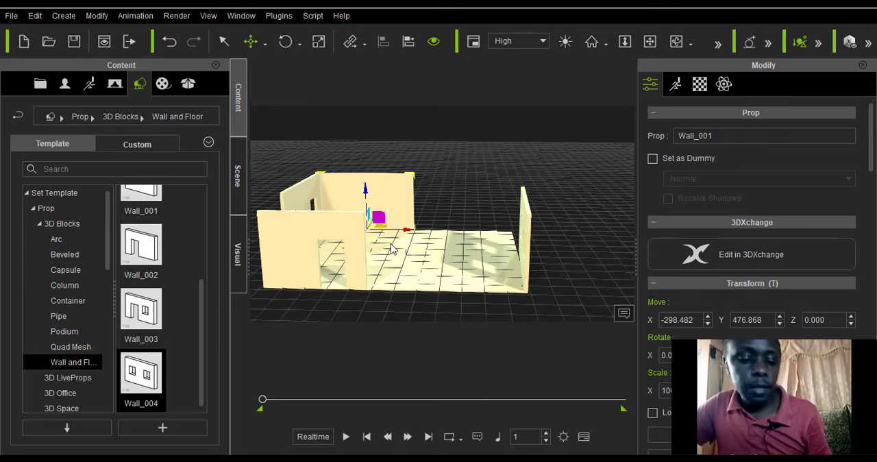
mouse_move(408, 233)
mouse_down()
mouse_move(505, 237)
mouse_move(445, 243)
mouse_move(398, 235)
mouse_move(409, 233)
mouse_up()
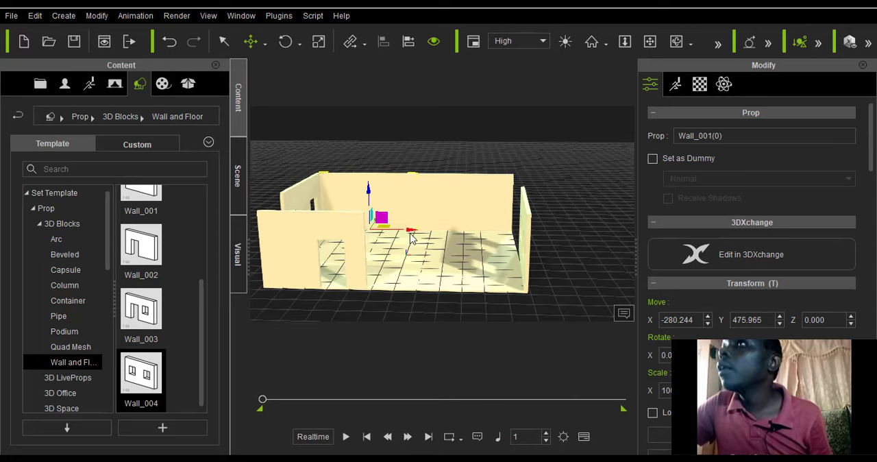
scroll(411, 237, down, 2)
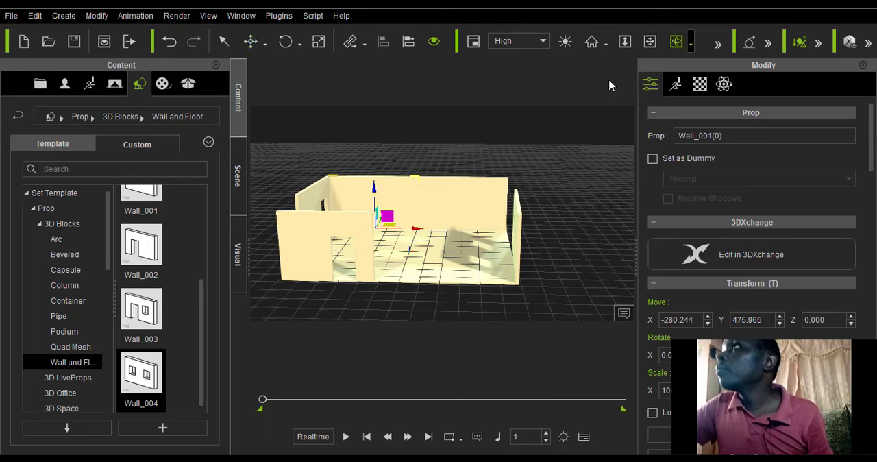
Slide the Wall_004 copy with Local Move along its floor edge to the solid wall's corner, at about X 585, Y 194.
drag(373, 282, 325, 277)
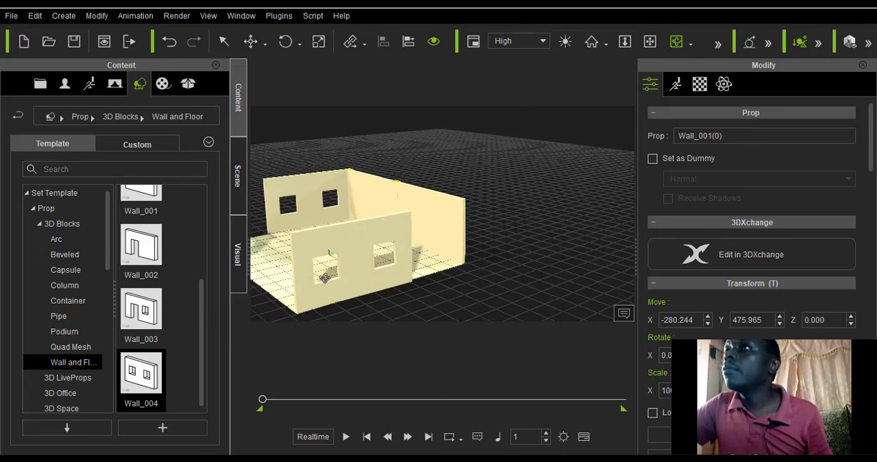
click(265, 45)
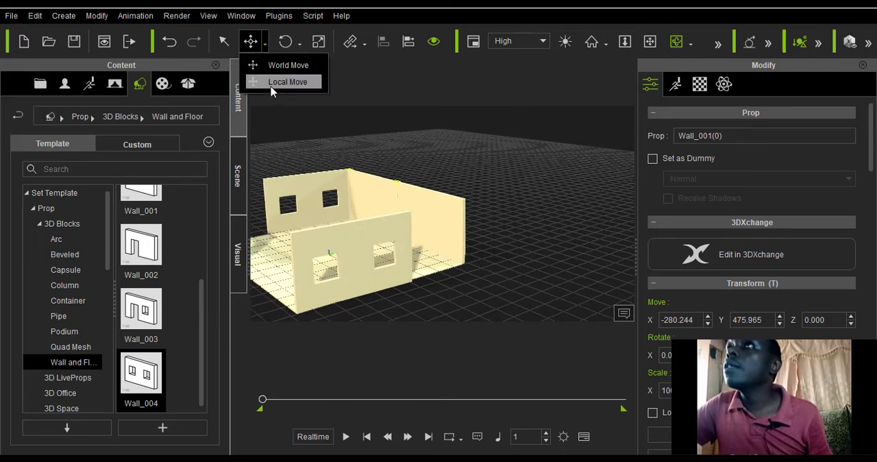
click(287, 82)
click(376, 275)
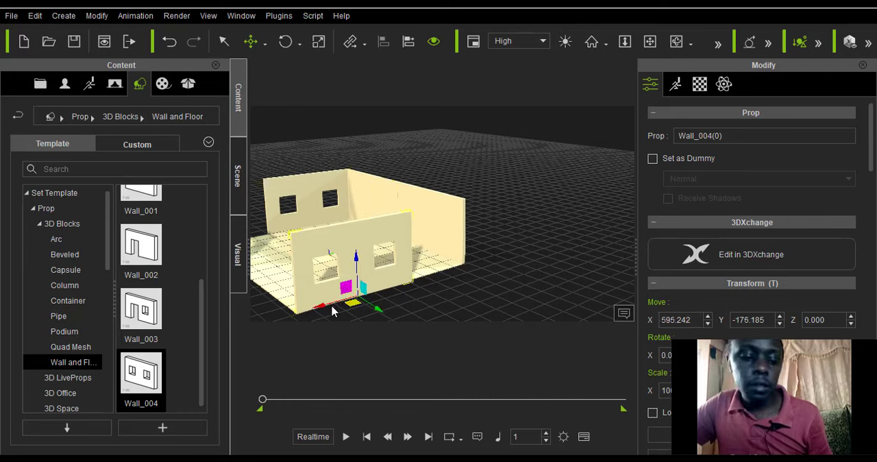
drag(329, 311, 394, 298)
scroll(377, 300, up, 2)
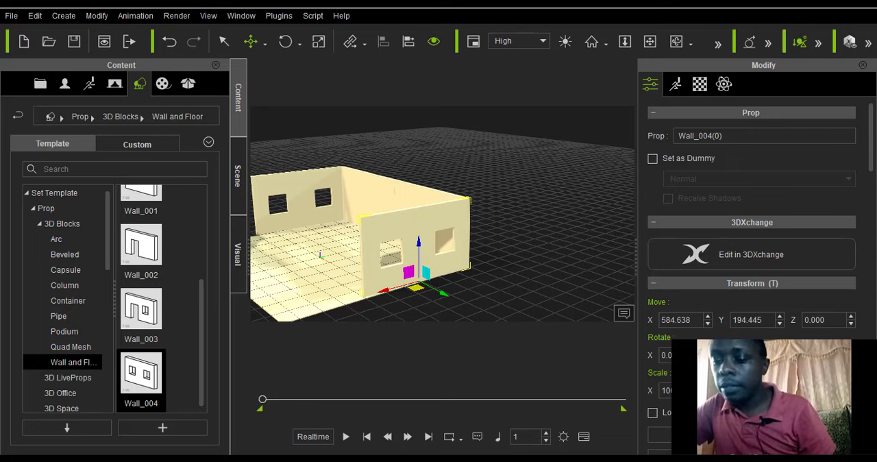
click(707, 394)
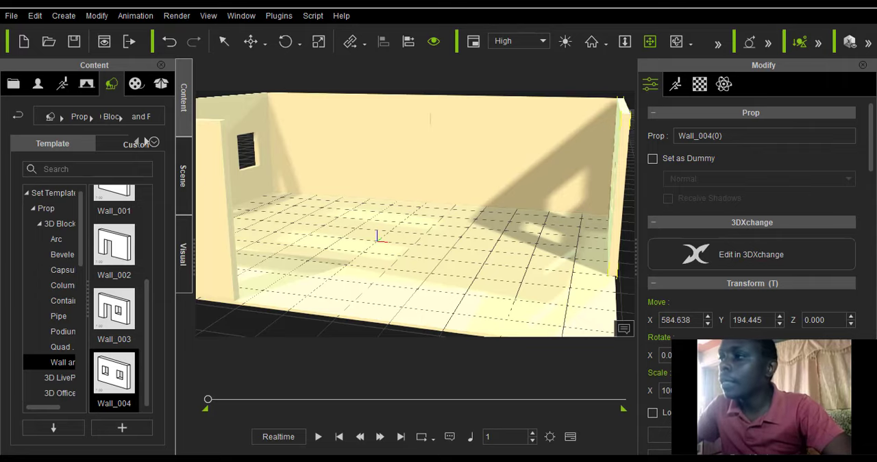
Switch to the desktop and open the living room reference image in a maximized window.
click(806, 6)
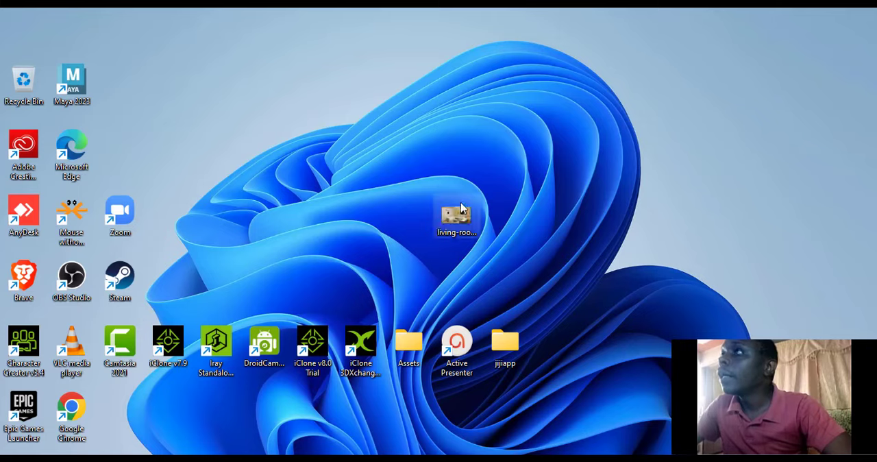
click(462, 215)
double_click(463, 216)
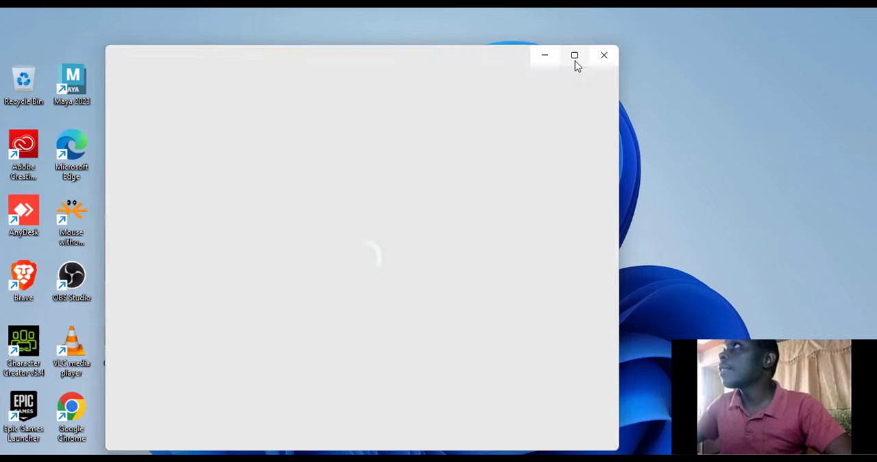
click(574, 56)
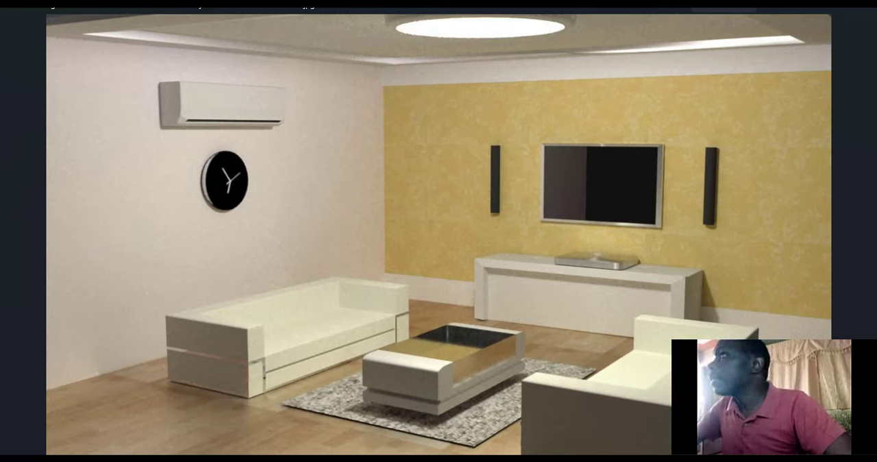
Switch back to iClone and keep its window maximized over the reference image.
key(alt+Tab)
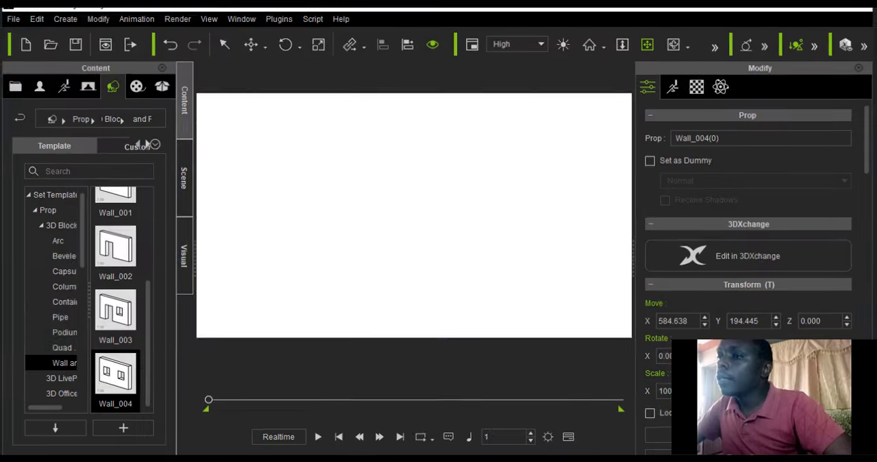
scroll(311, 247, up, 1)
scroll(310, 247, down, 2)
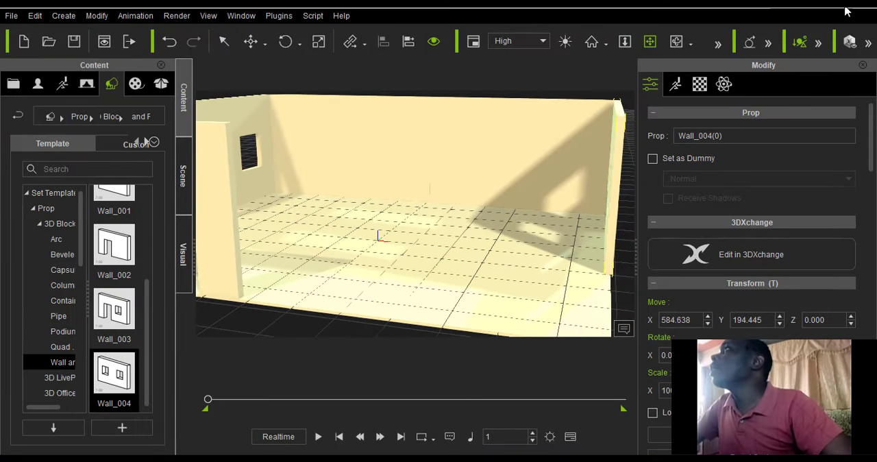
click(808, 10)
drag(706, 19, 696, 74)
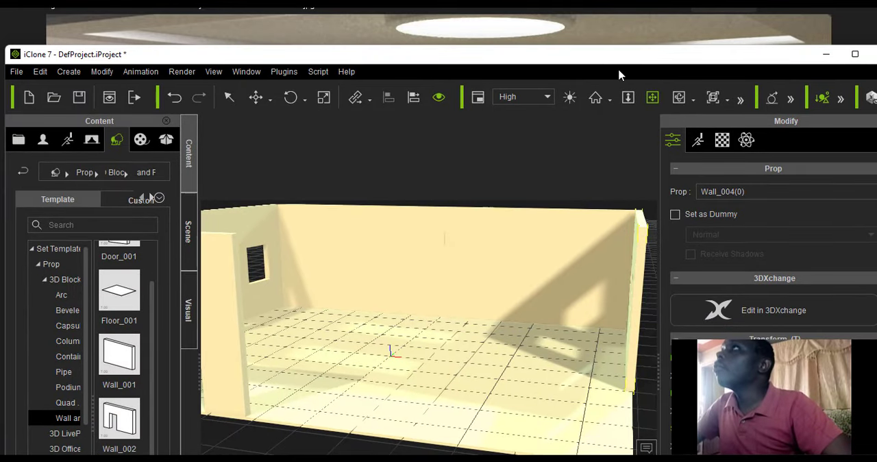
click(854, 54)
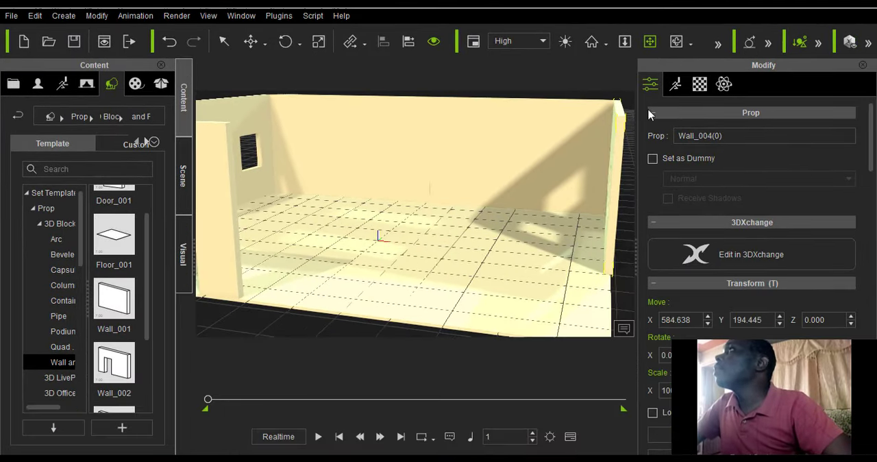
Examine the room set from inside and outside, checking the doorway wall, the window walls and the open floor edge.
click(677, 41)
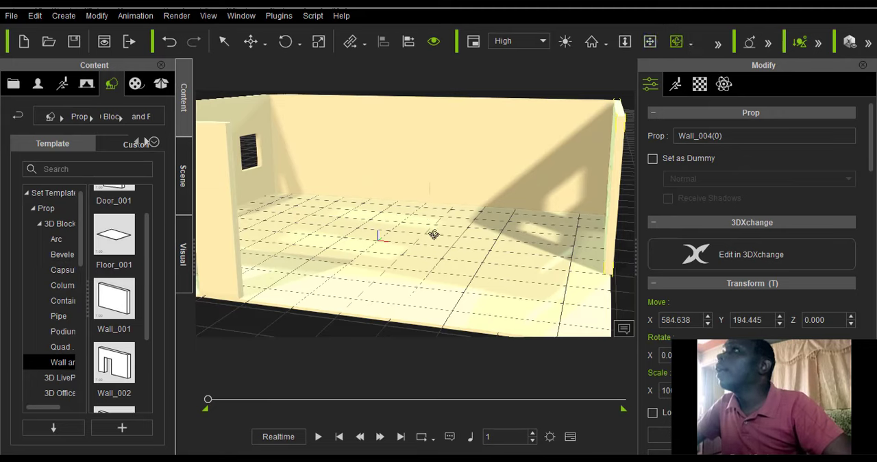
drag(422, 242, 364, 172)
key(Escape)
scroll(364, 172, up, 3)
scroll(340, 181, up, 1)
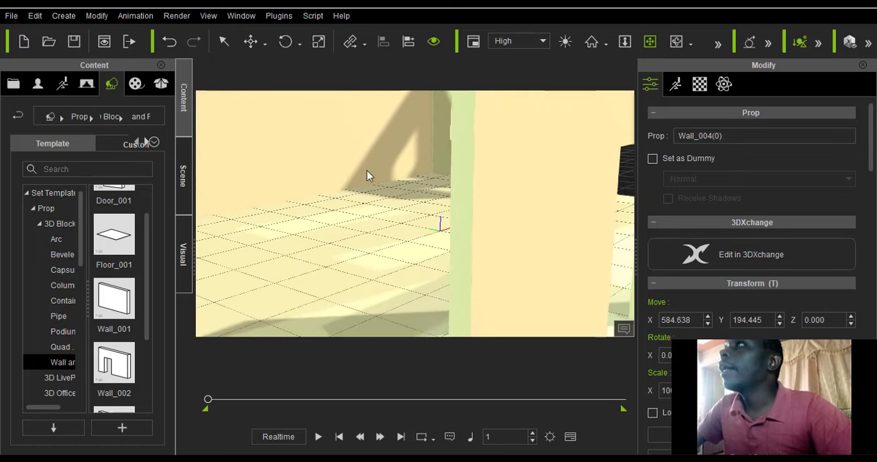
drag(437, 204, 490, 195)
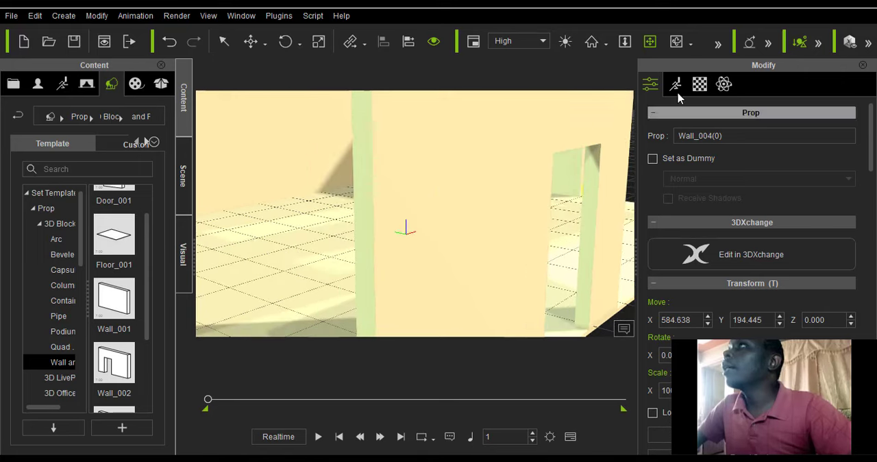
click(675, 41)
drag(528, 165, 367, 235)
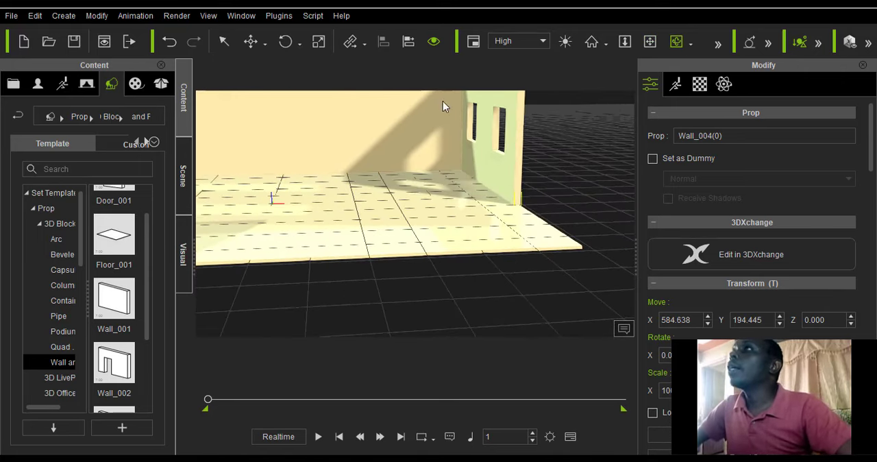
click(650, 41)
drag(349, 137, 401, 174)
scroll(399, 177, down, 2)
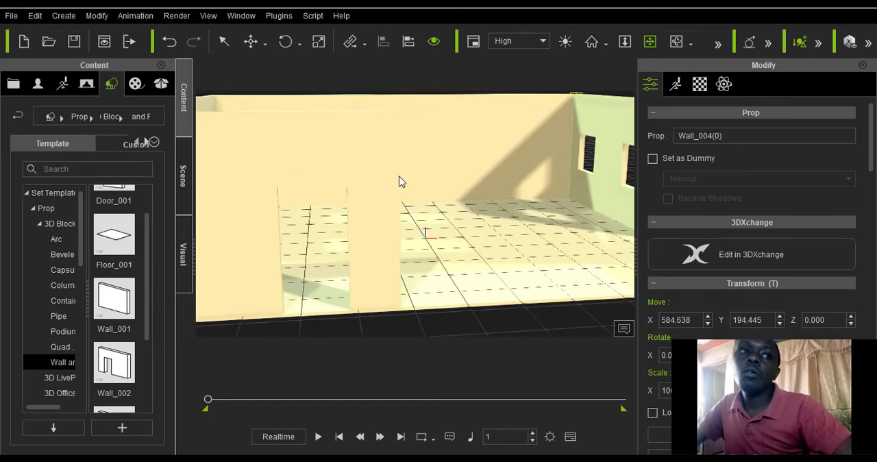
drag(435, 164, 433, 152)
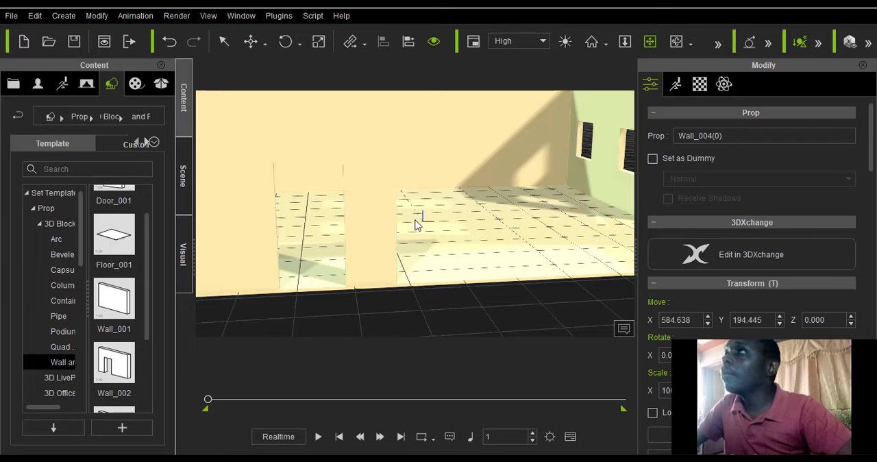
drag(401, 248, 351, 233)
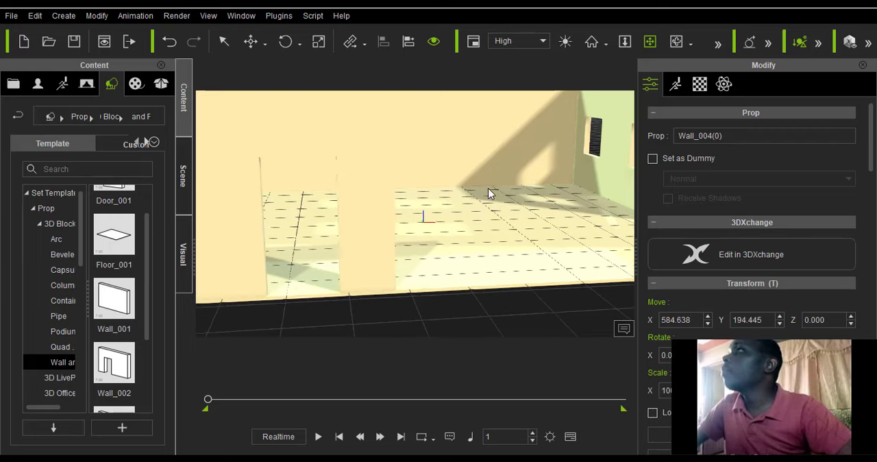
drag(488, 187, 466, 219)
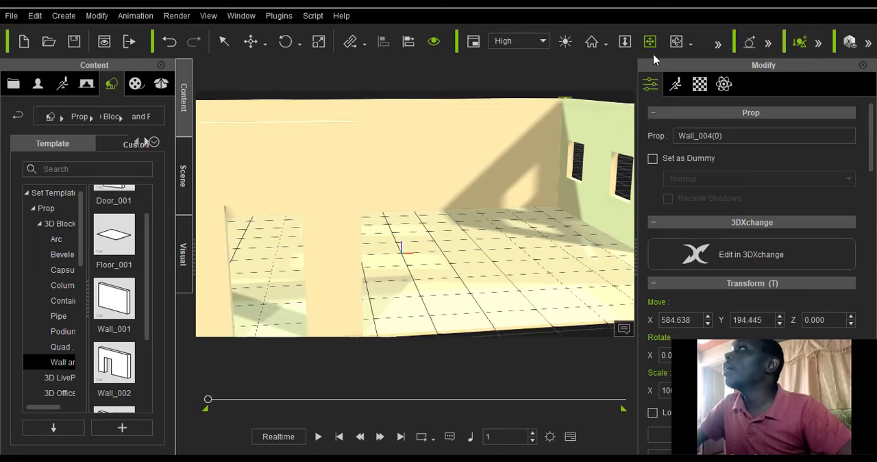
Frame the whole room from its open front and widen the Content panel.
click(676, 41)
drag(434, 254, 278, 269)
drag(325, 247, 345, 257)
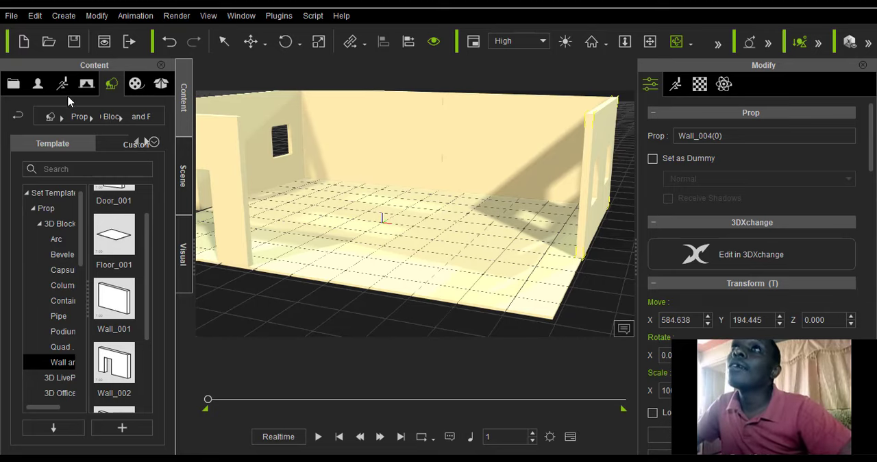
drag(192, 215, 224, 255)
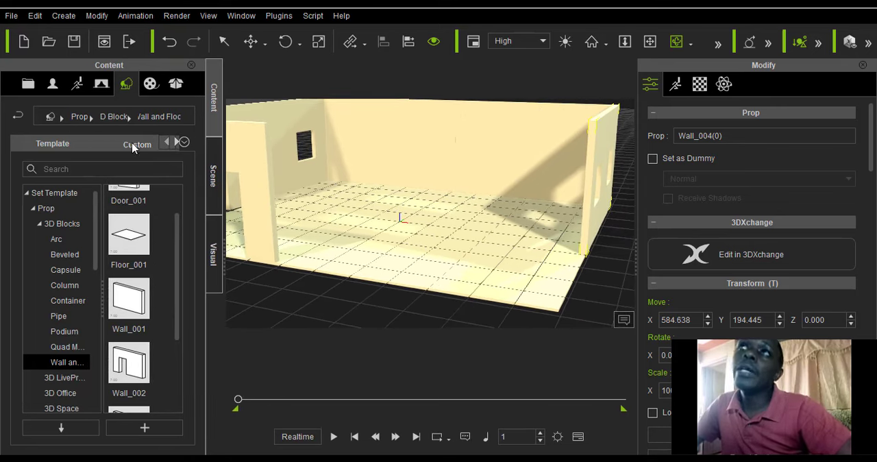
Import the Dan avatar from the Persons folder into the room set.
click(11, 15)
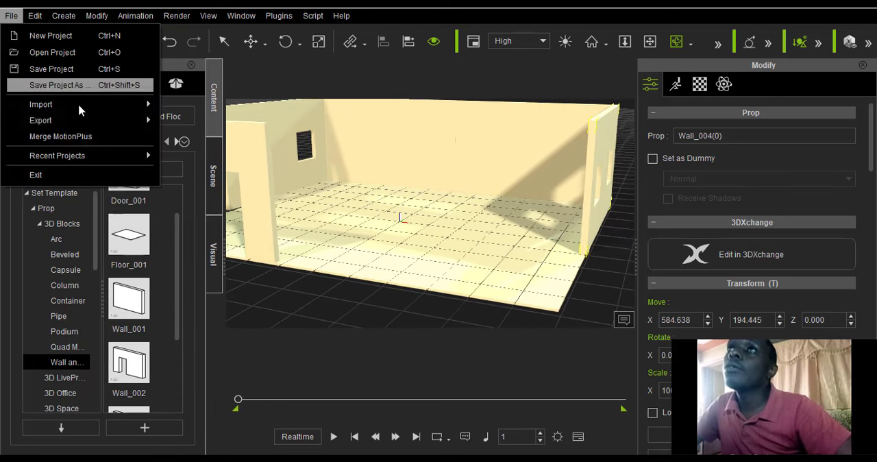
mouse_move(62, 108)
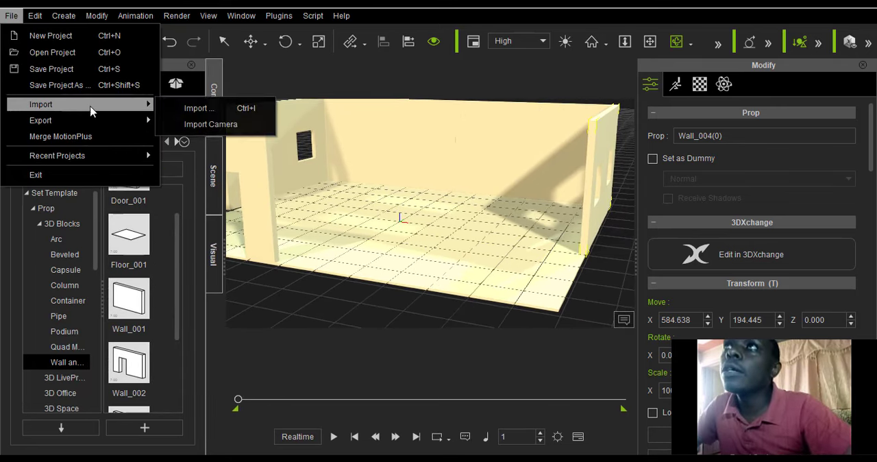
click(192, 105)
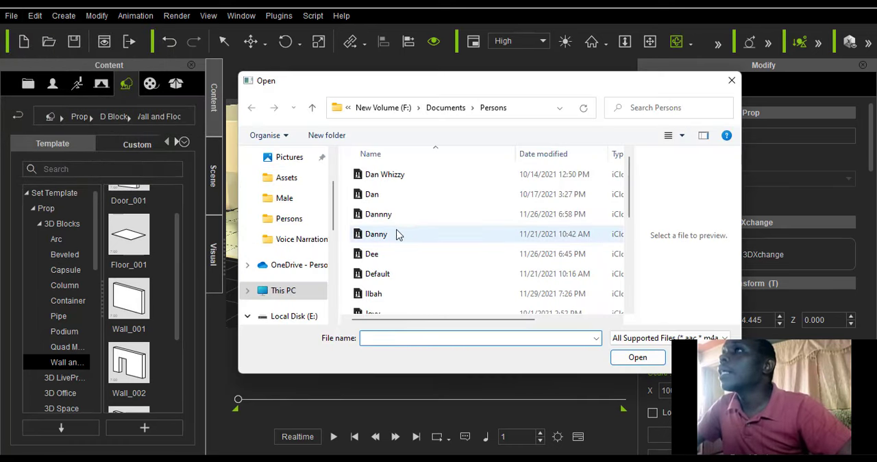
click(374, 196)
click(638, 359)
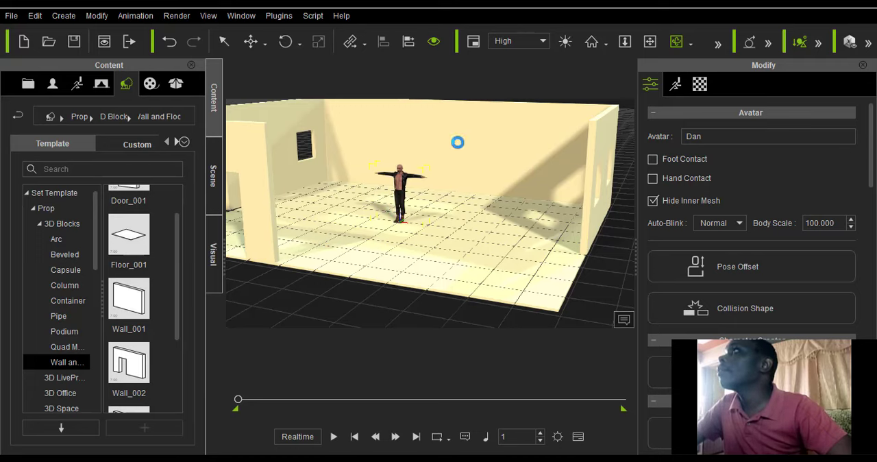
Move the avatar along its local X axis from the room's centre toward the window wall nearest the doorway.
scroll(572, 77, up, 3)
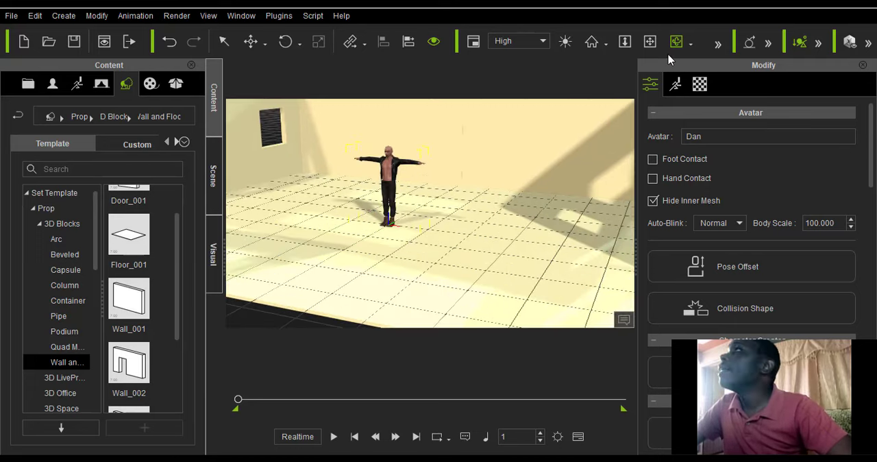
click(650, 41)
drag(411, 186, 363, 180)
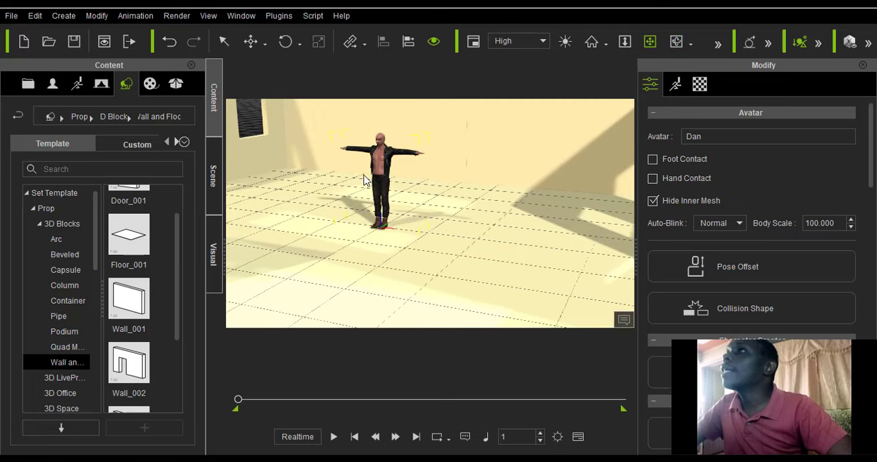
click(266, 47)
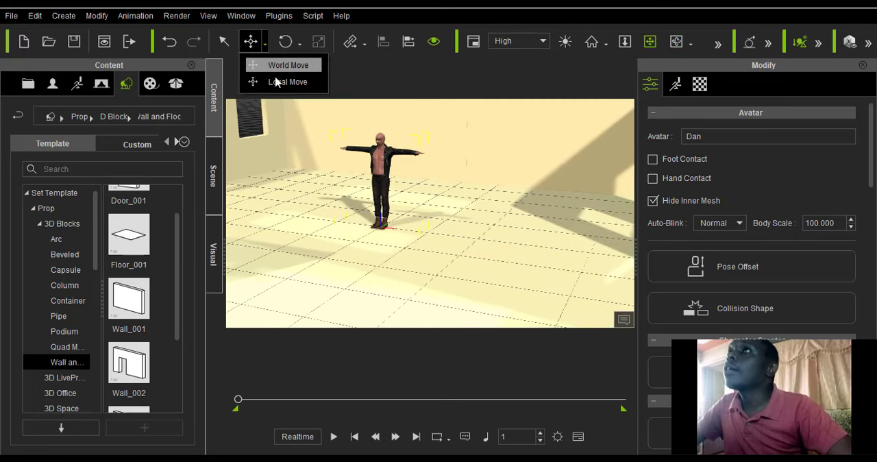
click(281, 82)
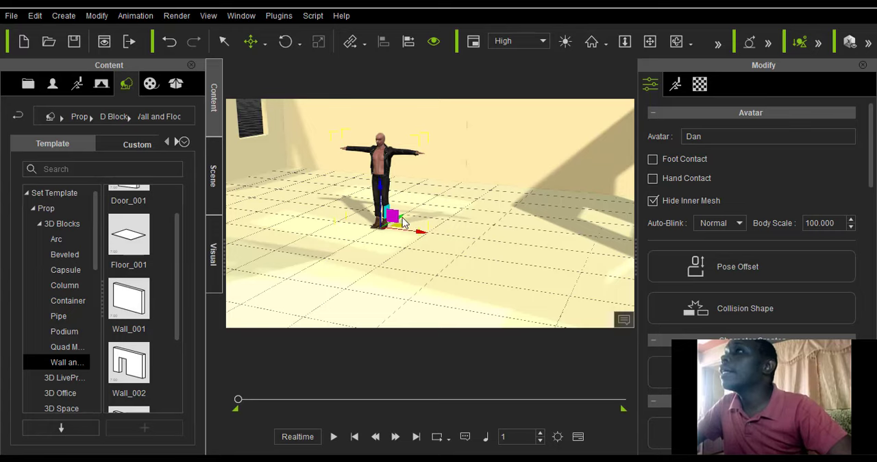
drag(430, 209, 386, 233)
scroll(382, 236, up, 3)
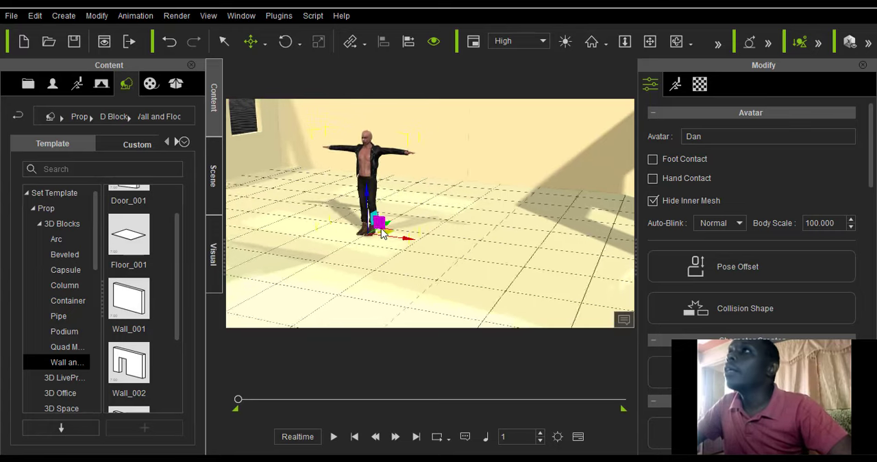
scroll(378, 239, down, 5)
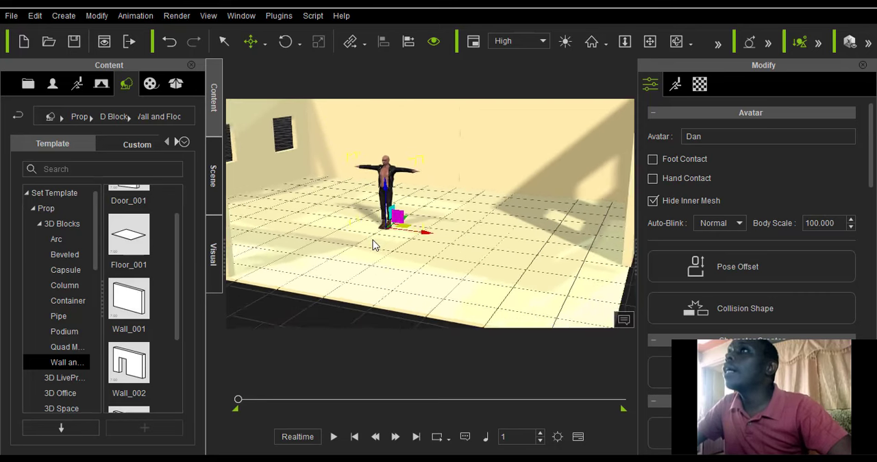
scroll(380, 247, down, 2)
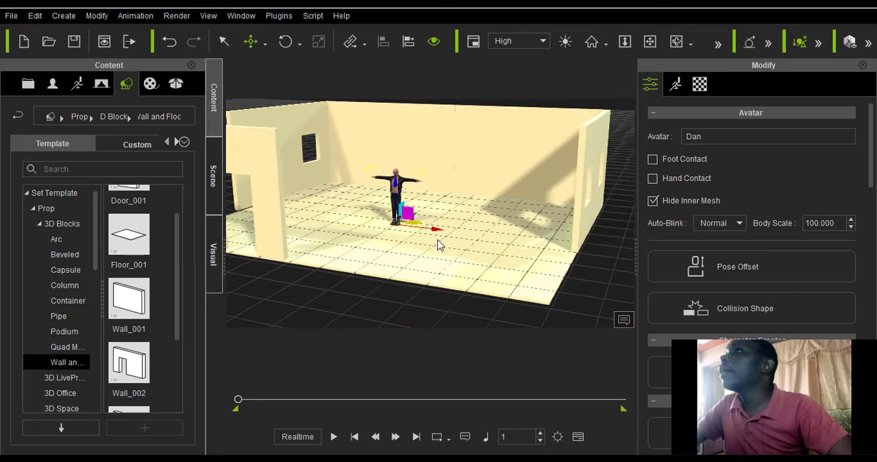
drag(437, 233, 368, 225)
Move the avatar along its local Y axis toward the doorway wall at the room's open front.
click(649, 42)
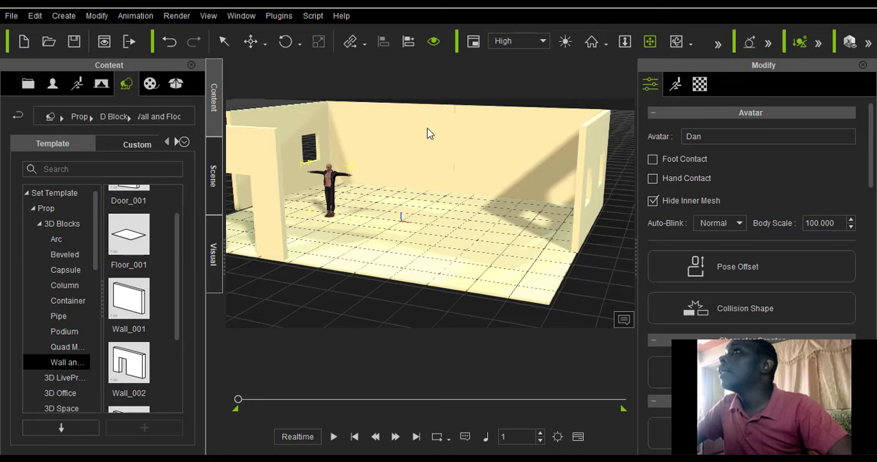
drag(429, 133, 548, 202)
click(676, 41)
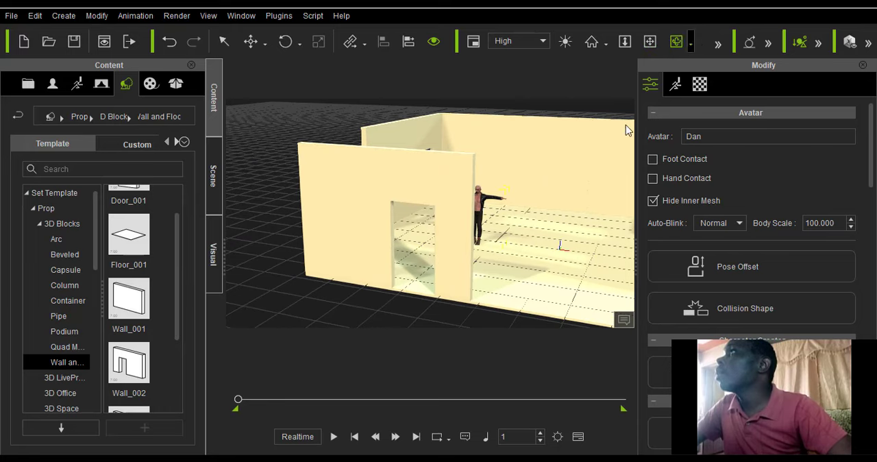
drag(461, 271, 458, 218)
scroll(459, 215, up, 6)
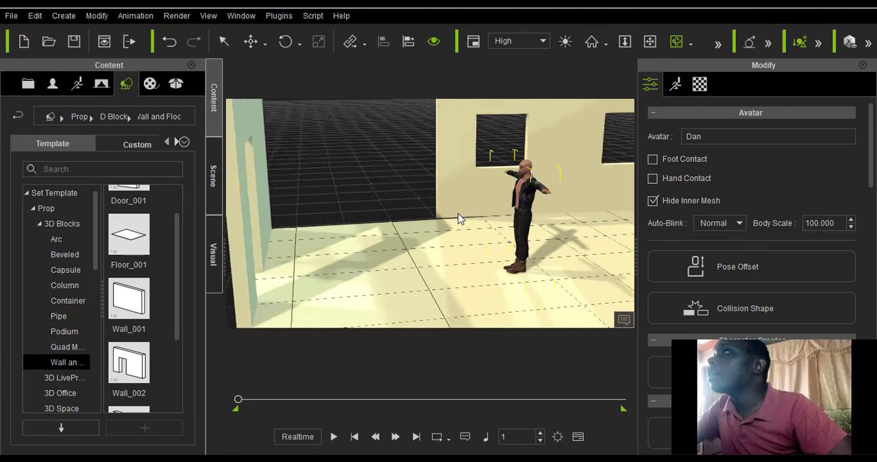
click(251, 41)
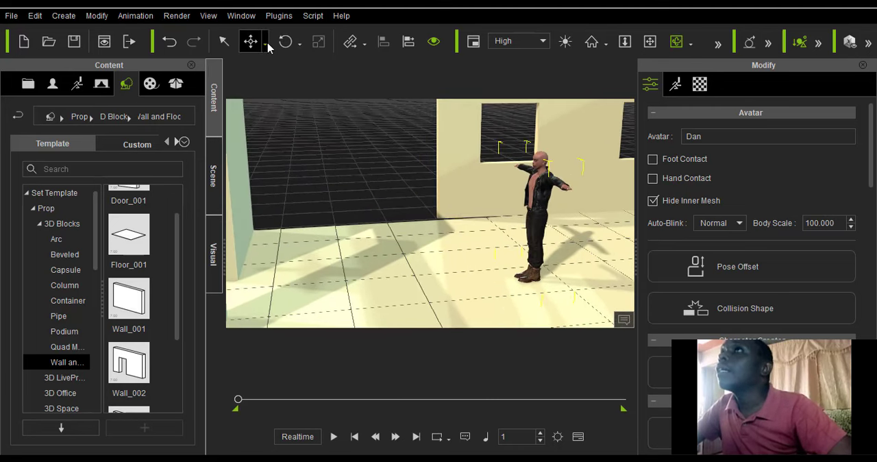
click(265, 44)
click(266, 80)
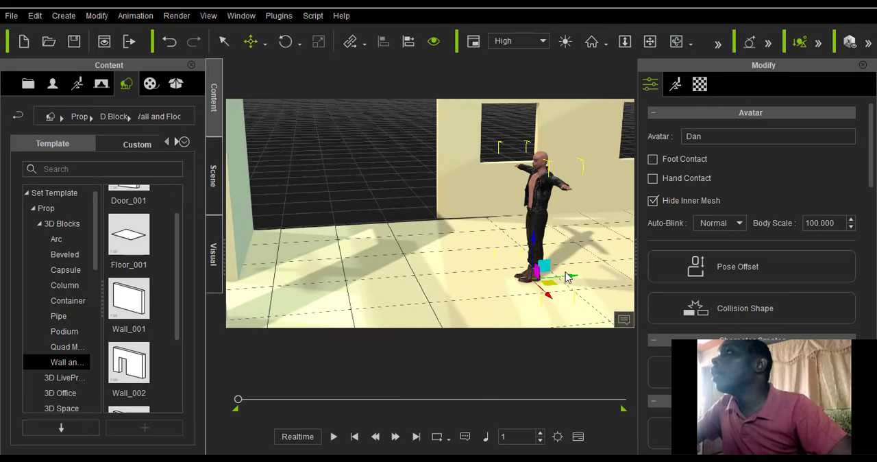
drag(569, 279, 406, 267)
Inspect the avatar beside the doorway wall and shift it slightly back into the room along the world Y axis.
click(651, 48)
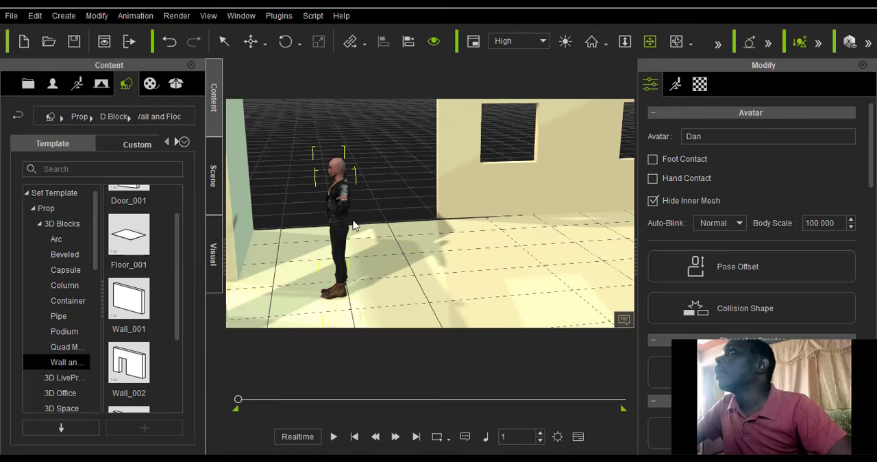
drag(352, 221, 566, 140)
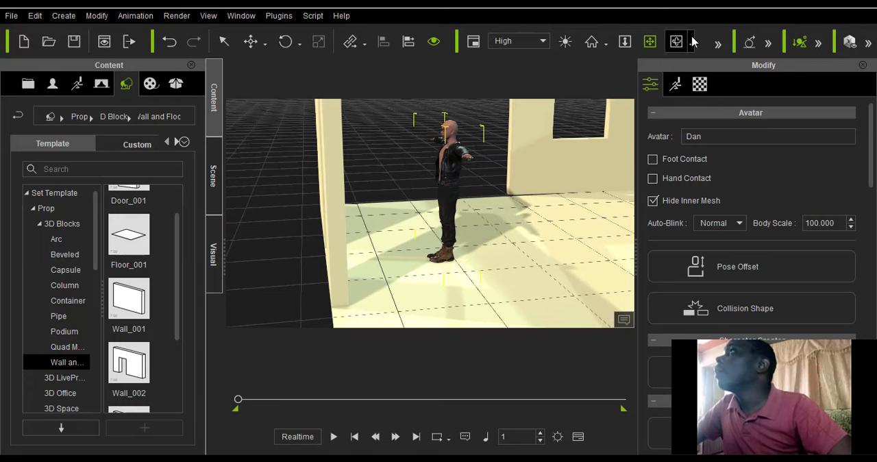
click(676, 41)
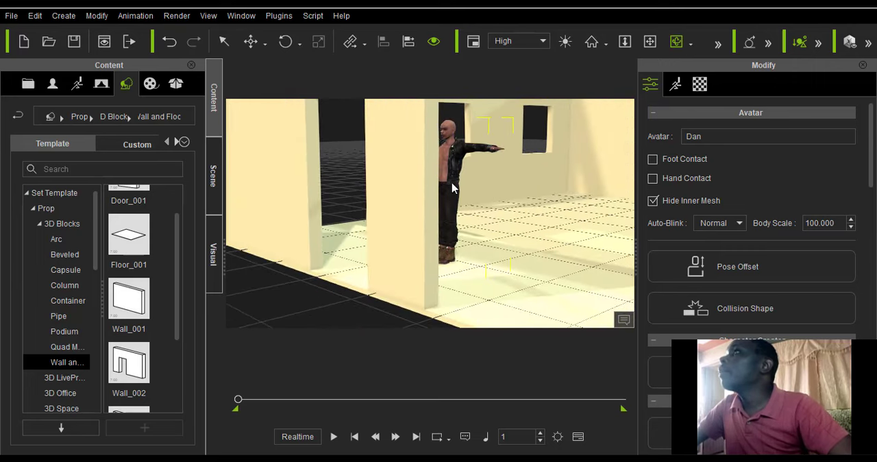
drag(453, 188, 598, 123)
drag(407, 187, 507, 179)
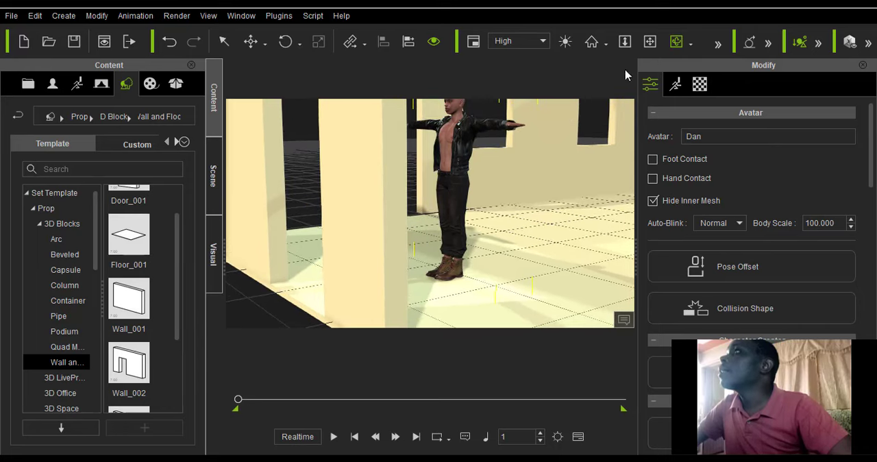
drag(459, 164, 412, 293)
click(265, 44)
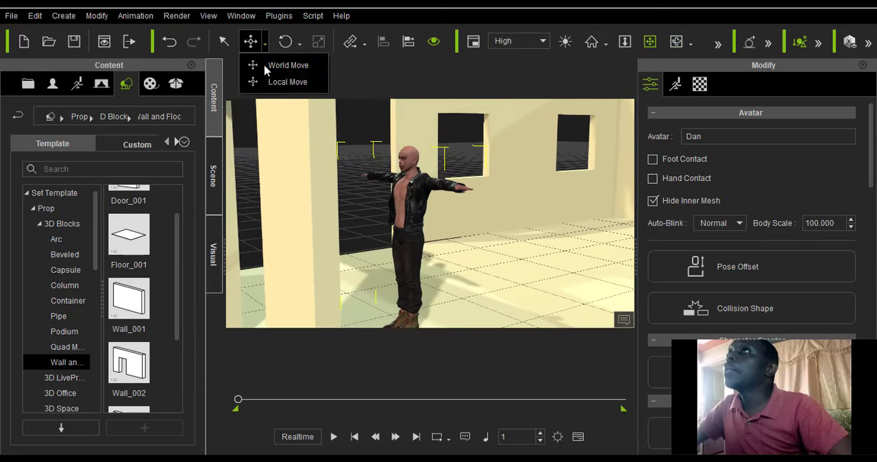
click(282, 65)
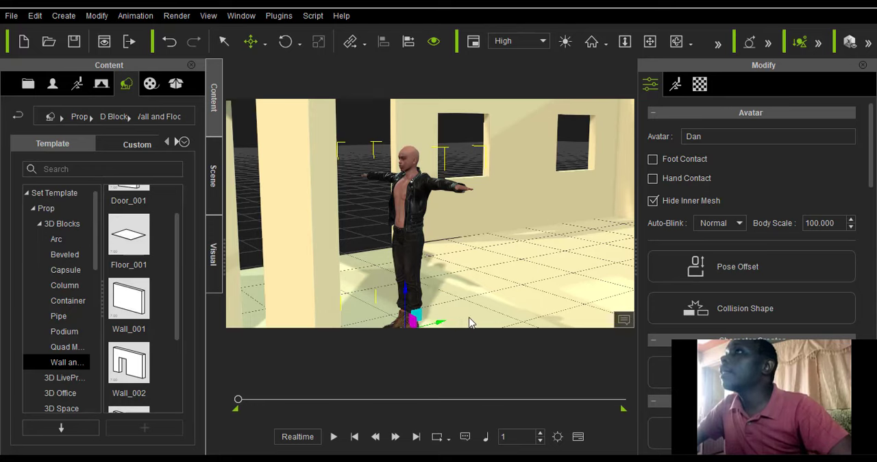
drag(470, 322, 492, 319)
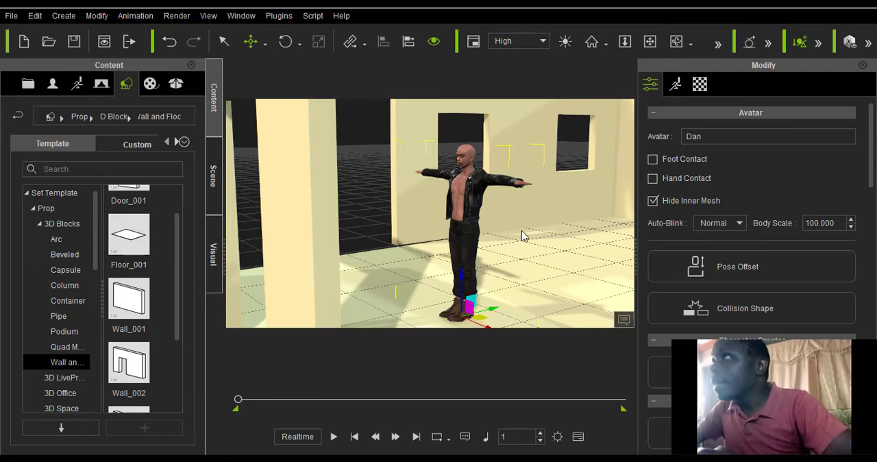
Move the avatar farther into the room along its local Y axis, past the first window toward the back wall.
click(669, 43)
drag(562, 223, 336, 260)
click(266, 45)
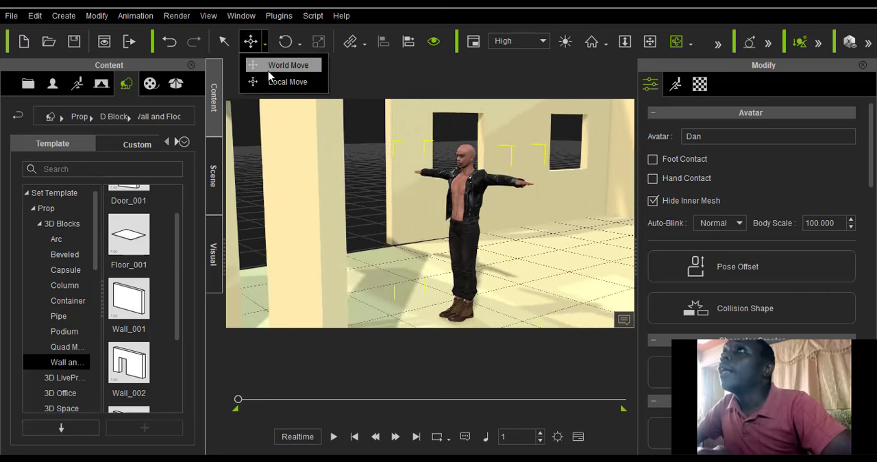
click(272, 82)
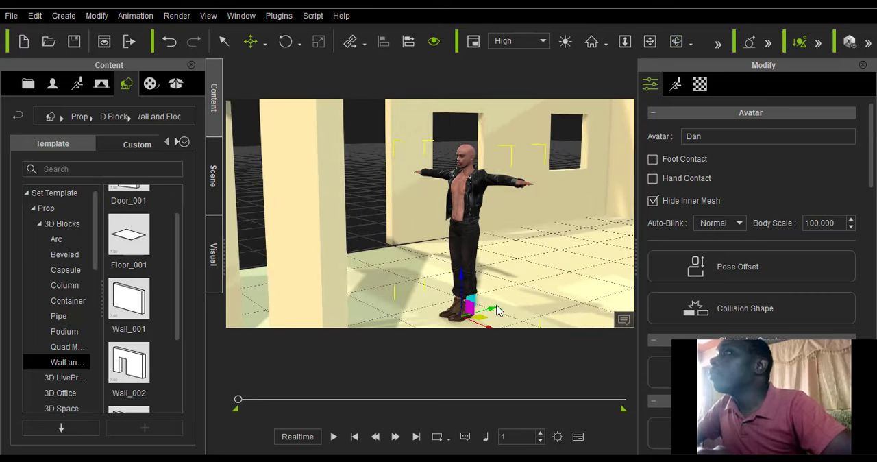
drag(495, 312, 591, 289)
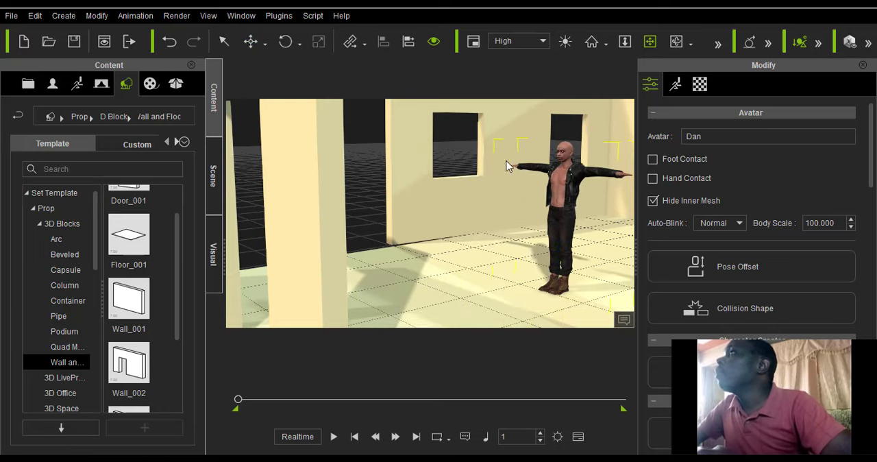
right_drag(507, 167, 343, 220)
click(264, 43)
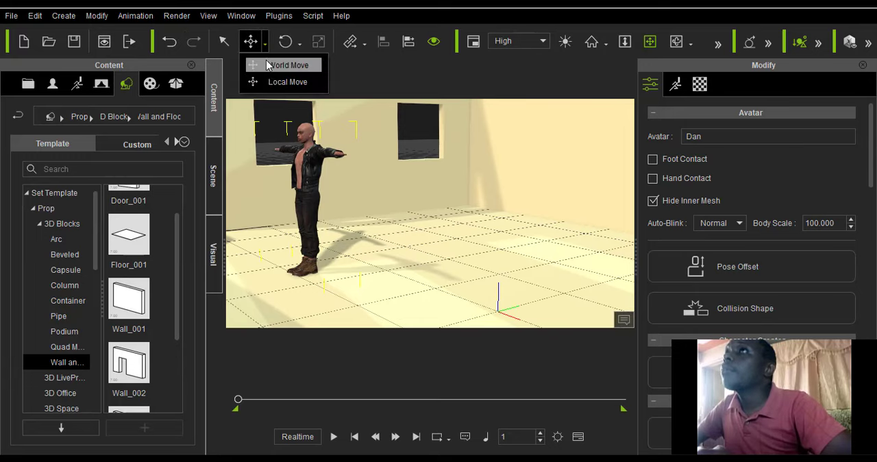
click(266, 82)
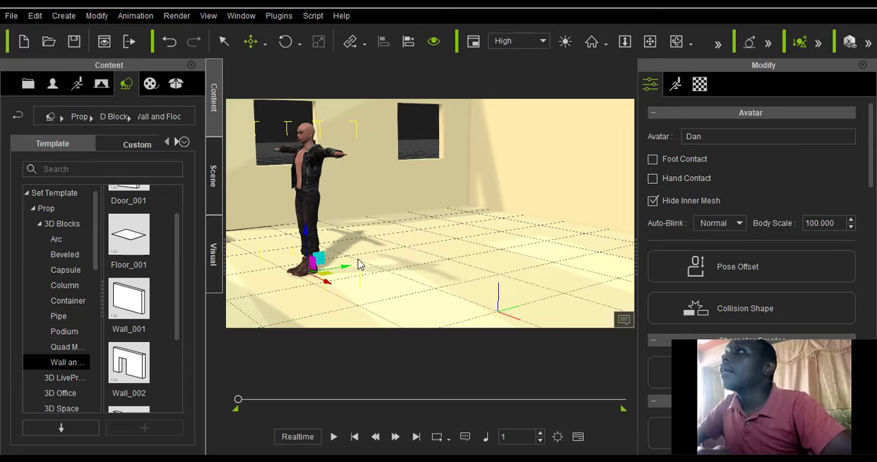
drag(360, 265, 445, 255)
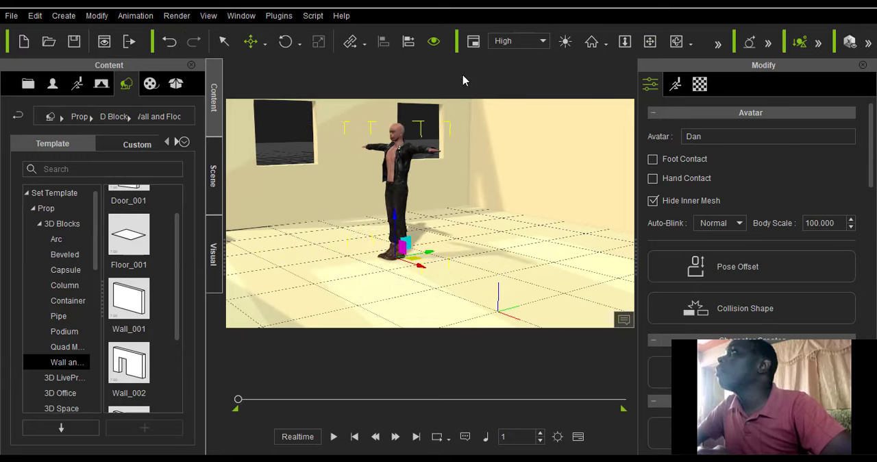
Open the Loft Scene furniture collection under _PBR in the prop library.
right_drag(299, 228, 479, 226)
right_drag(446, 173, 289, 213)
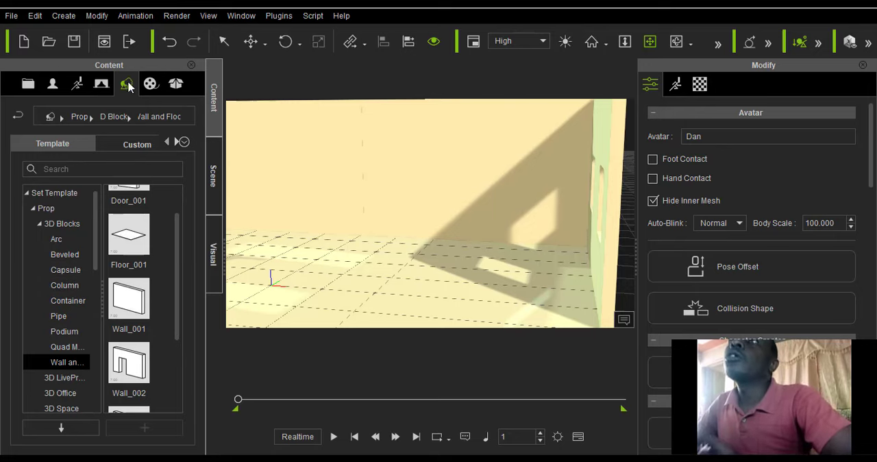
click(101, 84)
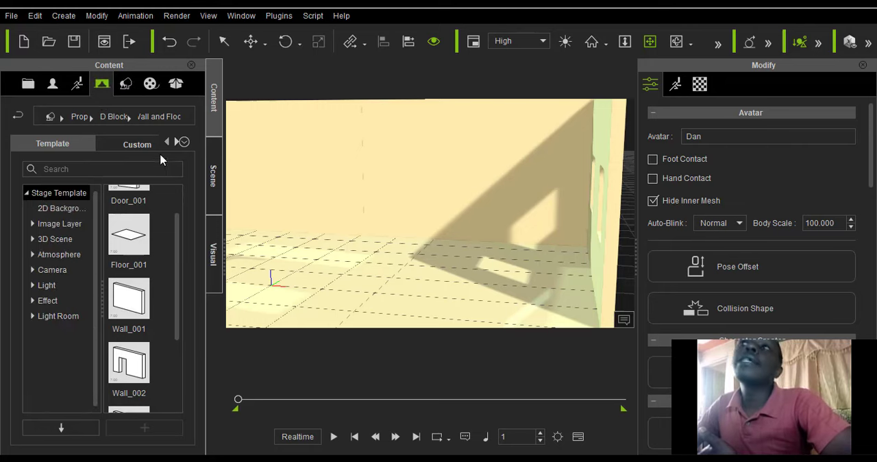
click(125, 85)
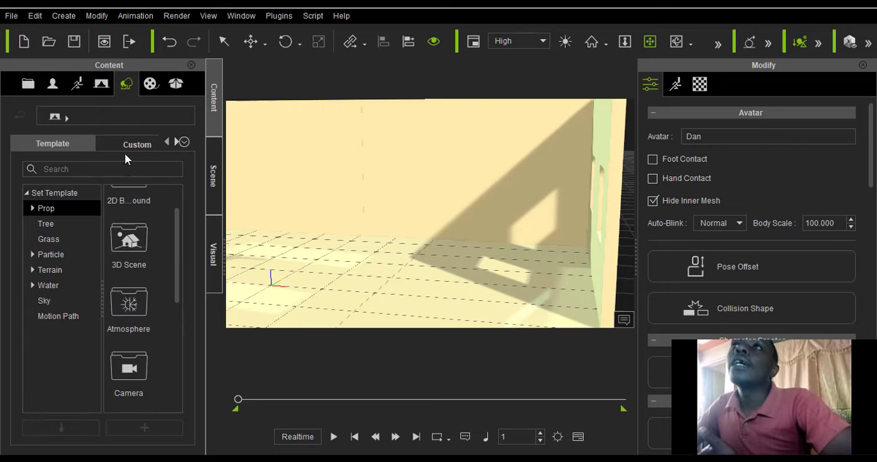
scroll(72, 305, down, 2)
scroll(72, 306, down, 4)
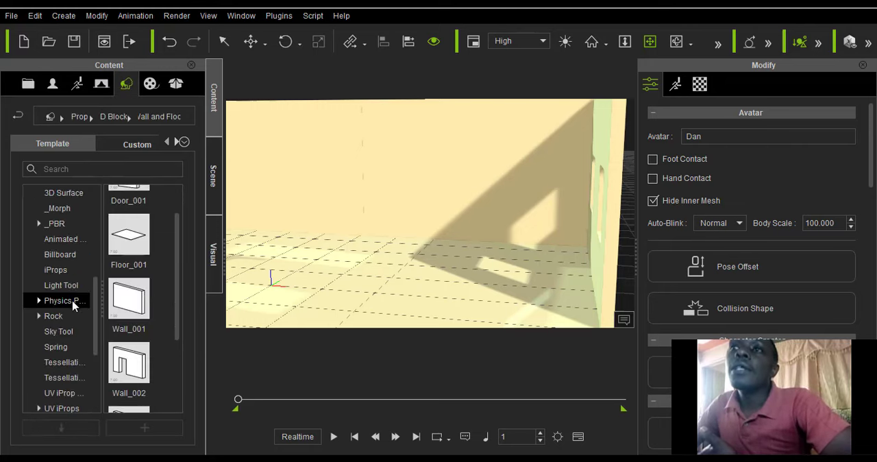
click(39, 224)
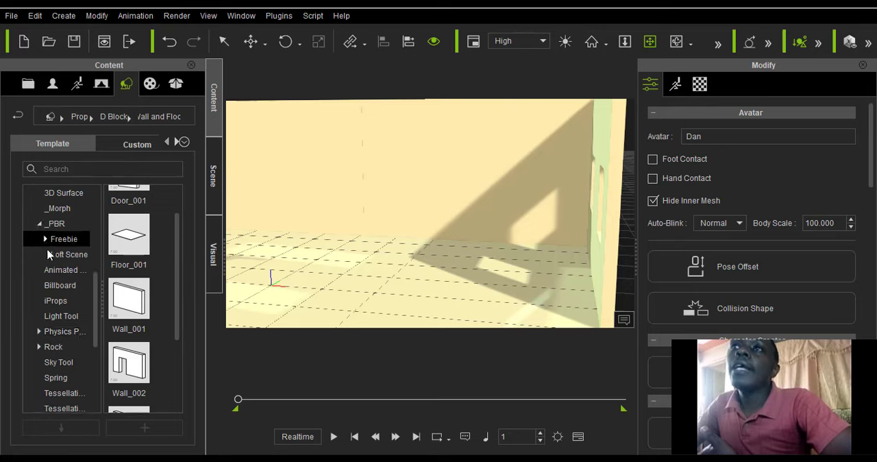
click(45, 240)
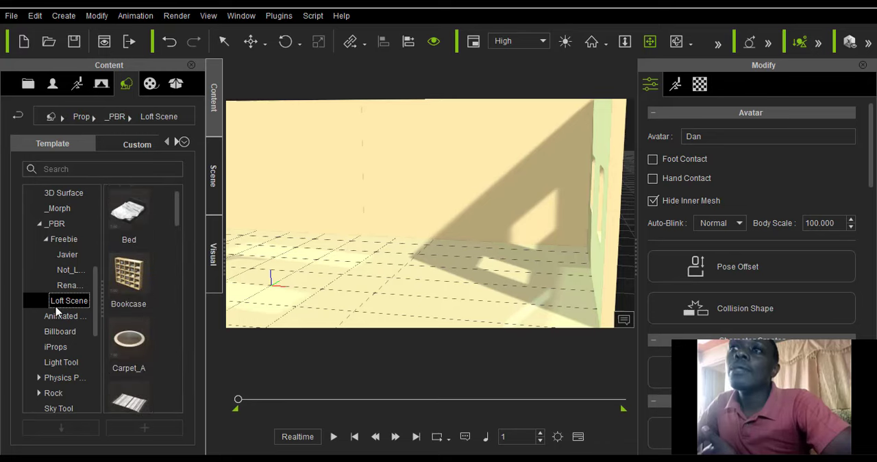
Add Sofa_B at the scene origin and place armchair Sofa_A beside it at X 300.
scroll(137, 281, down, 3)
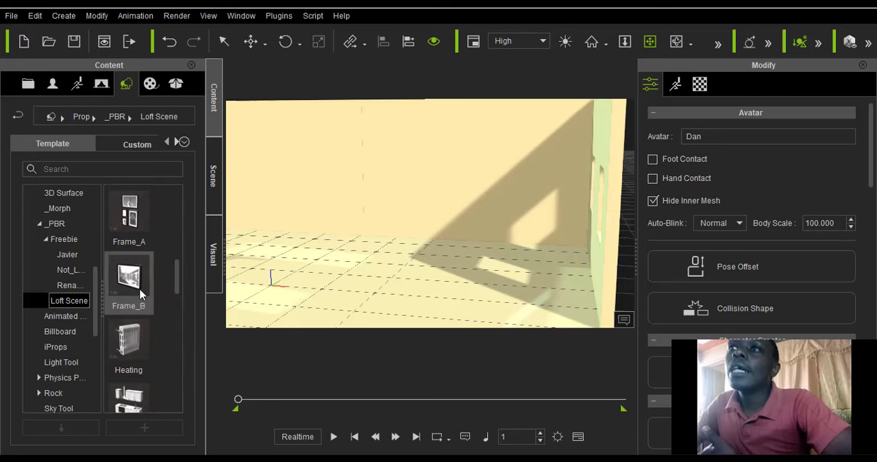
scroll(128, 302, down, 6)
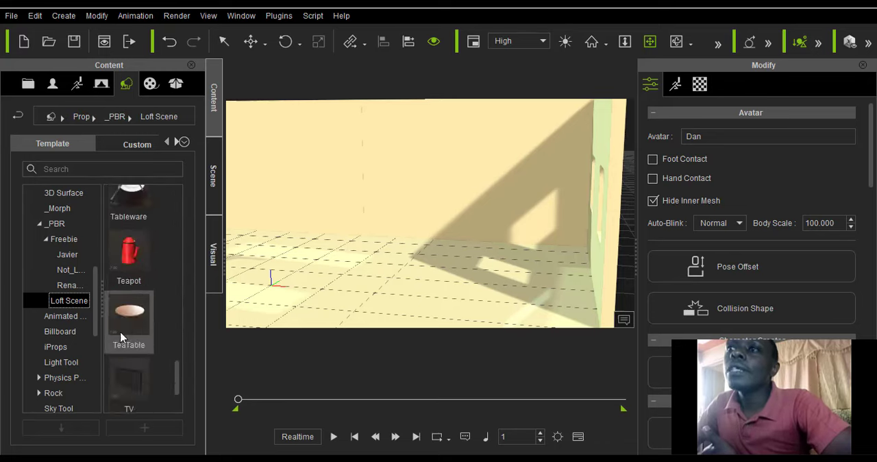
scroll(132, 330, up, 9)
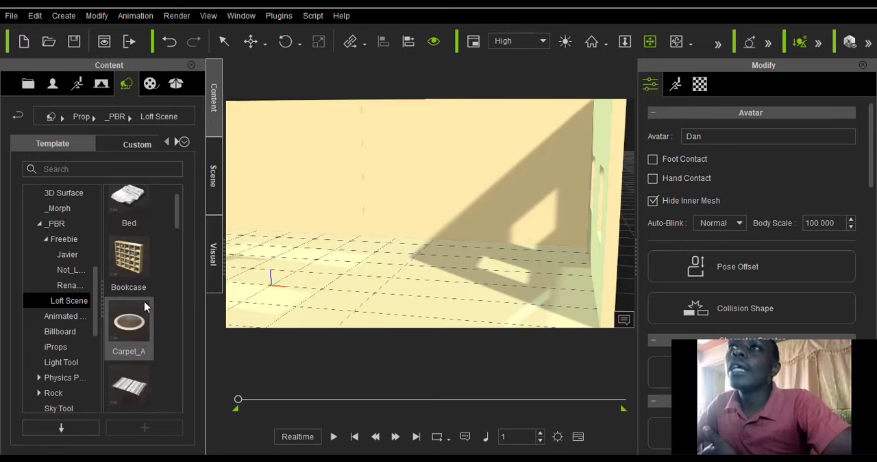
scroll(139, 298, down, 5)
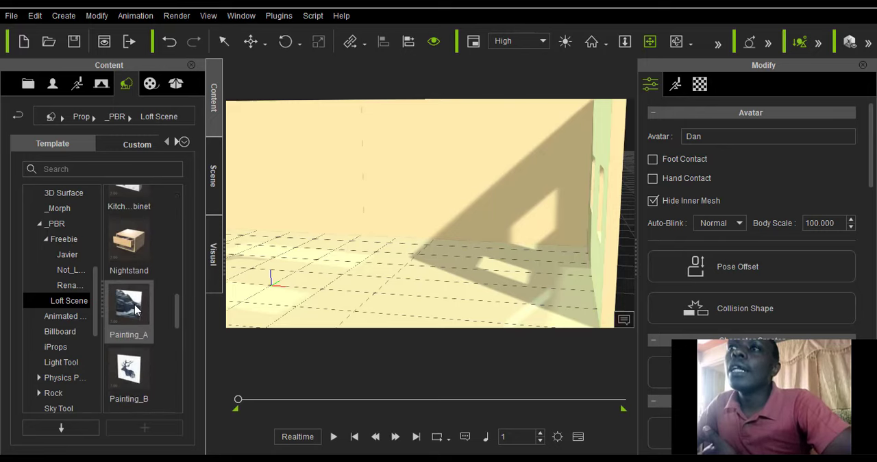
scroll(135, 308, up, 5)
scroll(135, 310, up, 1)
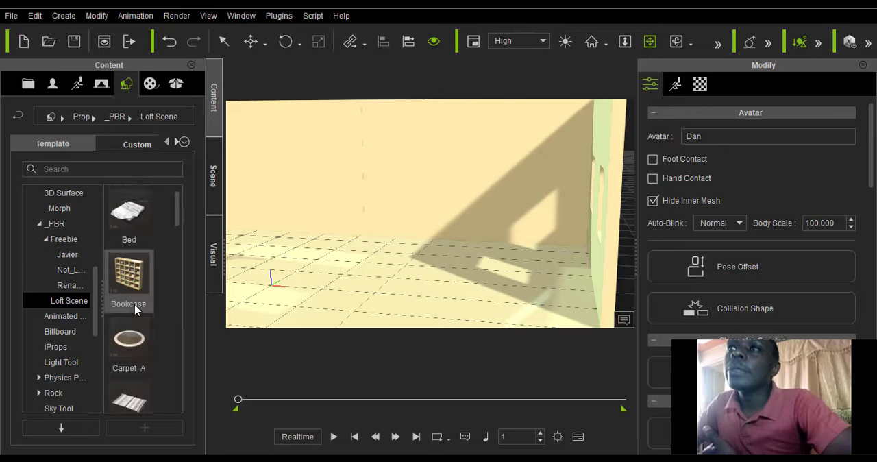
scroll(135, 310, down, 10)
scroll(139, 313, up, 3)
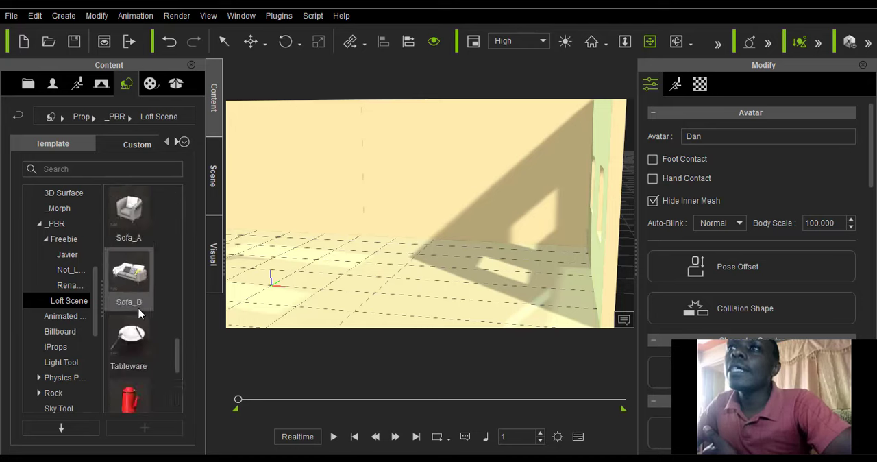
double_click(134, 277)
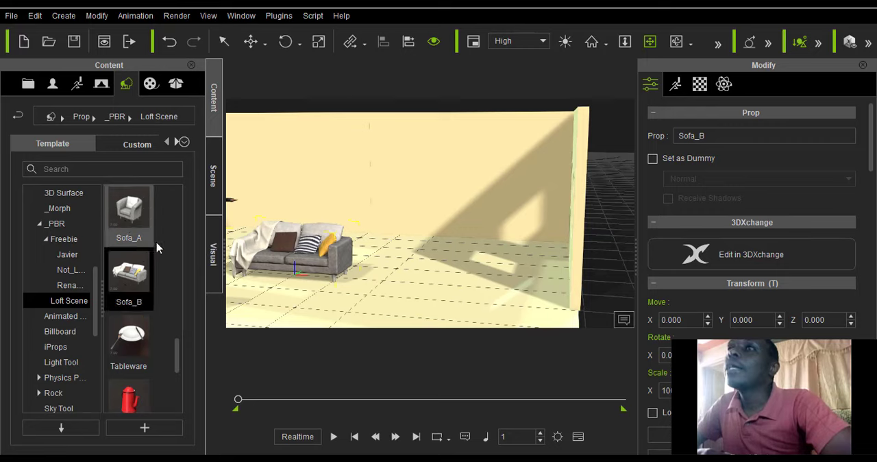
drag(131, 215, 409, 291)
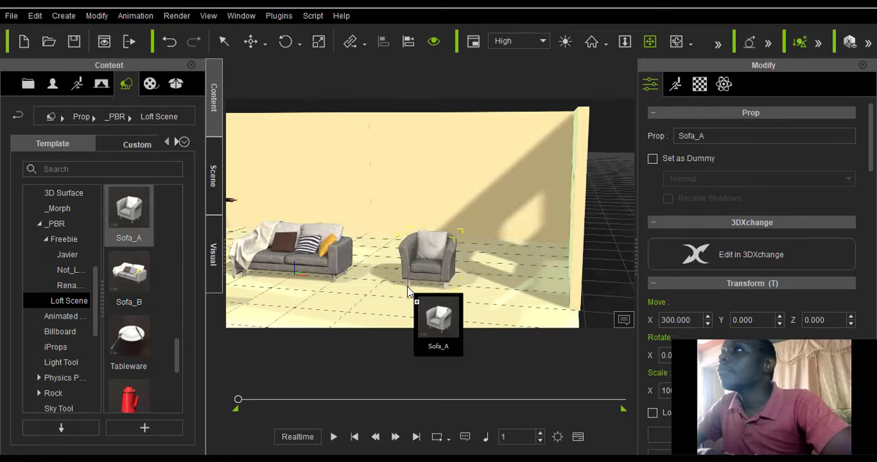
Place the Dining Table set from the Loft Scene collection in front of the sofas at X 200, Y -300.
scroll(139, 303, down, 3)
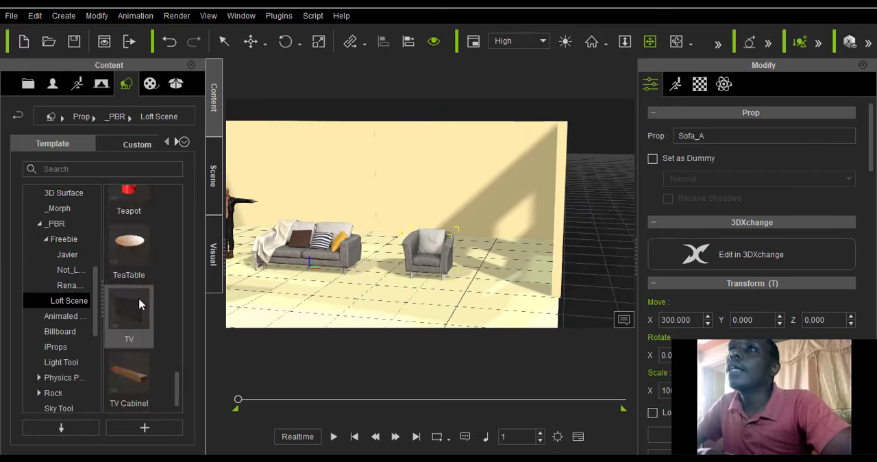
scroll(139, 304, up, 10)
scroll(141, 301, down, 4)
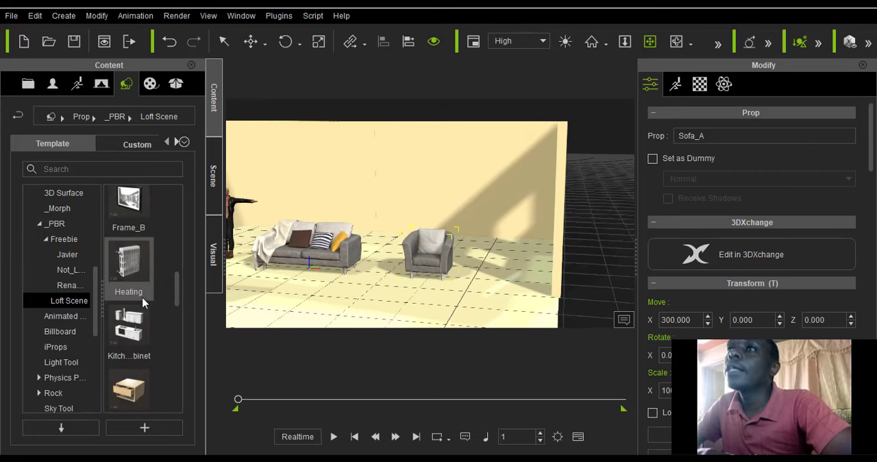
scroll(142, 298, up, 8)
scroll(140, 291, down, 4)
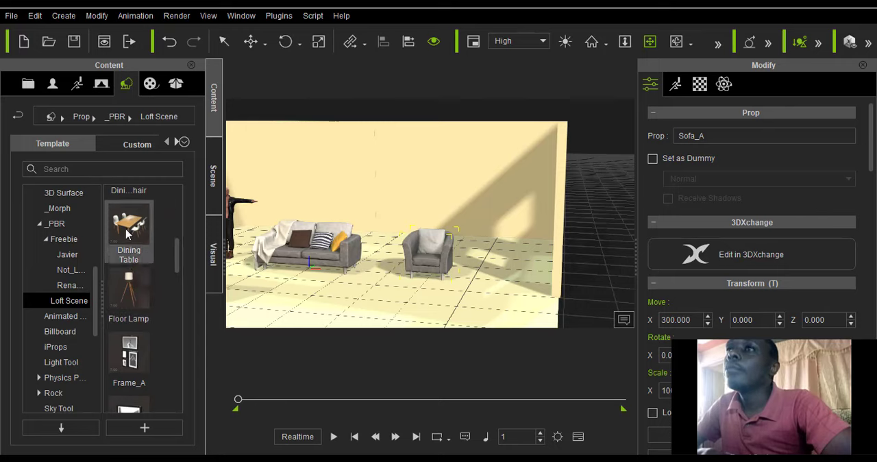
drag(127, 233, 345, 322)
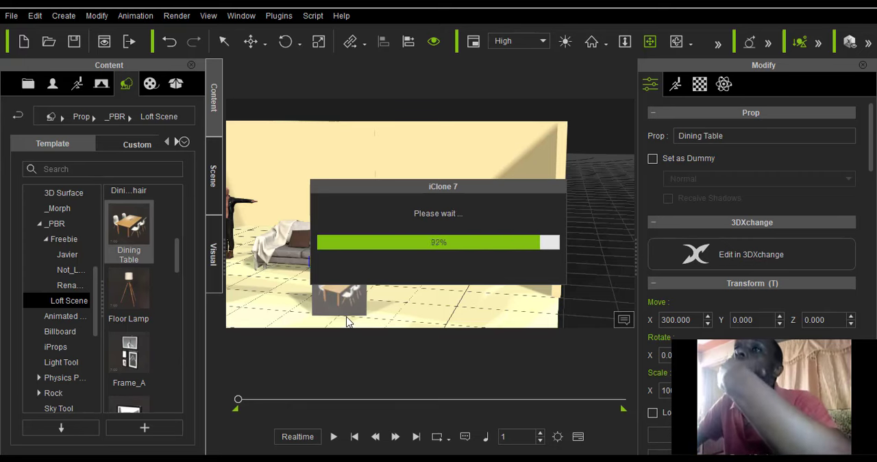
Place the TV Cabinet behind the sofas near the back wall and add the TV at X 100, Y 300.
scroll(353, 289, down, 3)
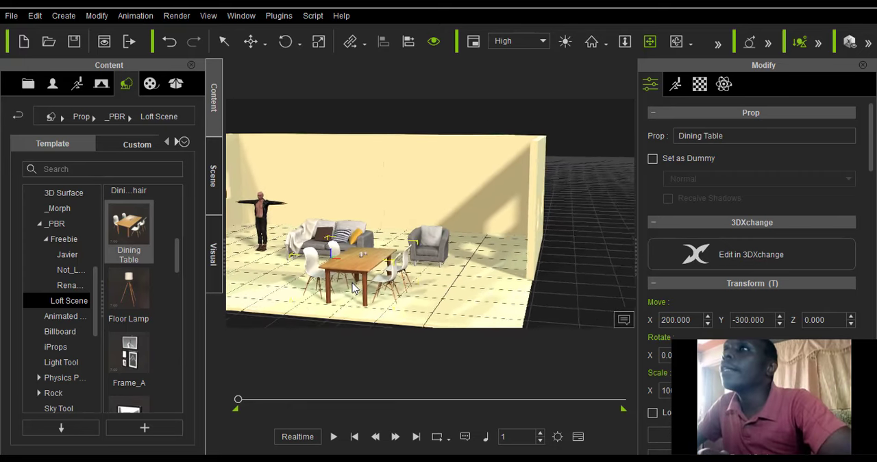
scroll(116, 295, up, 3)
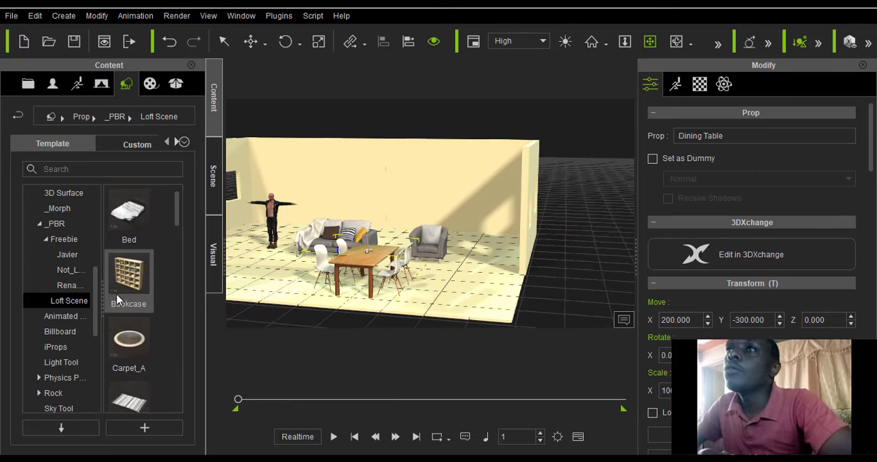
scroll(117, 294, down, 10)
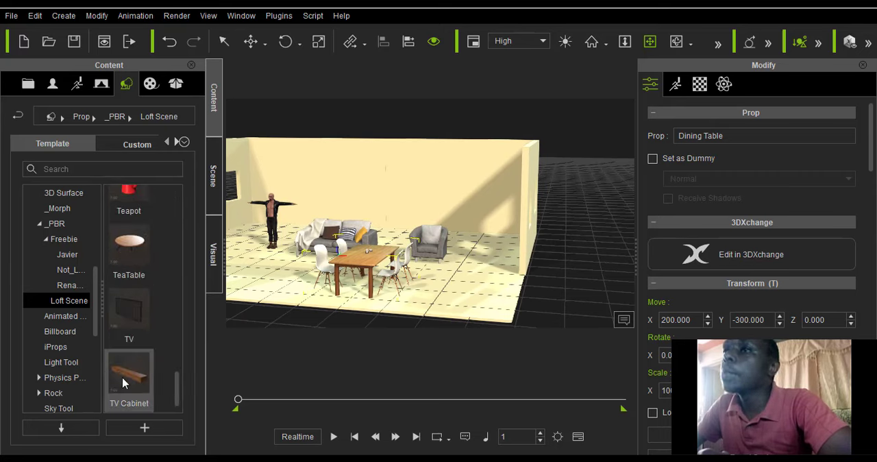
drag(123, 383, 411, 233)
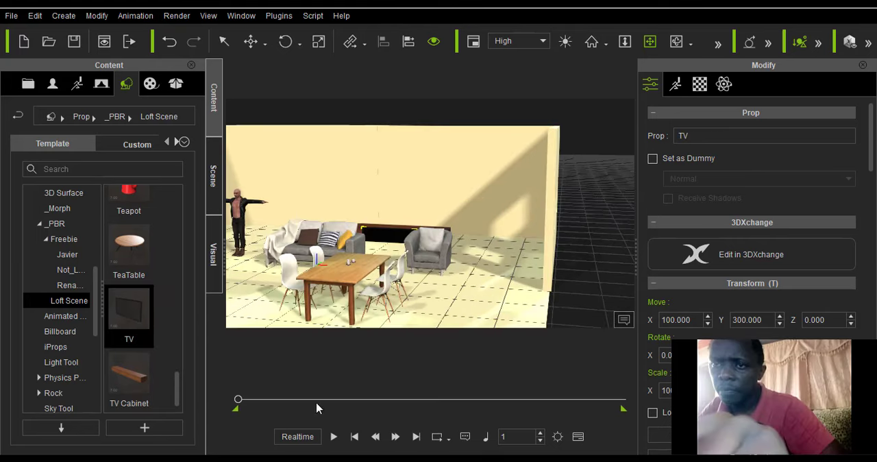
Raise the TV above the cabinet to a Z position of about 124.
scroll(369, 231, up, 2)
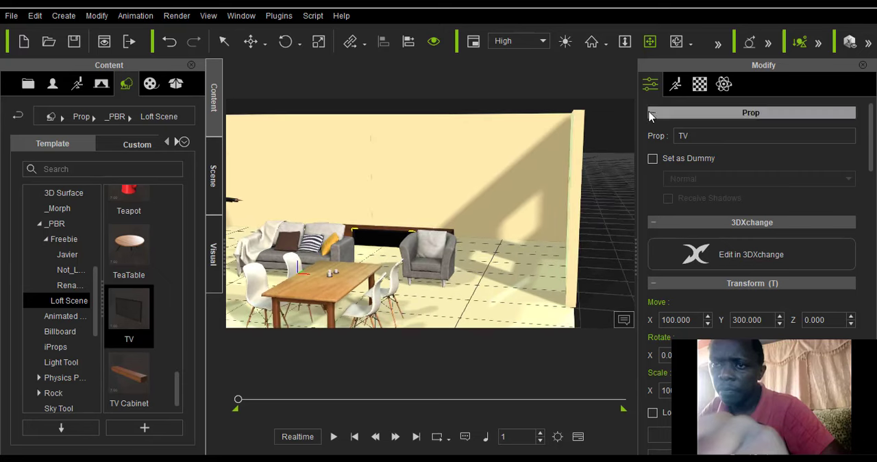
click(264, 55)
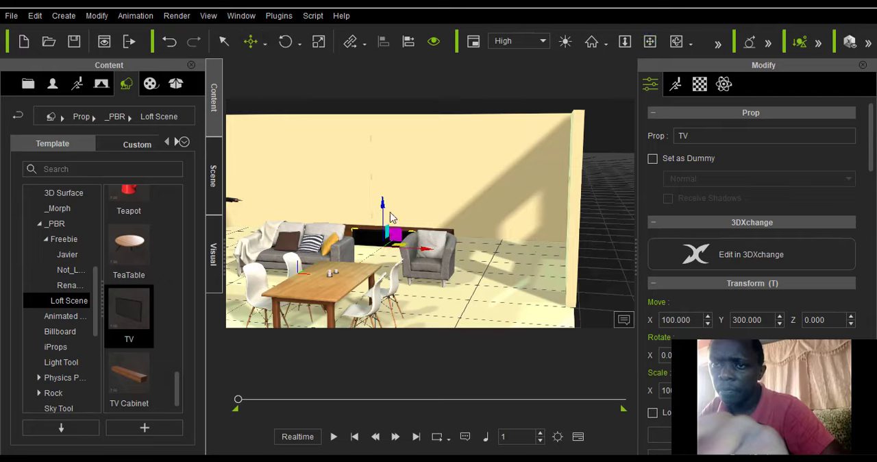
drag(381, 193, 385, 163)
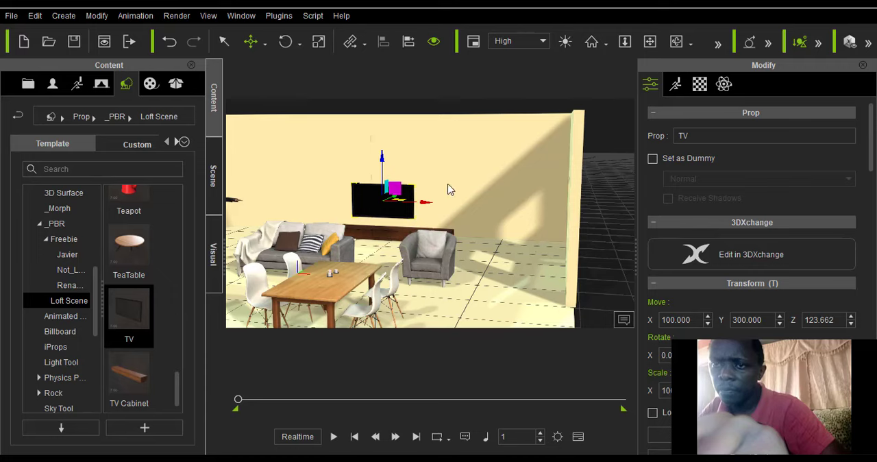
Lower the TV along its local Z axis to about 79, near the height of the cabinet top.
click(677, 44)
drag(428, 217, 299, 220)
scroll(336, 298, up, 5)
click(265, 43)
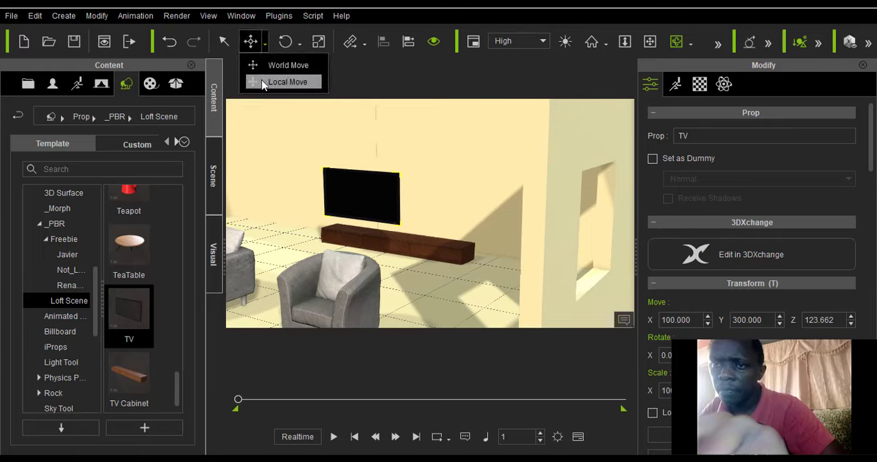
click(261, 80)
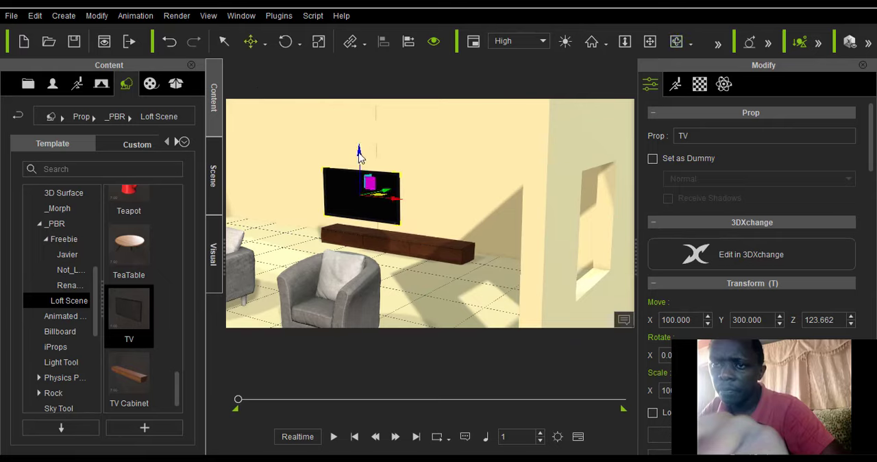
drag(360, 155, 361, 179)
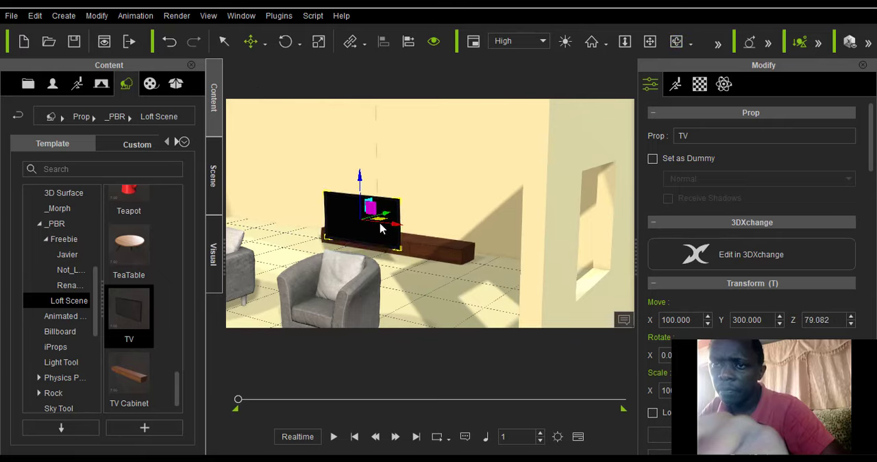
Hide the side wall Wall_004(0), whose windows block the outside view of the TV and cabinet.
click(675, 41)
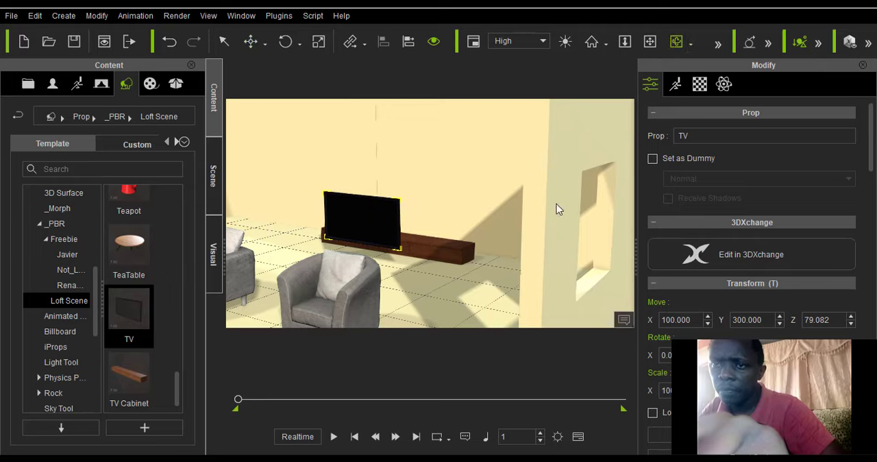
drag(558, 206, 365, 130)
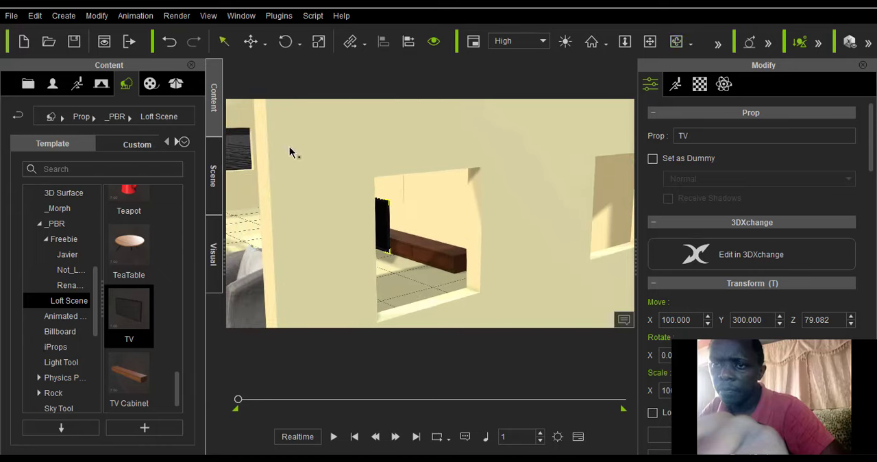
scroll(305, 186, down, 5)
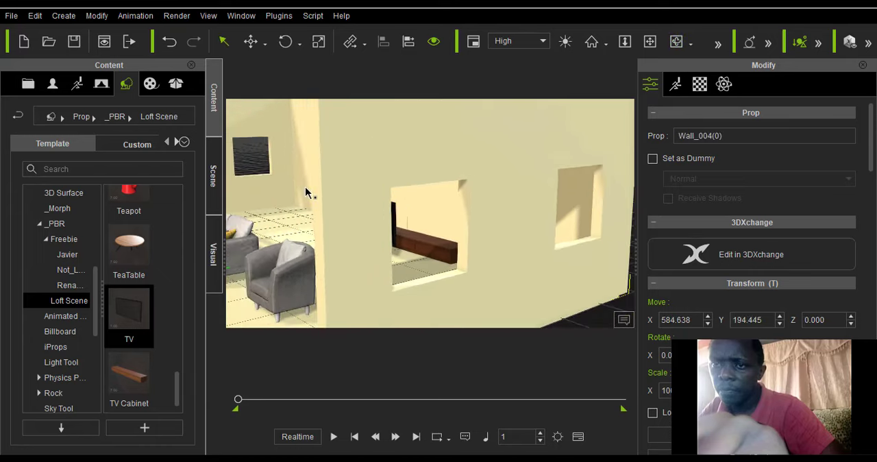
click(433, 43)
Move the TV back over the cabinet along its local Y axis to about 420 and raise it to Z about 84.
scroll(421, 219, up, 4)
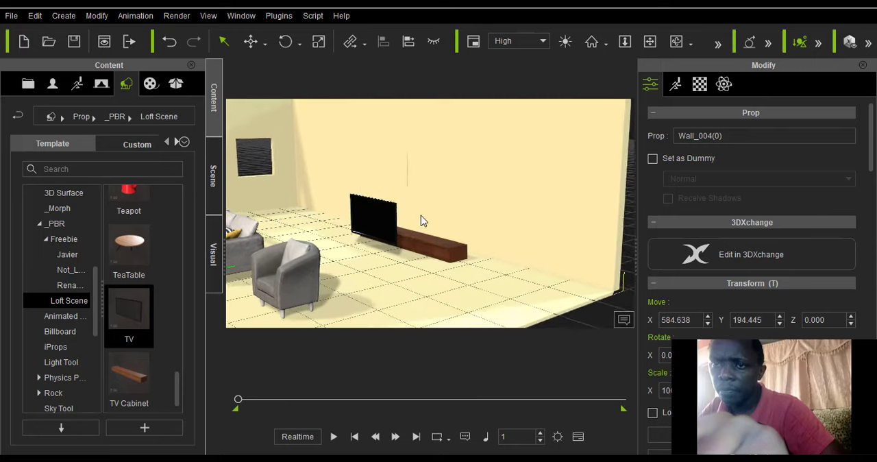
click(265, 43)
click(266, 80)
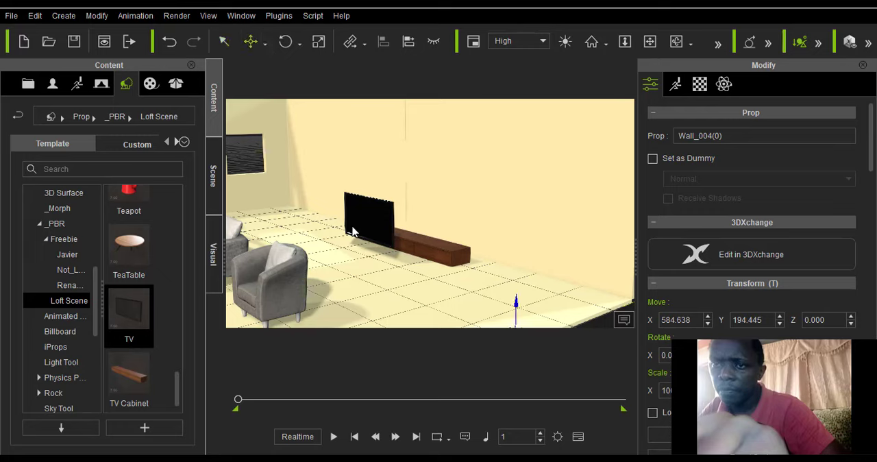
click(352, 232)
drag(401, 218, 433, 213)
drag(440, 211, 444, 211)
scroll(437, 206, down, 3)
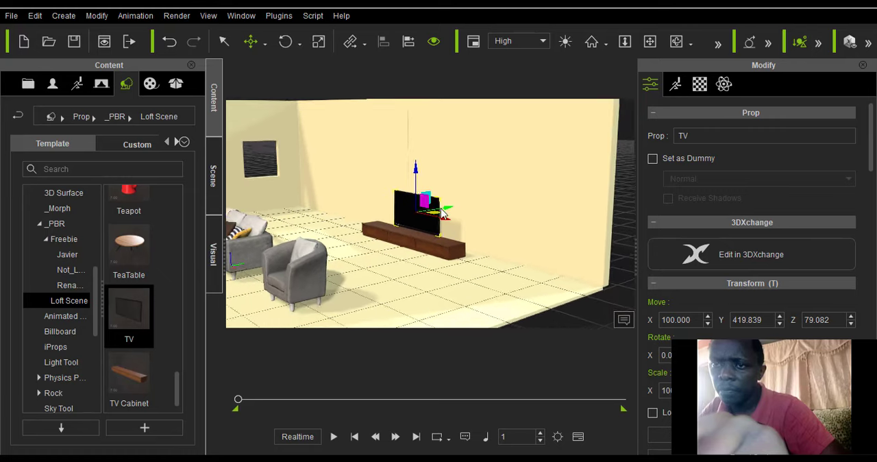
drag(420, 173, 420, 171)
click(677, 41)
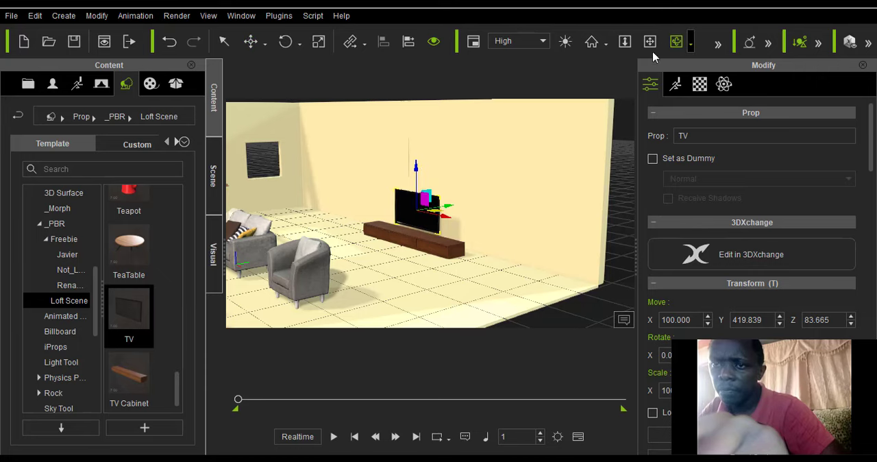
Push the TV cabinet along its local Y axis, closer to the wall behind it.
drag(456, 215, 327, 236)
click(264, 44)
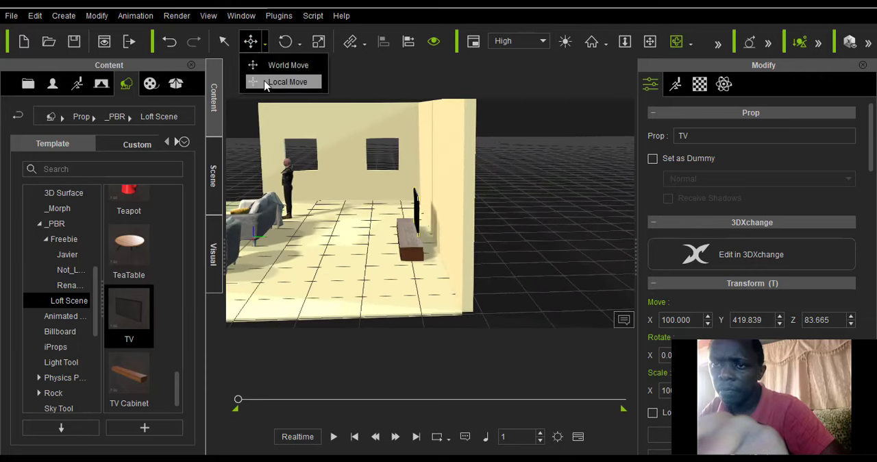
click(267, 82)
click(408, 263)
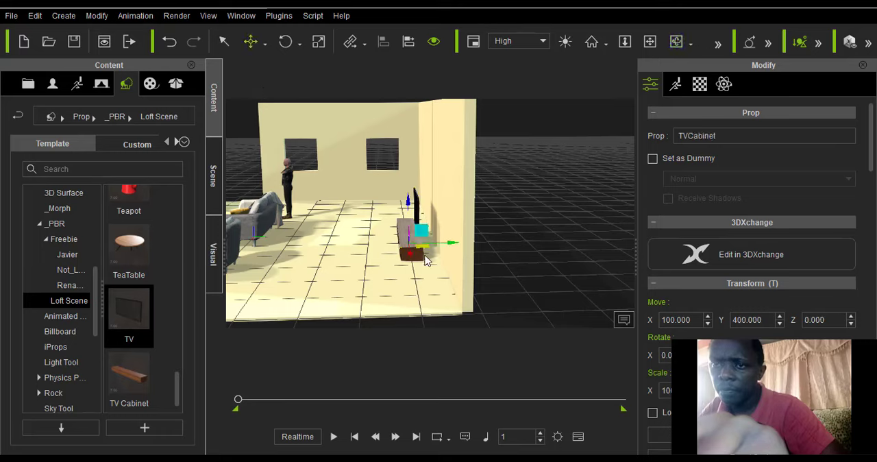
drag(456, 248, 463, 249)
Move the TV along its local Y axis to about 452, close against the wall behind the cabinet.
click(419, 215)
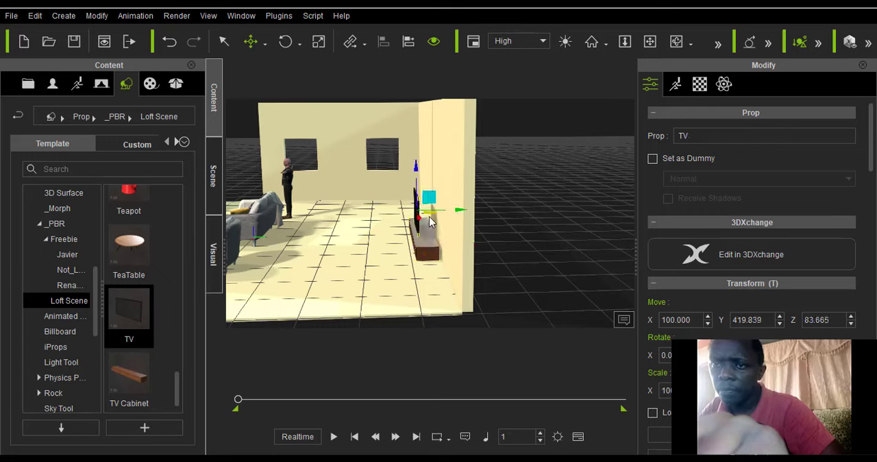
drag(455, 216, 468, 216)
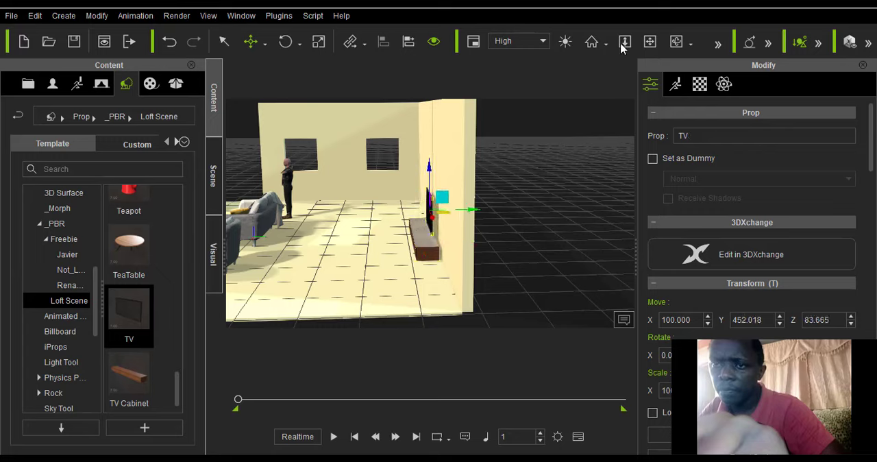
click(671, 46)
drag(322, 203, 325, 226)
scroll(323, 225, down, 5)
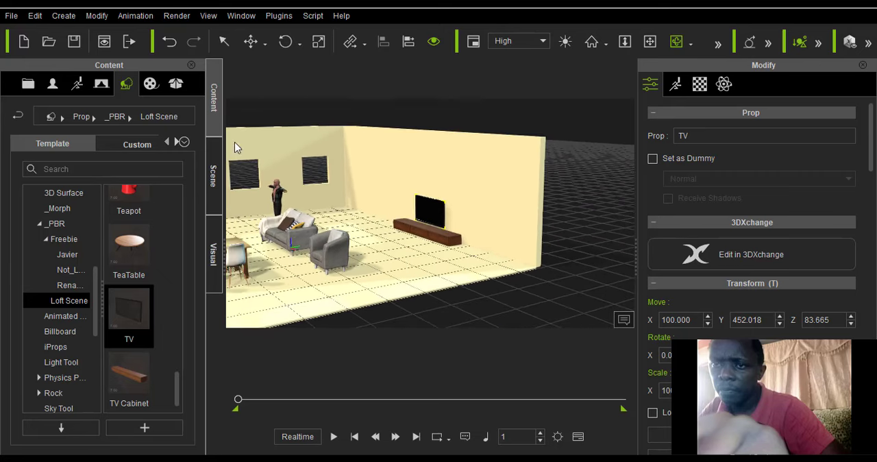
click(213, 176)
click(214, 111)
scroll(161, 276, up, 10)
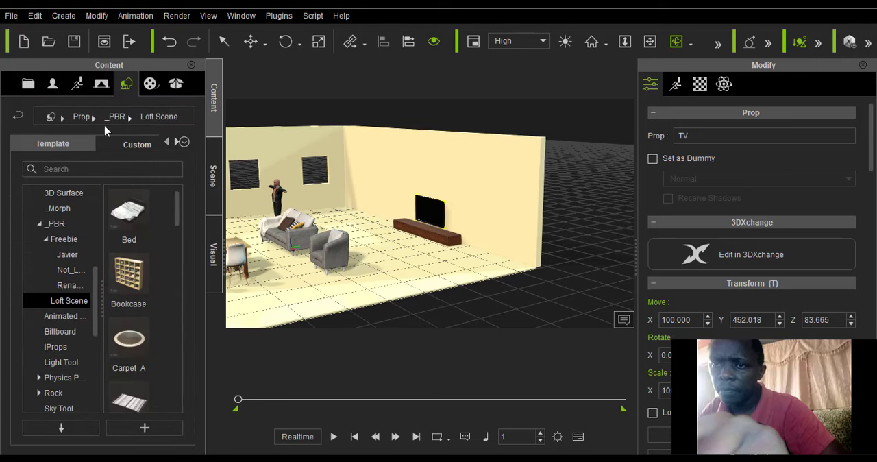
scroll(71, 299, down, 1)
scroll(65, 297, up, 6)
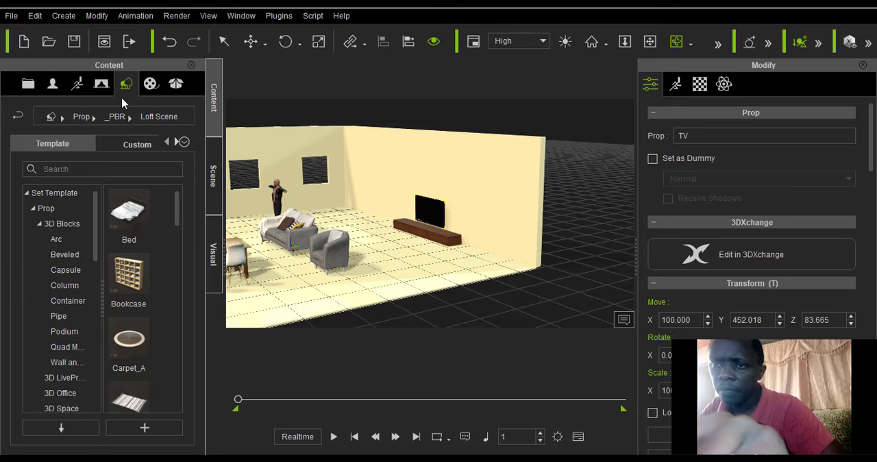
Apply the Standing_05 pose from the 2_Male Pose motion templates to the male avatar behind the sofa.
click(78, 84)
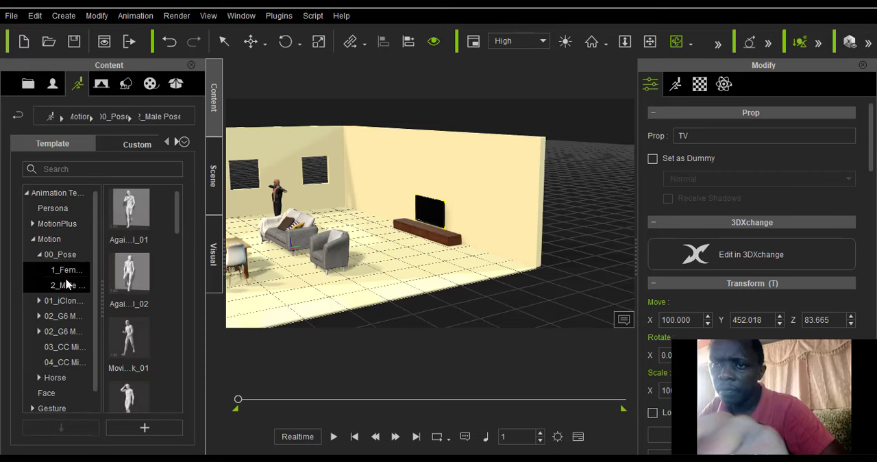
click(67, 285)
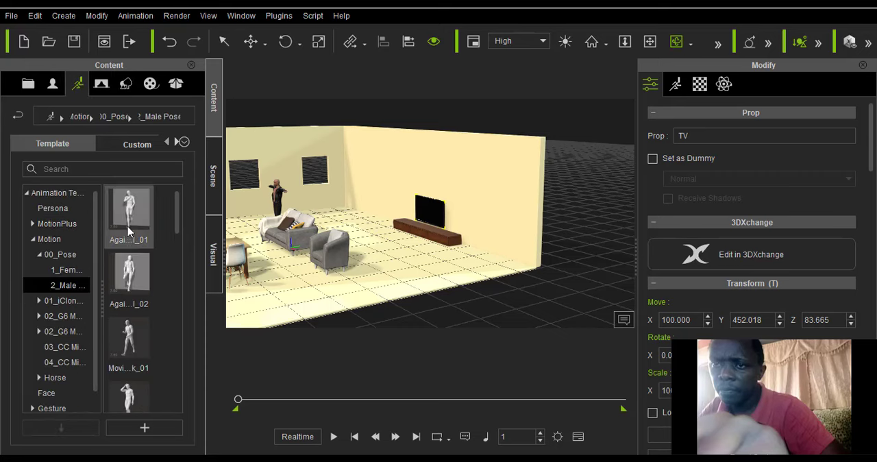
scroll(130, 267, down, 5)
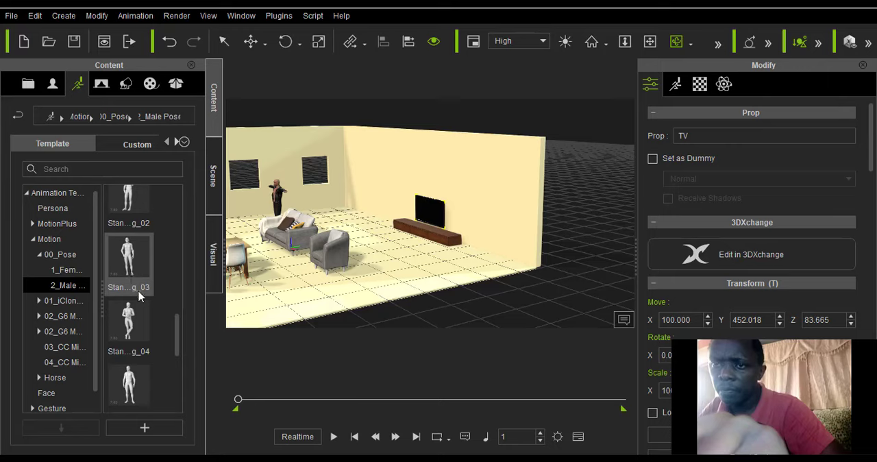
double_click(123, 379)
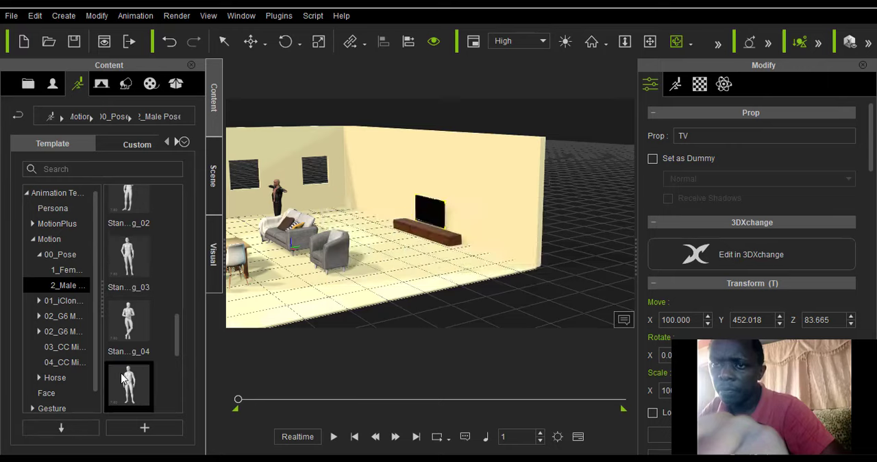
click(507, 261)
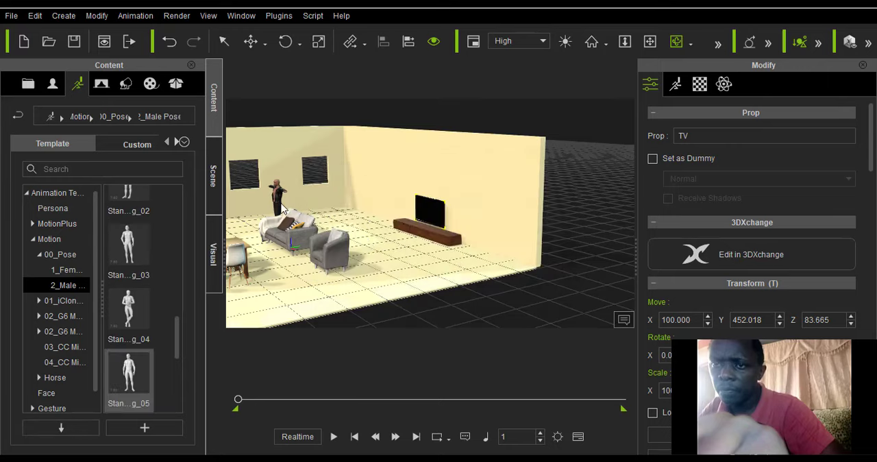
scroll(256, 166, up, 3)
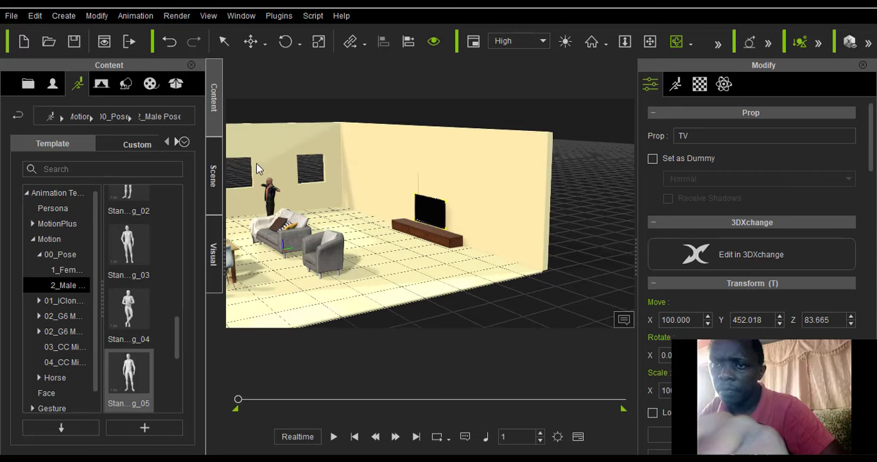
click(259, 48)
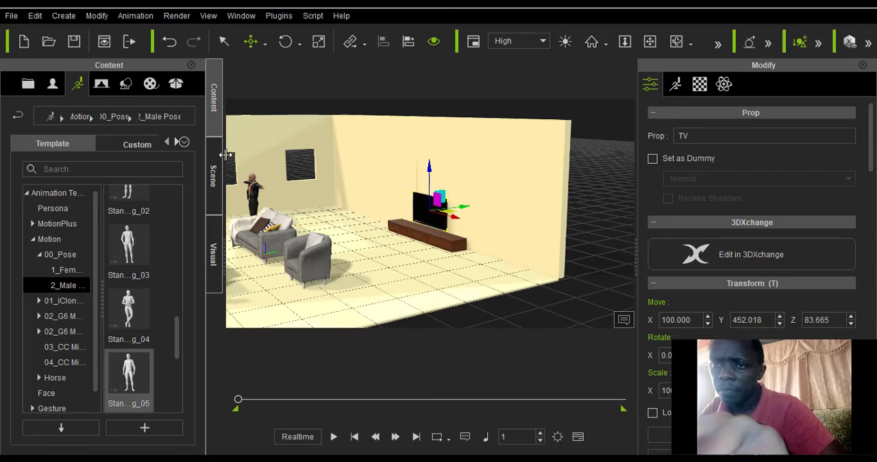
click(255, 198)
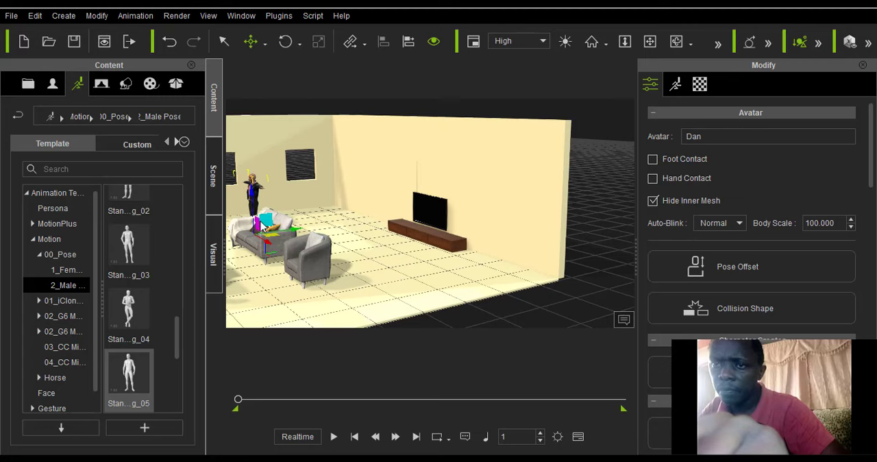
scroll(278, 247, up, 3)
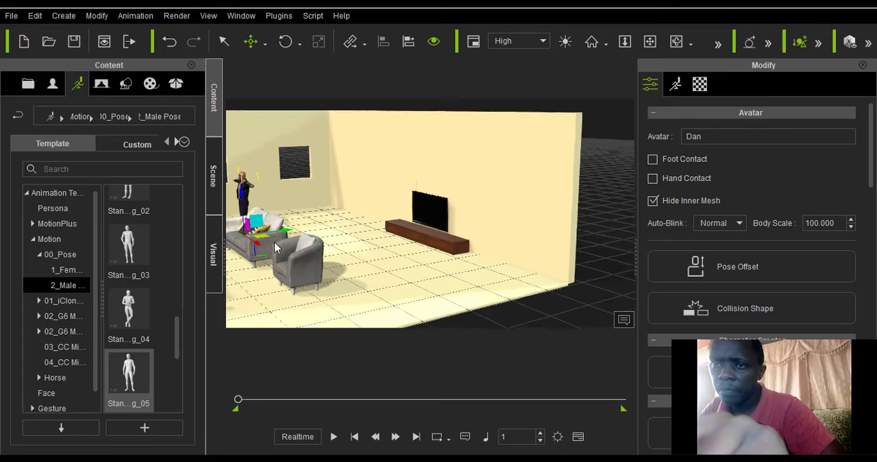
double_click(127, 373)
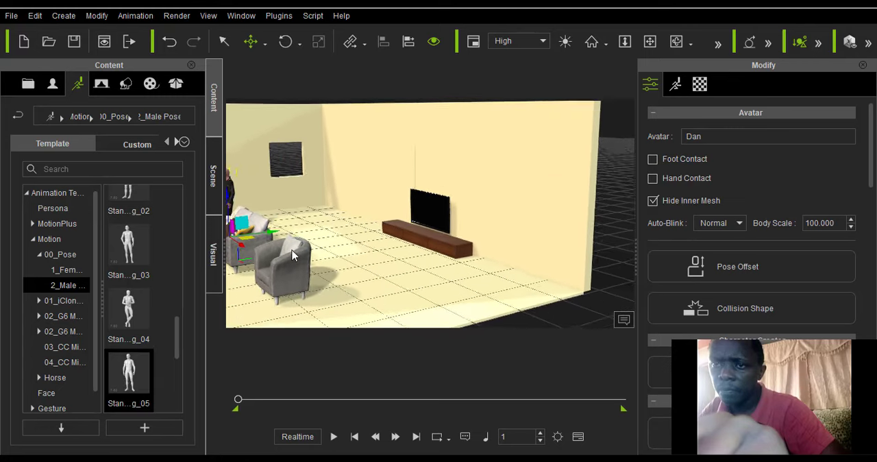
Rotate the avatar around its vertical local axis so he faces the open front of the room.
scroll(293, 256, down, 3)
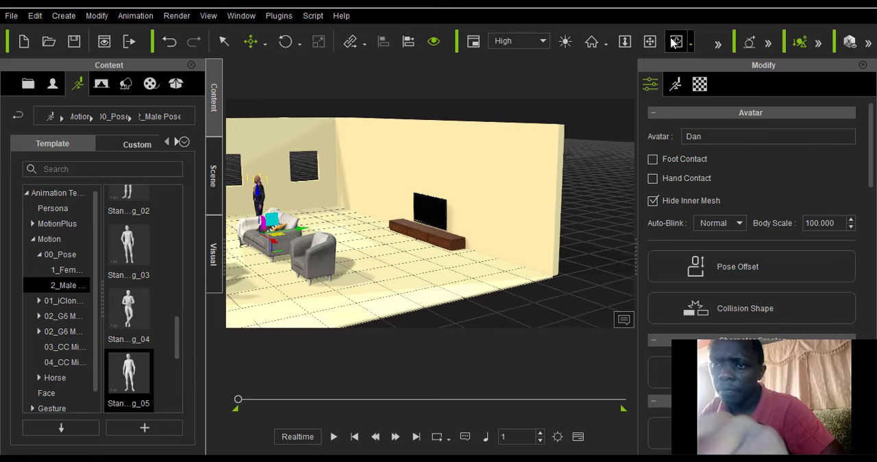
click(650, 42)
scroll(308, 206, up, 5)
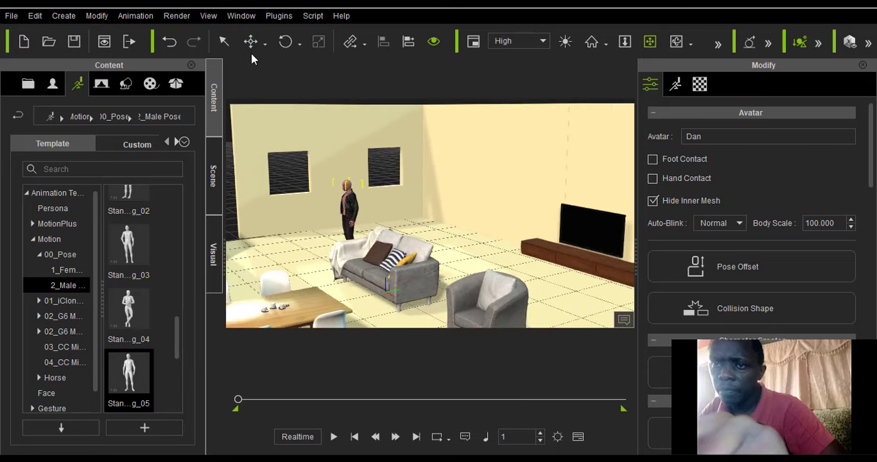
click(296, 48)
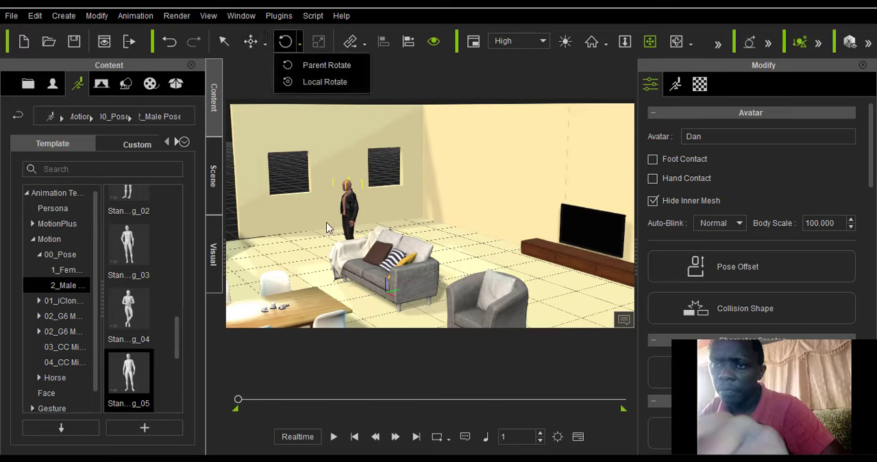
click(314, 86)
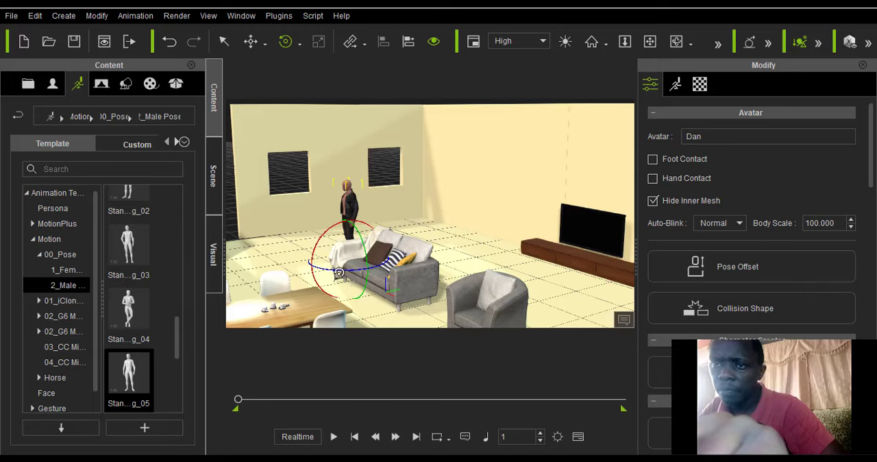
drag(339, 273, 390, 254)
scroll(395, 254, down, 4)
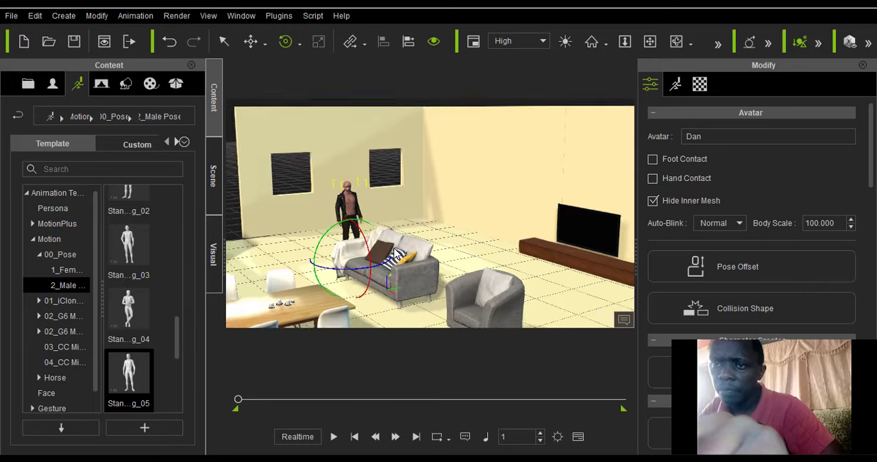
scroll(243, 90, down, 1)
Move the armchair Sofa_A along the Y axis to about 172, toward the TV cabinet.
click(223, 41)
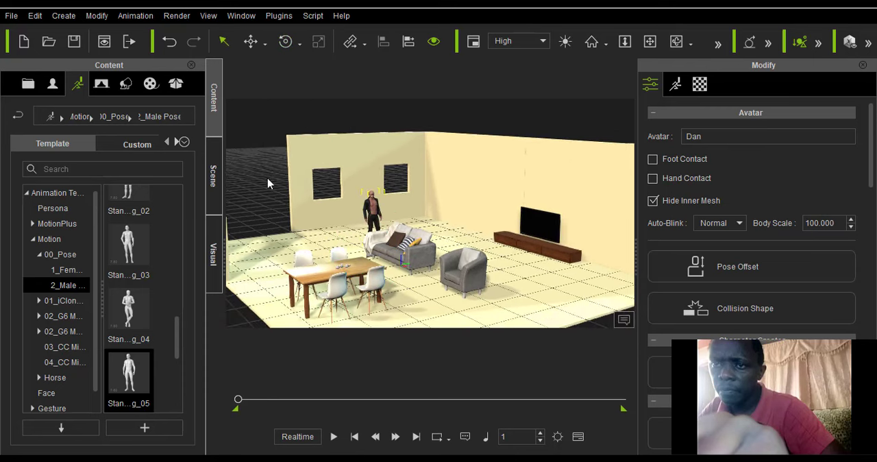
click(460, 267)
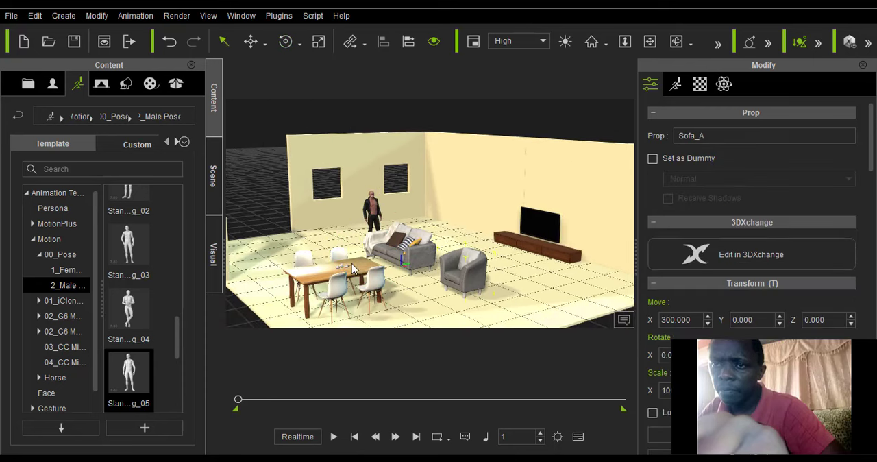
click(250, 41)
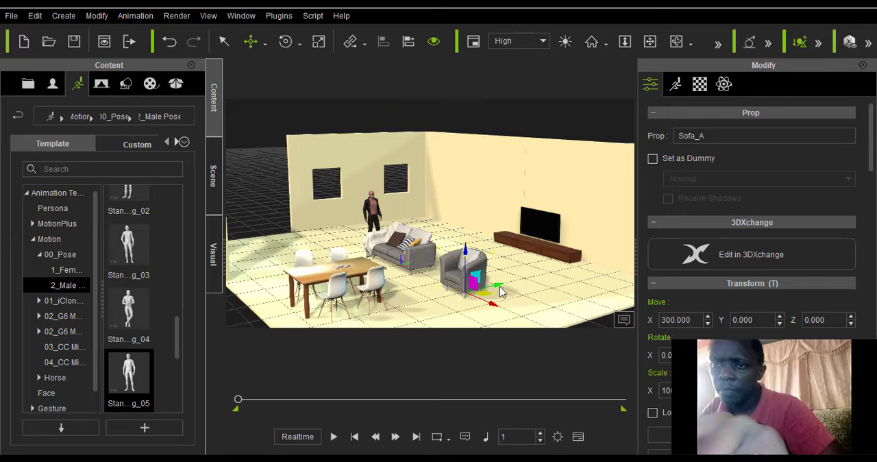
drag(501, 292, 548, 283)
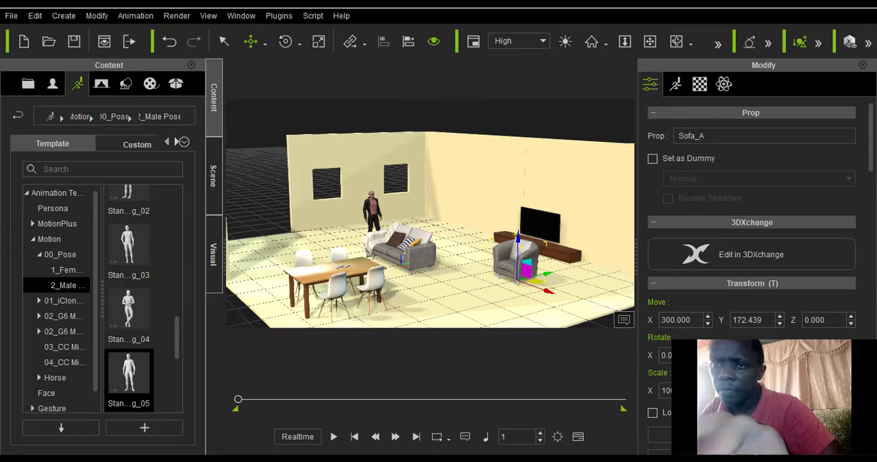
Rotate the armchair Sofa_A around its vertical axis so its back faces the open front of the room.
click(285, 42)
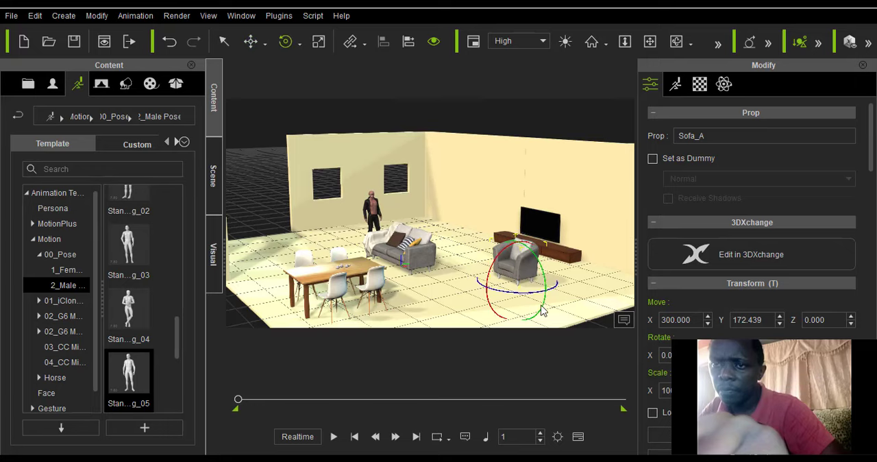
drag(508, 295, 483, 289)
key(Return)
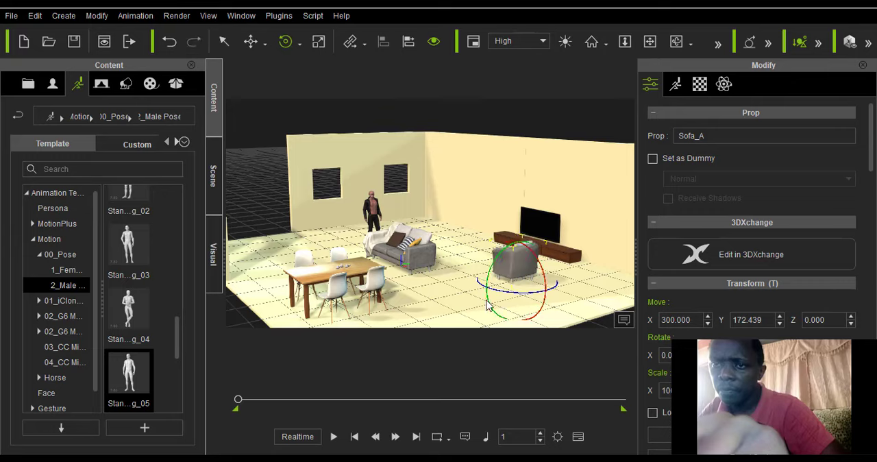
Rotate the sofa Sofa_B around its vertical axis so its seat faces the open front of the room.
click(412, 263)
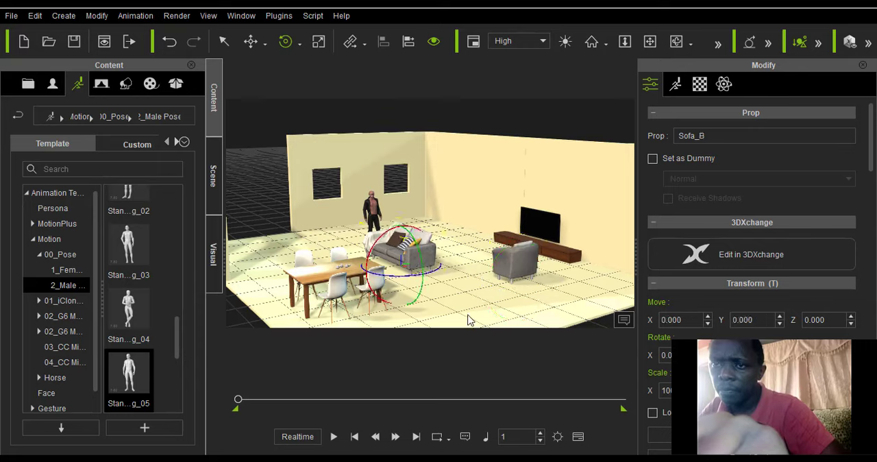
drag(374, 274, 433, 276)
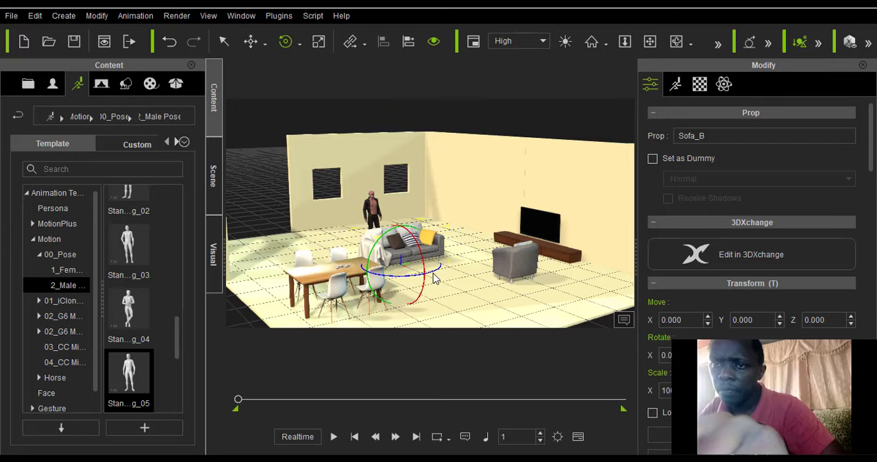
drag(433, 277, 432, 273)
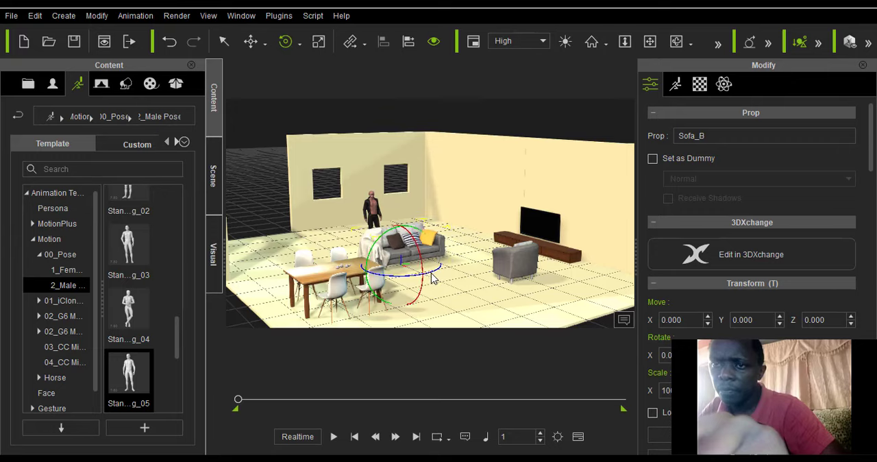
Try to shift the sofa Sofa_B away from its current position and undo that move.
click(251, 41)
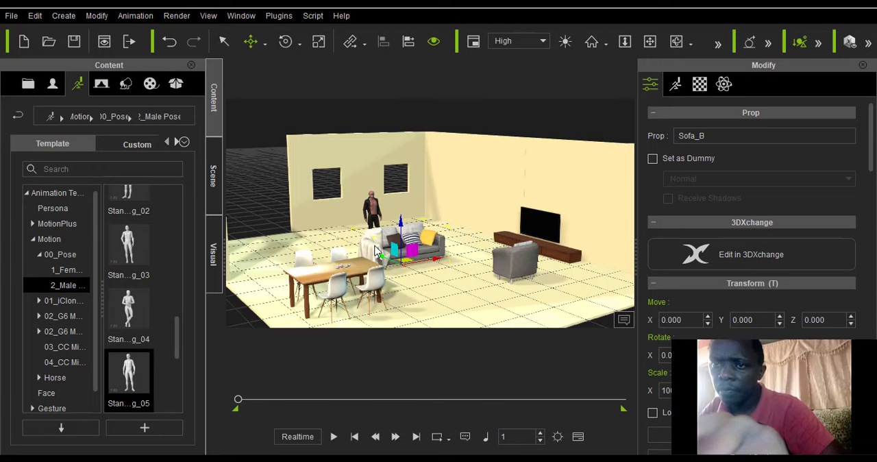
drag(374, 251, 373, 247)
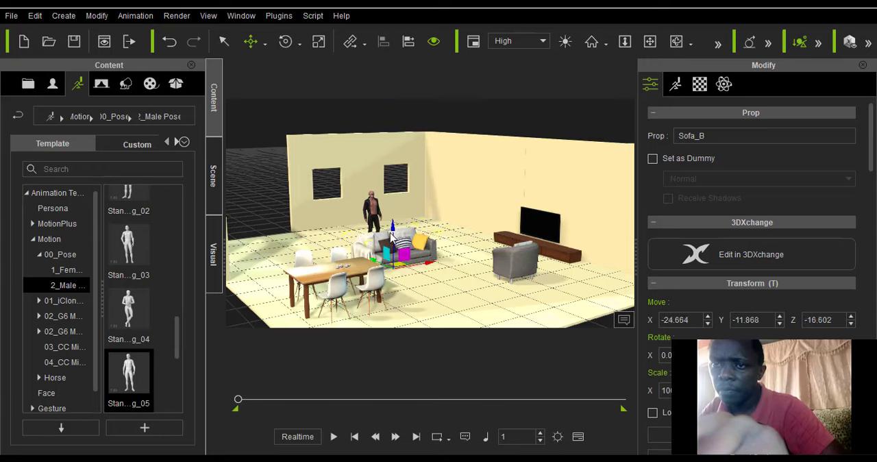
key(ctrl+z)
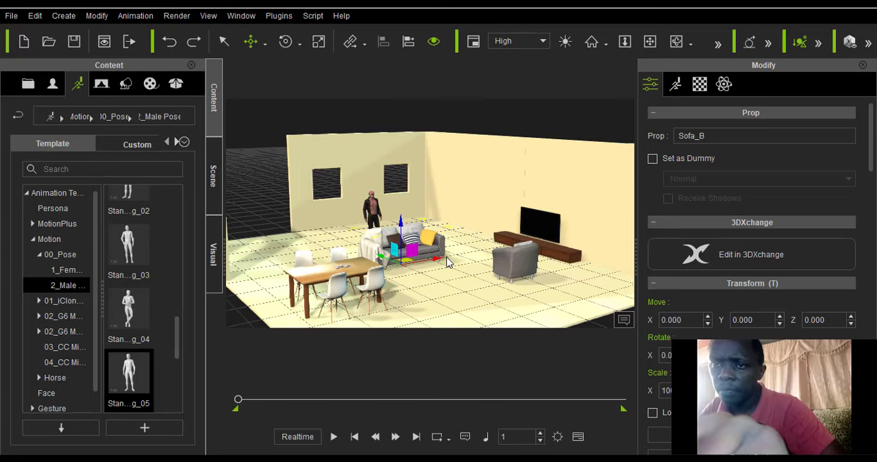
Move the sofa Sofa_B along the Y axis to about 86, toward the TV cabinet.
drag(446, 261, 456, 259)
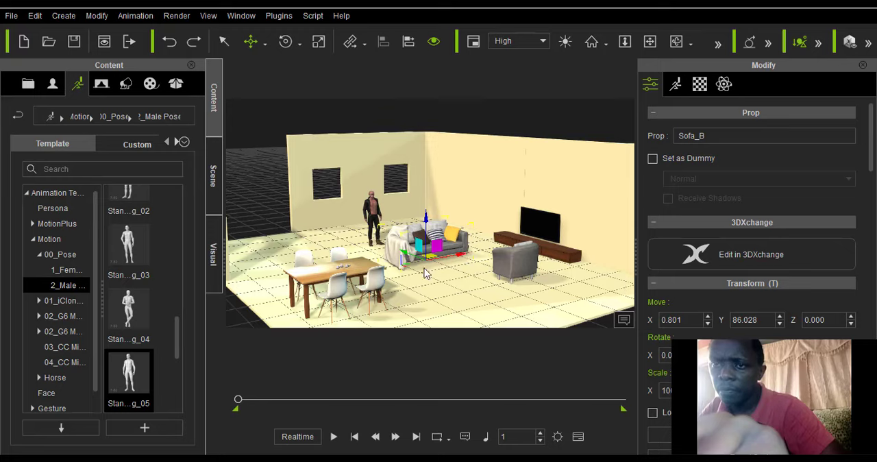
drag(404, 247, 400, 243)
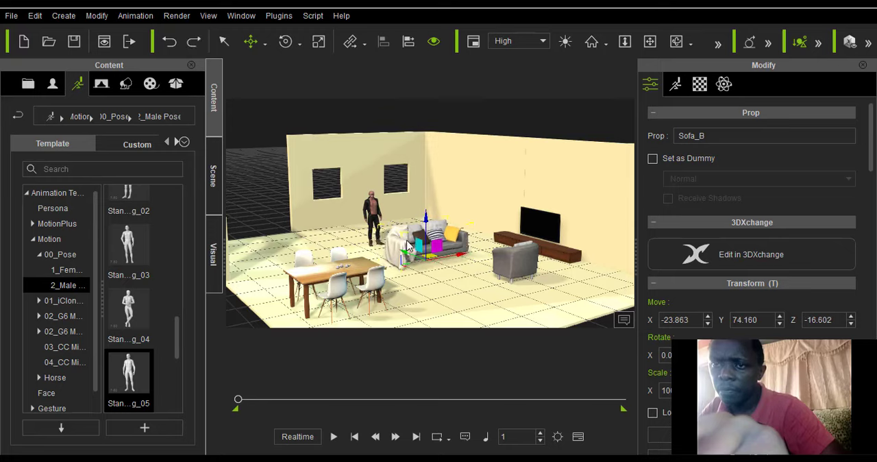
key(ctrl+z)
Shift the sofa Sofa_B along its local axis toward the standing avatar, to about X -102, using Local Move.
scroll(407, 319, up, 6)
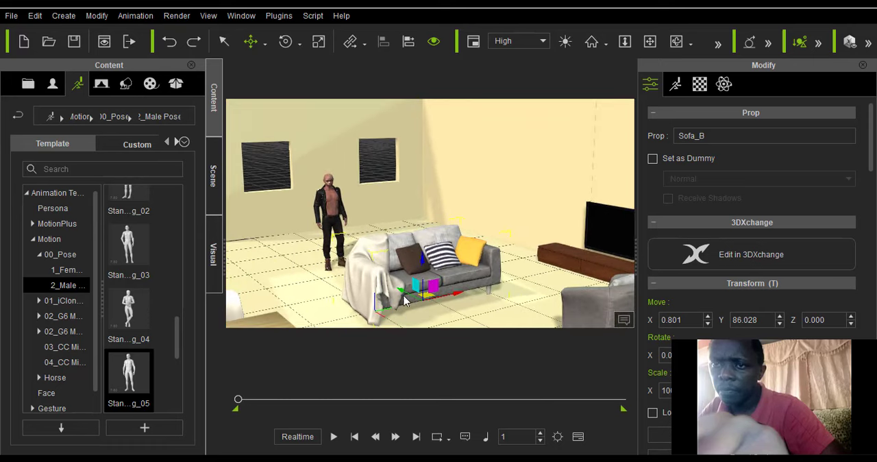
click(677, 42)
drag(288, 271, 362, 267)
click(264, 45)
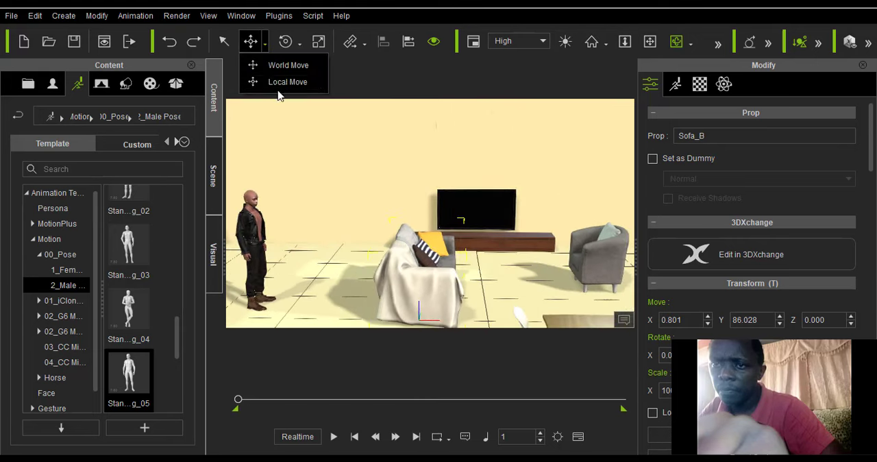
click(275, 80)
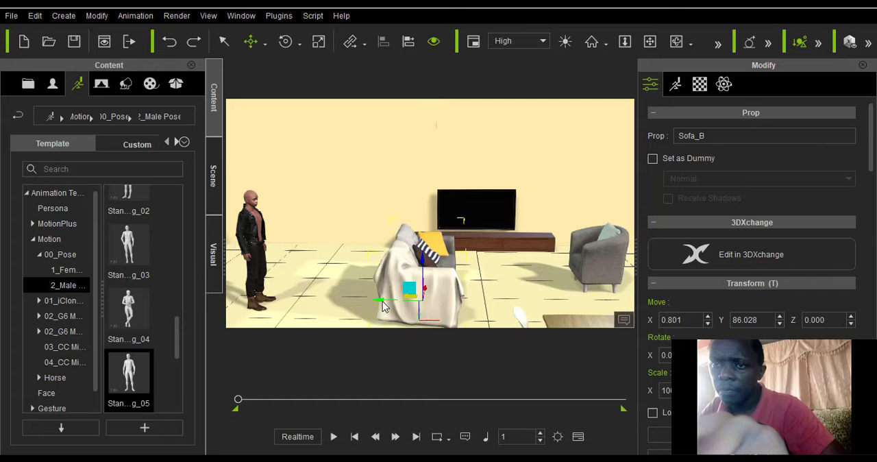
drag(374, 306, 318, 304)
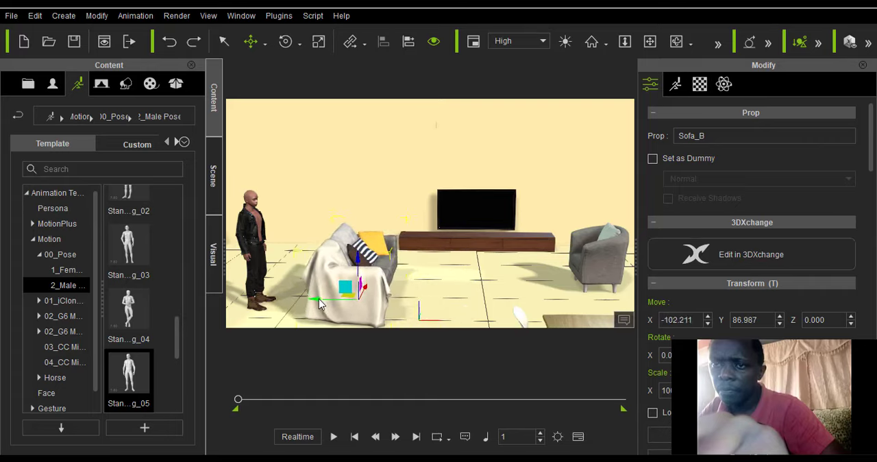
Move the sofa Sofa_B closer to the TV wall along the Y axis, to about 222.
click(600, 267)
key(f)
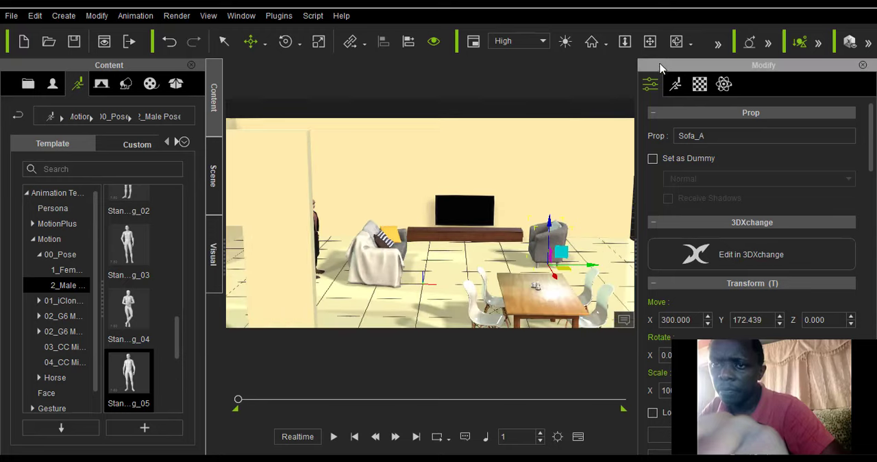
click(676, 41)
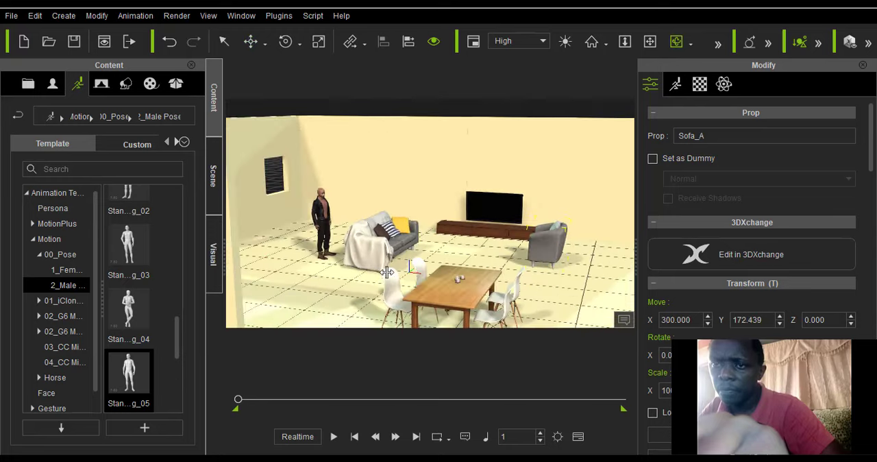
drag(386, 272, 409, 277)
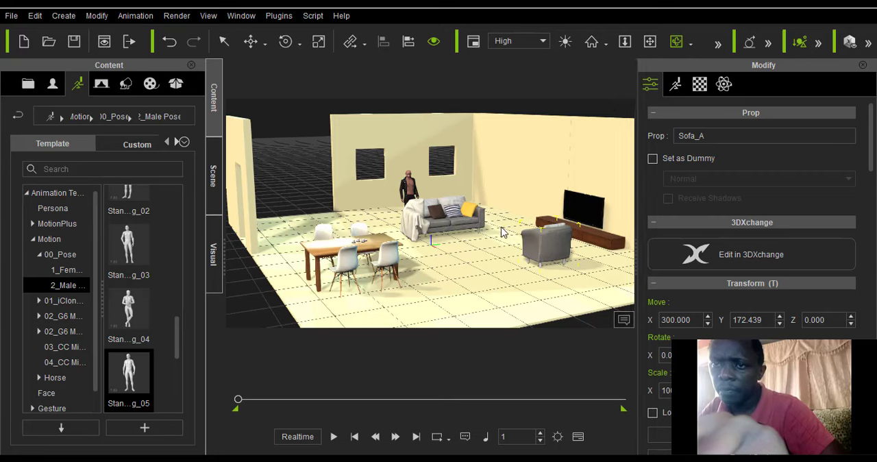
drag(502, 233, 396, 233)
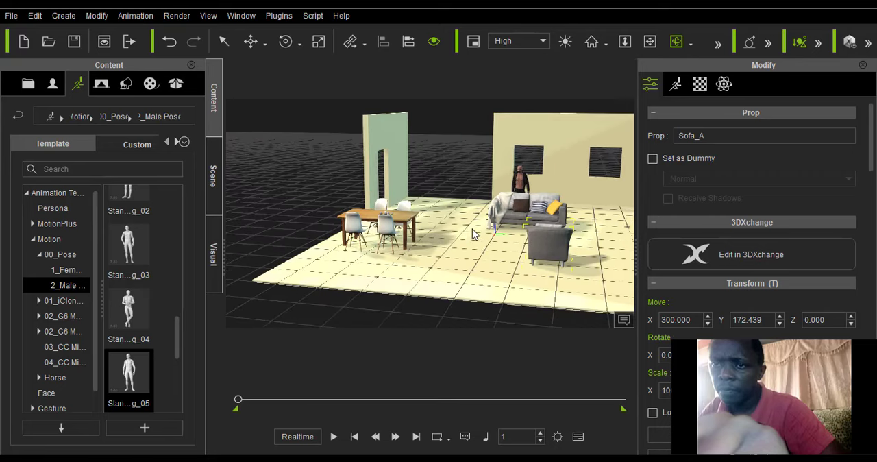
scroll(470, 225, down, 2)
click(252, 41)
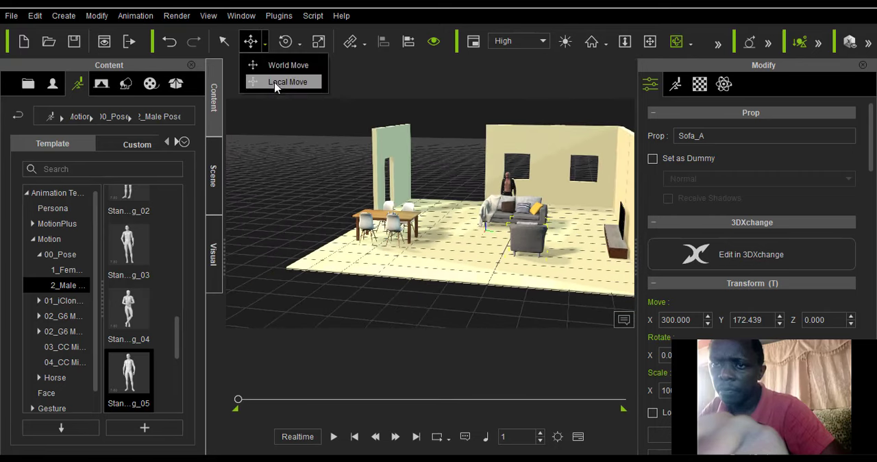
click(287, 82)
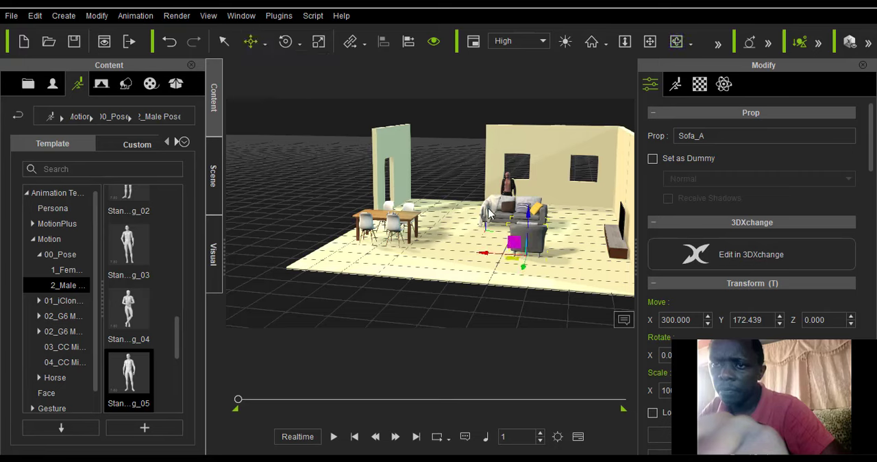
scroll(491, 215, up, 3)
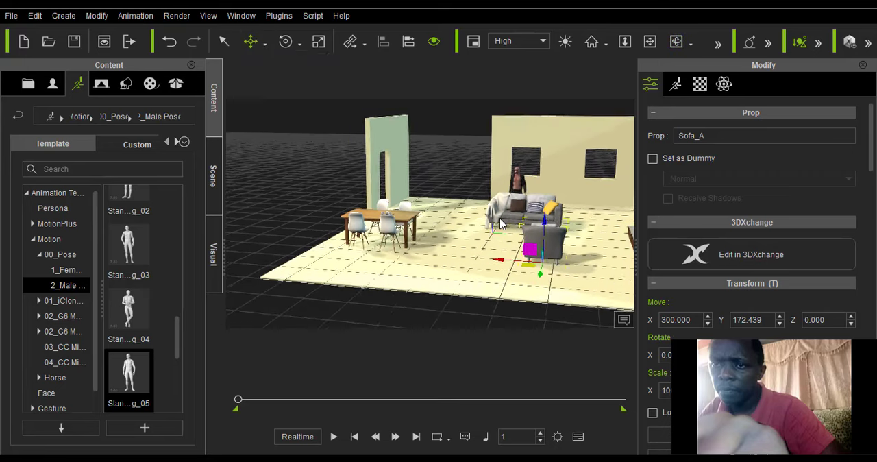
click(516, 220)
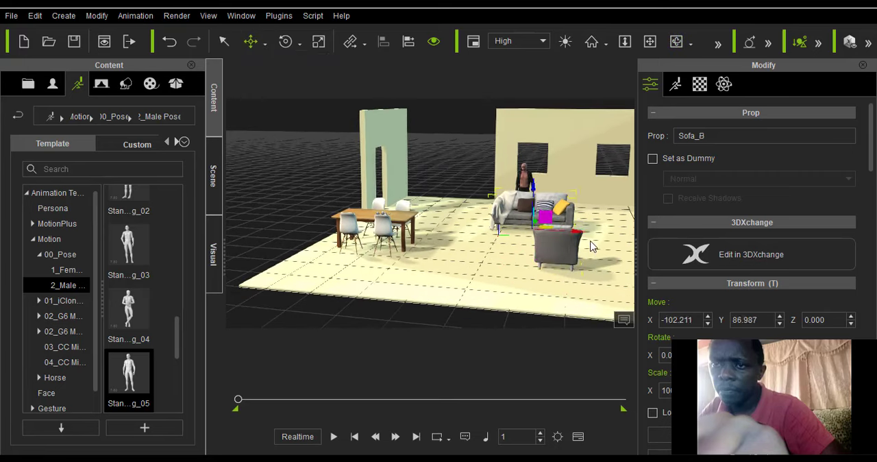
drag(598, 235, 611, 252)
Move the armchair Sofa_A to about X 311, Y 295 and place a copy of it beside it at about Y 129.
scroll(611, 252, down, 4)
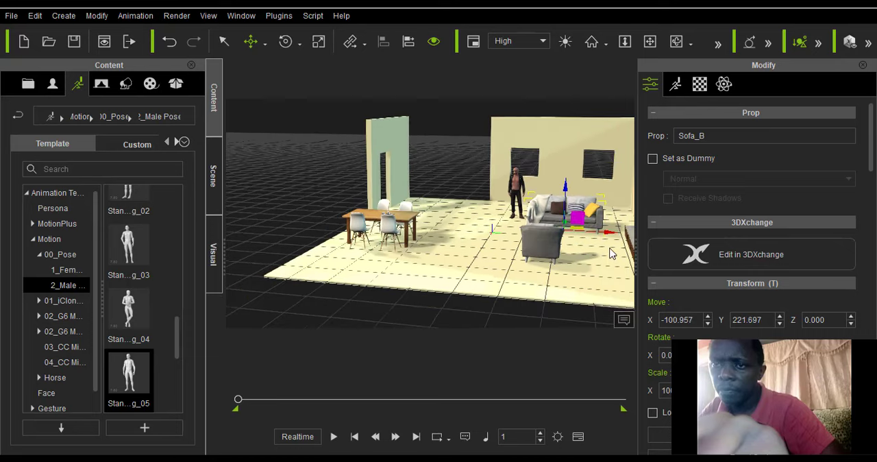
click(525, 248)
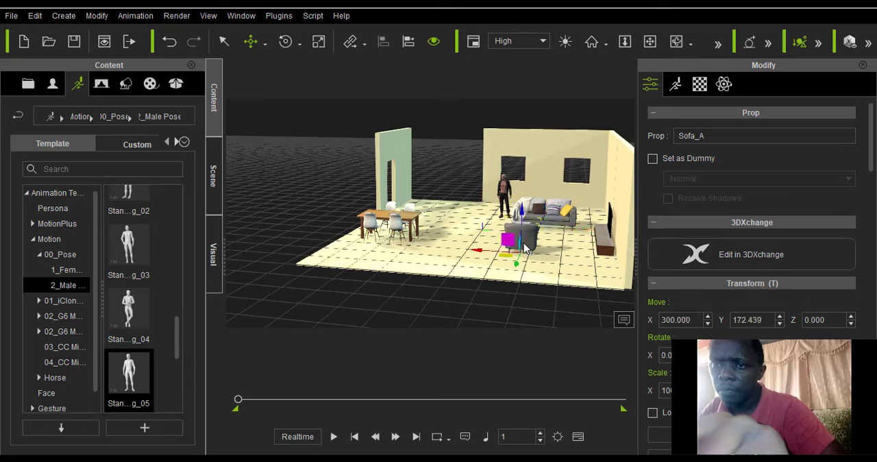
drag(477, 253, 513, 257)
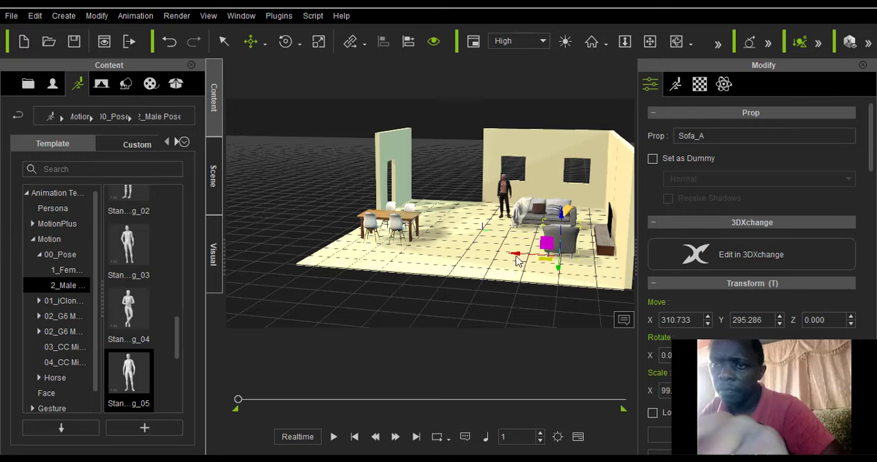
ctrl+drag(511, 261, 466, 256)
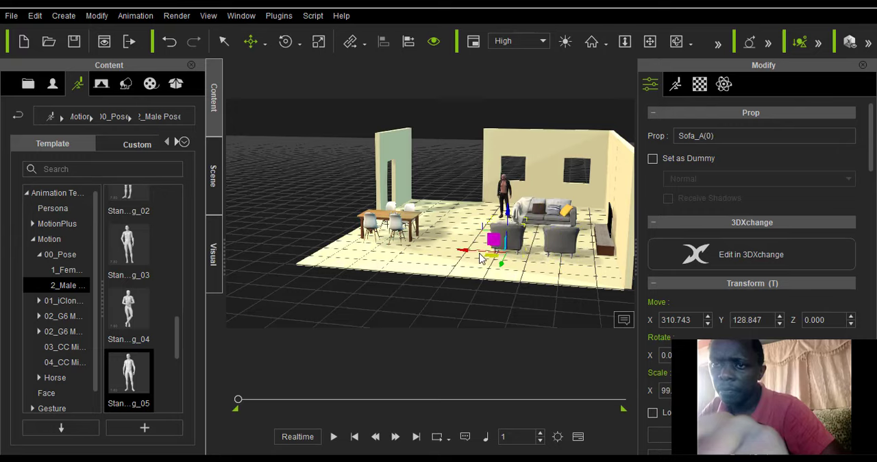
Examine the arrangement of the sofa, two armchairs, dining table and TV from several angles.
scroll(501, 257, up, 4)
scroll(500, 258, down, 1)
scroll(500, 258, down, 2)
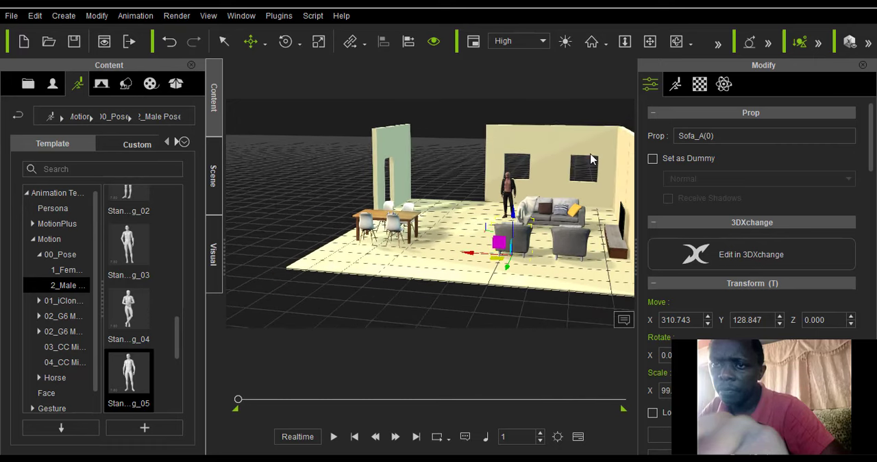
click(677, 41)
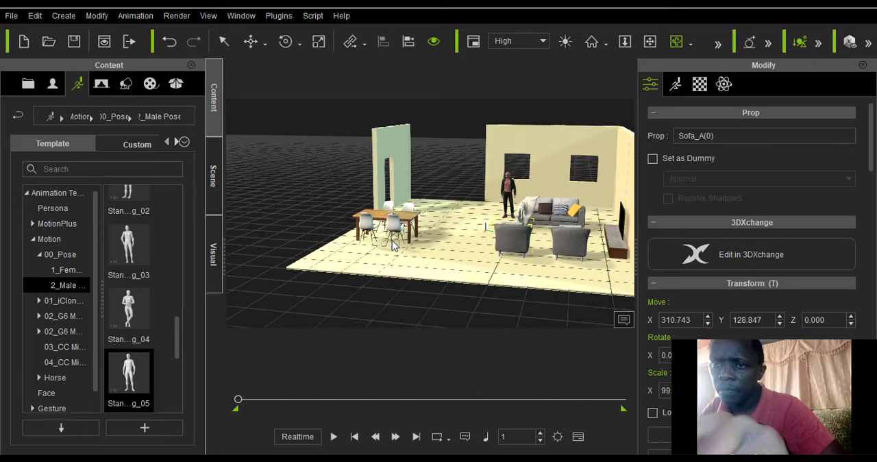
right_drag(432, 236, 486, 250)
drag(487, 250, 438, 271)
scroll(439, 270, up, 4)
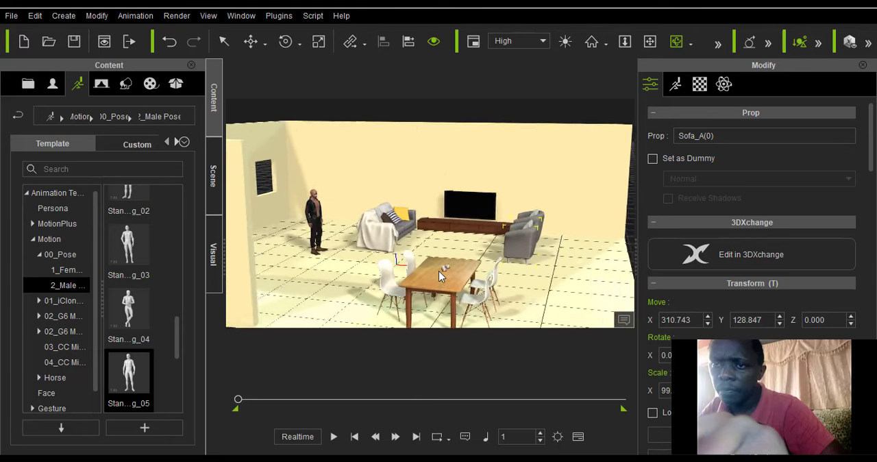
scroll(439, 271, up, 2)
mouse_move(392, 251)
mouse_down()
mouse_move(446, 244)
mouse_move(400, 262)
mouse_move(408, 245)
mouse_up()
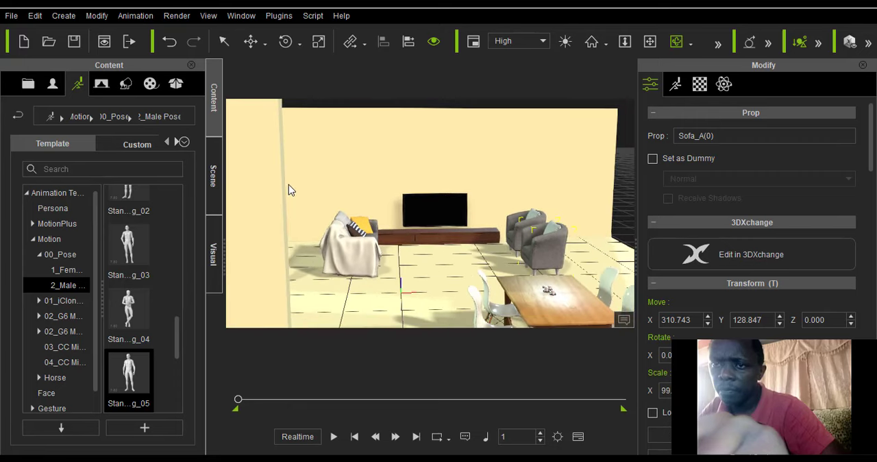
Add the Carpet_B prop from the Loft Scene library to the floor between the sofa and armchairs, at X 100, Y 200.
scroll(137, 302, up, 5)
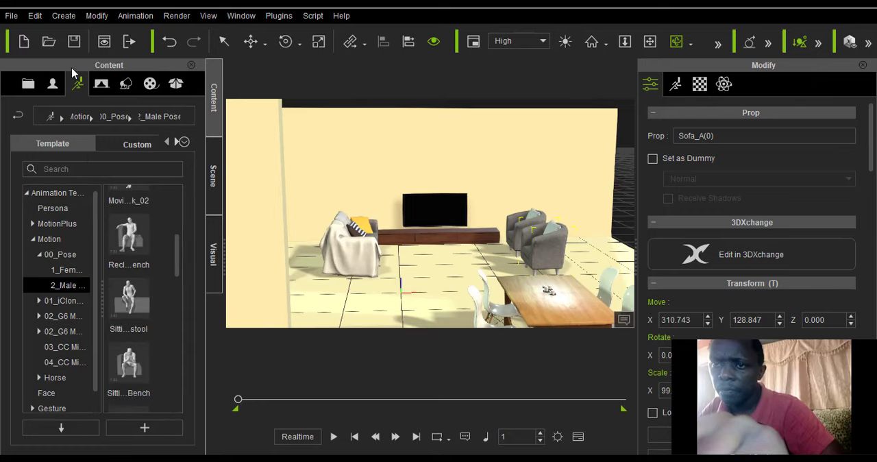
click(126, 87)
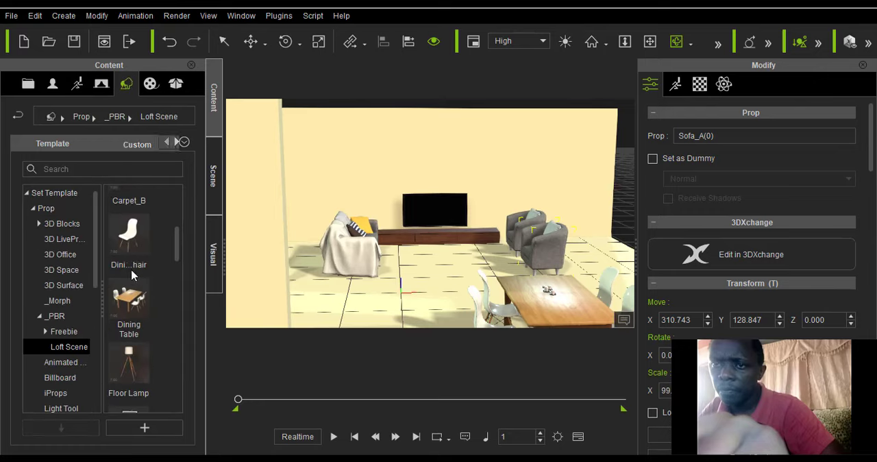
scroll(138, 290, up, 10)
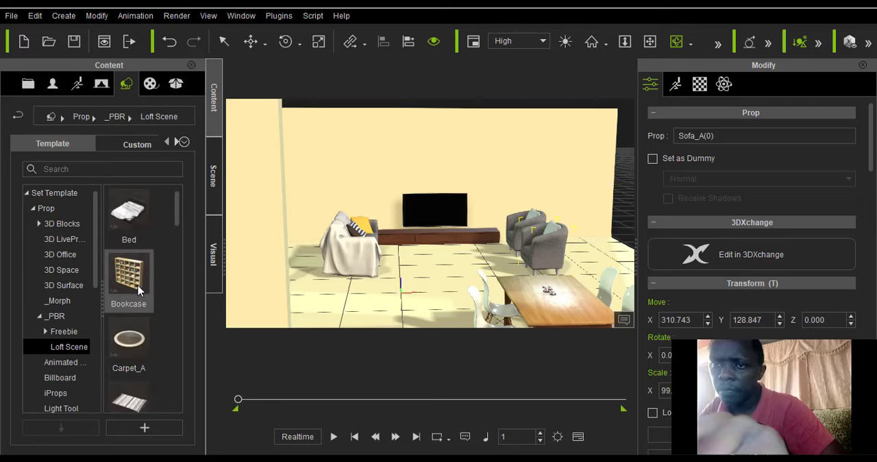
scroll(138, 289, down, 5)
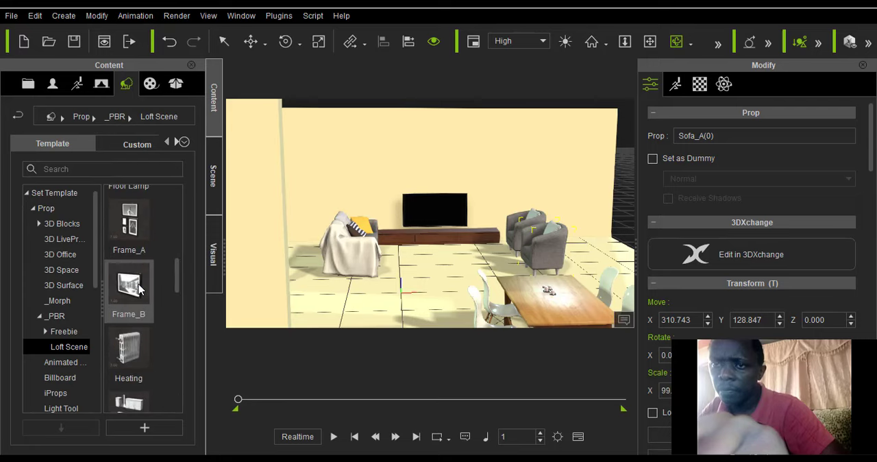
scroll(139, 291, down, 5)
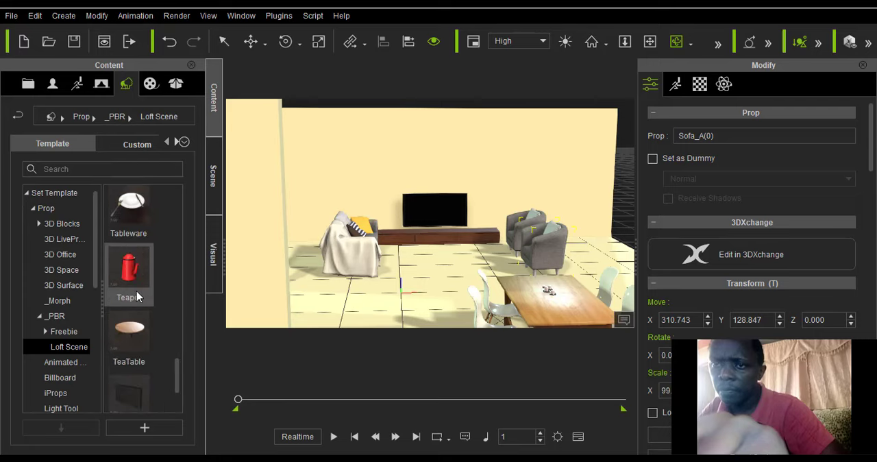
scroll(136, 296, up, 3)
scroll(137, 296, down, 3)
scroll(137, 296, down, 1)
scroll(137, 296, up, 5)
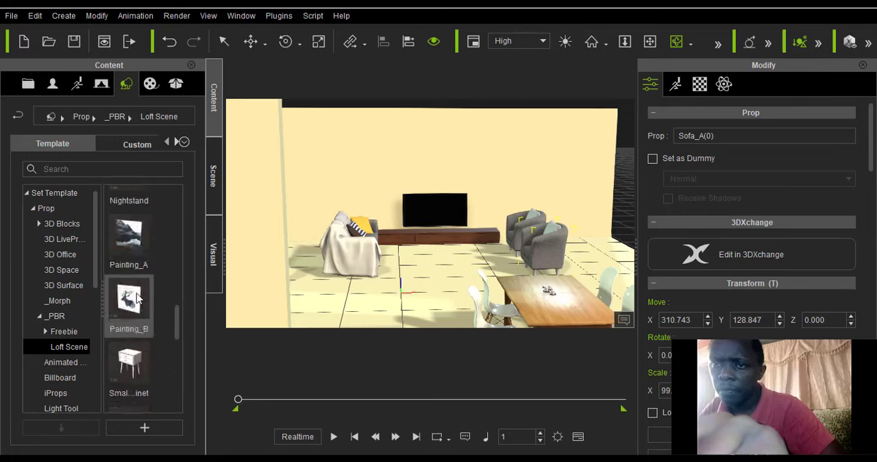
scroll(136, 299, up, 3)
scroll(136, 299, down, 6)
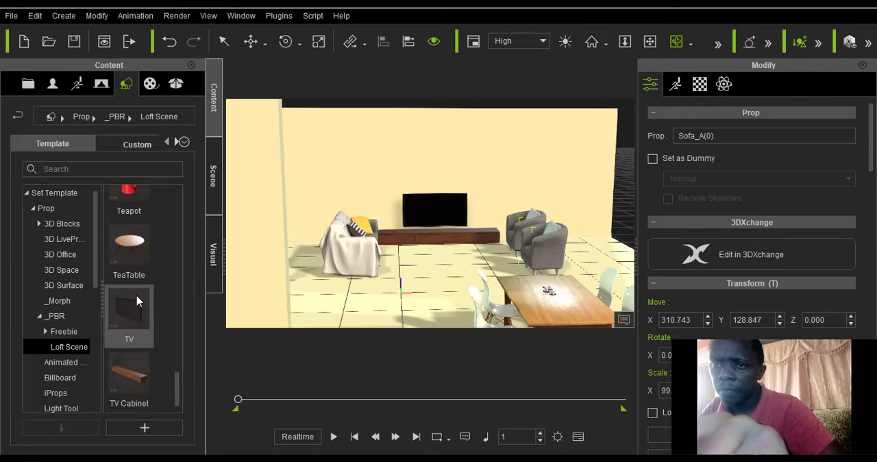
scroll(138, 302, up, 10)
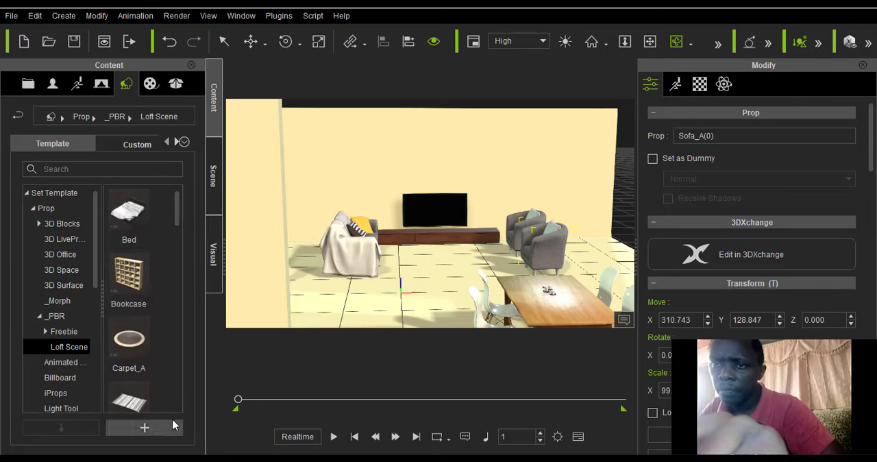
drag(129, 400, 431, 278)
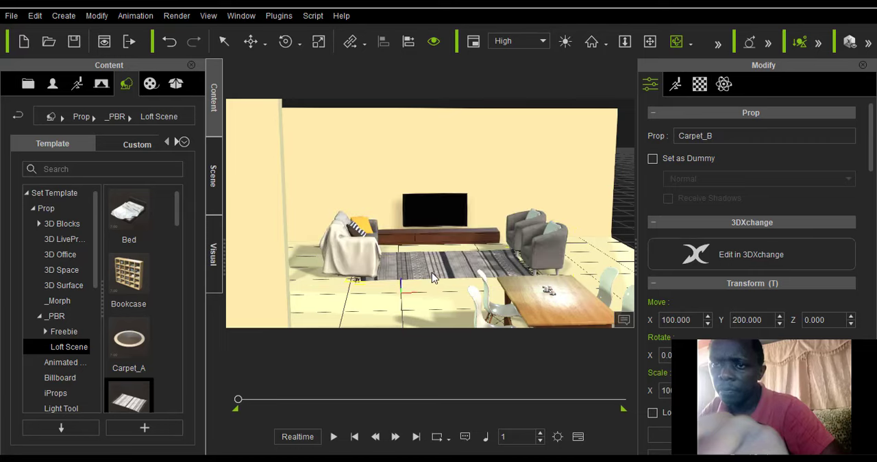
Look through the Loft Scene props for another piece of furniture for the living area.
scroll(142, 308, down, 5)
scroll(142, 312, down, 3)
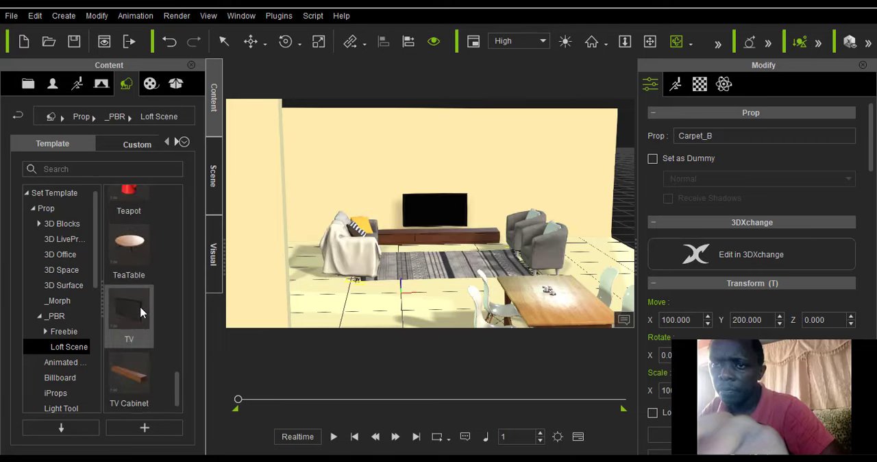
scroll(140, 312, up, 6)
scroll(142, 313, down, 4)
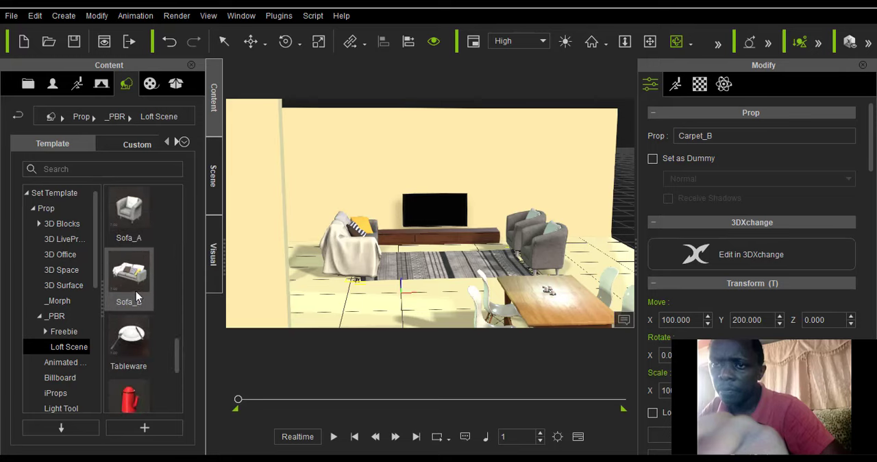
scroll(136, 296, up, 8)
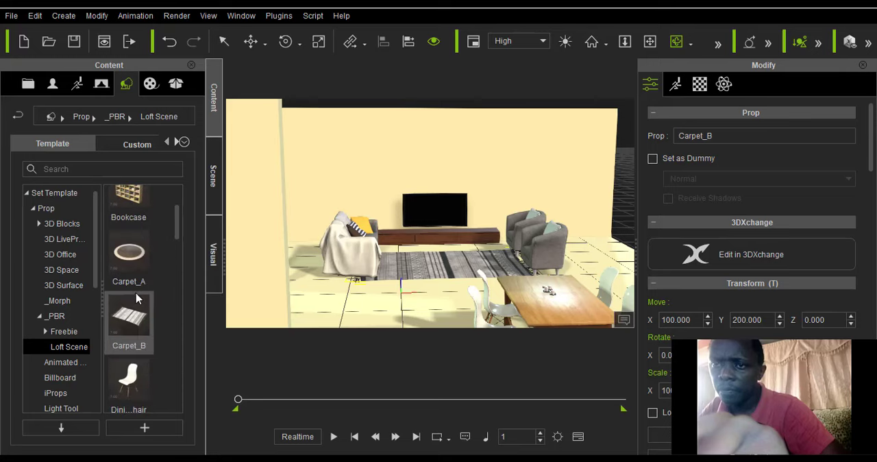
scroll(135, 294, down, 4)
mouse_move(136, 295)
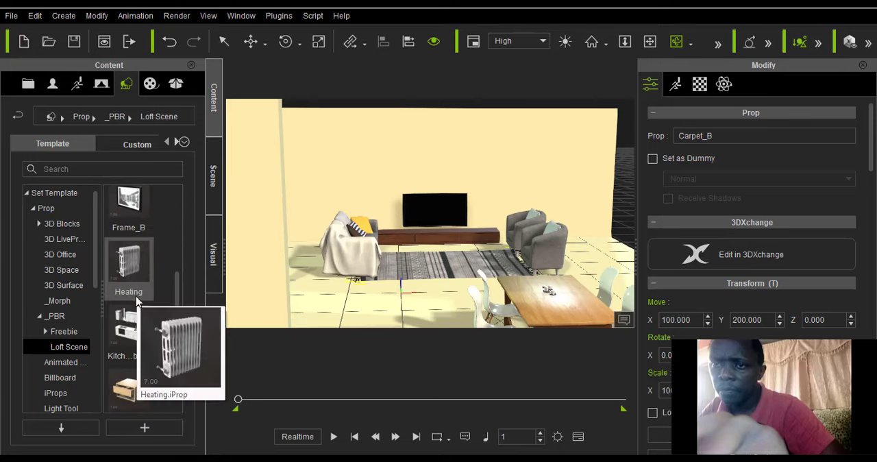
mouse_move(124, 361)
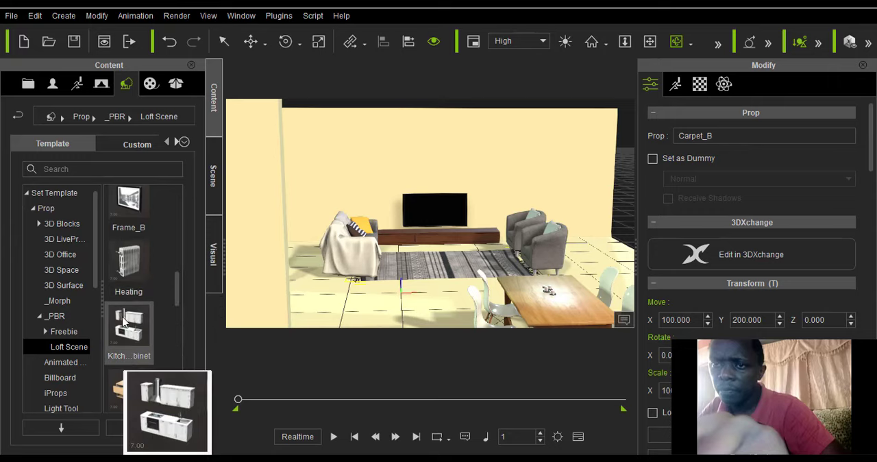
scroll(124, 322, up, 4)
scroll(127, 302, down, 3)
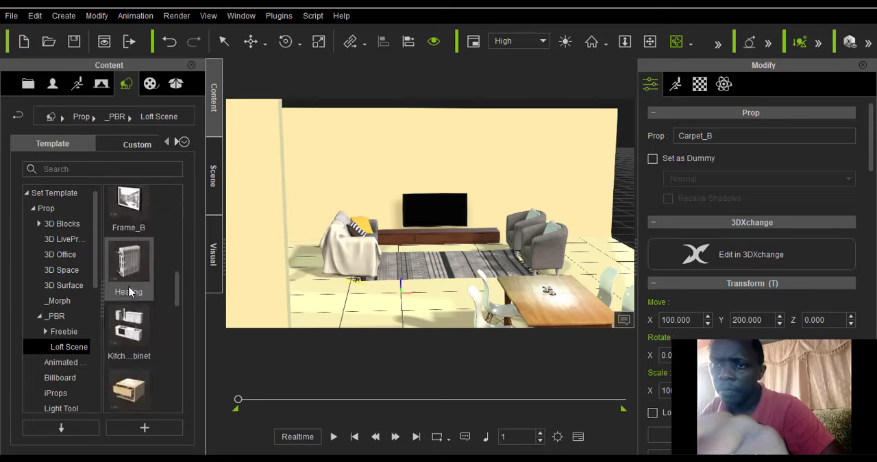
Add the TeaTable prop from the Loft Scene library onto the carpet between the sofa and armchairs, at X 100, Y 200.
scroll(129, 293, up, 1)
scroll(128, 296, down, 9)
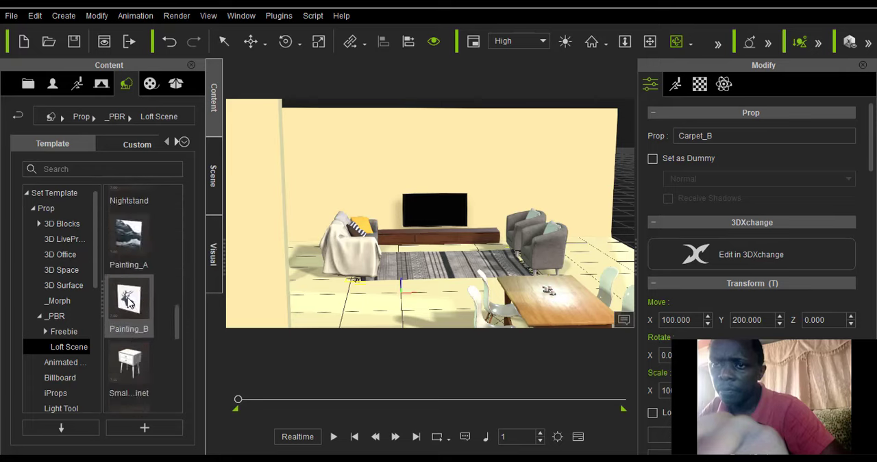
scroll(126, 304, down, 3)
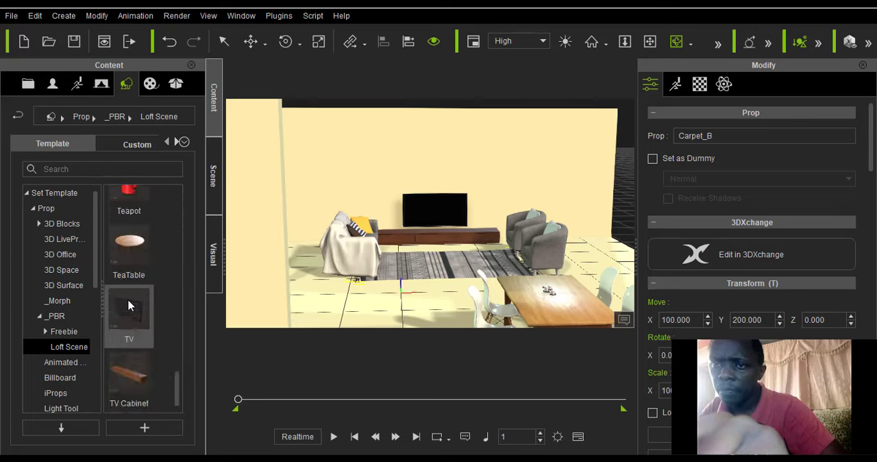
drag(129, 243, 439, 274)
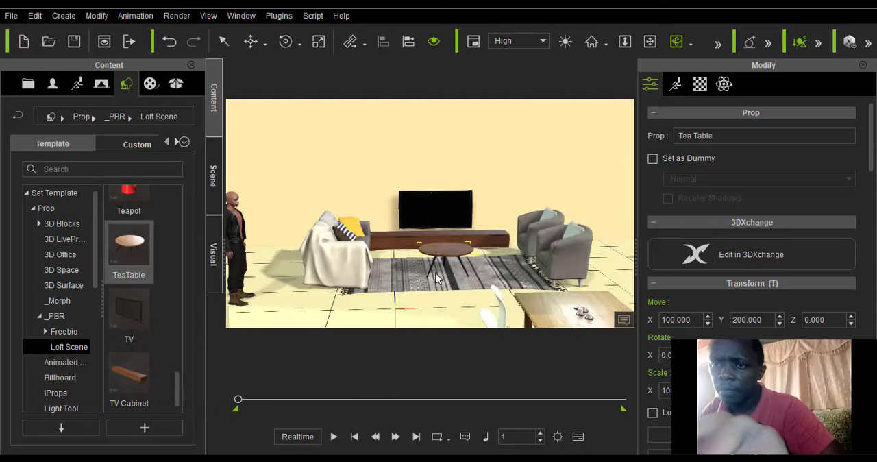
scroll(436, 277, up, 2)
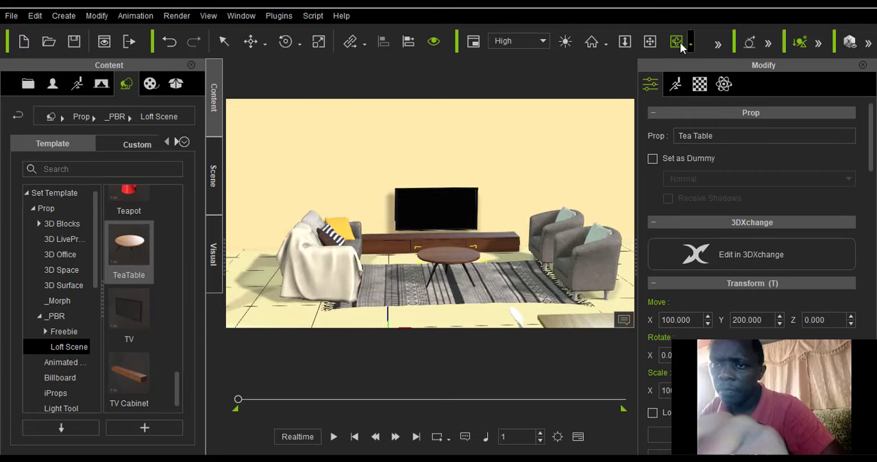
Move the standing avatar from near the window onto the carpet in front of the sofa.
drag(489, 230, 284, 240)
click(264, 43)
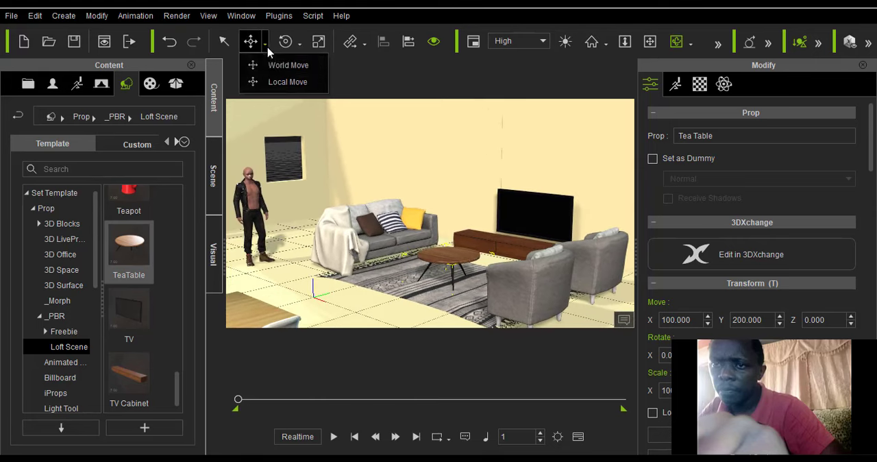
click(270, 82)
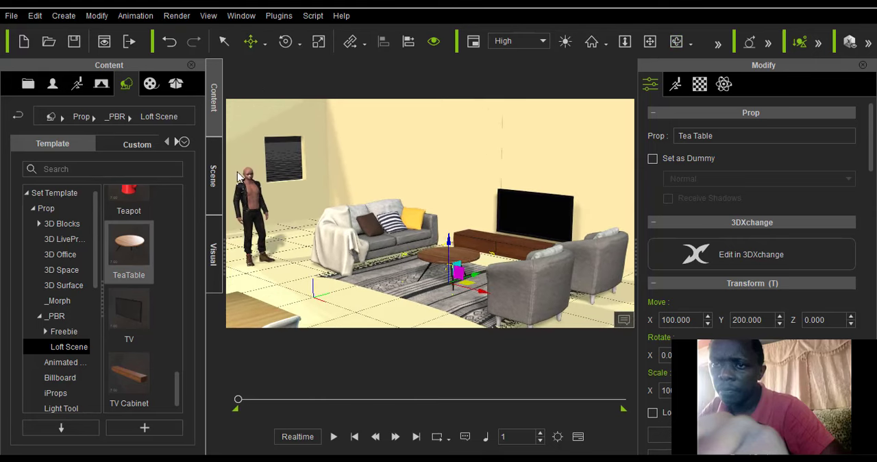
click(258, 242)
click(249, 204)
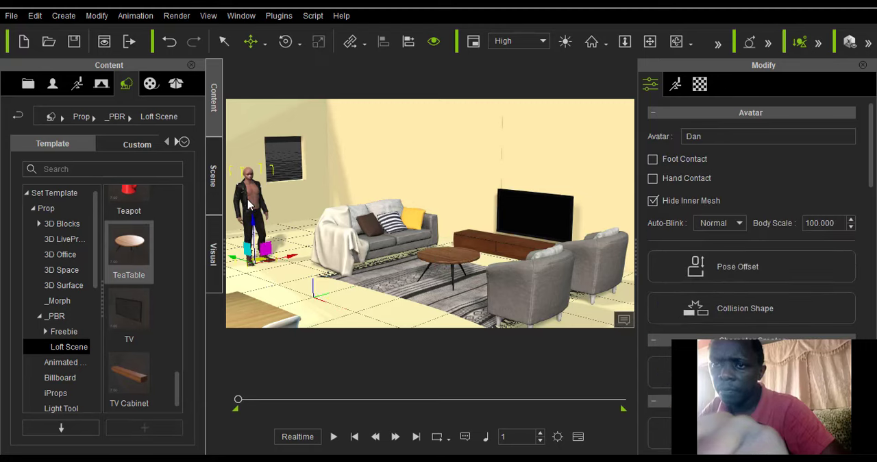
drag(242, 263, 419, 266)
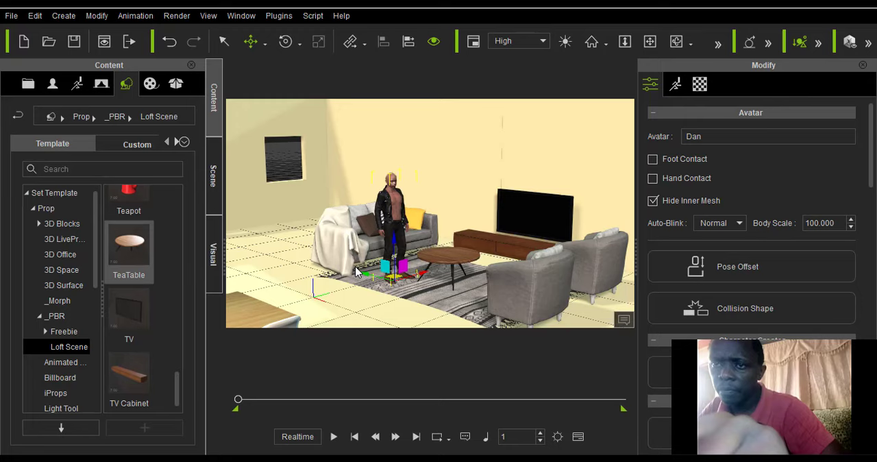
drag(366, 277, 354, 269)
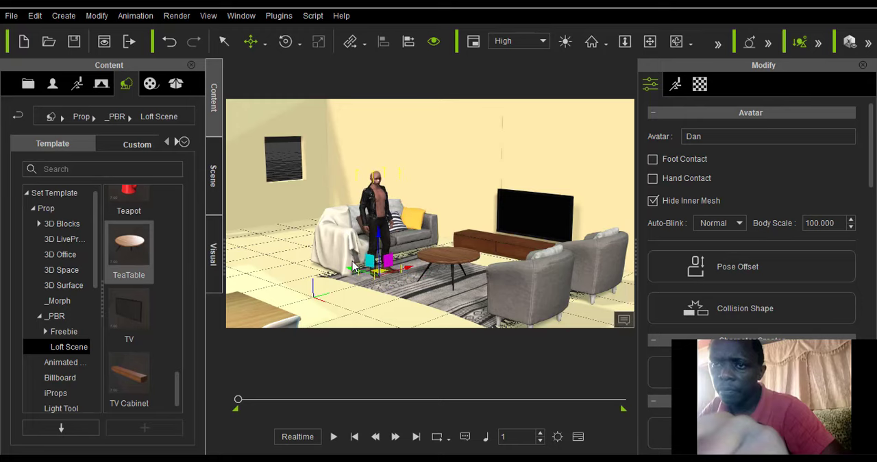
scroll(374, 266, down, 2)
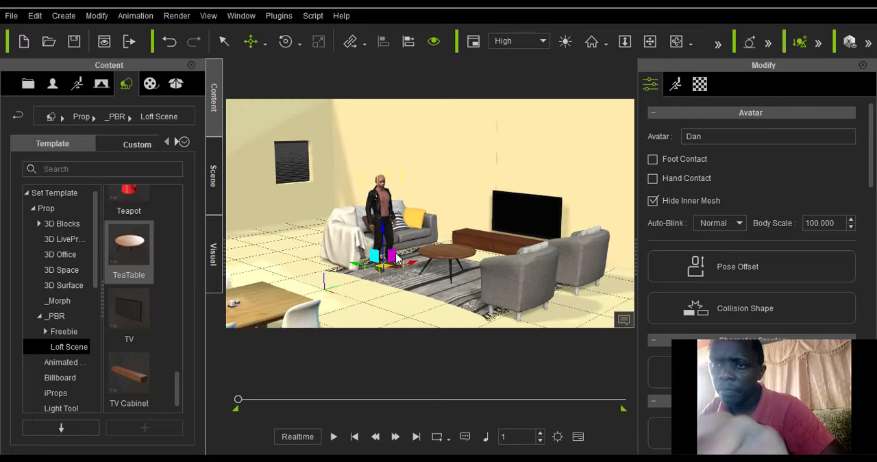
Raise the avatar slightly in front of the sofa using Local Move.
click(667, 45)
drag(361, 276, 336, 187)
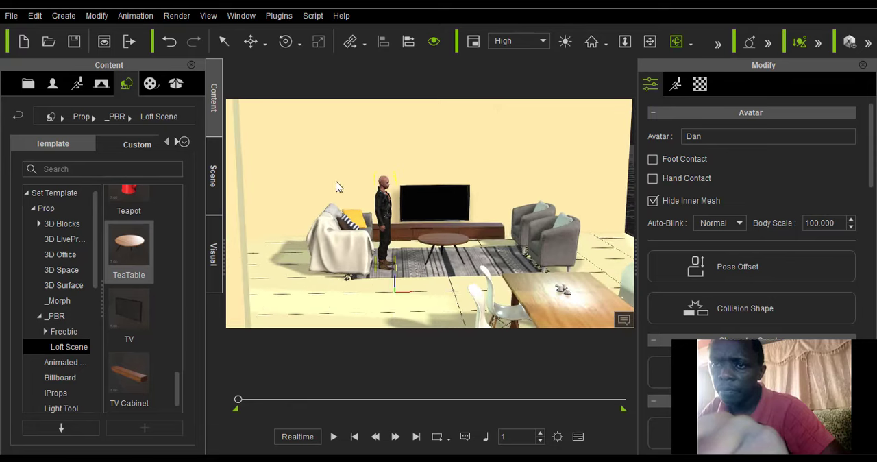
click(251, 42)
click(265, 44)
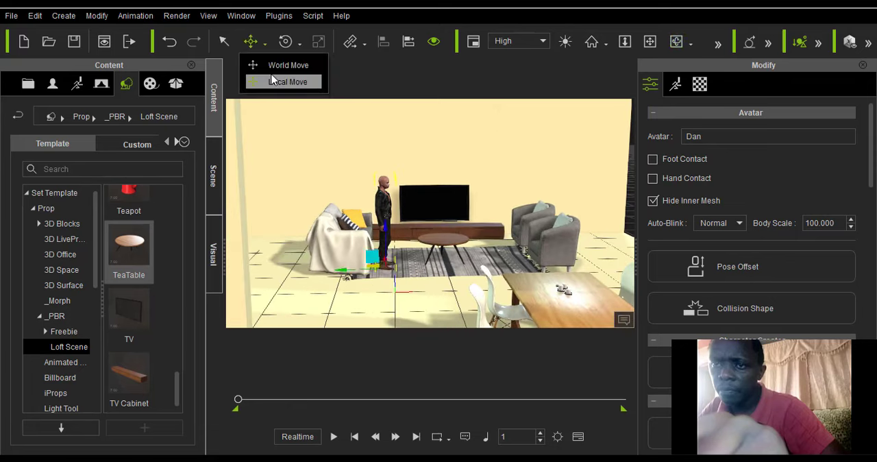
click(271, 80)
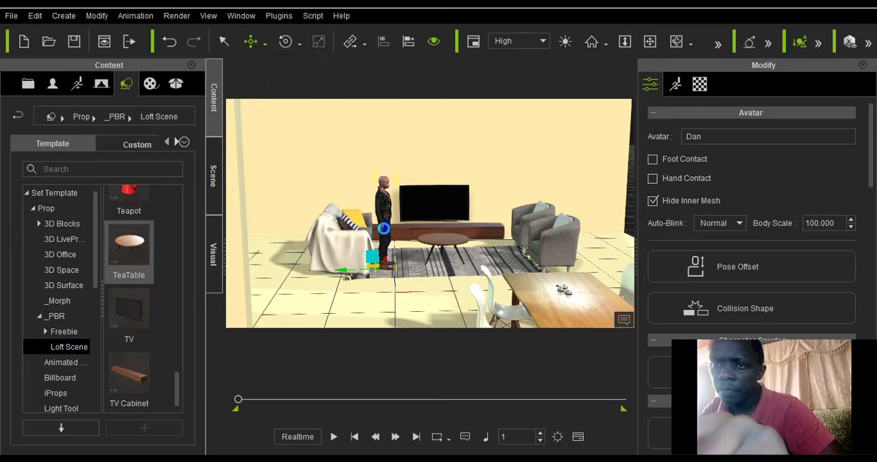
drag(385, 223, 386, 232)
scroll(385, 238, down, 1)
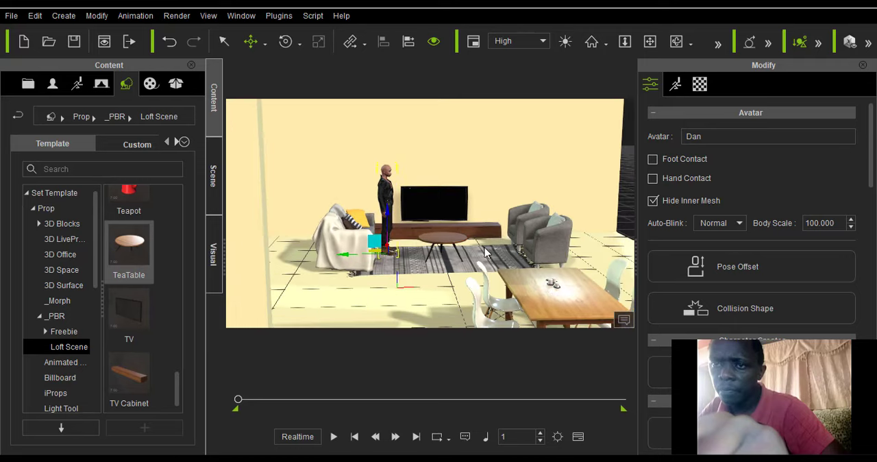
right_drag(485, 254, 522, 248)
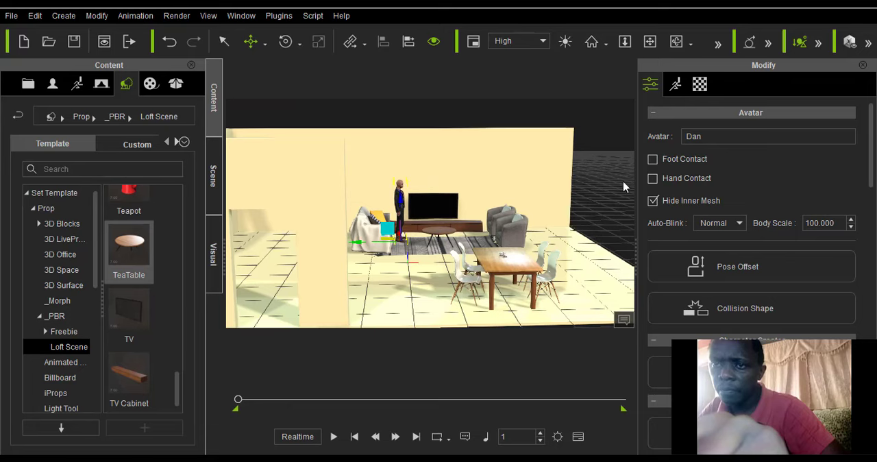
Add the Frame_A picture frames from the Loft Scene library to the scene.
click(675, 42)
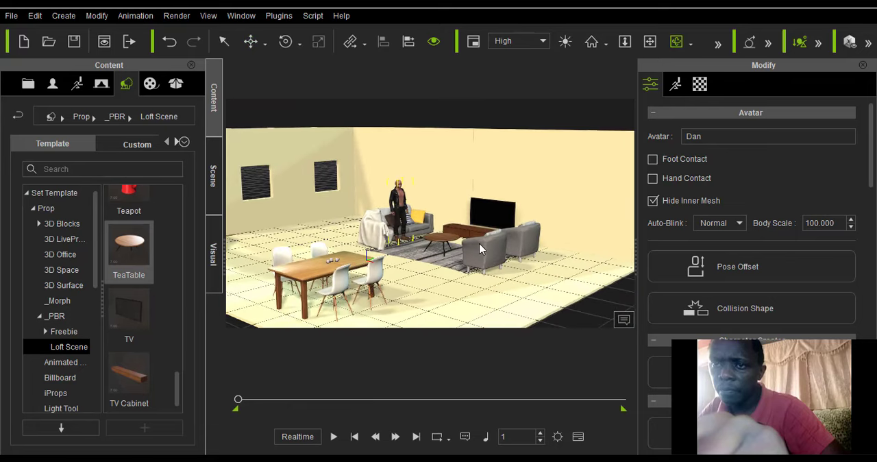
scroll(118, 292, up, 5)
scroll(124, 294, down, 3)
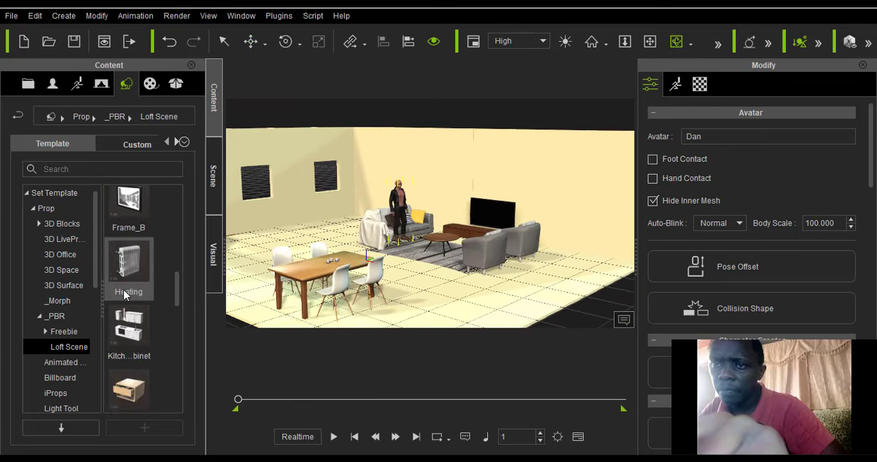
scroll(127, 300, up, 3)
scroll(129, 301, down, 3)
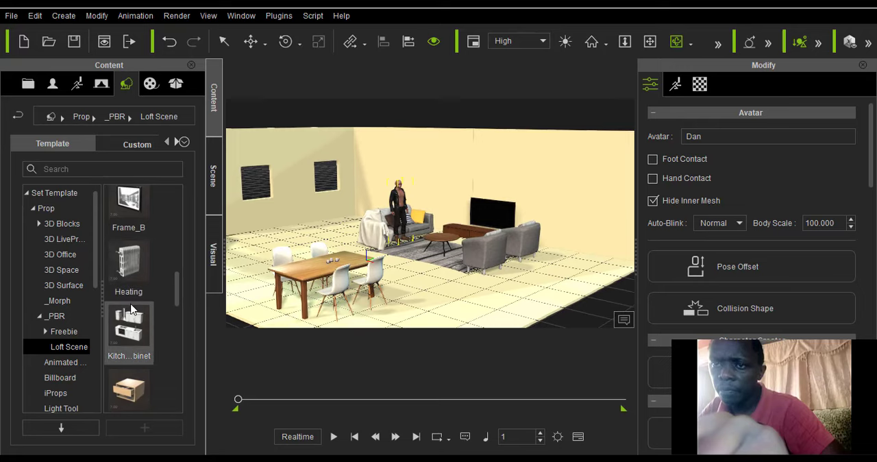
scroll(132, 308, up, 3)
drag(126, 351, 487, 186)
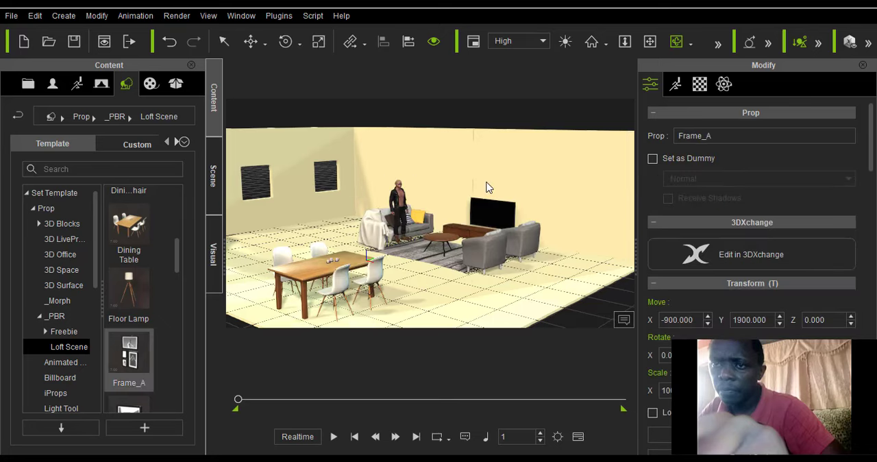
scroll(486, 186, down, 3)
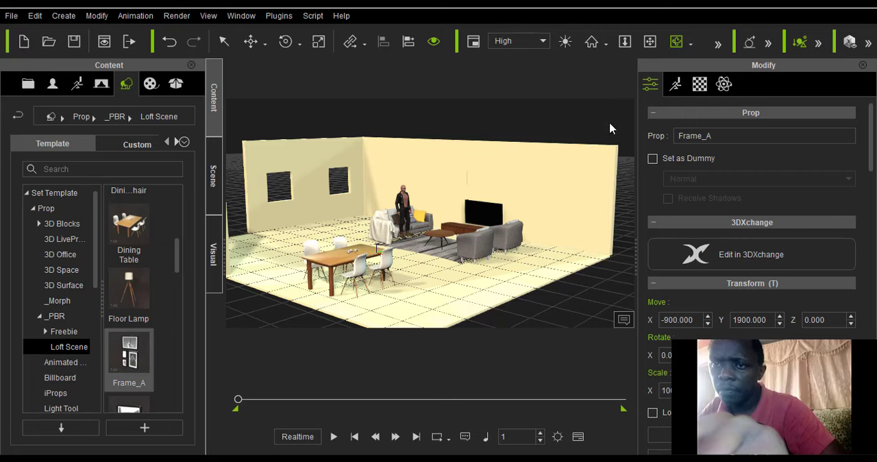
Move Frame_A from outside the room to the TV wall, at about X -178, Y 448, Z 175.
drag(590, 208, 436, 233)
drag(308, 202, 397, 203)
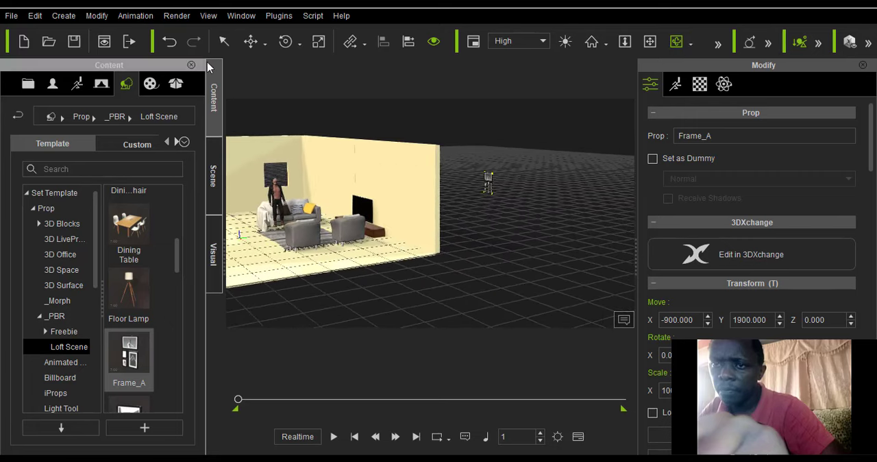
click(253, 41)
click(262, 79)
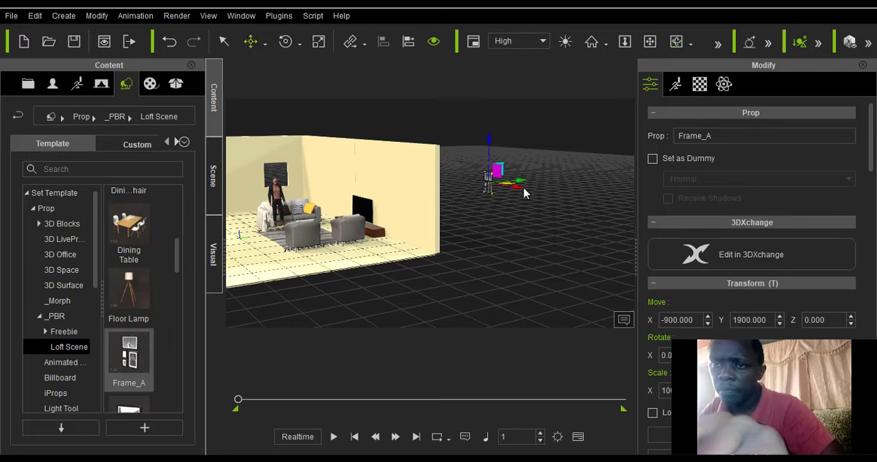
drag(500, 197, 331, 150)
scroll(334, 152, down, 3)
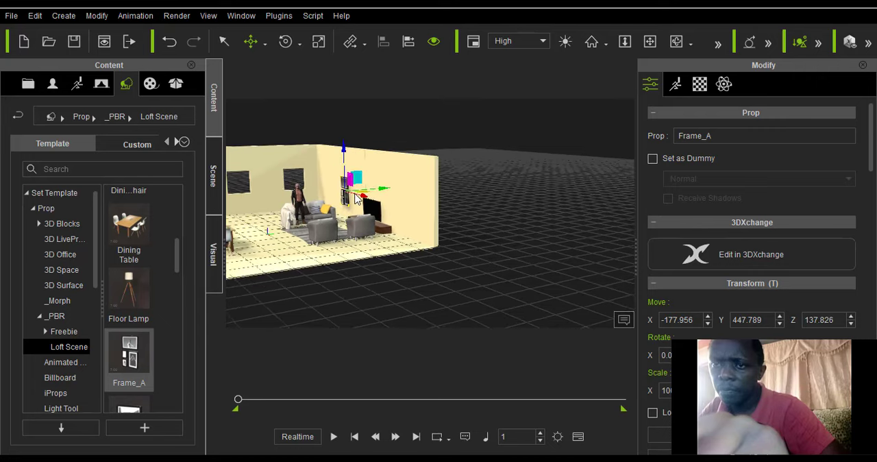
drag(344, 154, 344, 137)
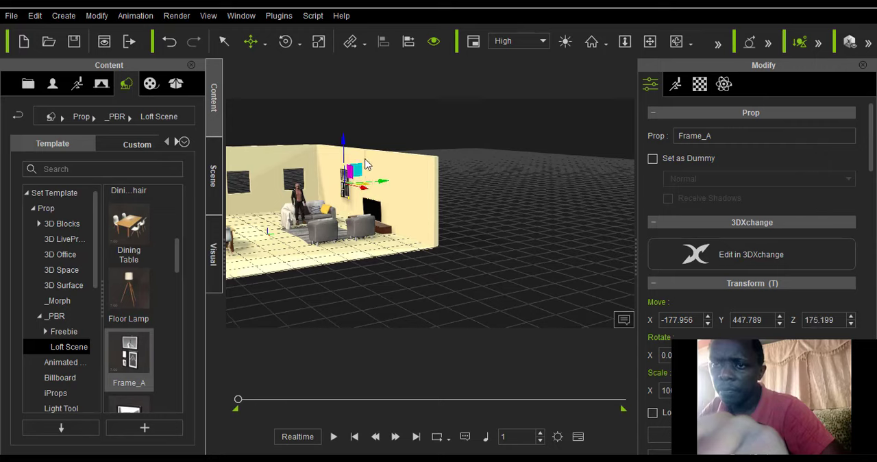
Shift Frame_A along the wall closer to the TV and slightly higher, to about X -28, Y 449, Z 199.
click(651, 43)
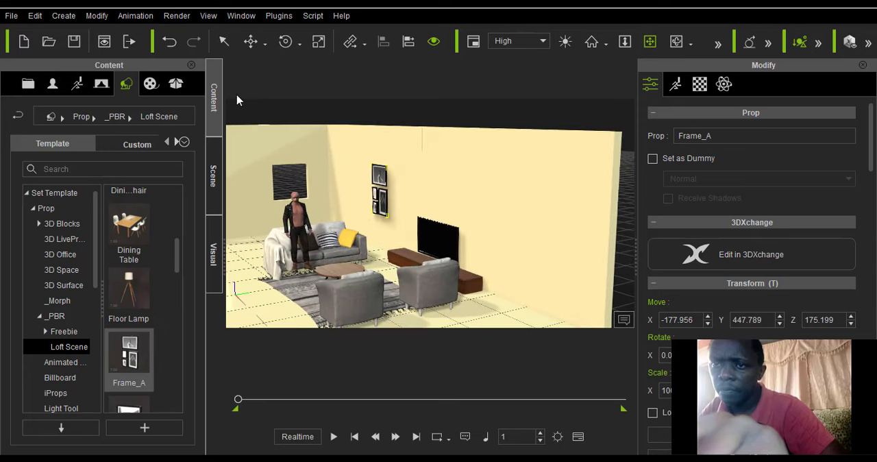
click(261, 50)
click(255, 80)
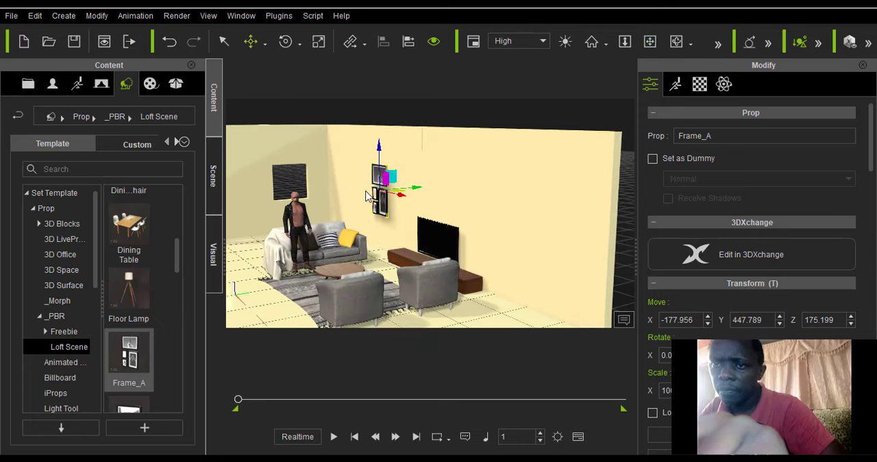
drag(401, 198, 434, 212)
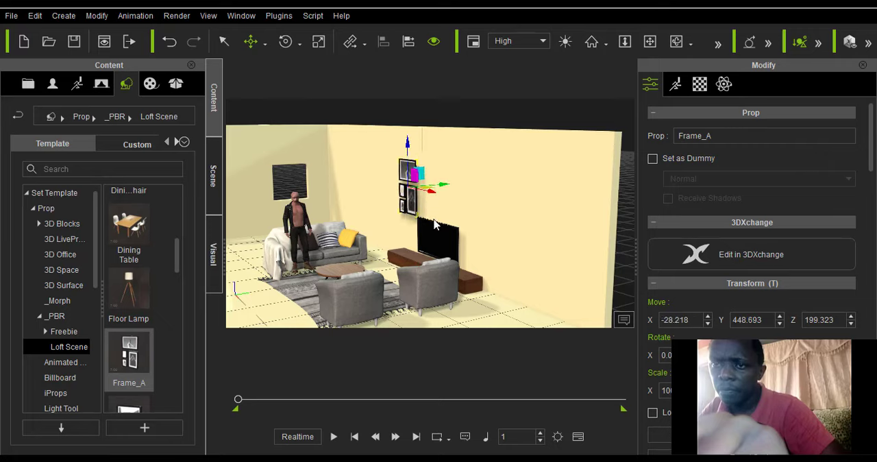
Add the Frame_B picture from the Loft Scene library to the scene.
scroll(434, 225, down, 3)
scroll(424, 222, up, 2)
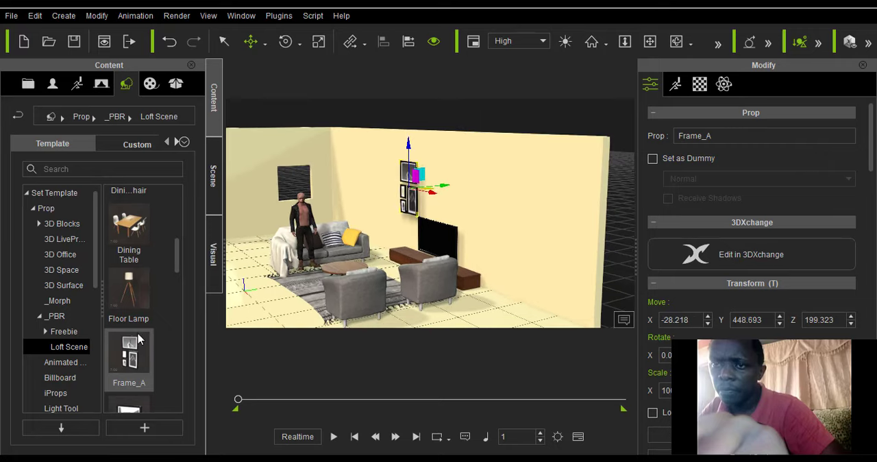
scroll(137, 340, down, 5)
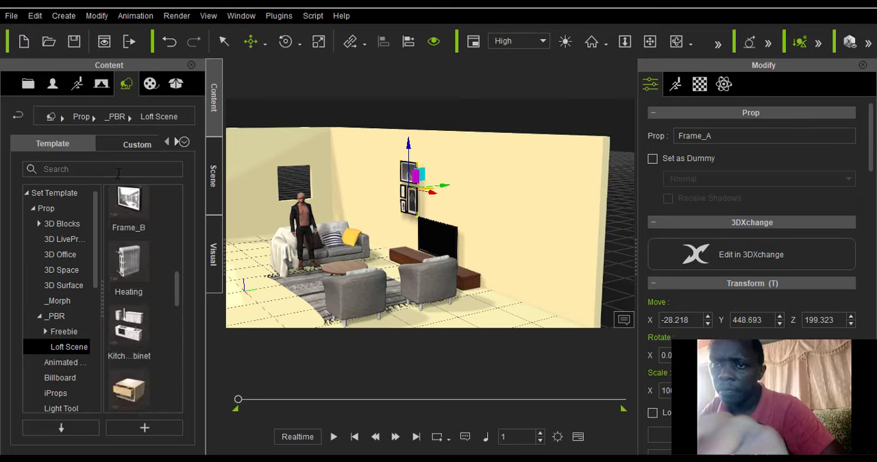
drag(128, 206, 470, 207)
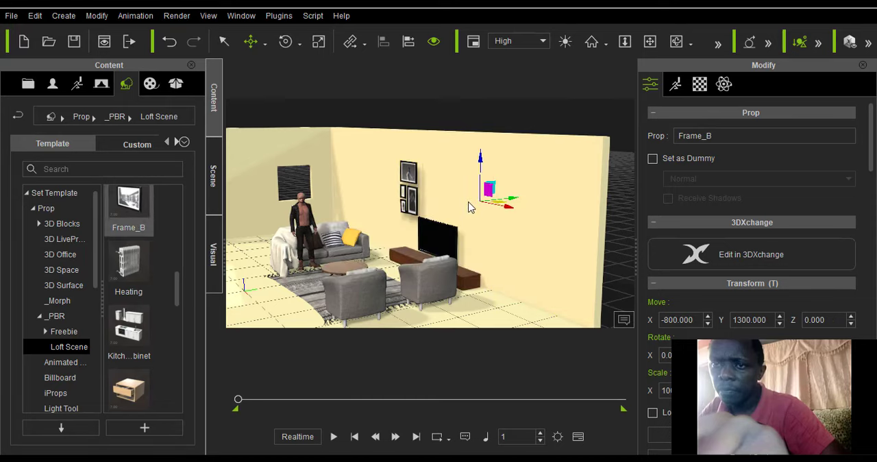
Move Frame_B into the room beyond the TV, to about X 357, Y 399, Z 223.
drag(514, 201, 433, 152)
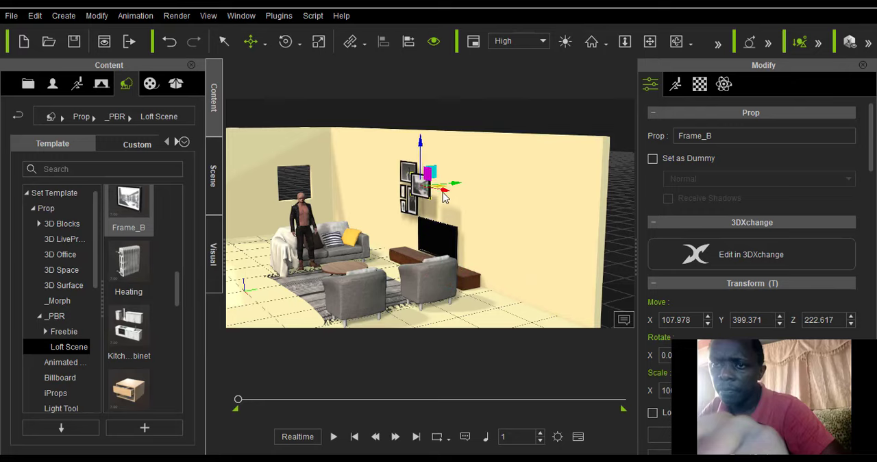
drag(443, 197, 519, 217)
scroll(519, 214, up, 2)
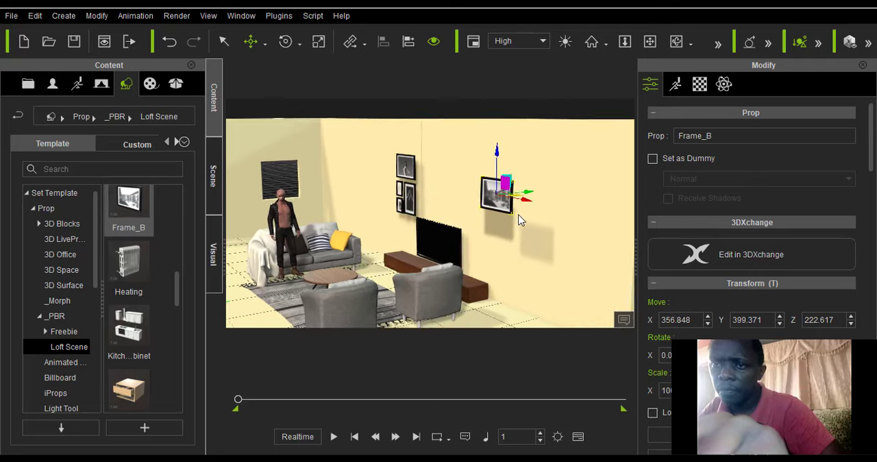
Push Frame_B back against the TV wall using Local Move, to about Y 460.
scroll(519, 215, up, 4)
scroll(516, 216, down, 2)
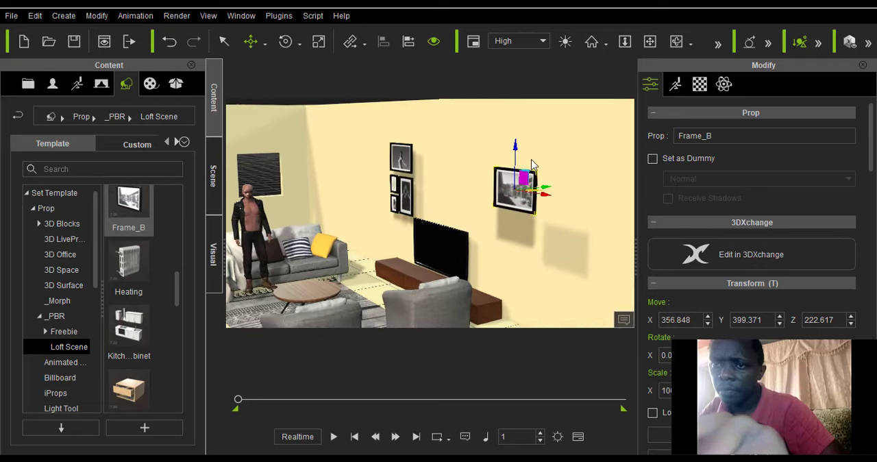
click(684, 42)
drag(572, 212, 455, 242)
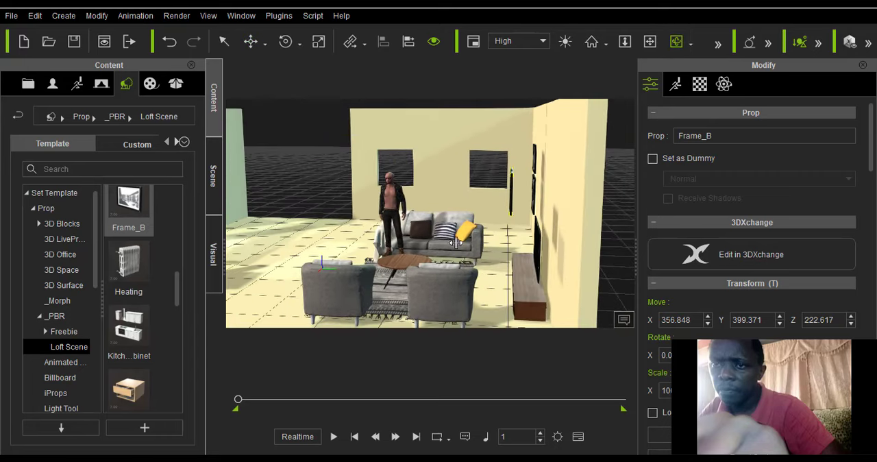
click(264, 44)
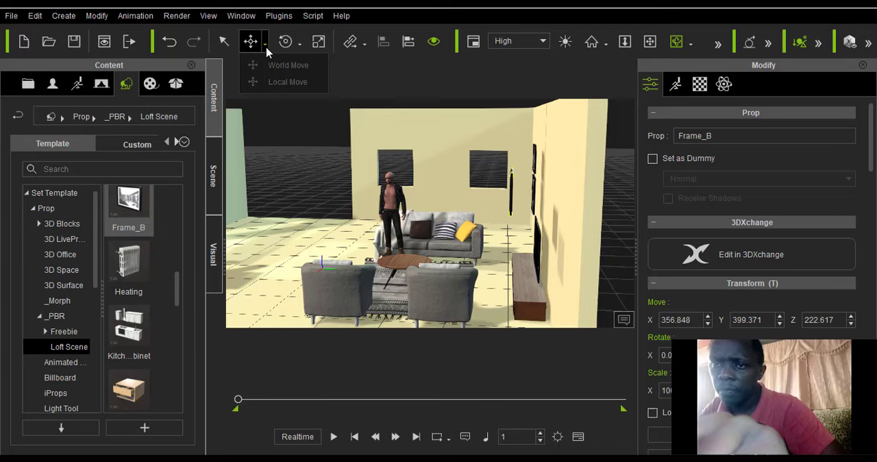
click(278, 80)
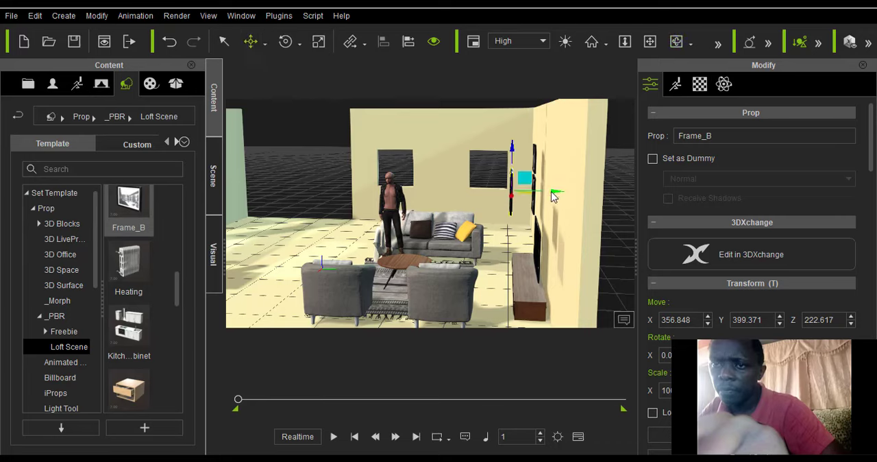
drag(553, 192, 597, 199)
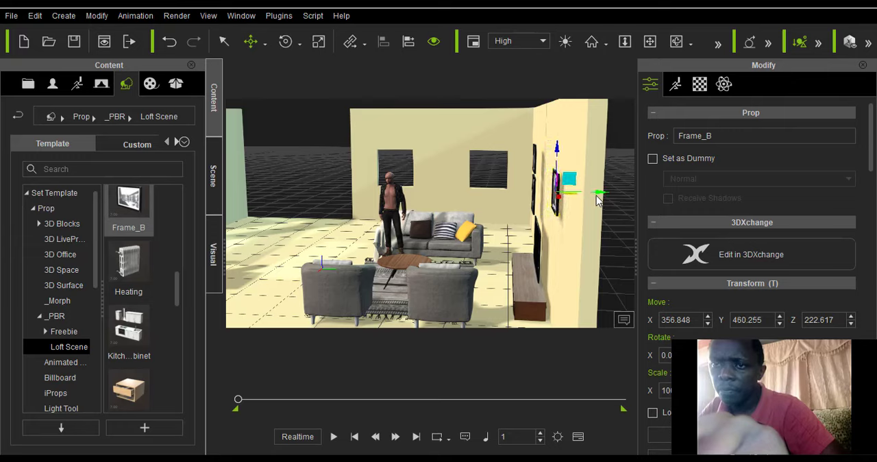
Shift Frame_A slightly closer to the TV wall, to about Y 455.
click(536, 174)
click(536, 172)
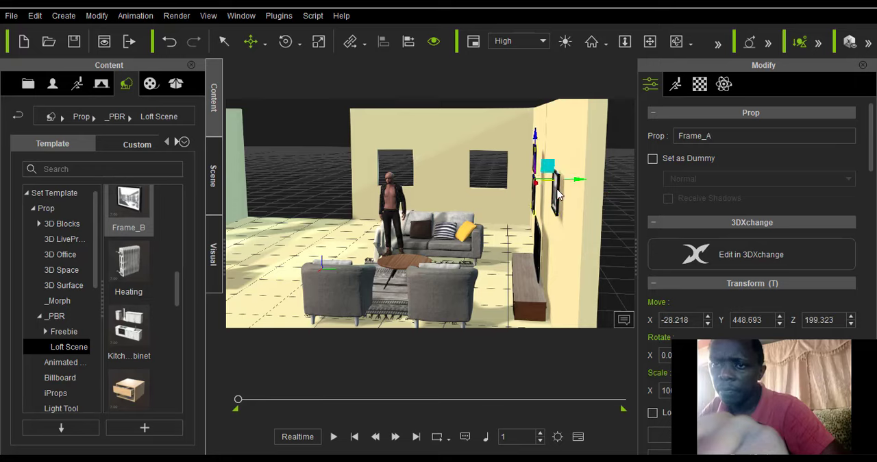
drag(579, 184, 586, 181)
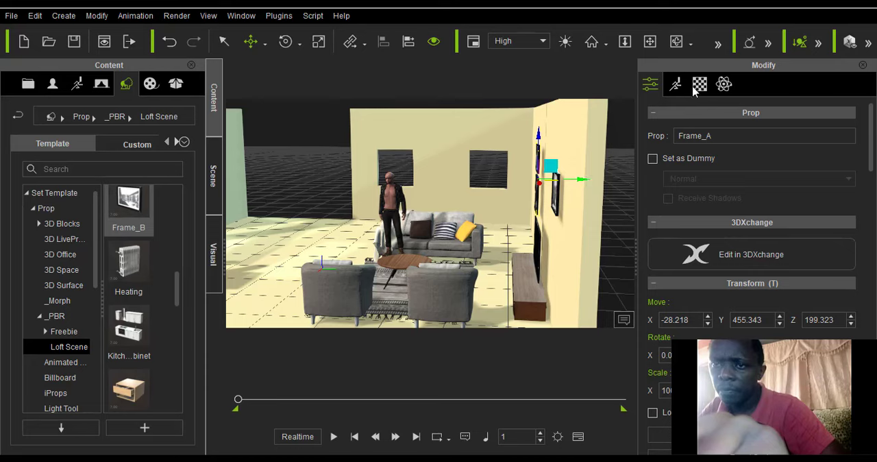
Examine the furnished room from the dining table side and browse the Loft Scene props for further pieces.
click(676, 41)
drag(306, 255, 495, 256)
drag(498, 180, 426, 197)
click(648, 42)
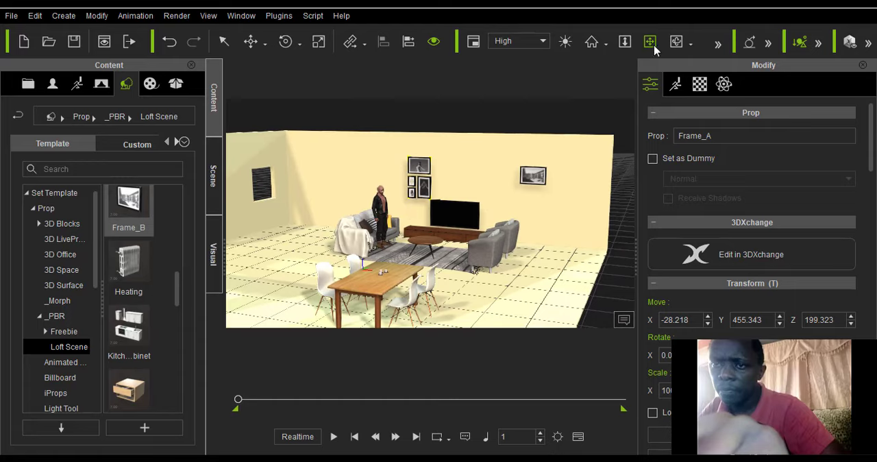
click(676, 41)
drag(370, 233, 524, 236)
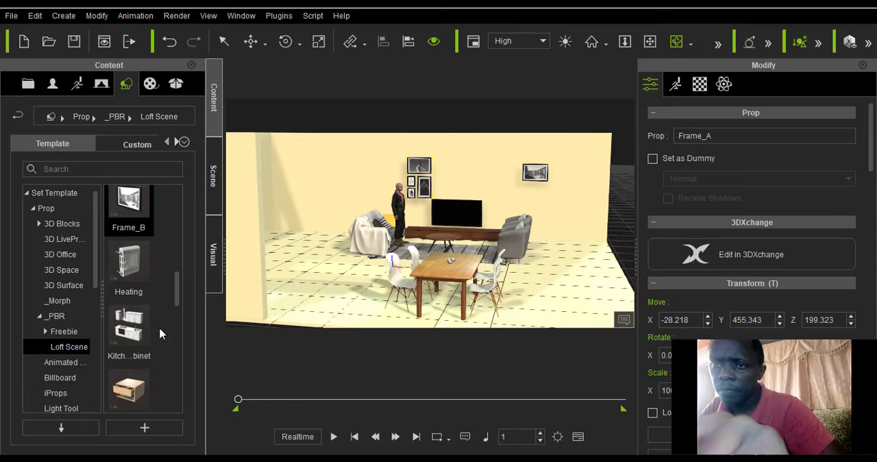
scroll(159, 334, down, 8)
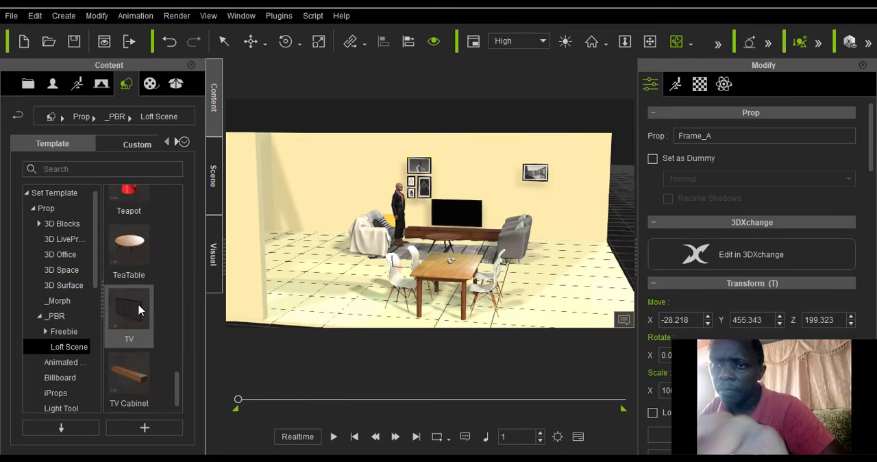
scroll(139, 310, up, 10)
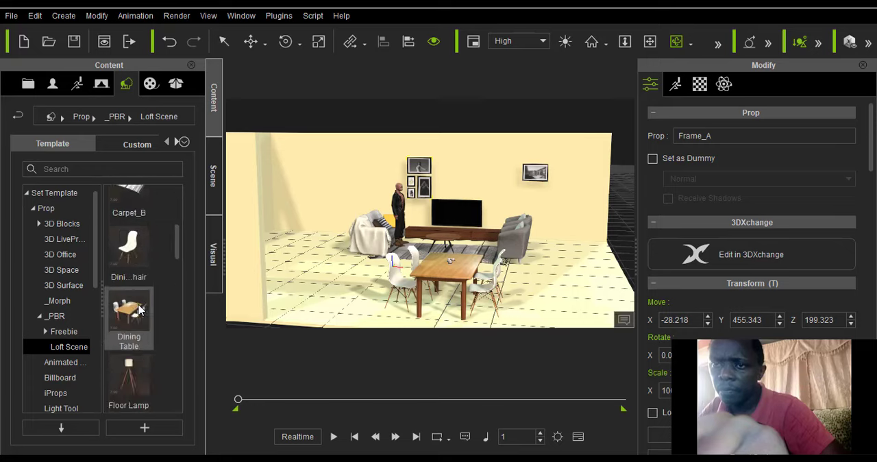
scroll(139, 309, up, 3)
scroll(139, 310, down, 8)
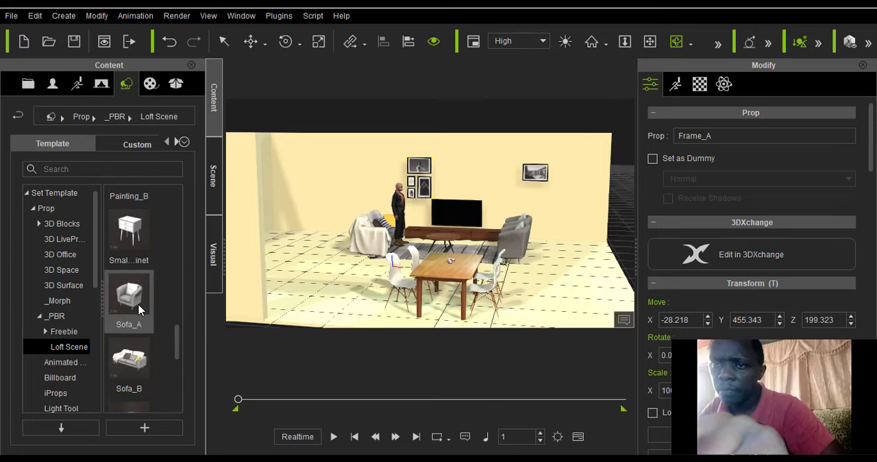
scroll(139, 310, up, 6)
scroll(139, 310, up, 3)
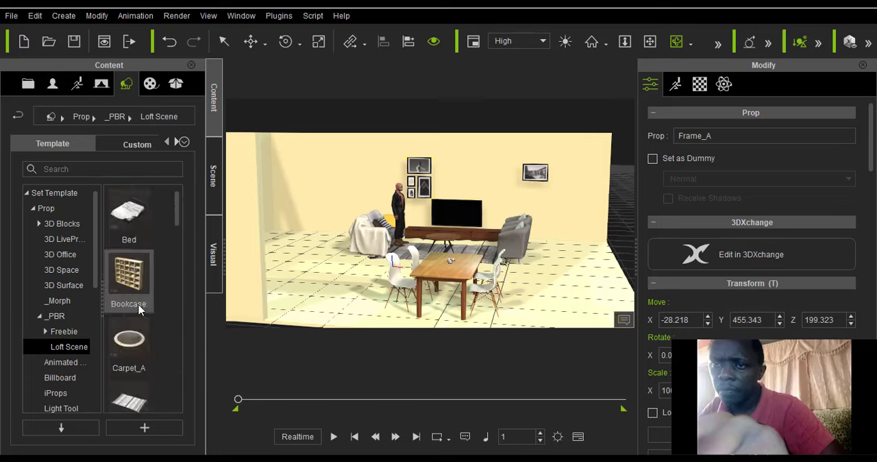
scroll(139, 309, down, 3)
scroll(140, 309, up, 3)
scroll(139, 310, down, 3)
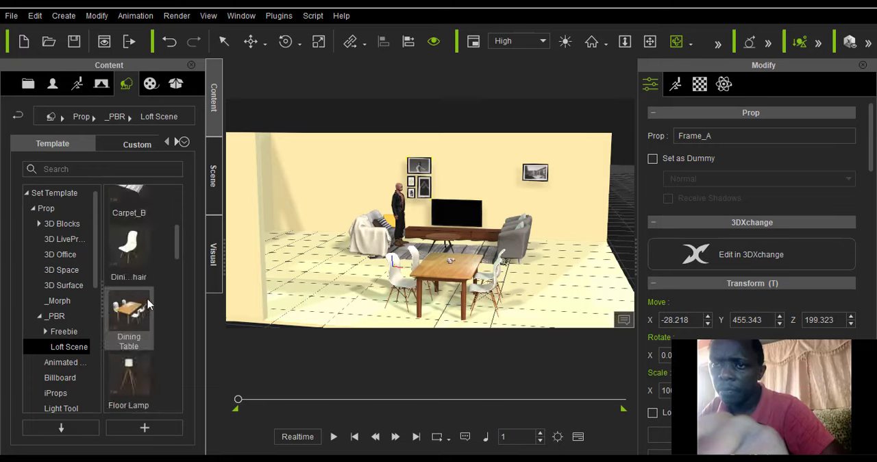
mouse_move(148, 304)
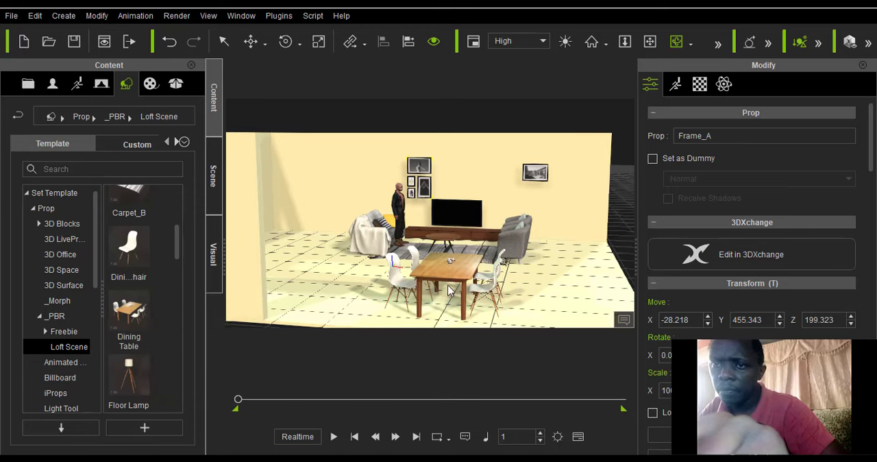
Select the wall behind the TV.
scroll(464, 289, up, 5)
scroll(463, 290, down, 3)
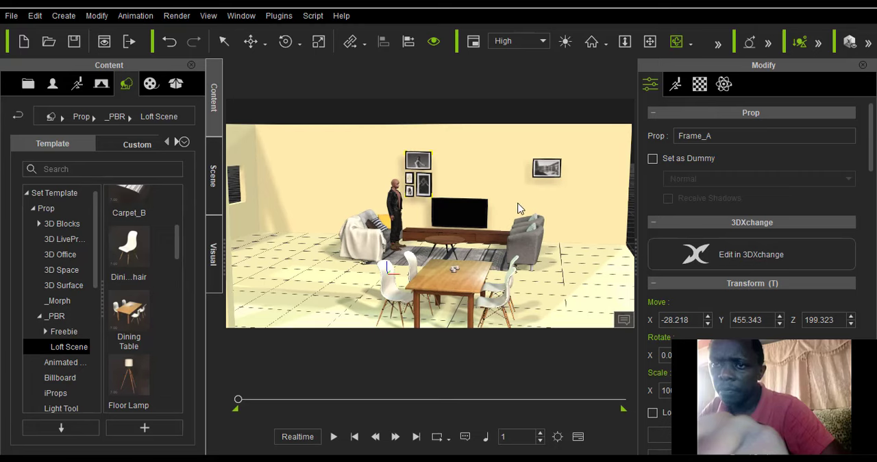
click(223, 40)
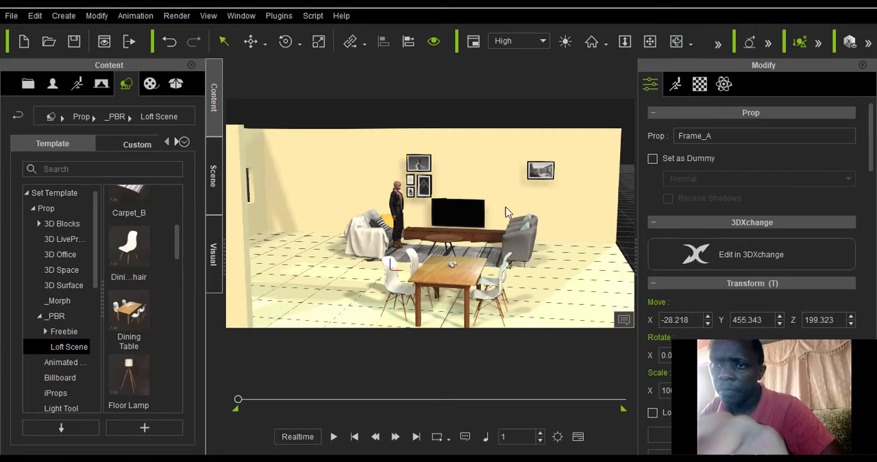
click(461, 151)
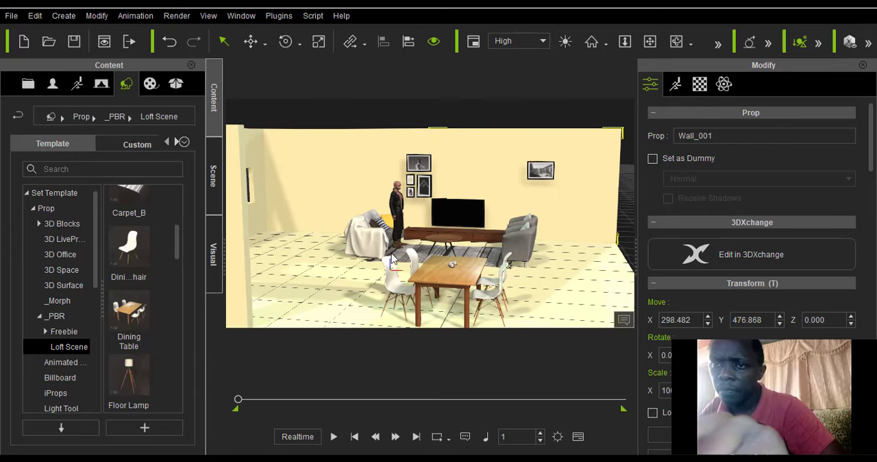
Shift the TV to about X 232 using Local Move, and slide the TV cabinet along the wall to about X 251.
click(462, 219)
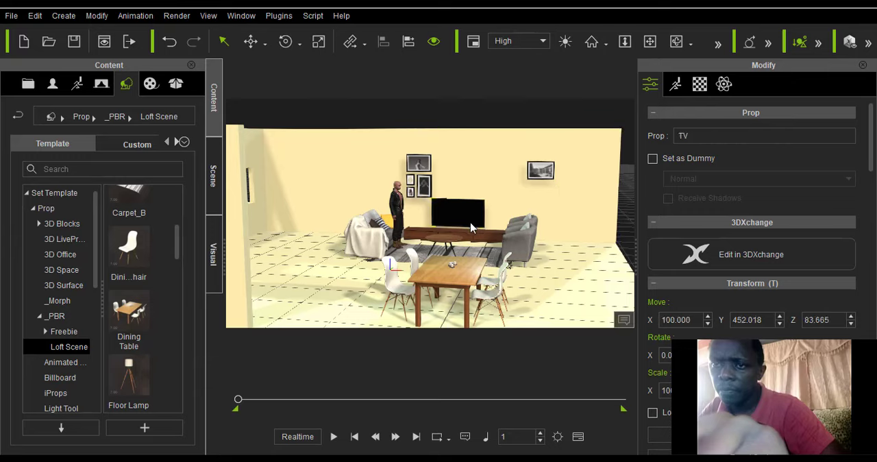
click(264, 44)
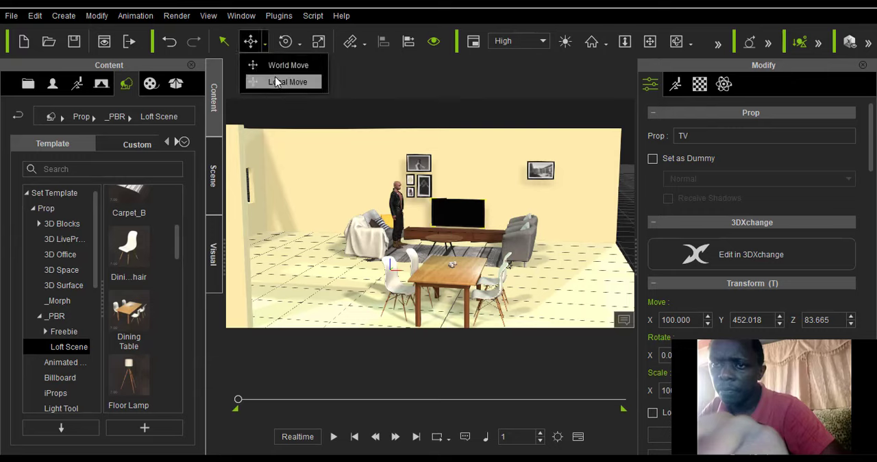
click(294, 80)
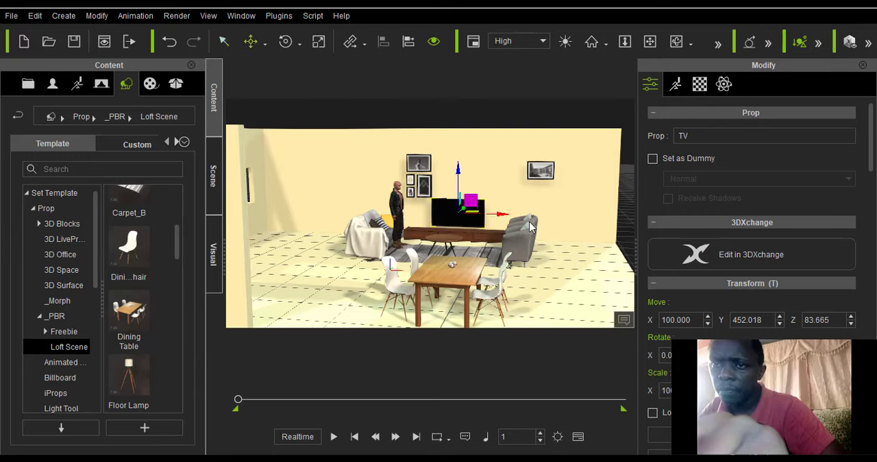
drag(530, 226, 547, 223)
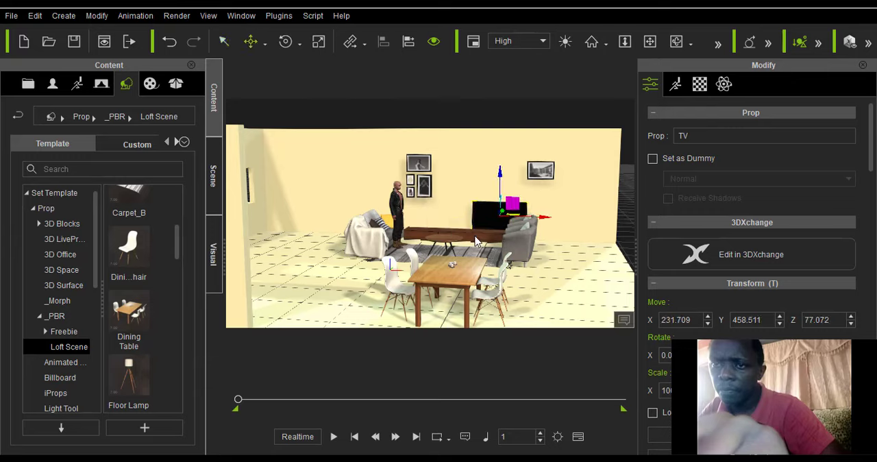
click(477, 240)
drag(502, 246, 548, 249)
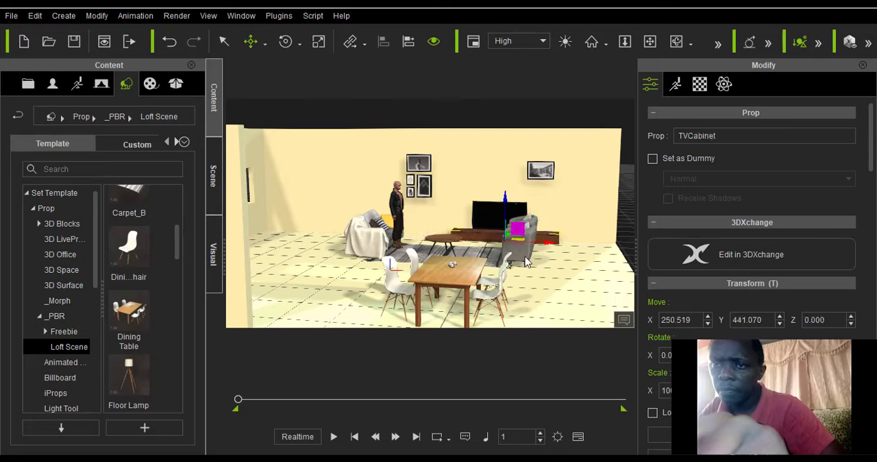
Select both Sofa_A armchairs together and move them away from the tea table, past the end of the carpet, using Local Move.
click(522, 254)
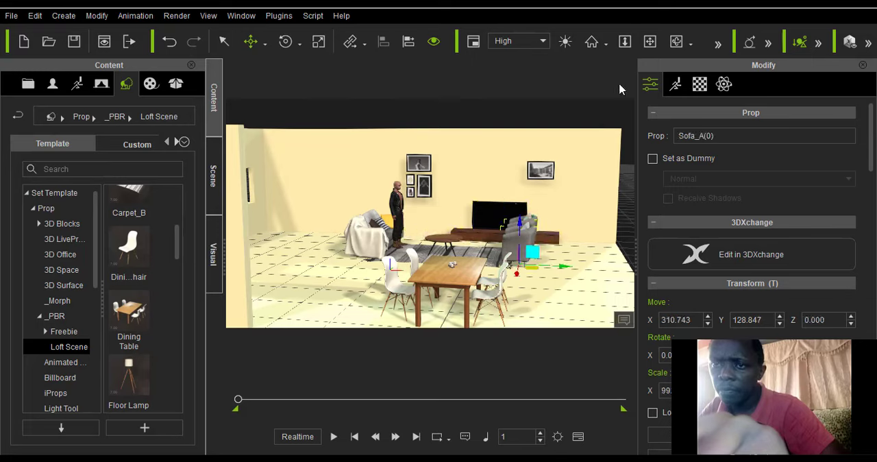
click(678, 42)
drag(489, 263, 325, 265)
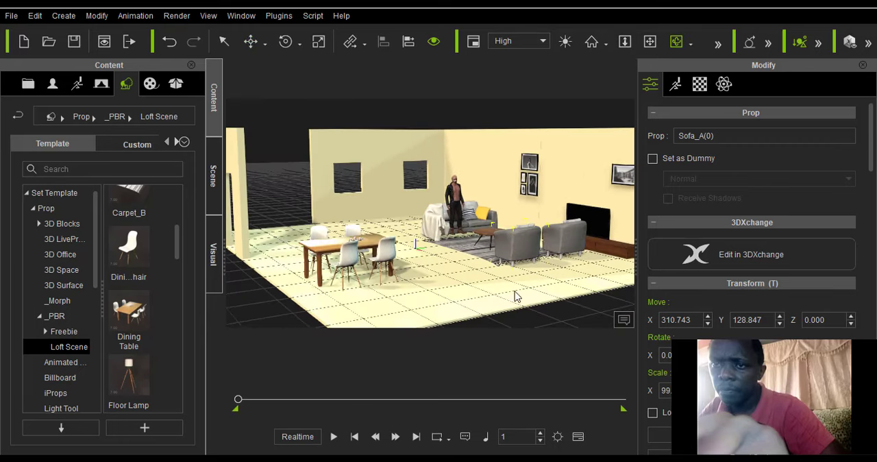
click(223, 42)
click(566, 248)
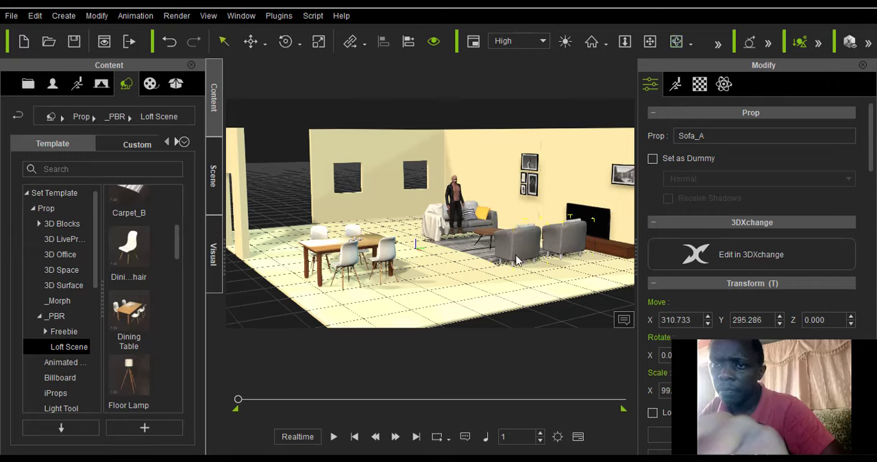
scroll(517, 260, up, 5)
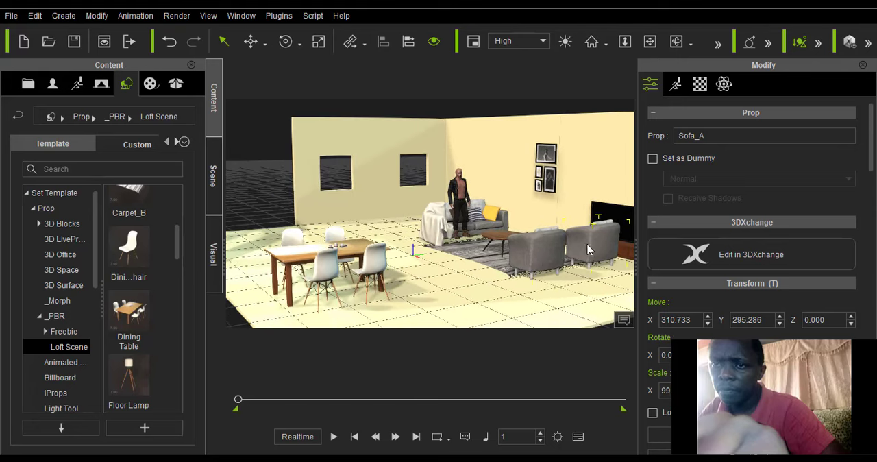
click(550, 258)
scroll(554, 255, down, 5)
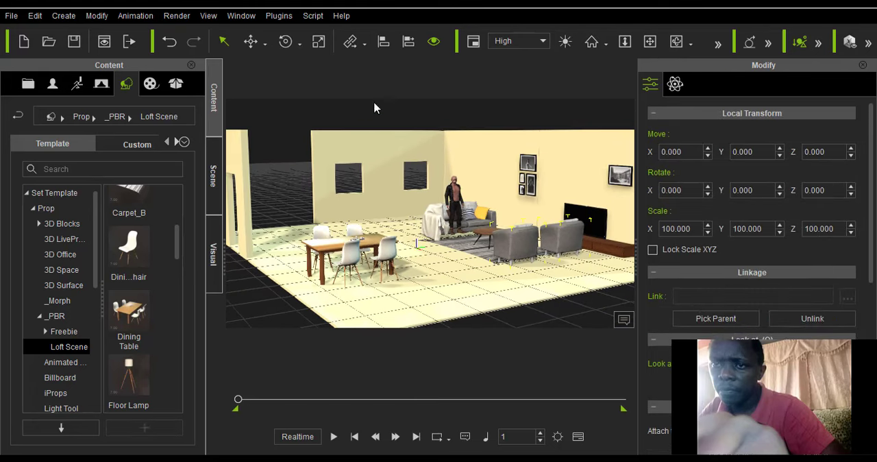
click(265, 46)
click(277, 83)
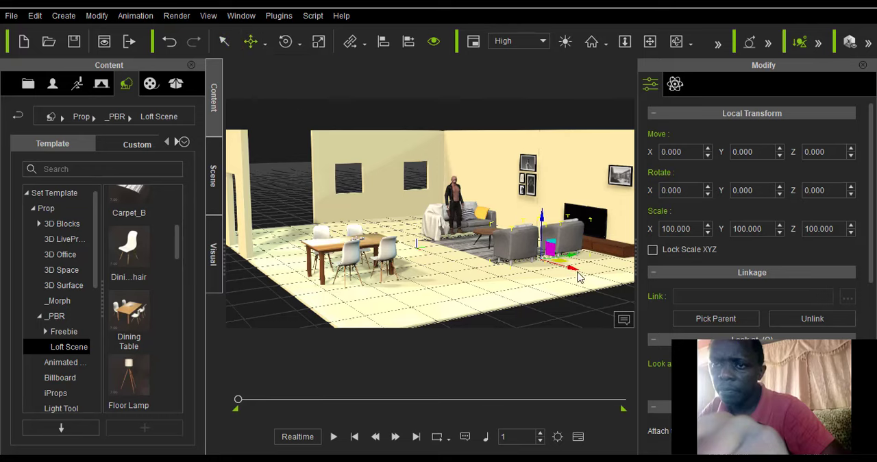
drag(579, 277, 614, 302)
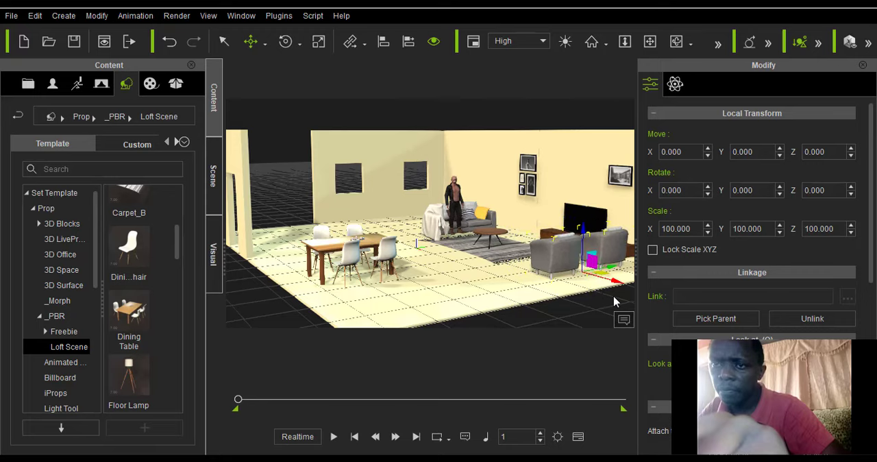
Move Carpet_B toward the armchairs, to about X 218, Y 210.
click(677, 41)
right_drag(396, 273, 526, 293)
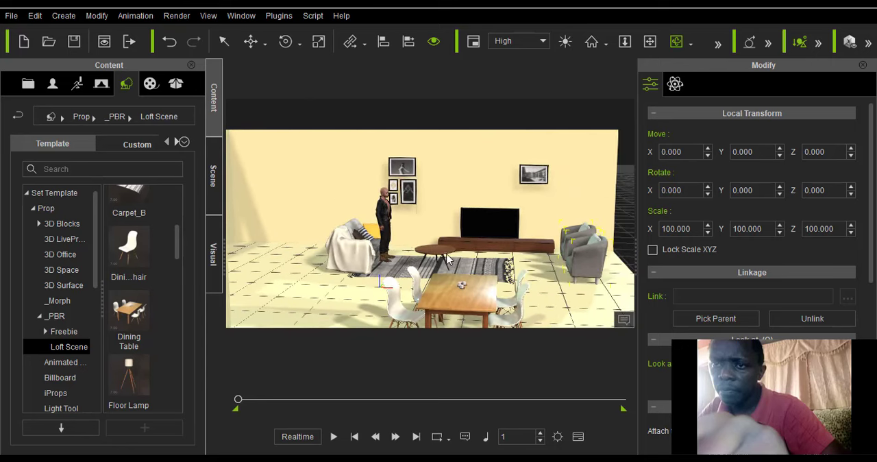
click(223, 41)
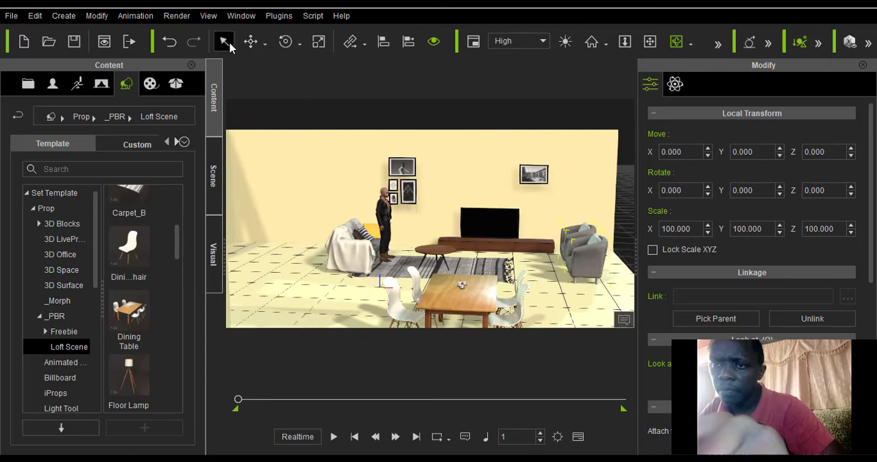
click(469, 271)
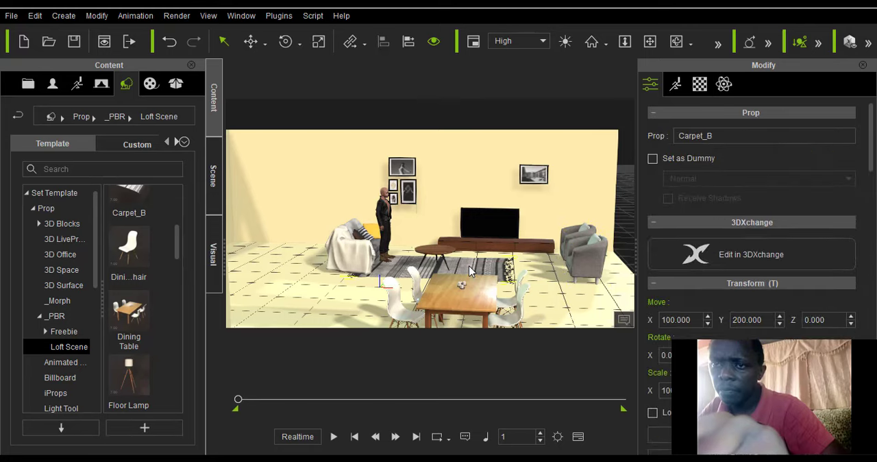
click(251, 41)
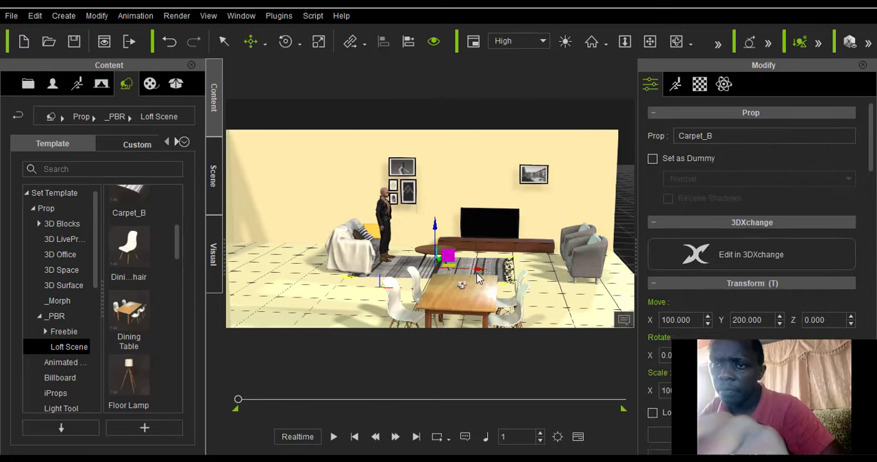
drag(480, 272, 526, 269)
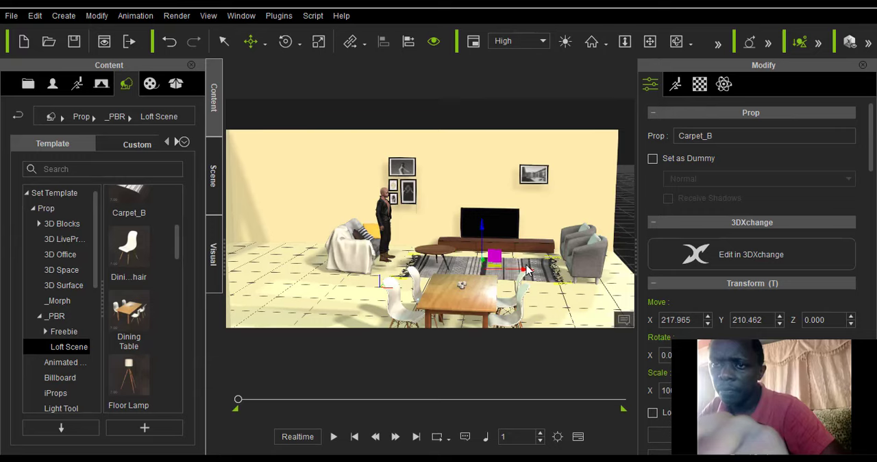
Move the tea table along the carpet to about X 284, and shift the TV to about X 276, Y 465.
click(441, 259)
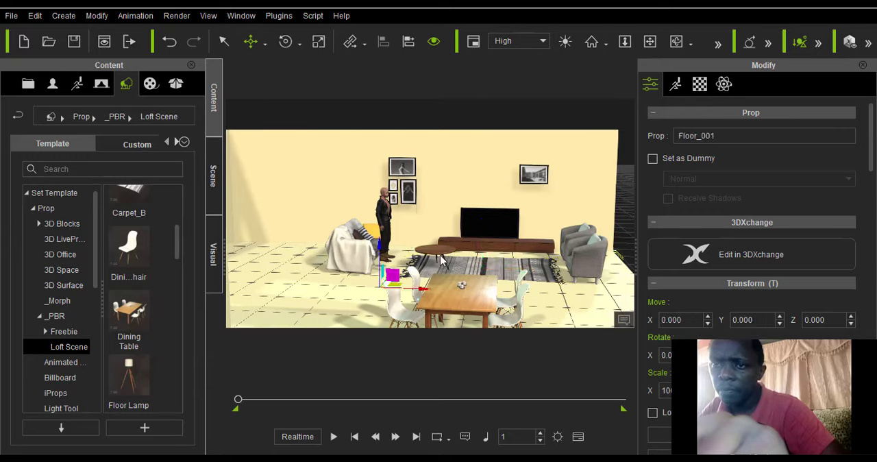
click(437, 259)
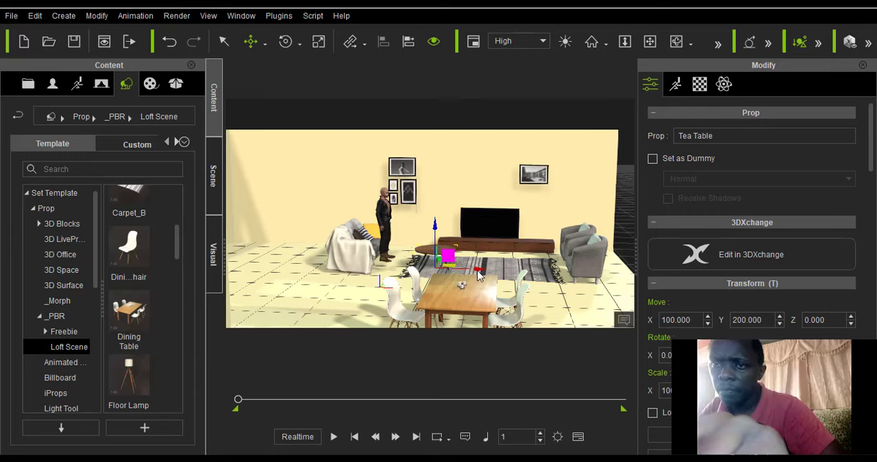
drag(496, 276, 563, 290)
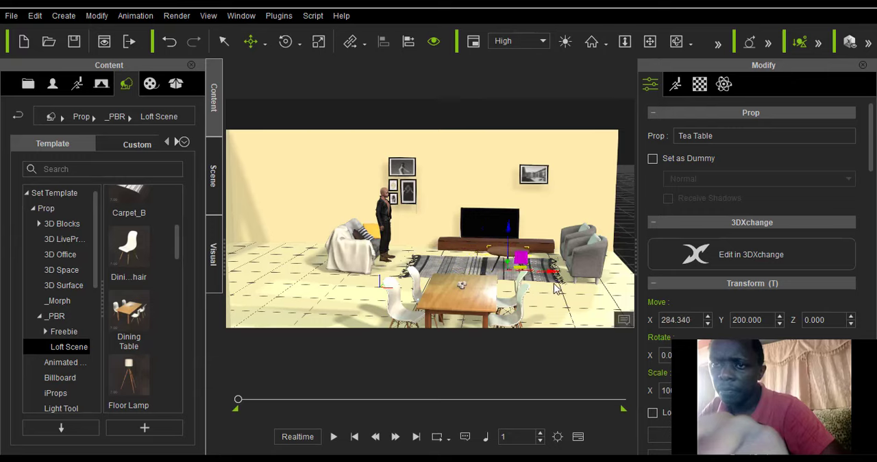
click(480, 230)
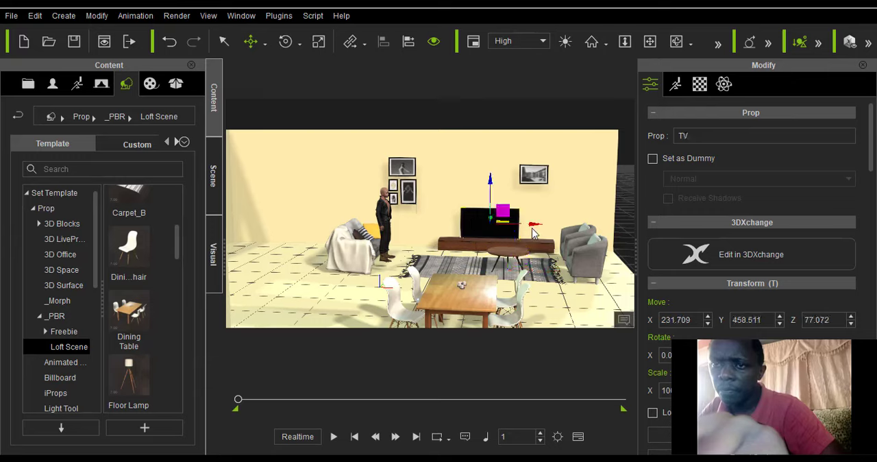
drag(535, 229, 546, 242)
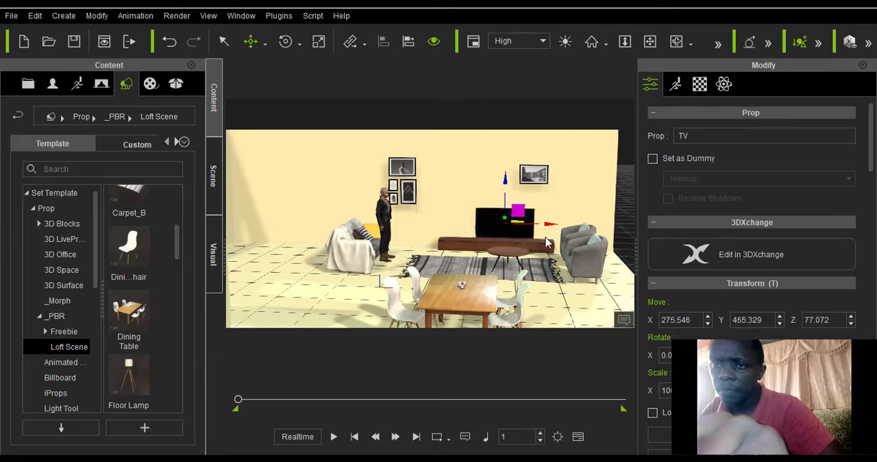
Move the avatar onto the carpet in front of the TV cabinet, and bring Sofa_B closer to the carpet, to about X 29.
click(384, 237)
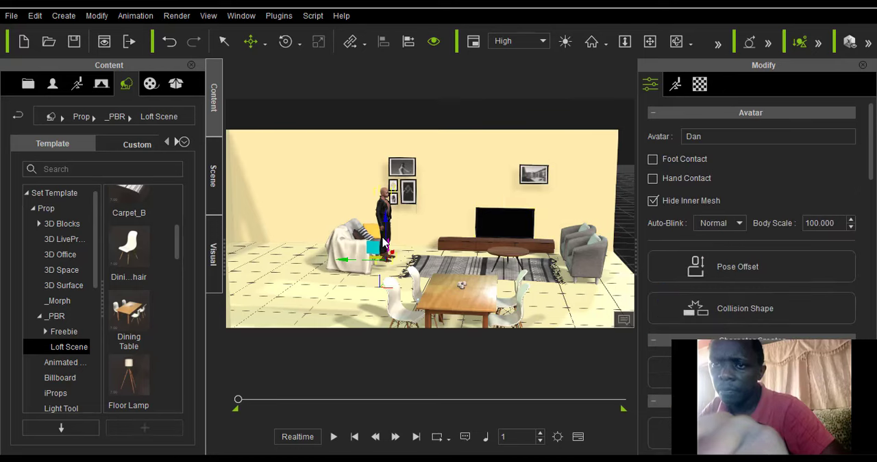
drag(350, 266, 437, 246)
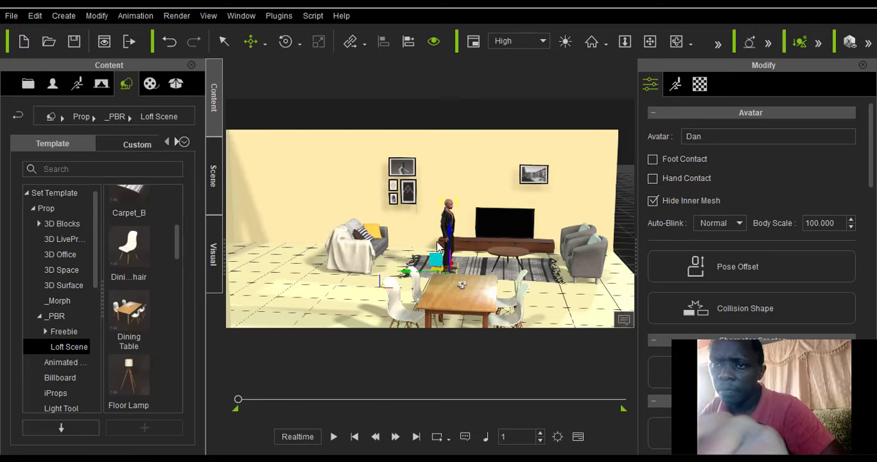
click(366, 262)
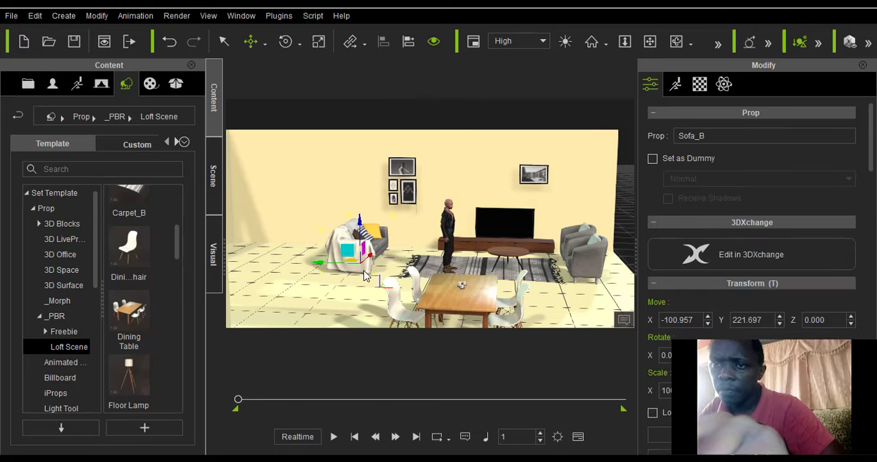
drag(353, 264, 374, 275)
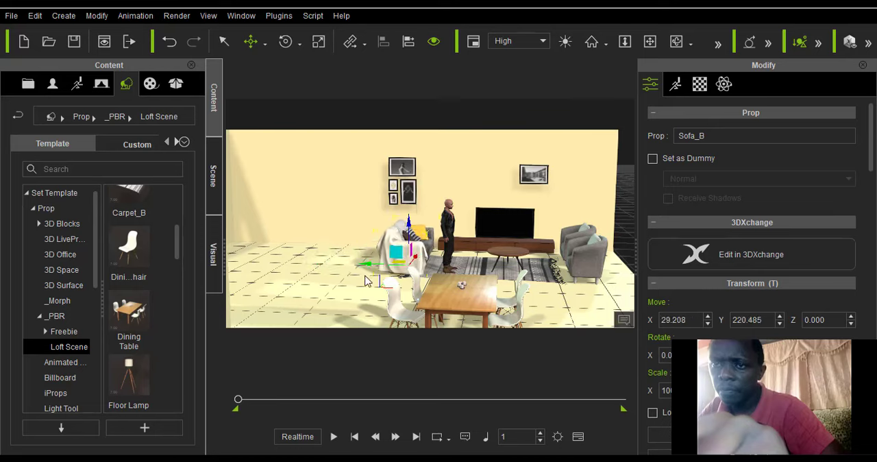
Check the seating layout from the armchair side, and shift Carpet_B further toward the armchairs with World Move, to about X 247.
scroll(367, 282, down, 3)
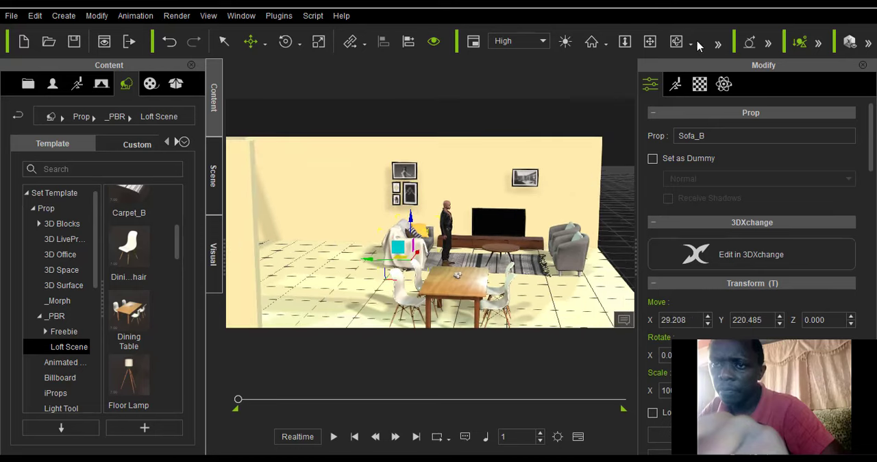
click(677, 44)
drag(355, 282, 450, 319)
scroll(449, 319, up, 4)
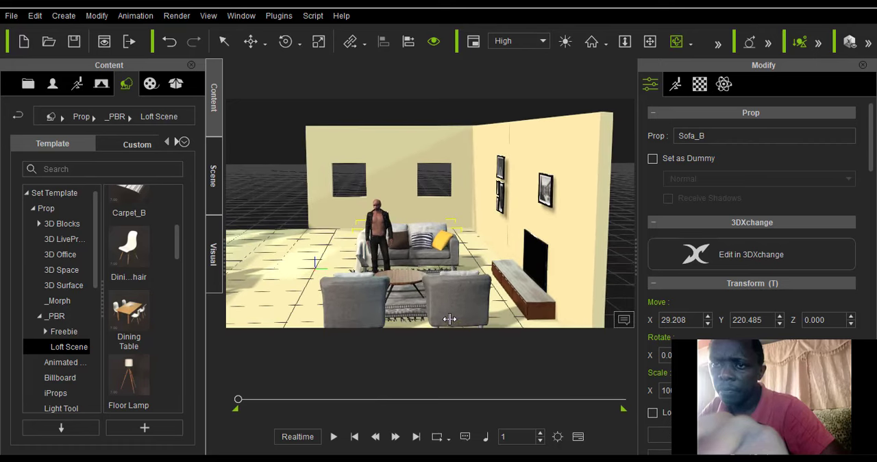
drag(333, 276, 511, 276)
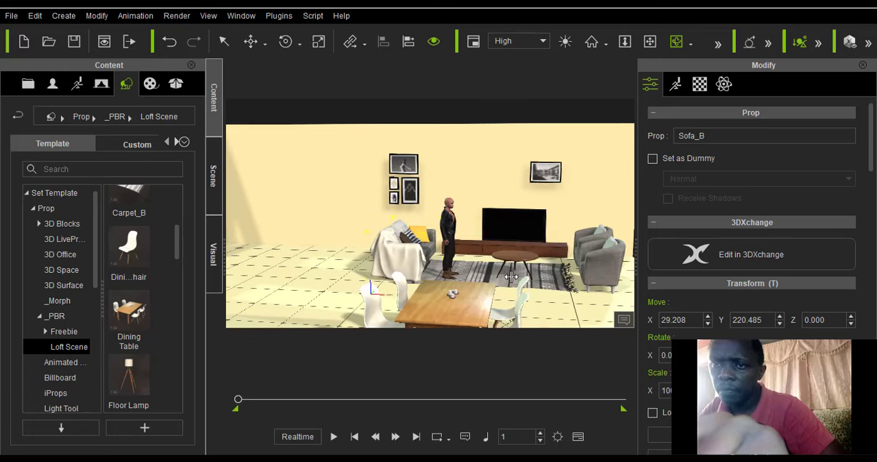
click(264, 44)
click(284, 65)
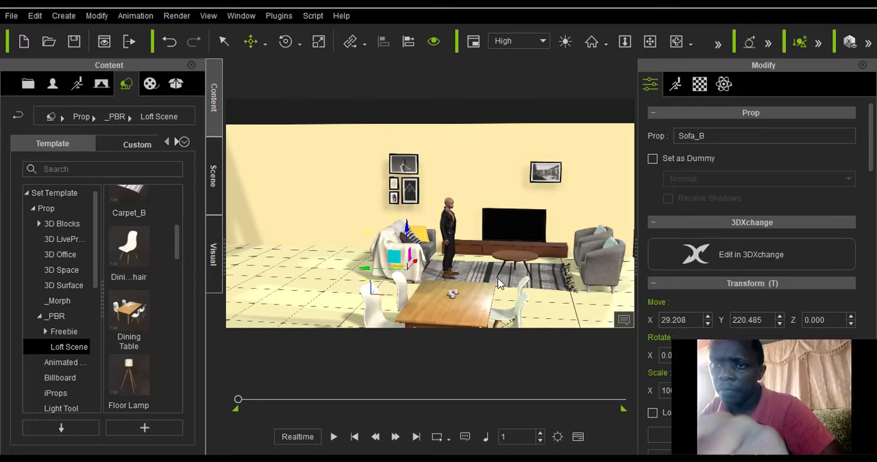
scroll(403, 237, up, 3)
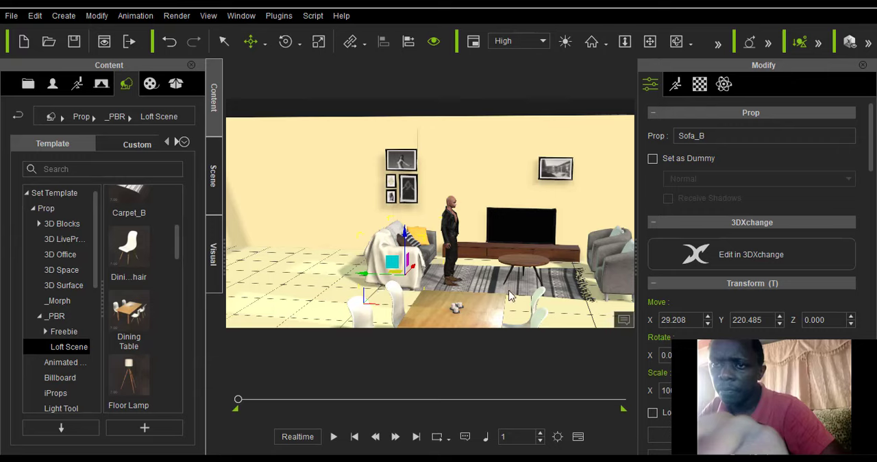
click(507, 290)
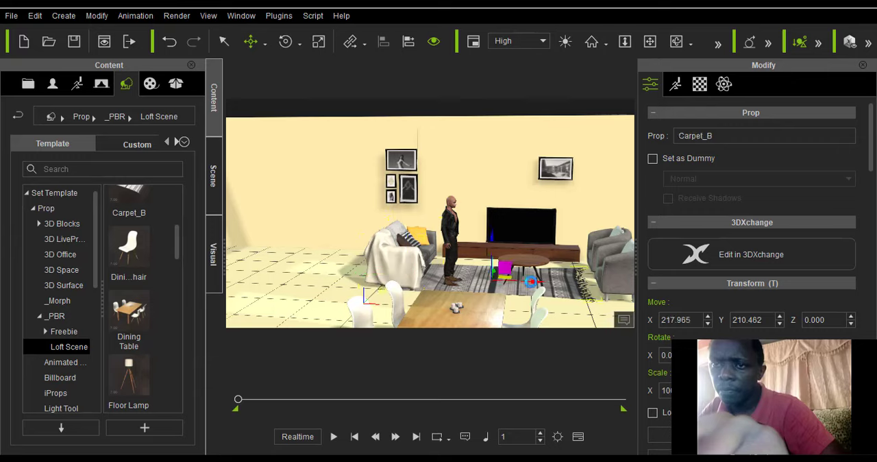
drag(542, 281, 545, 281)
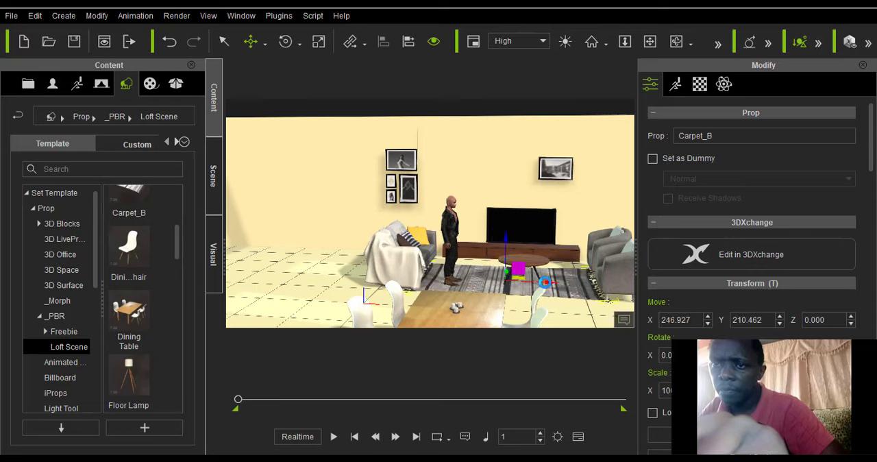
Move Frame_B along the back wall past the TV toward the armchairs, to about X 409.
scroll(406, 255, down, 3)
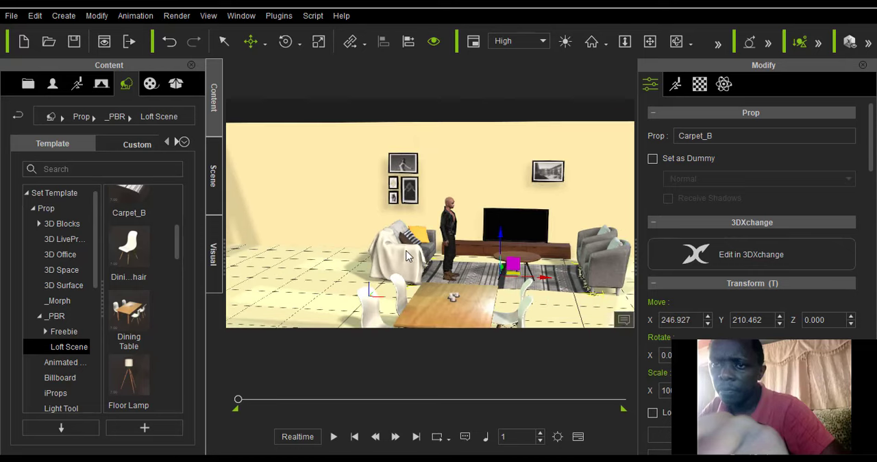
click(543, 179)
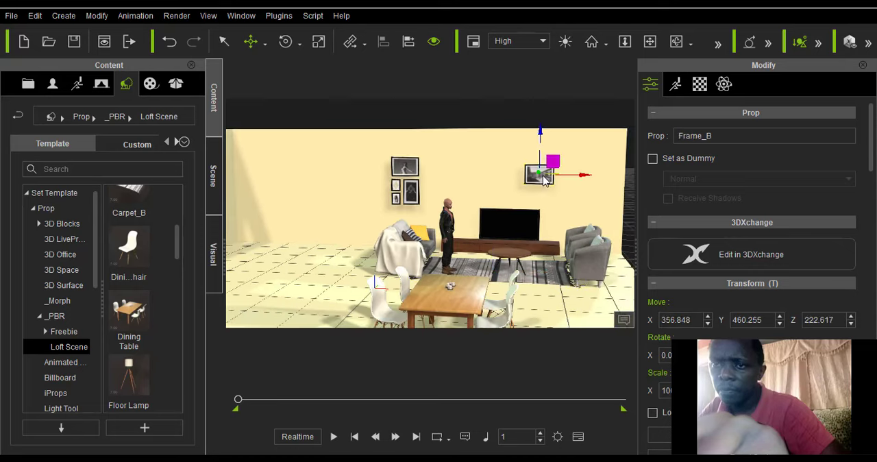
drag(583, 179, 608, 180)
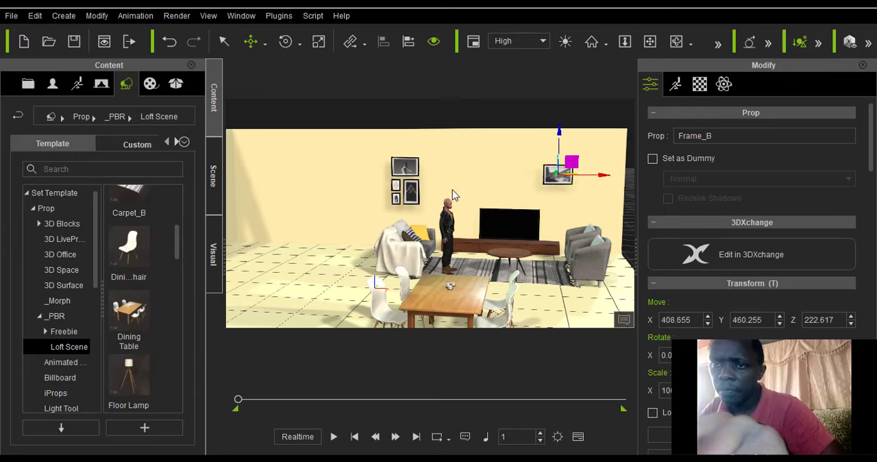
Move Frame_A along the back wall toward the TV and lower it slightly, to about X 105, Z 196.
click(414, 179)
drag(455, 183, 494, 187)
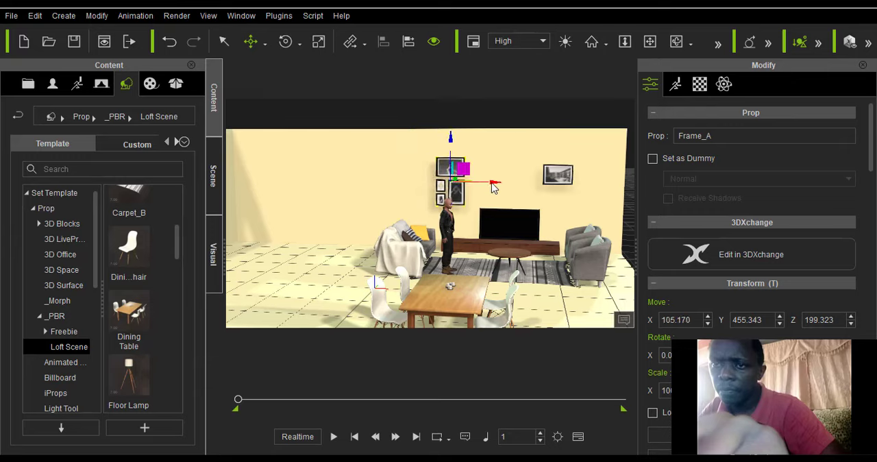
mouse_move(454, 147)
mouse_down()
mouse_move(453, 159)
mouse_move(457, 147)
mouse_up()
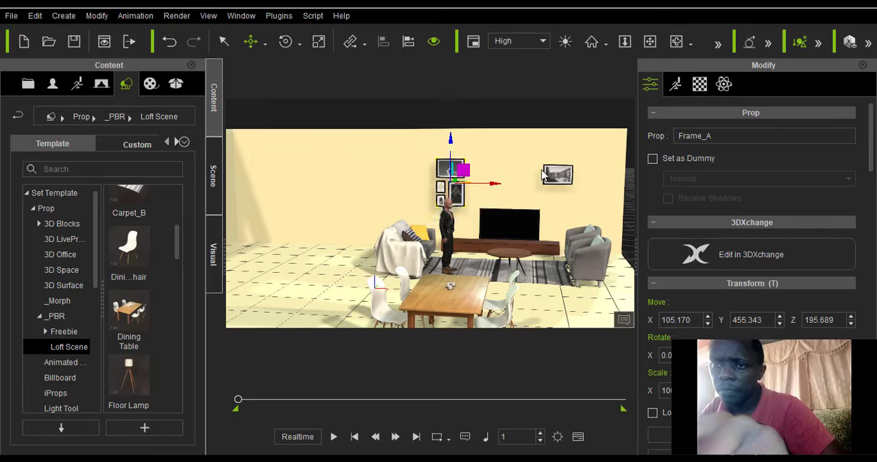
scroll(551, 186, down, 4)
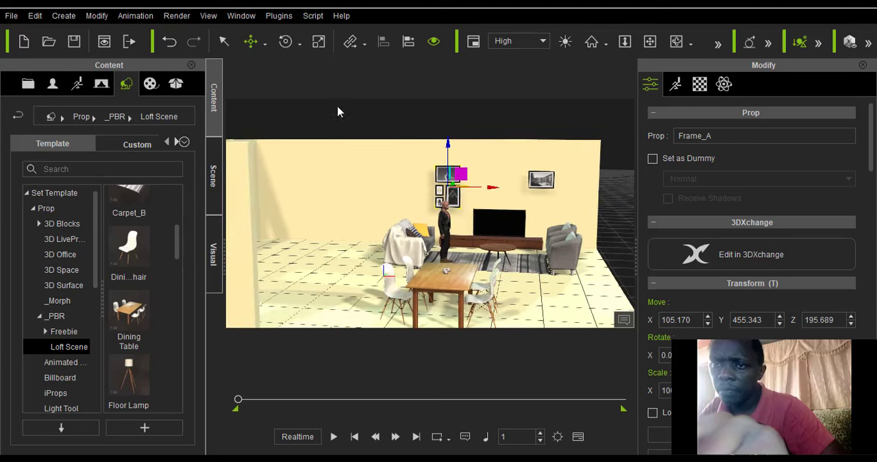
Check the room's open side from farther out, and look through the scene's object list for the missing wall.
click(507, 161)
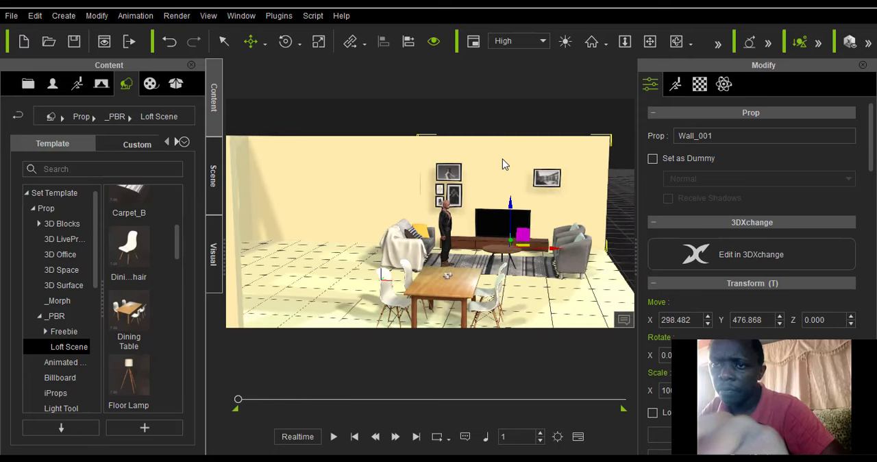
click(618, 259)
scroll(616, 272, down, 1)
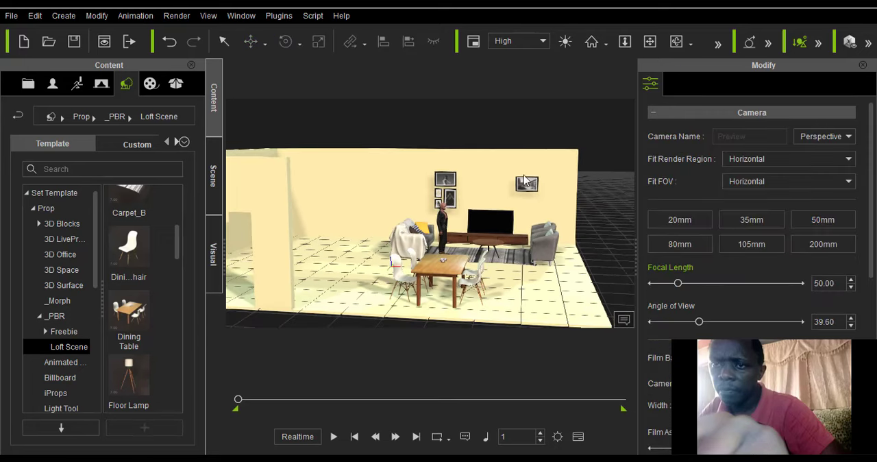
scroll(568, 181, down, 1)
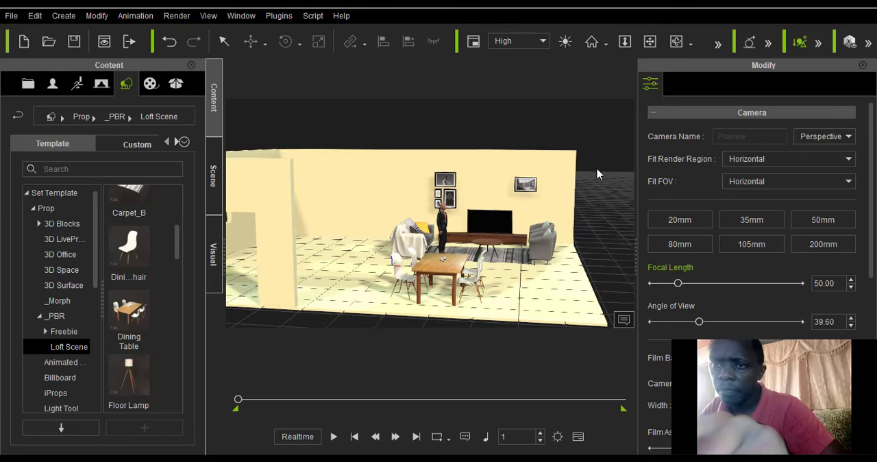
click(213, 175)
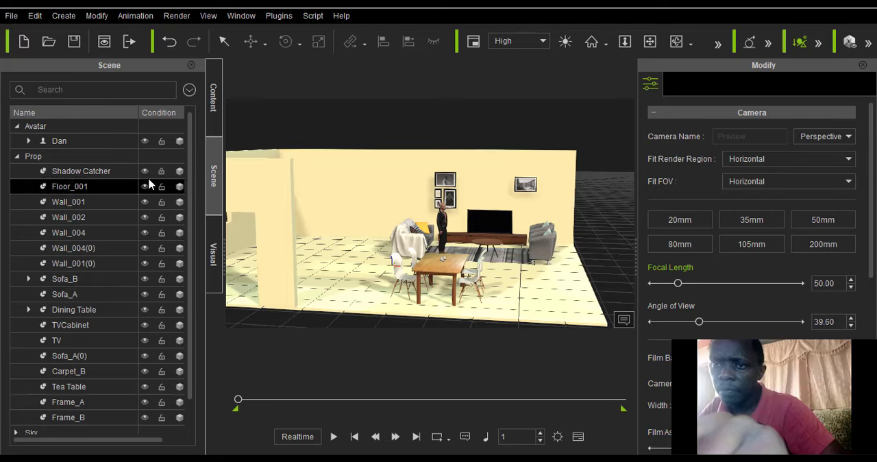
scroll(194, 251, down, 2)
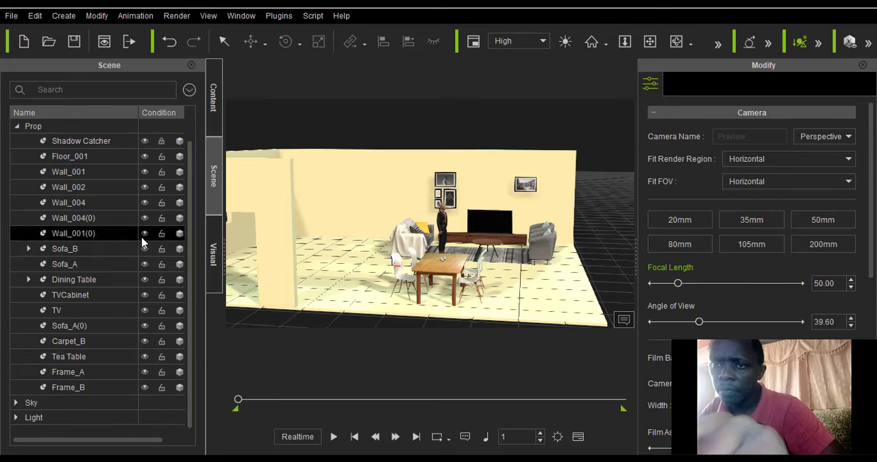
scroll(146, 233, up, 2)
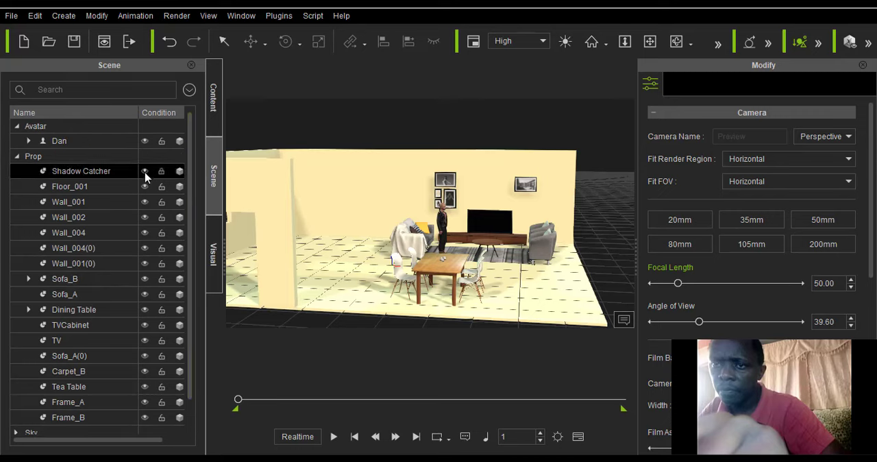
scroll(146, 198, down, 2)
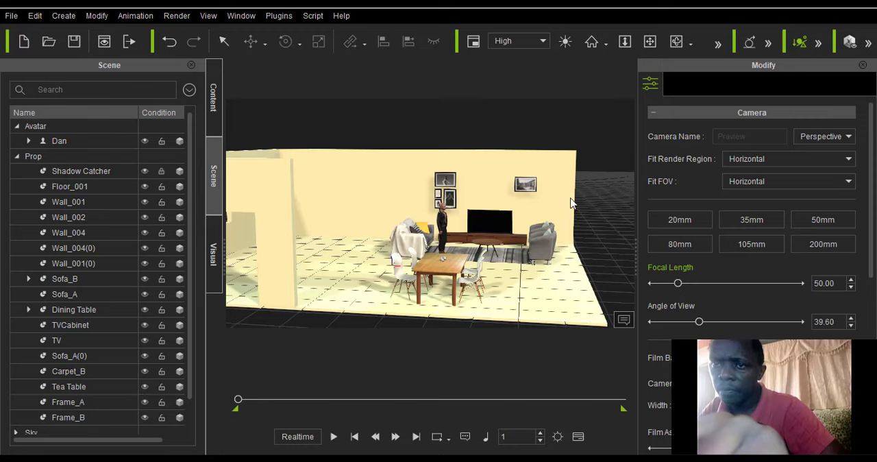
Find the hidden side wall, Wall_004(0), among the scene's wall props and make it visible.
click(479, 186)
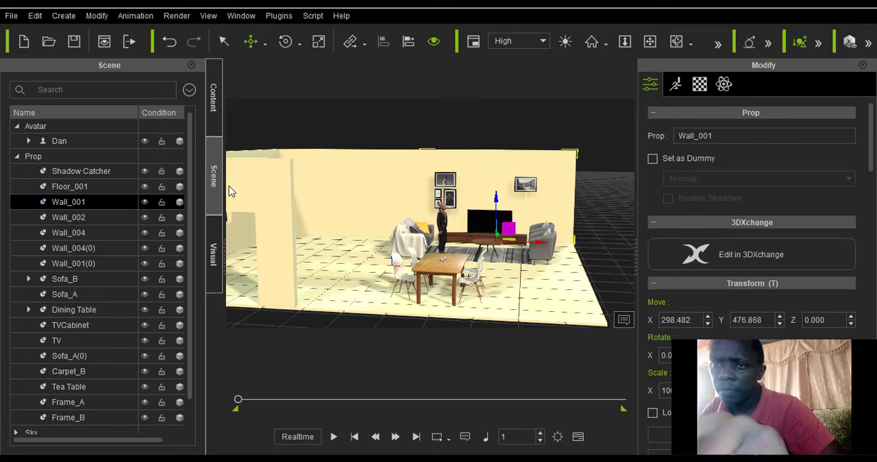
ctrl+click(103, 218)
ctrl+click(121, 226)
ctrl+click(141, 173)
click(86, 185)
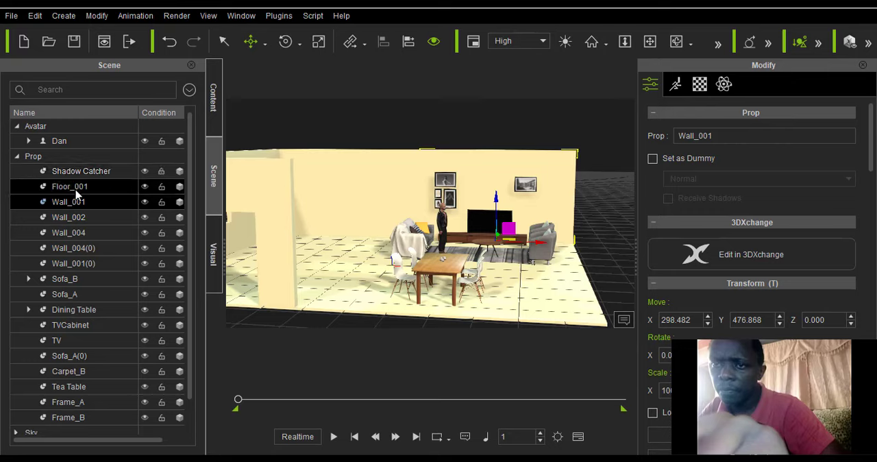
click(80, 202)
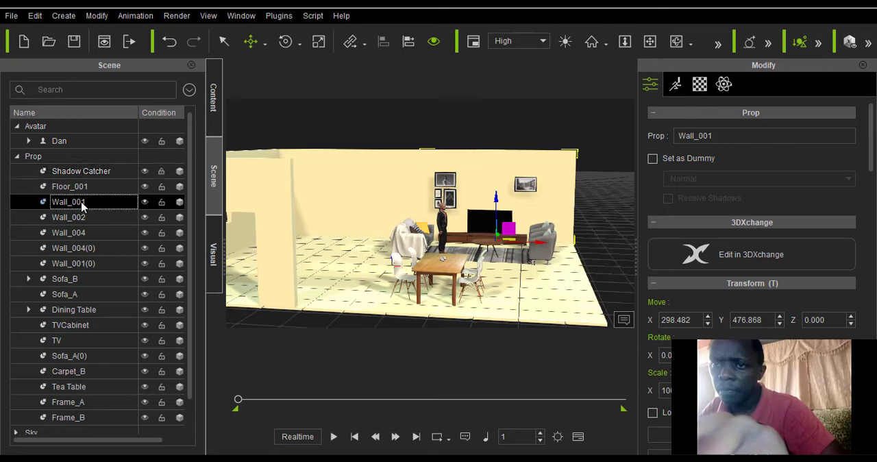
key(shift+Down)
key(shift+Down)
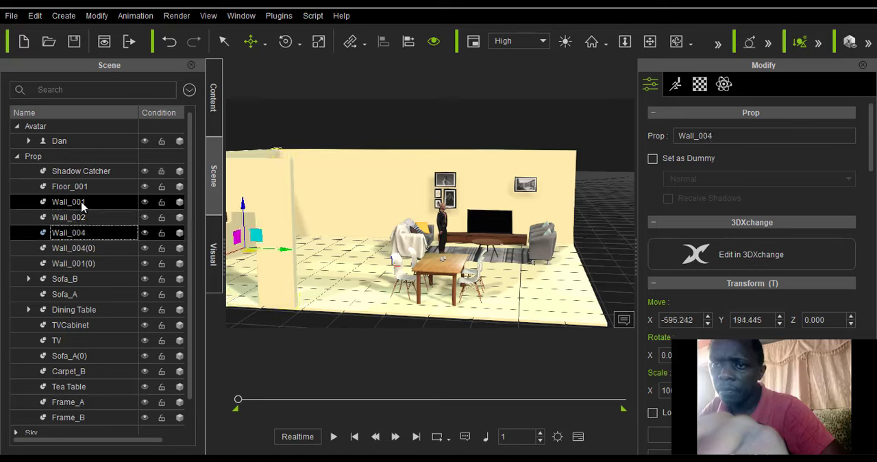
key(shift+Down)
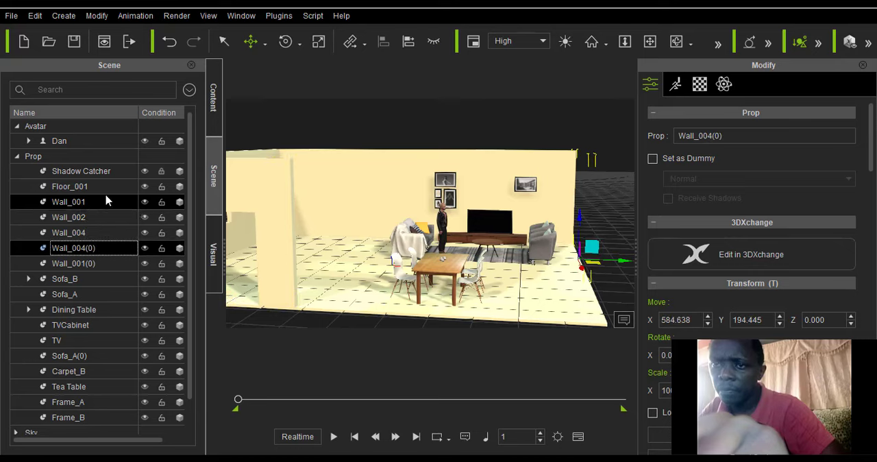
click(433, 42)
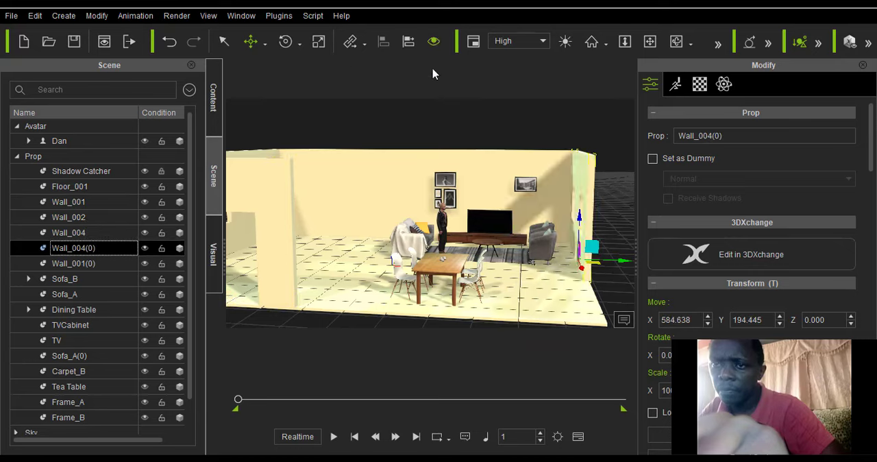
Inspect the room with its side wall from several angles, and identify Wall_002 and Wall_001 in the scene.
scroll(487, 167, up, 5)
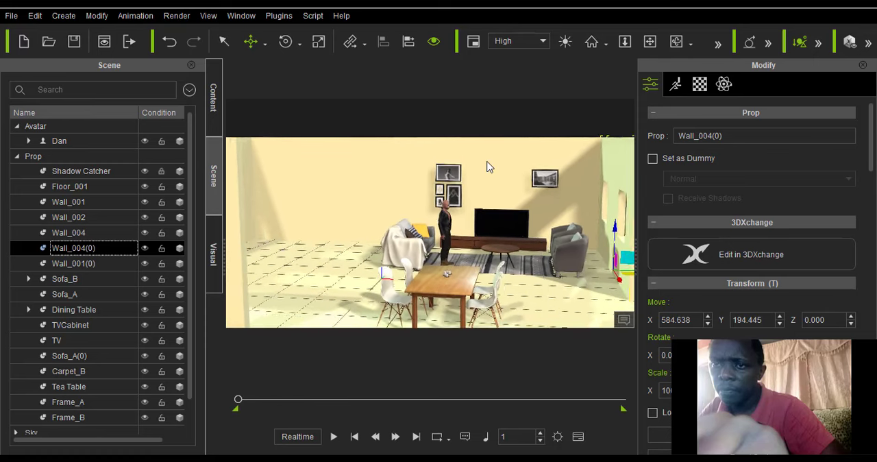
scroll(487, 166, up, 3)
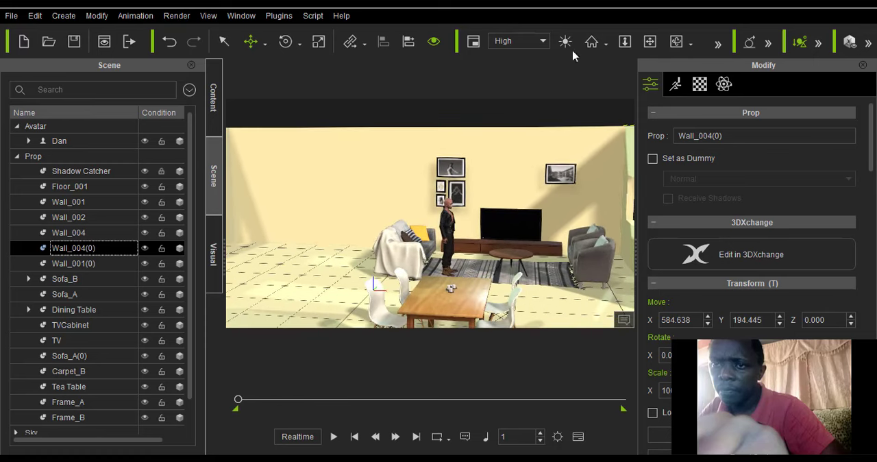
click(677, 43)
drag(563, 170, 520, 193)
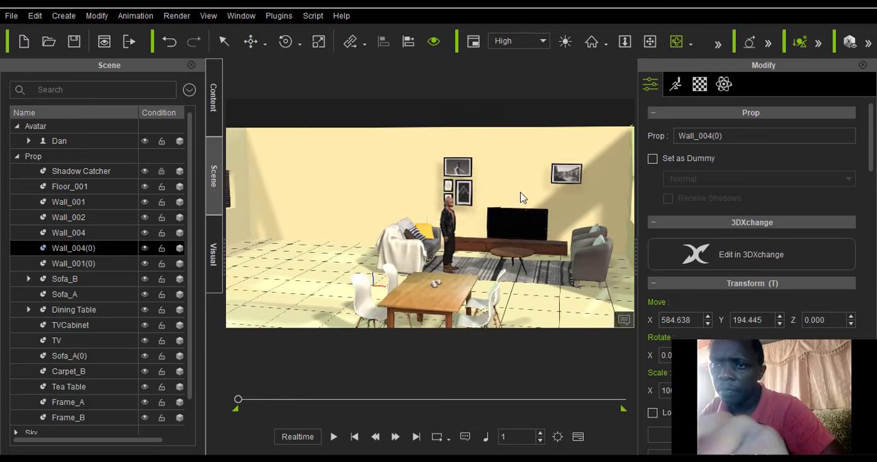
scroll(502, 175, down, 6)
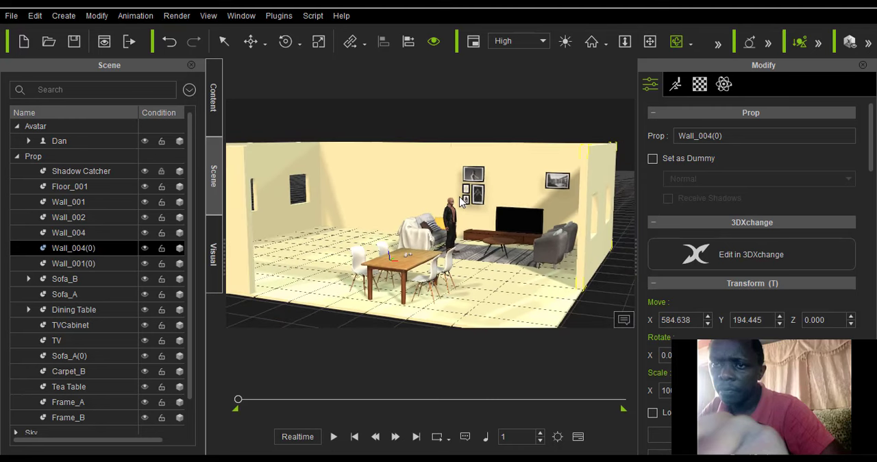
click(84, 233)
key(Up)
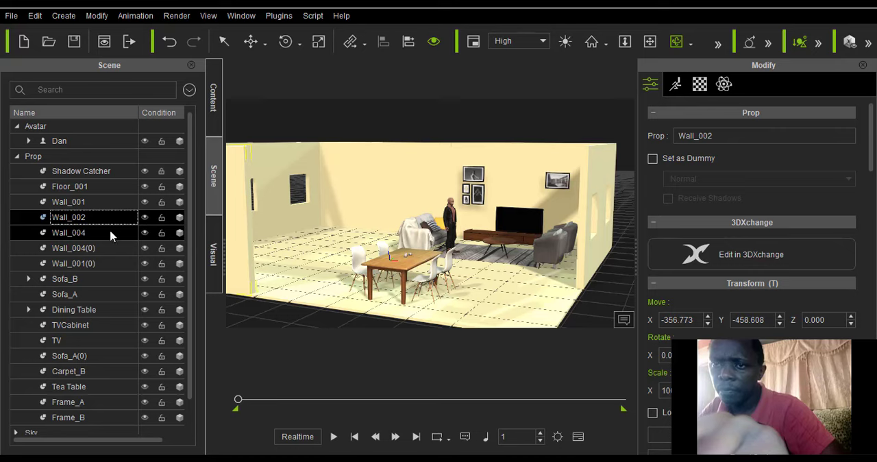
click(223, 41)
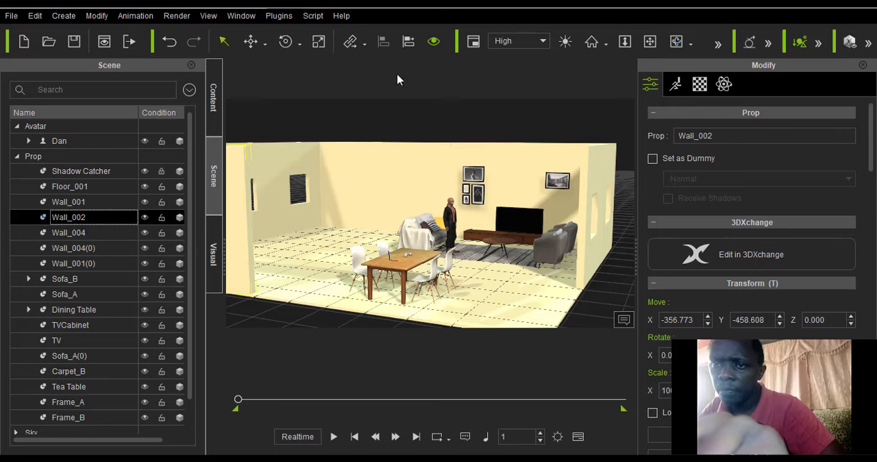
click(498, 146)
click(504, 157)
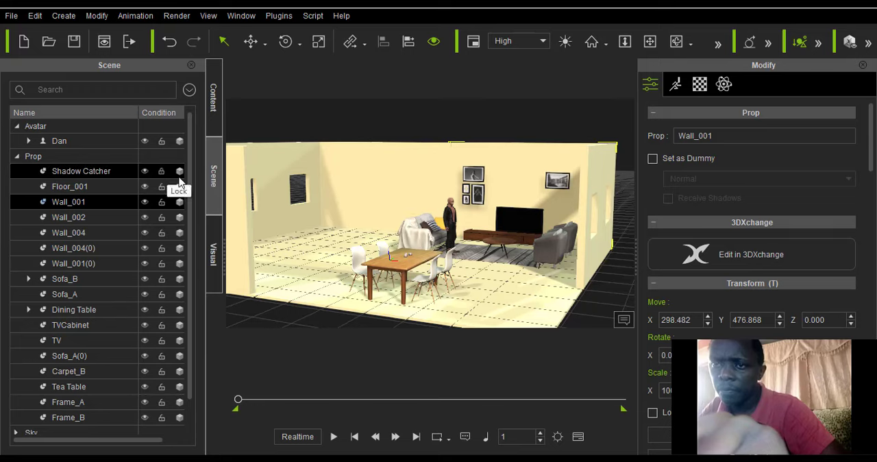
Move Sofa_B closer to the TV cabinet and carpet, to about X 80, Y 208, Z -16.6.
click(435, 246)
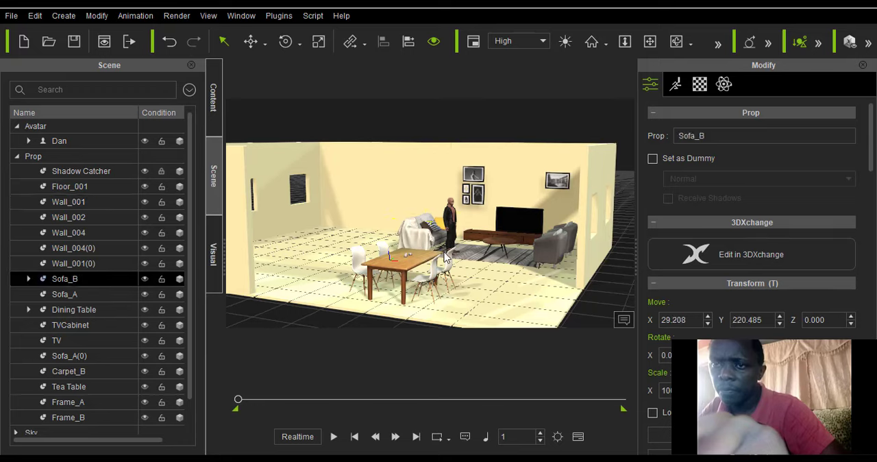
click(264, 42)
click(278, 63)
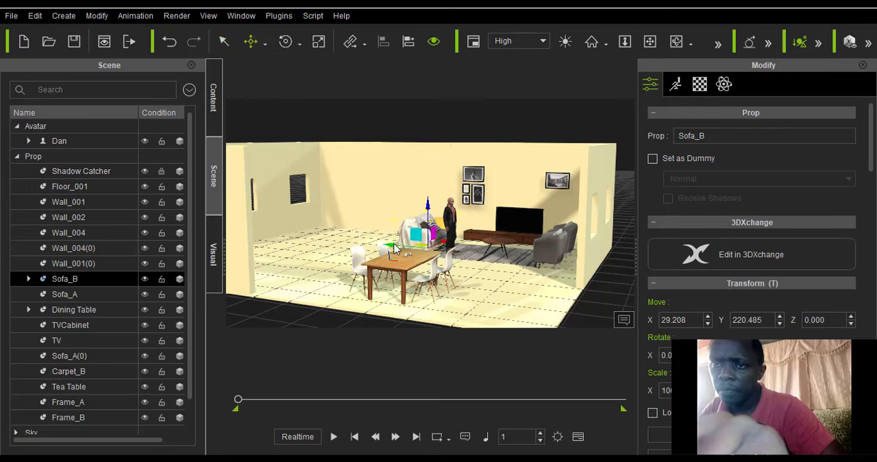
drag(407, 250, 409, 250)
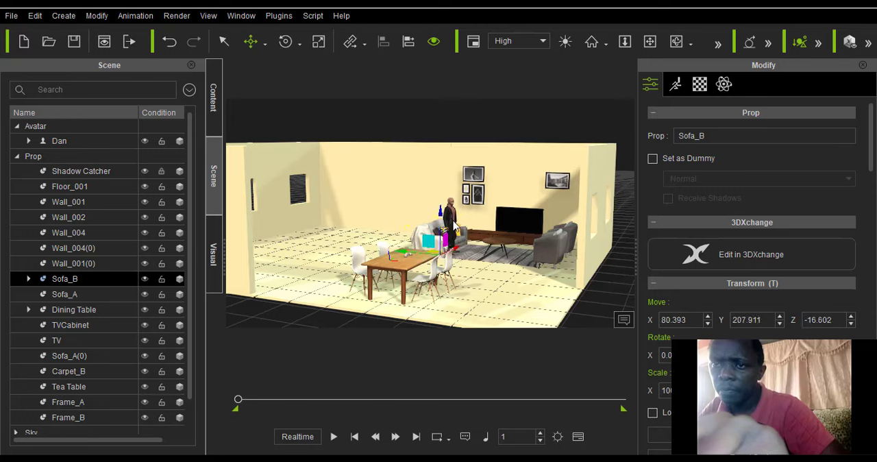
Move the avatar clear of Sofa_B, onto the carpet in front of the TV cabinet.
click(454, 226)
drag(411, 253, 427, 259)
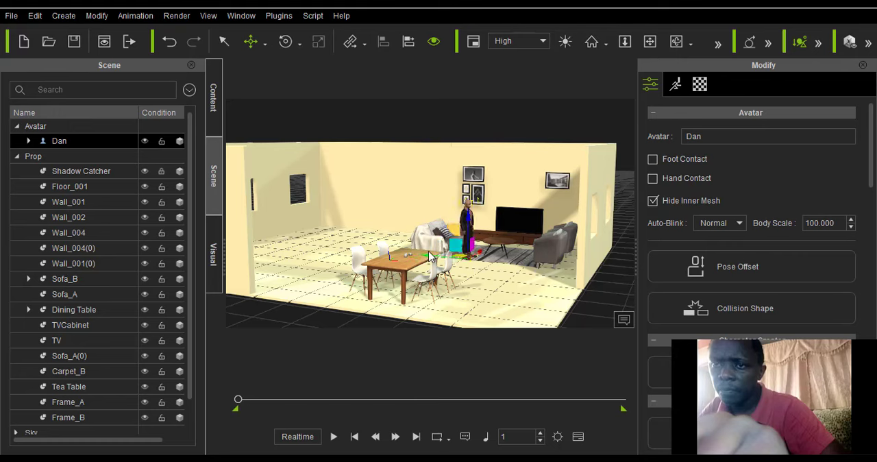
scroll(429, 256, up, 3)
Move the back wall section Wall_001(0) straight outward from the room, to about Y 940.
click(411, 169)
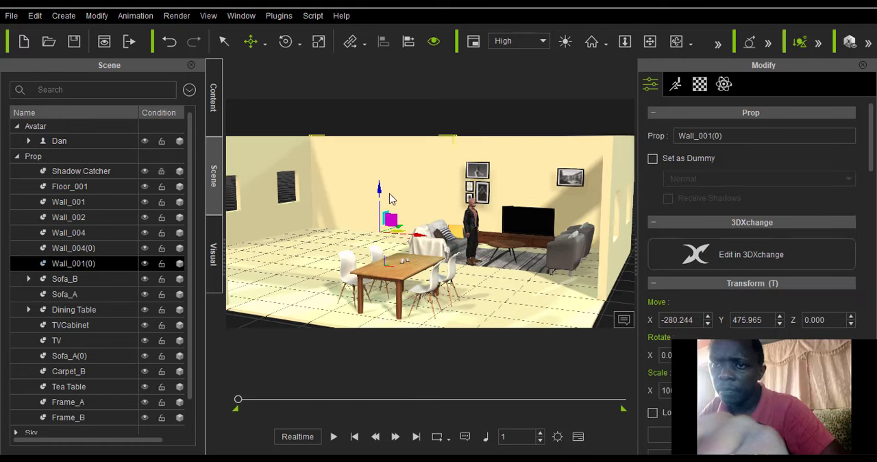
click(674, 43)
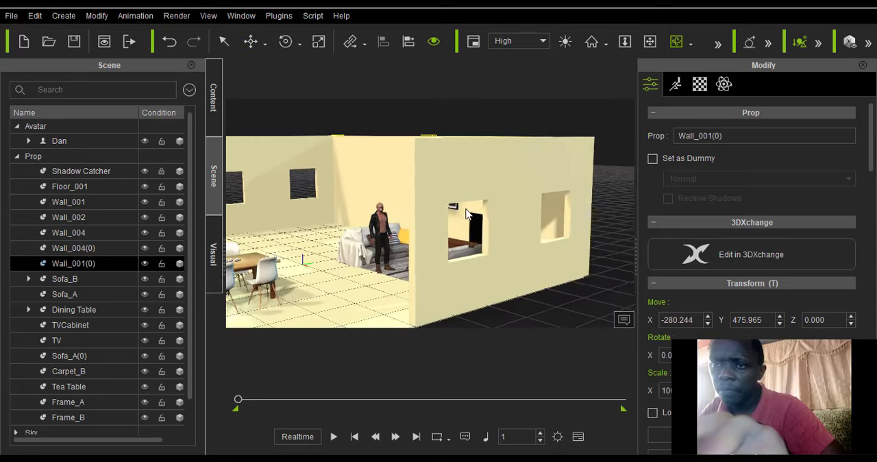
right_drag(406, 161, 362, 177)
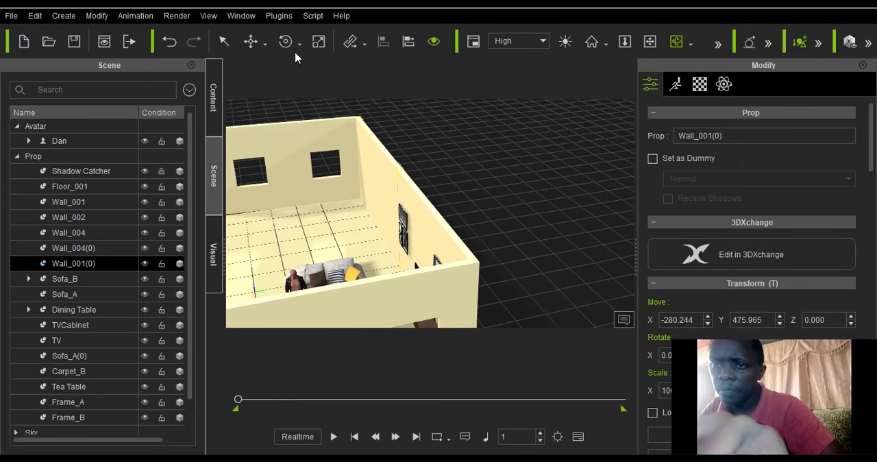
click(265, 43)
click(285, 80)
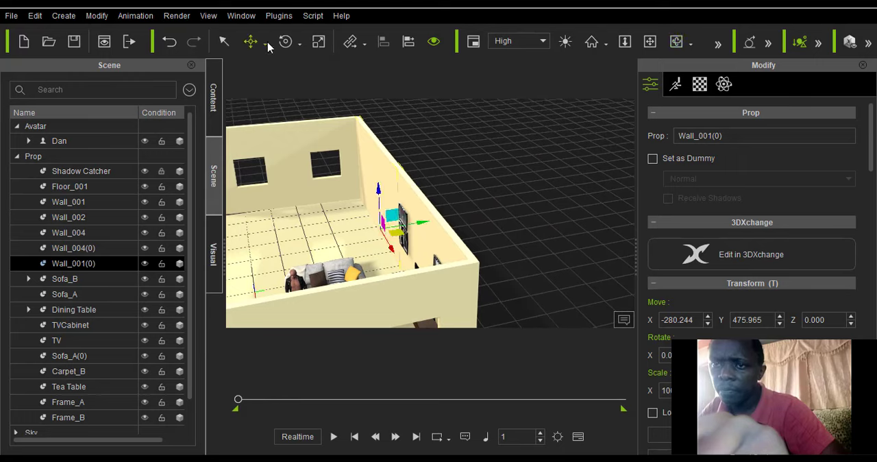
click(265, 44)
click(273, 81)
drag(425, 225, 525, 231)
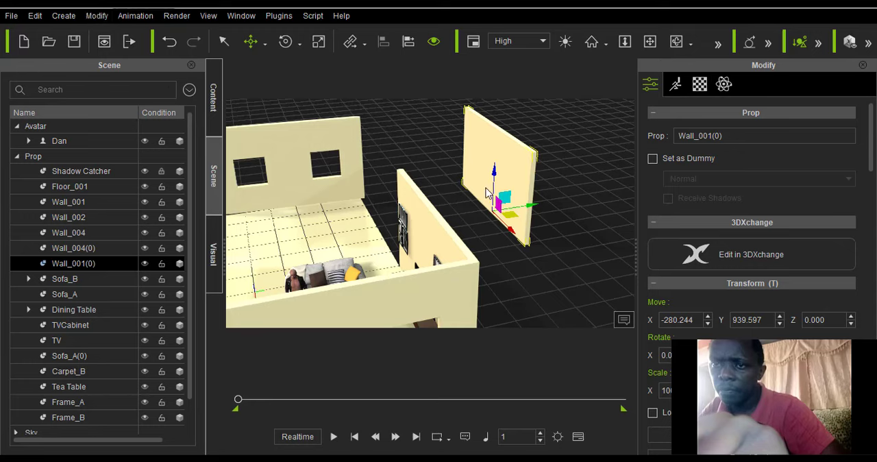
Duplicate Wall_001(0) back toward the room at about Y 706 and rotate the copy upright so it stands perpendicular to the original.
drag(533, 209, 478, 218)
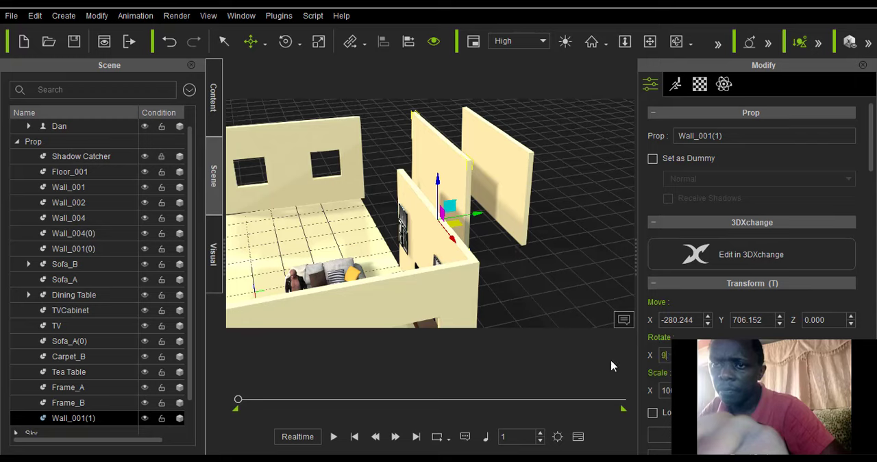
key(Return)
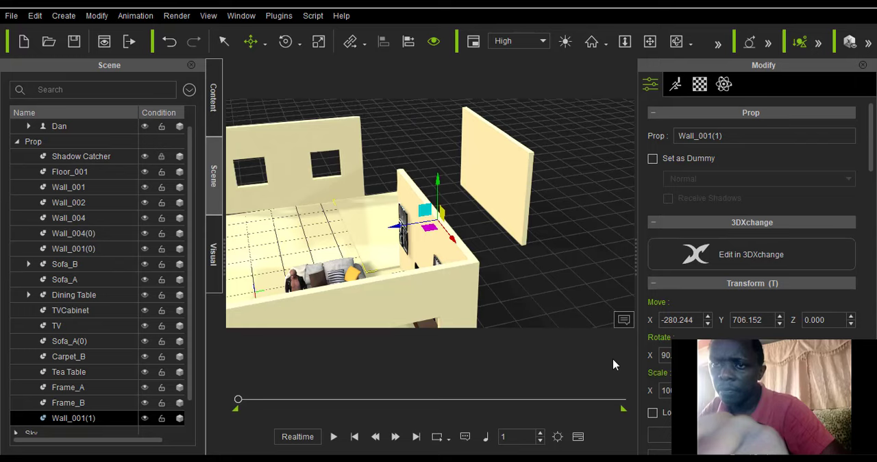
key(ctrl+z)
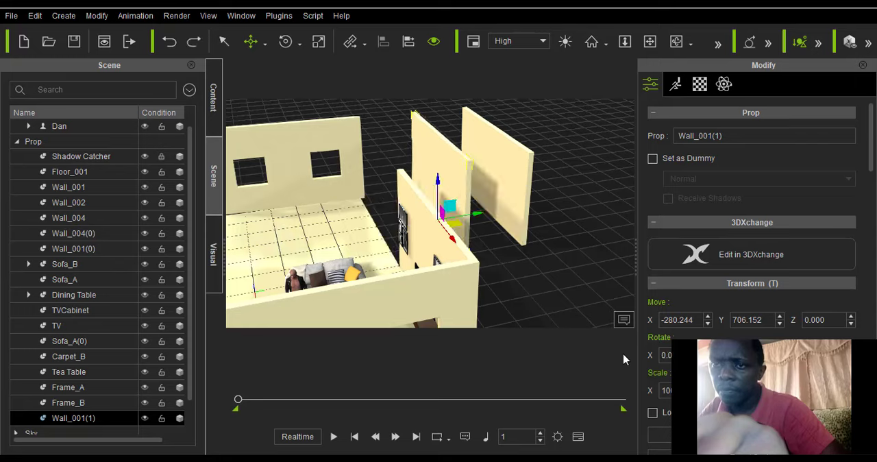
click(286, 41)
mouse_move(436, 247)
mouse_down()
mouse_move(419, 244)
mouse_move(427, 243)
mouse_up()
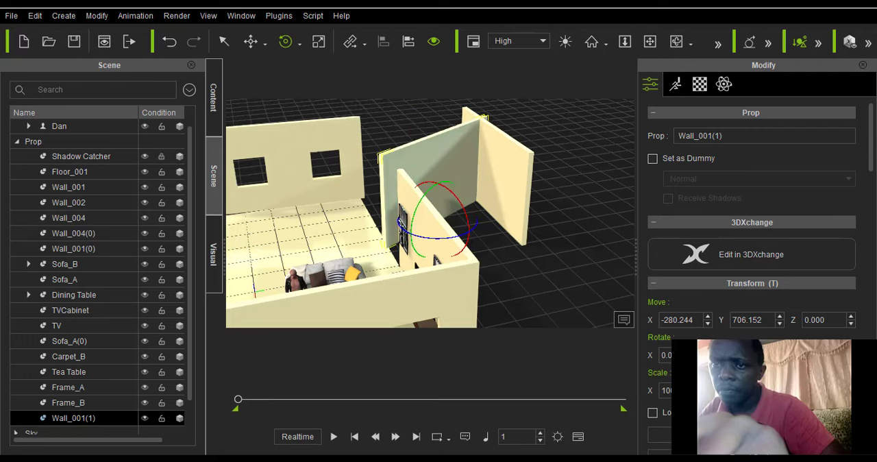
key(Return)
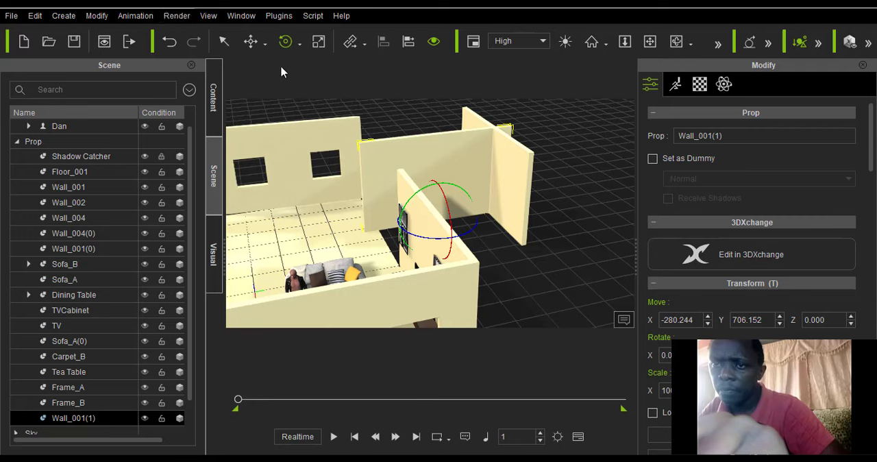
Move Wall_001(0) farther outward from the room, to about X -277, Y 995.
click(517, 216)
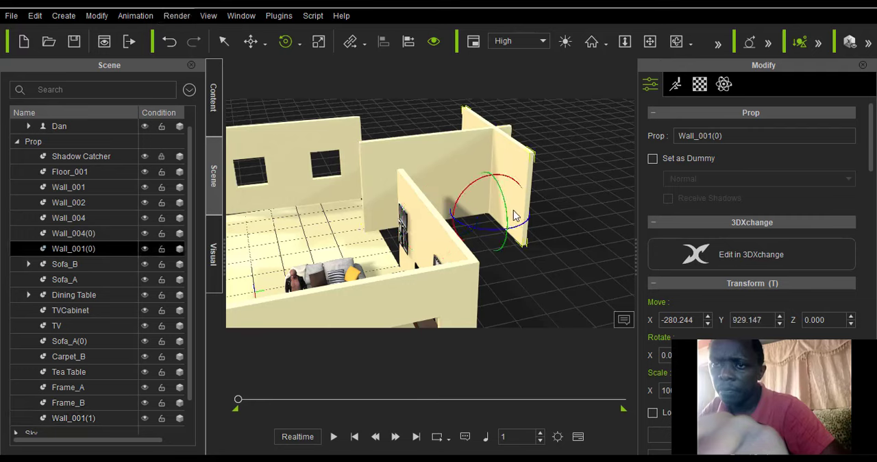
click(264, 42)
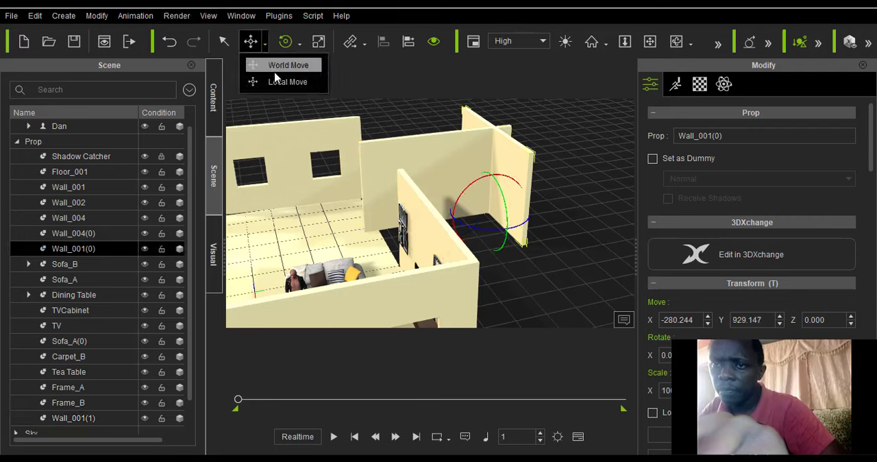
click(274, 75)
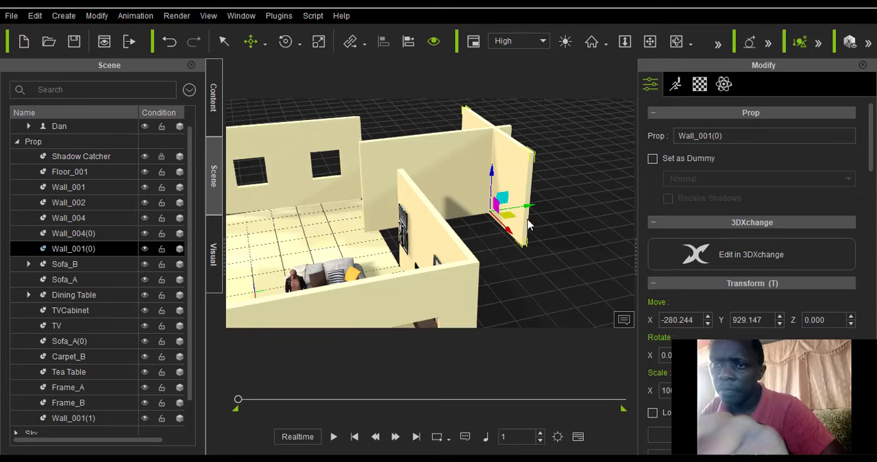
drag(527, 205, 521, 232)
Move the rotated copy Wall_001(1) into line with the windowed side wall, to about X -581, Y 777.
click(459, 178)
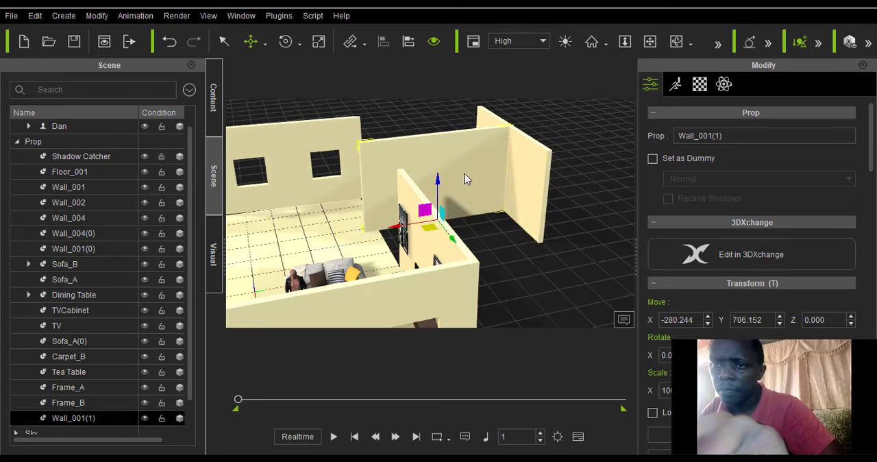
drag(457, 243, 447, 209)
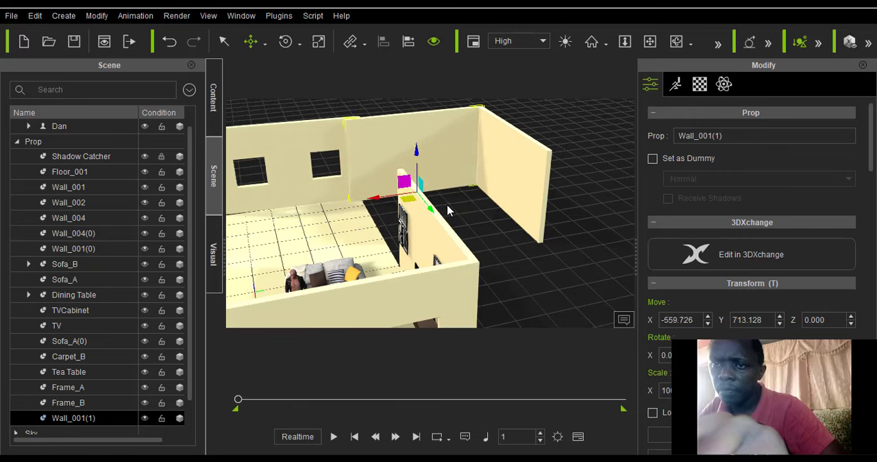
click(486, 214)
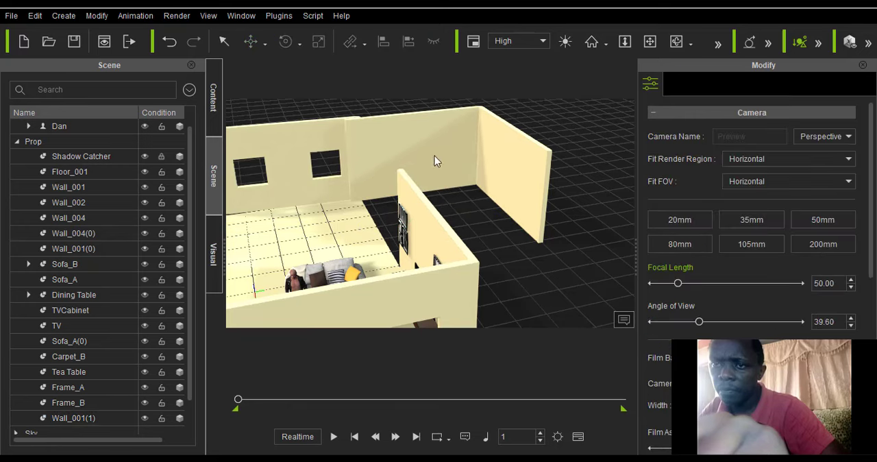
click(424, 136)
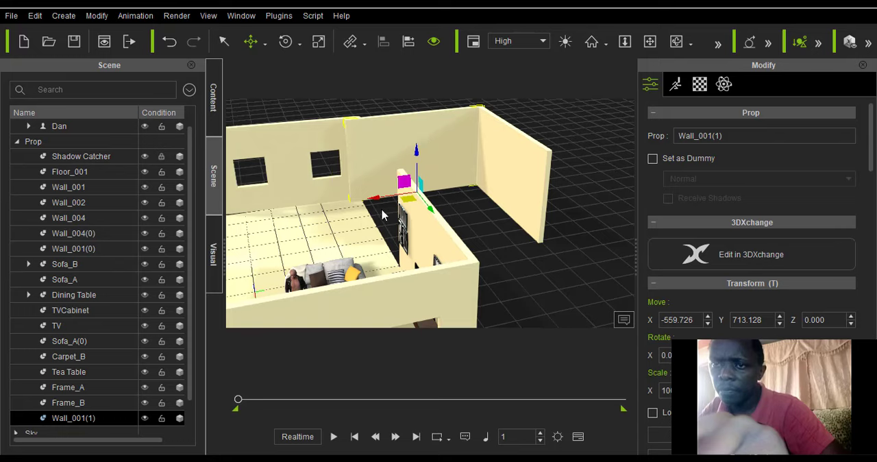
drag(393, 198, 399, 200)
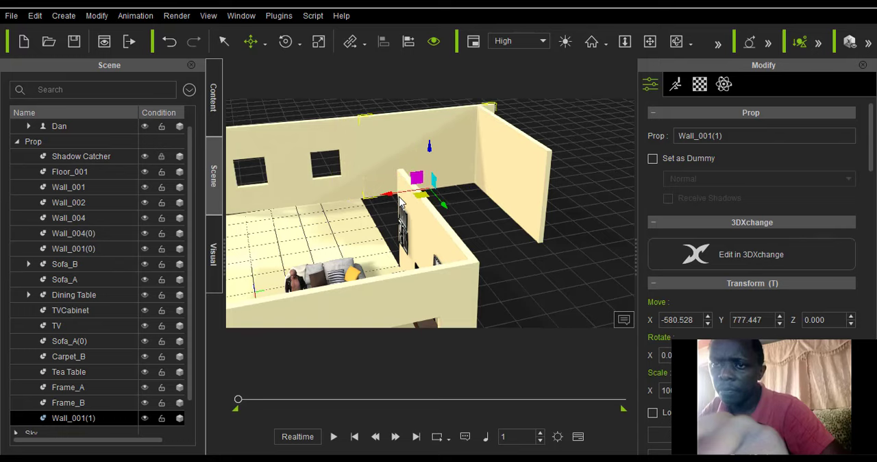
Move Wall_001(0) out to about Y 1060 to meet Wall_001(1), and duplicate Wall_001(1) to the opposite side at about X 21, Y 777.
click(510, 182)
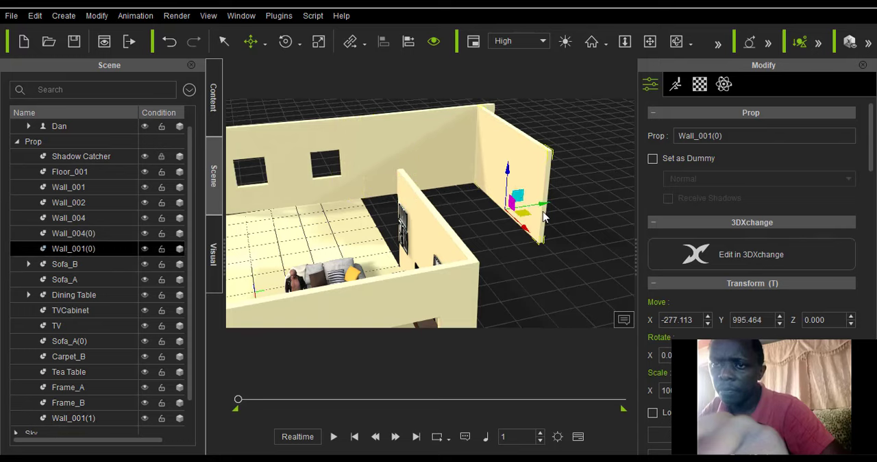
drag(544, 208, 557, 205)
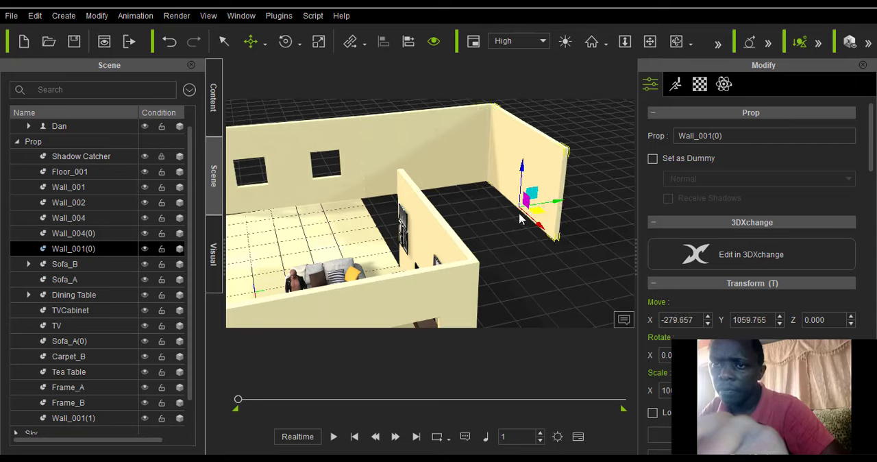
click(406, 131)
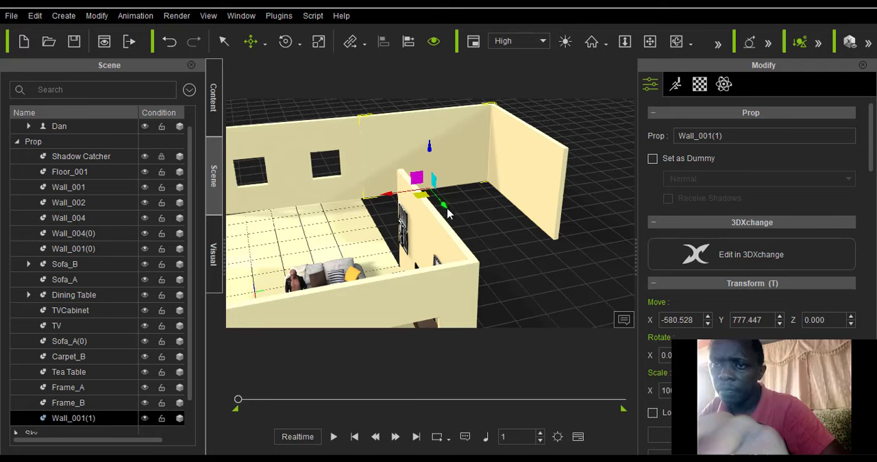
ctrl+drag(446, 209, 504, 288)
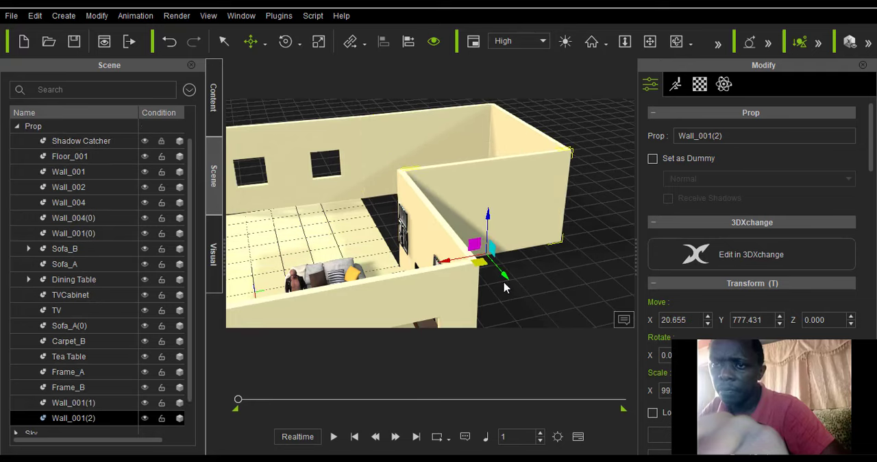
Move Floor_001 under the newly walled extension, to about X 0.6, Y 787.
click(676, 43)
drag(275, 239, 367, 247)
drag(528, 242, 388, 244)
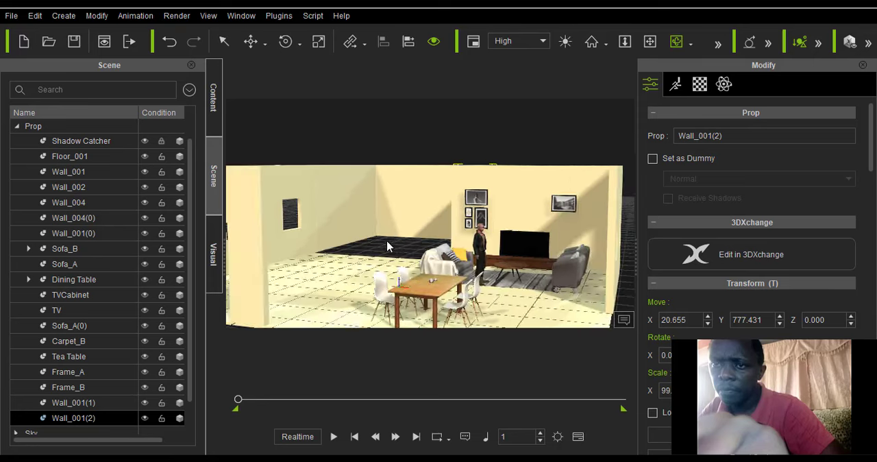
scroll(361, 262, up, 4)
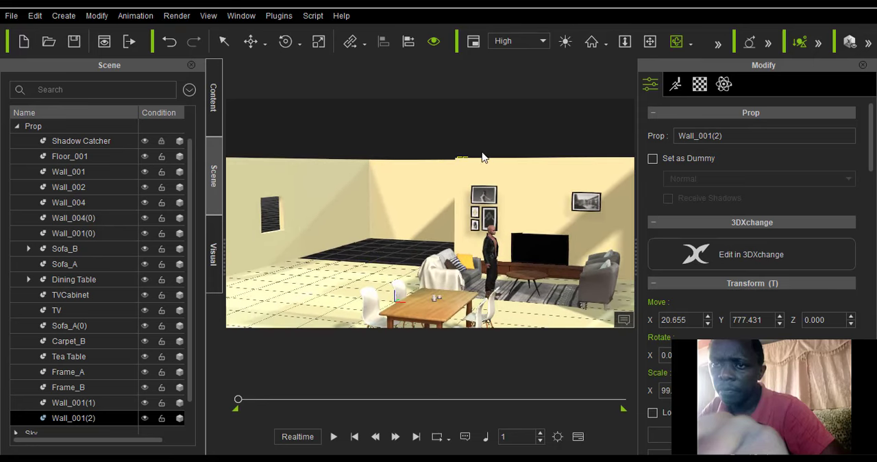
scroll(481, 157, up, 2)
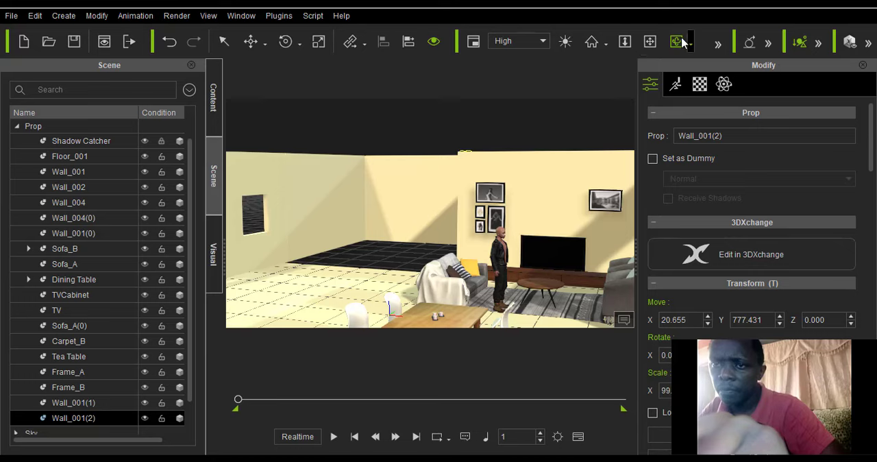
scroll(439, 196, down, 3)
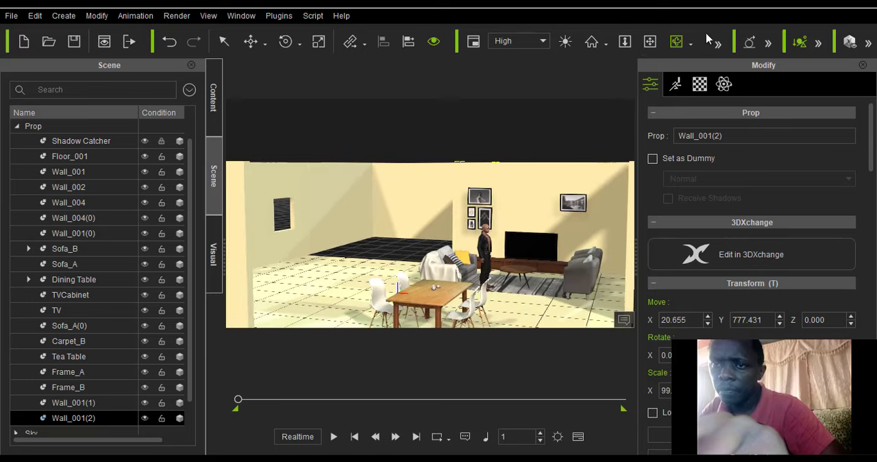
drag(479, 236, 341, 261)
click(251, 42)
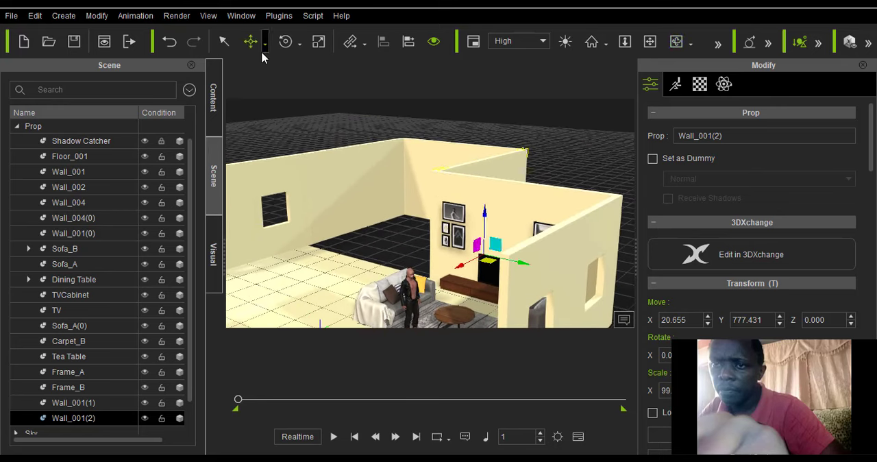
click(265, 47)
click(267, 83)
click(326, 291)
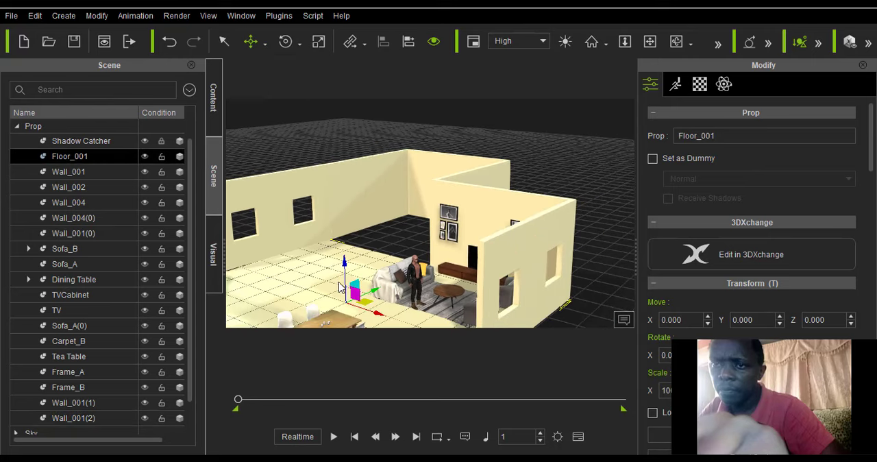
drag(373, 293, 488, 276)
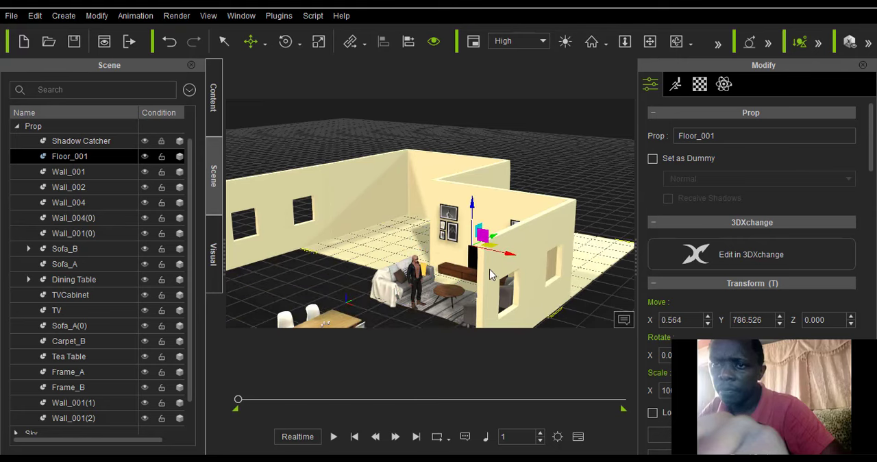
Duplicate Floor_001 back under the original furnished room, to about X 18, Y 18.
scroll(485, 263, up, 1)
click(678, 43)
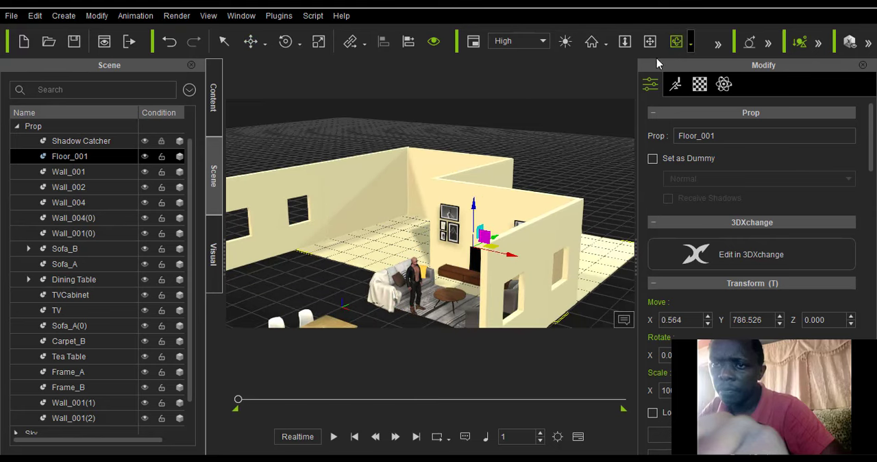
drag(523, 233, 493, 281)
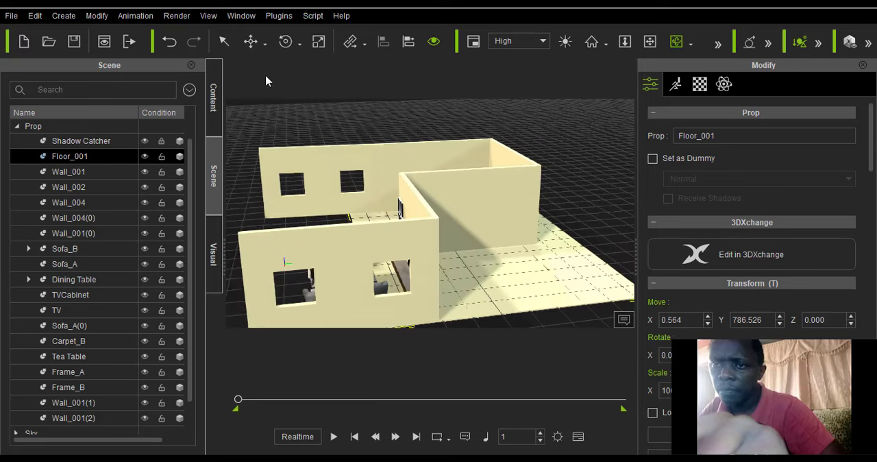
click(265, 47)
click(295, 81)
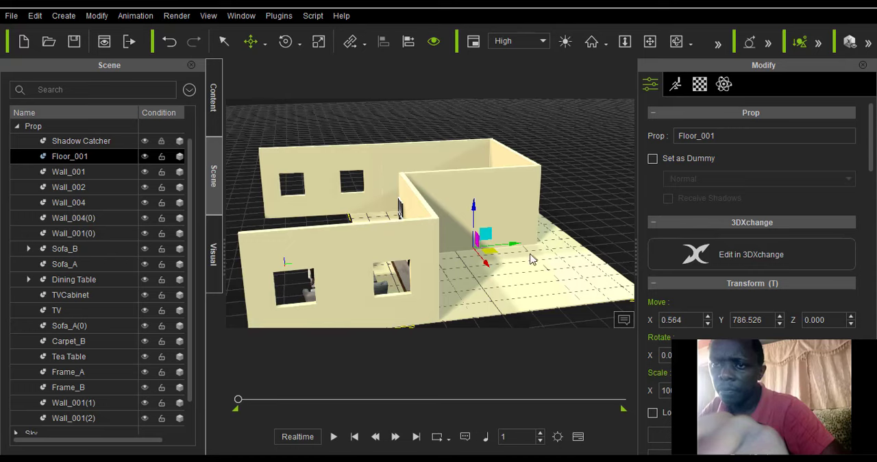
ctrl+drag(513, 246, 355, 286)
Shift the floor copy Floor_001(0) sideways to X 0, Y 18.26 so it lines up with the first floor.
scroll(552, 178, up, 1)
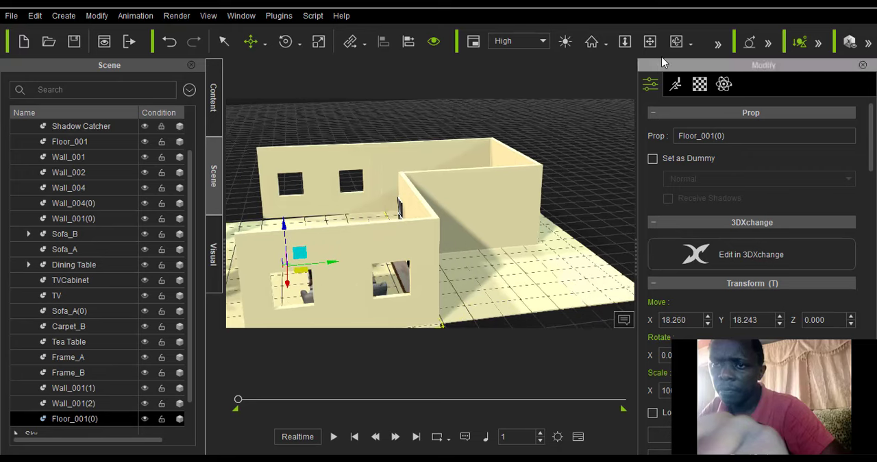
click(676, 42)
drag(226, 275, 351, 248)
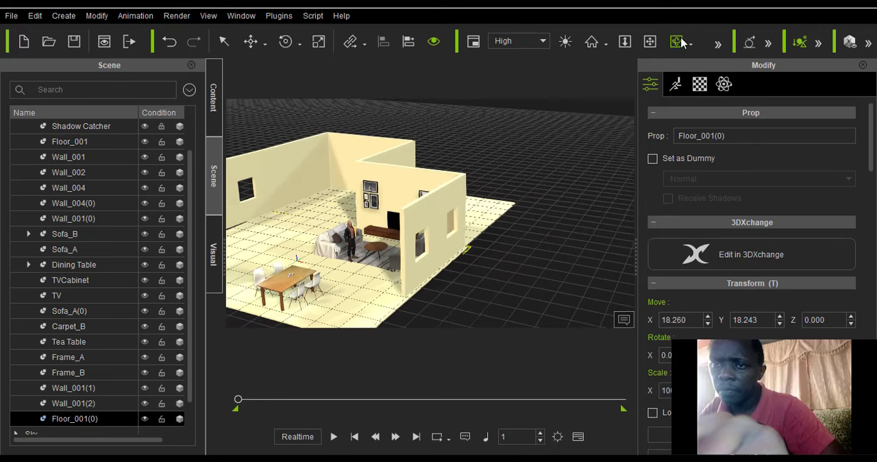
click(653, 42)
drag(325, 198, 422, 239)
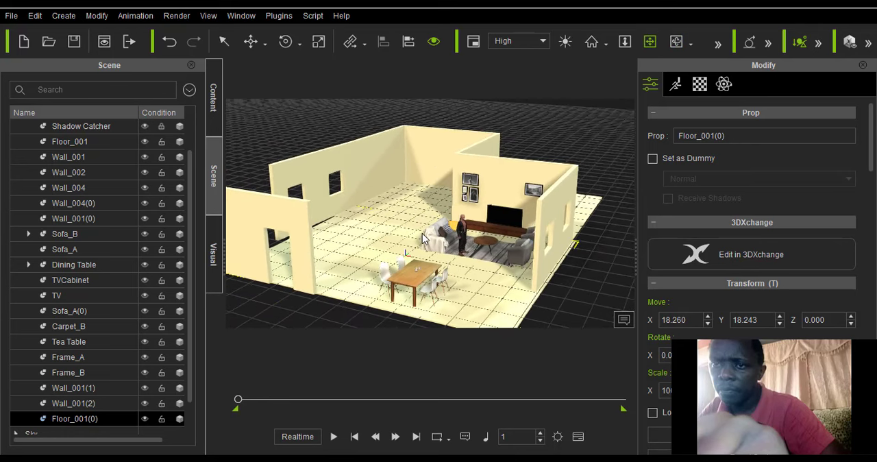
click(252, 42)
click(265, 46)
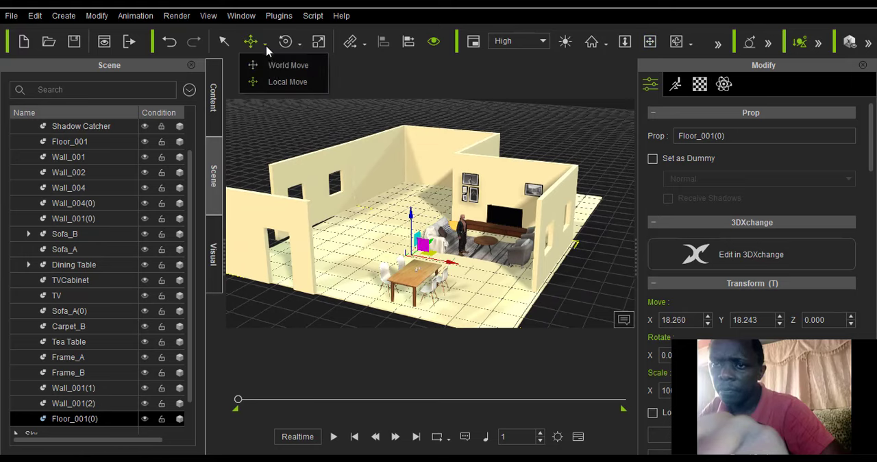
click(274, 81)
drag(449, 266, 441, 269)
key(ctrl+z)
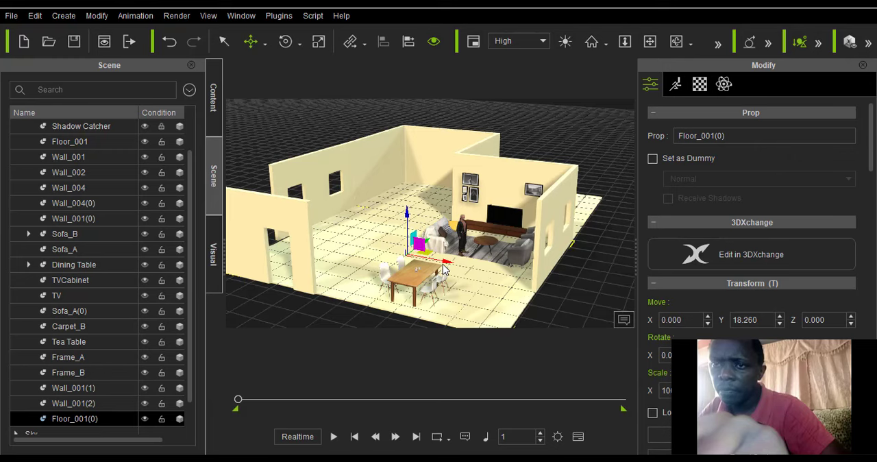
Inspect the extended room and its joined floors from a low angle facing the dining table and TV wall.
scroll(444, 267, down, 1)
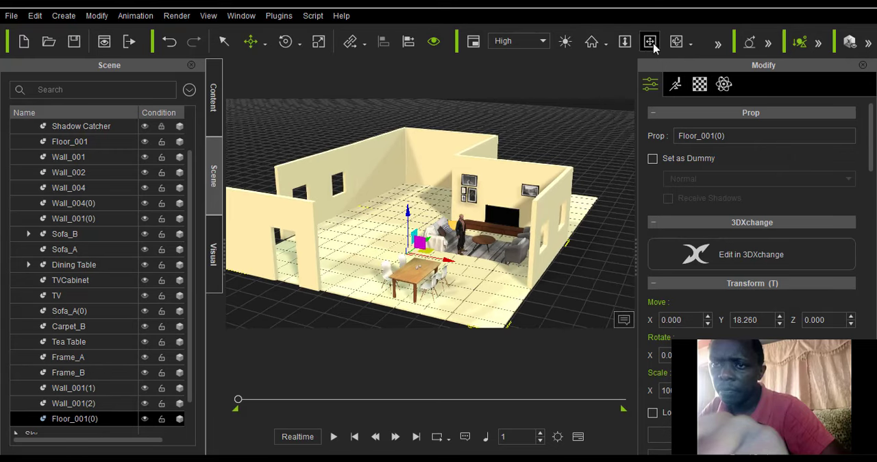
click(676, 41)
drag(404, 218, 409, 187)
scroll(411, 203, up, 5)
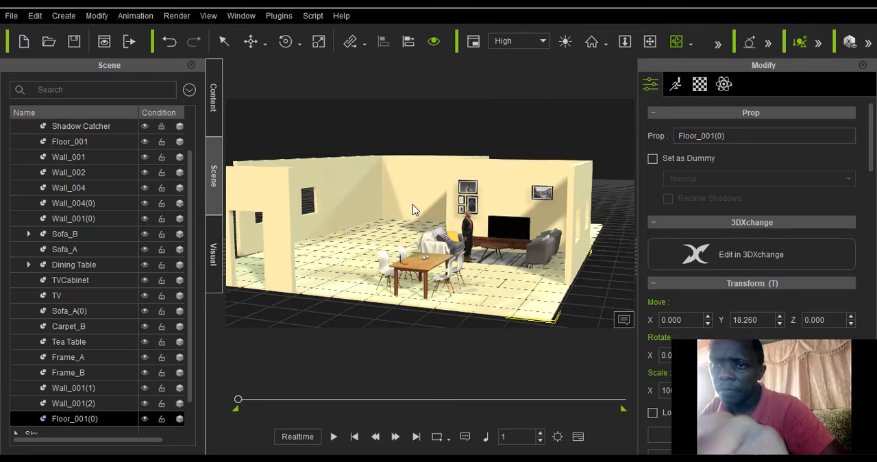
scroll(413, 204, up, 2)
scroll(396, 272, up, 1)
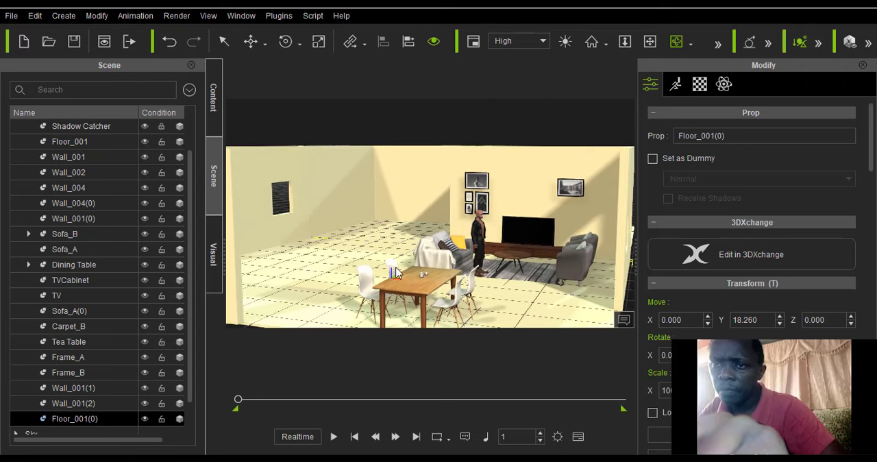
click(251, 41)
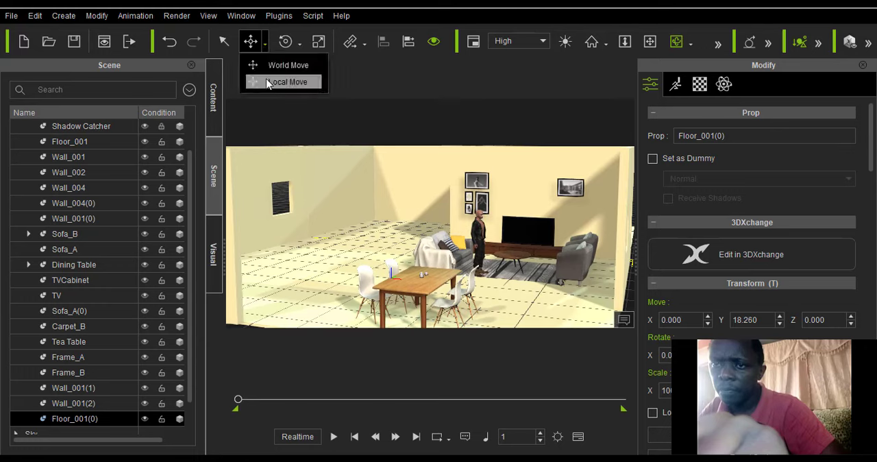
click(265, 80)
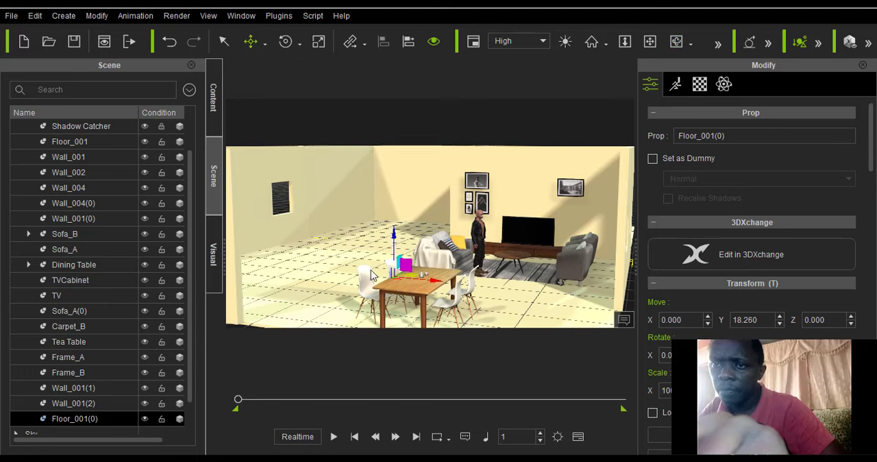
drag(436, 284, 359, 270)
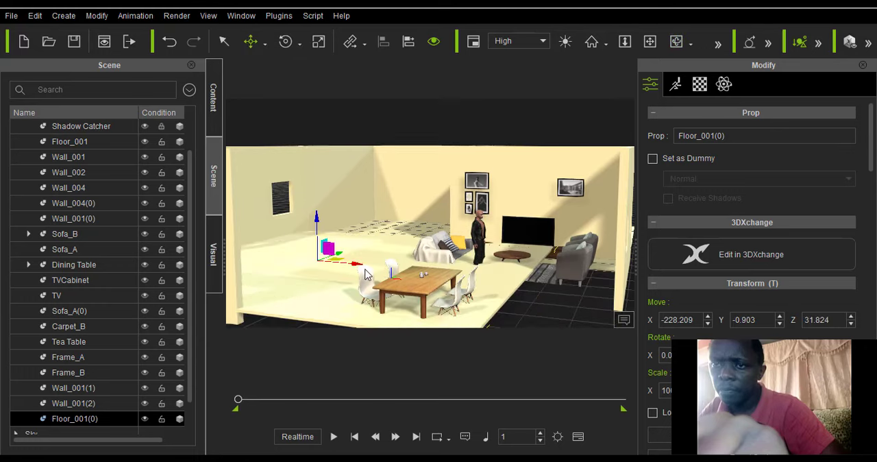
key(ctrl+z)
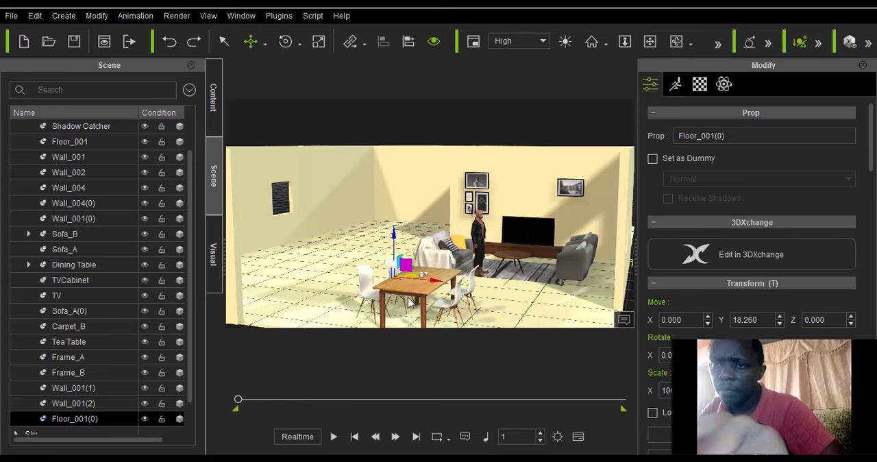
Move the Dining Table set from the front of the room to behind Sofa_B, about X -170, Y 287, Z 33.
scroll(411, 298, down, 2)
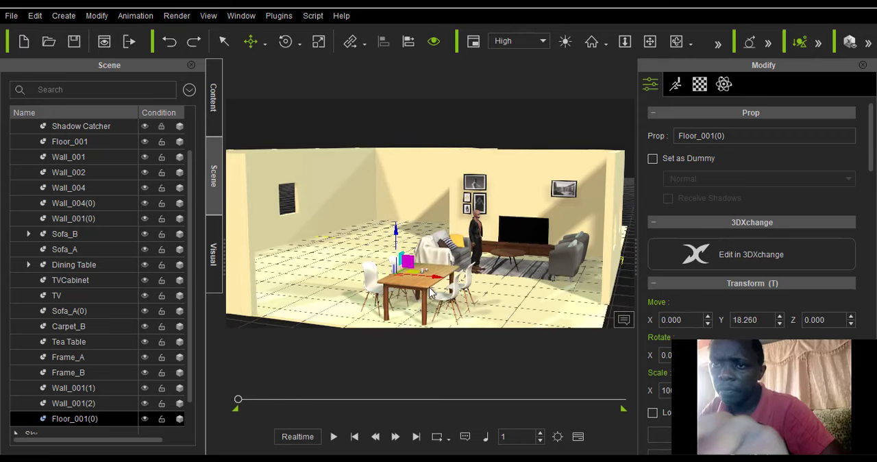
click(430, 291)
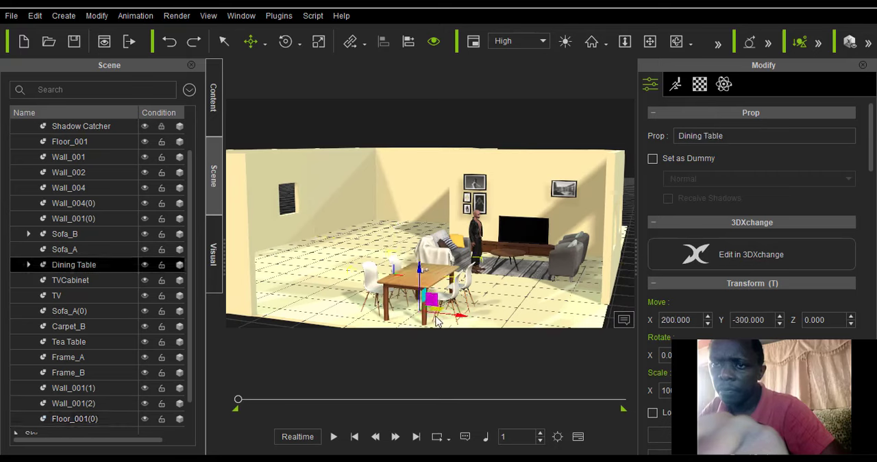
drag(456, 316, 427, 205)
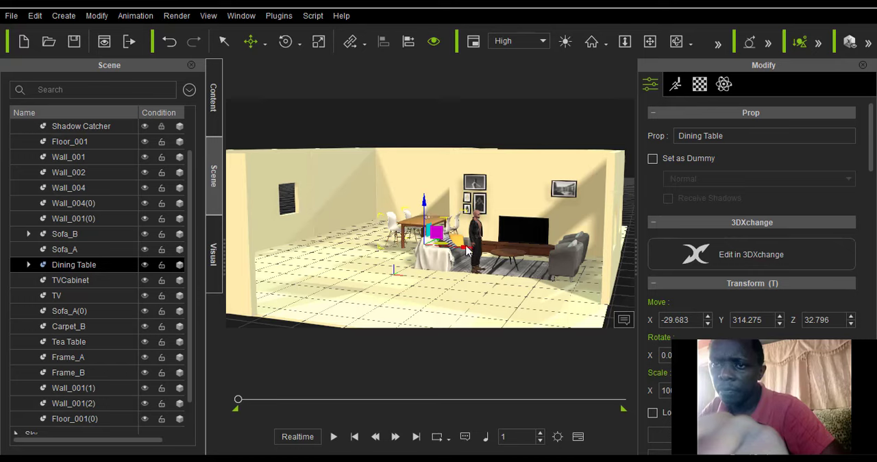
drag(428, 248, 421, 247)
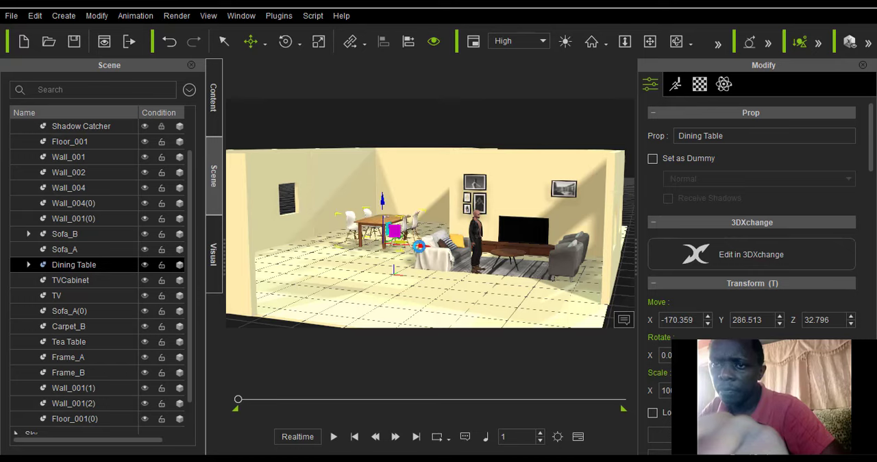
scroll(421, 250, up, 5)
scroll(422, 255, up, 2)
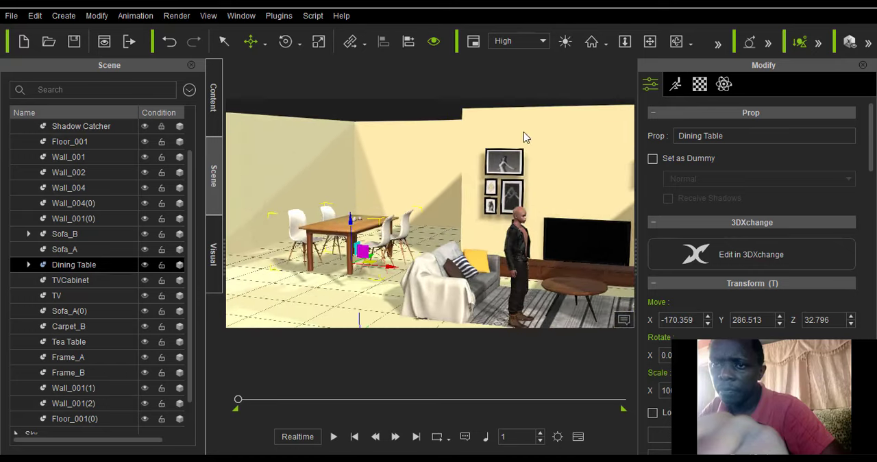
Push the Dining Table set deeper into the room extension along its local Y axis, to about Y 577.
click(676, 43)
drag(393, 231, 206, 65)
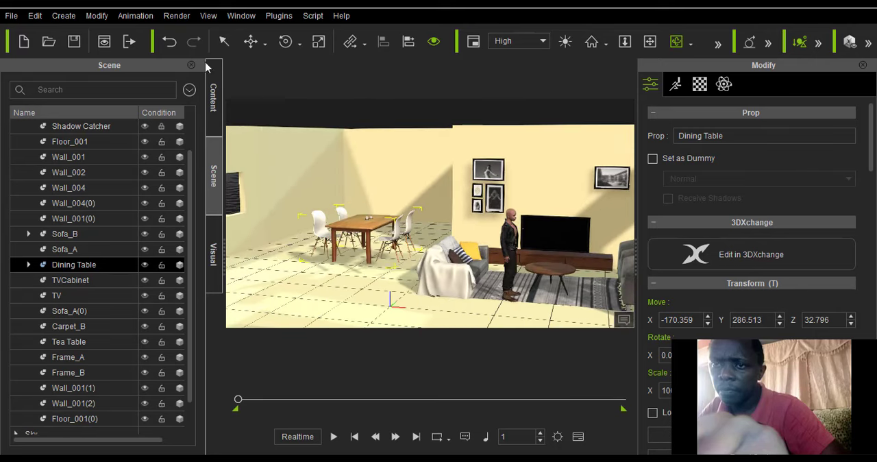
click(261, 48)
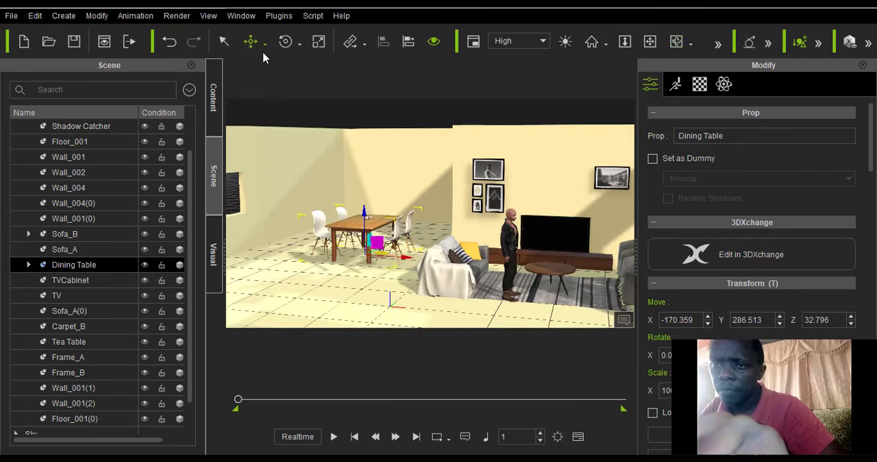
click(677, 42)
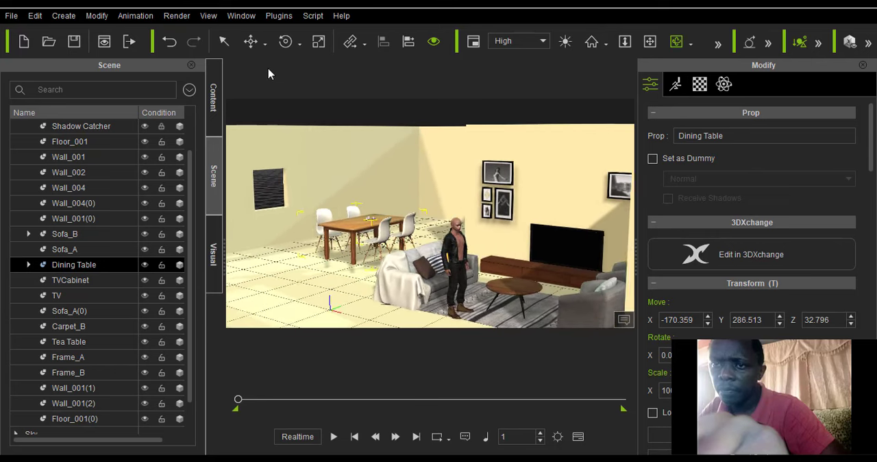
click(264, 44)
click(284, 81)
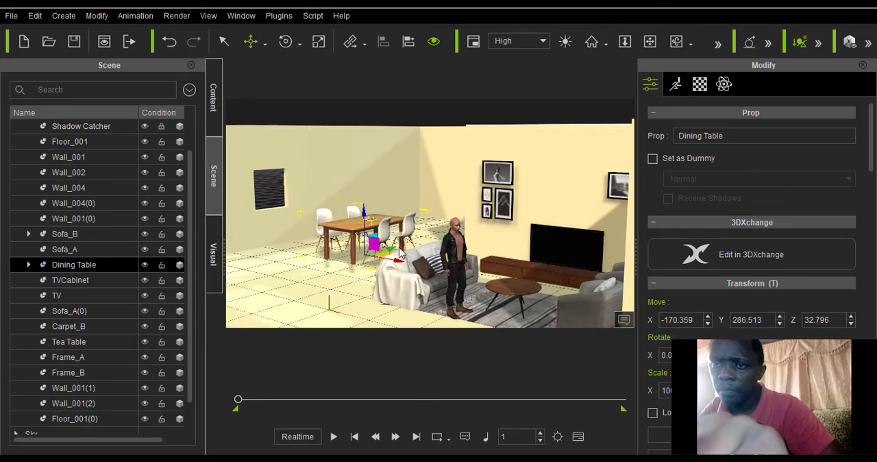
drag(390, 255, 451, 252)
Inspect the dining table's position in the extension and the overall room layout from several angles.
click(677, 42)
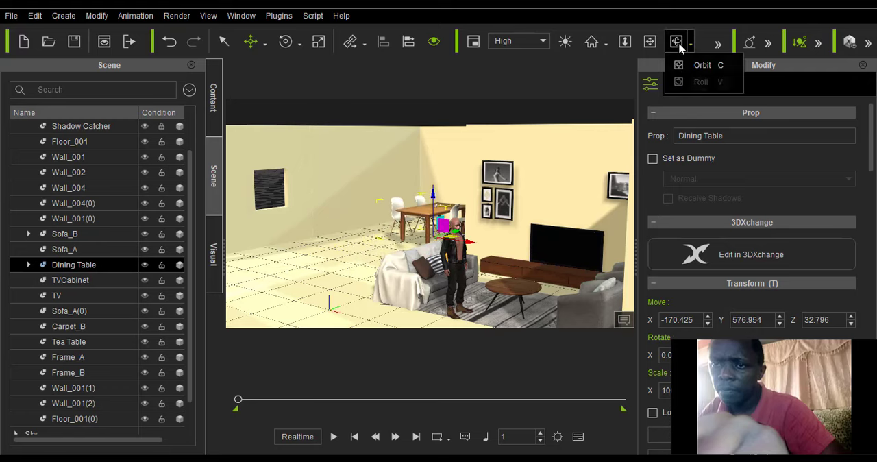
click(350, 258)
scroll(329, 223, down, 3)
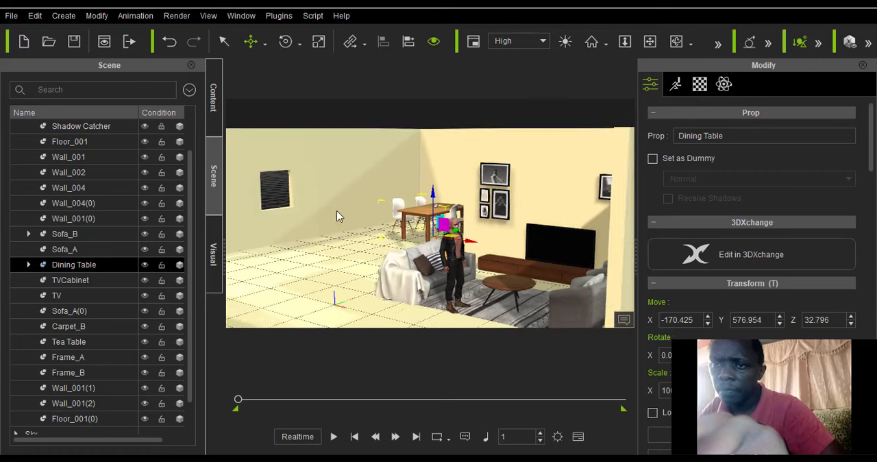
click(678, 41)
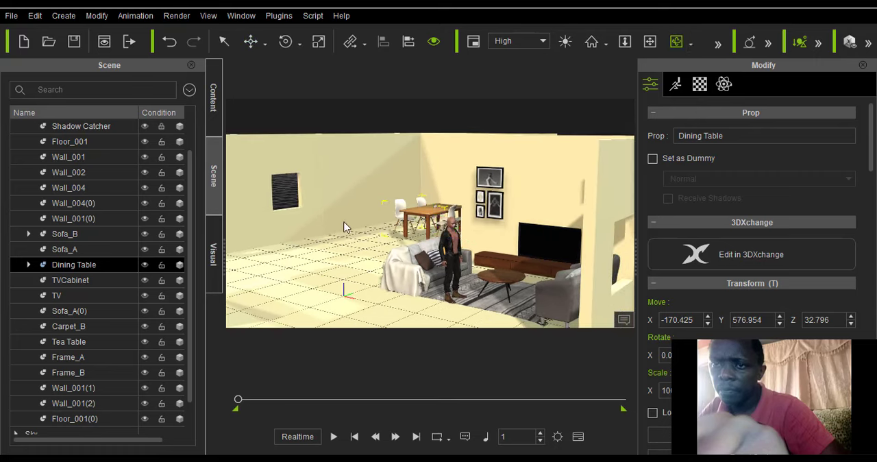
drag(344, 228, 541, 215)
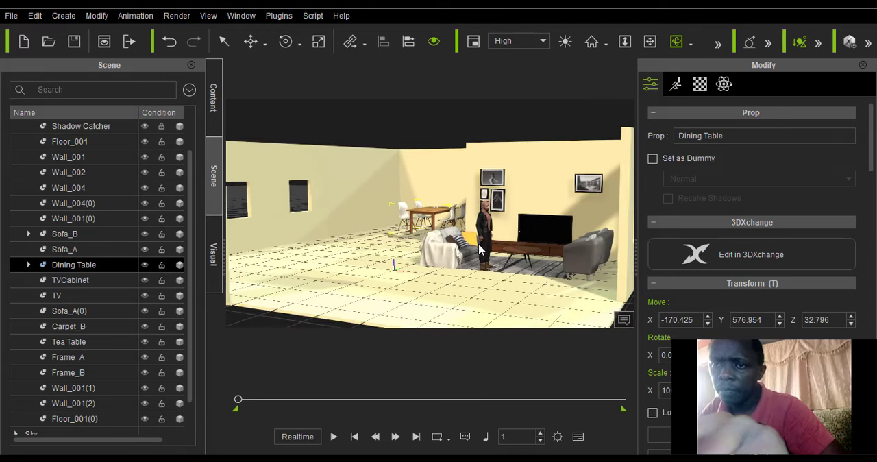
drag(478, 250, 487, 237)
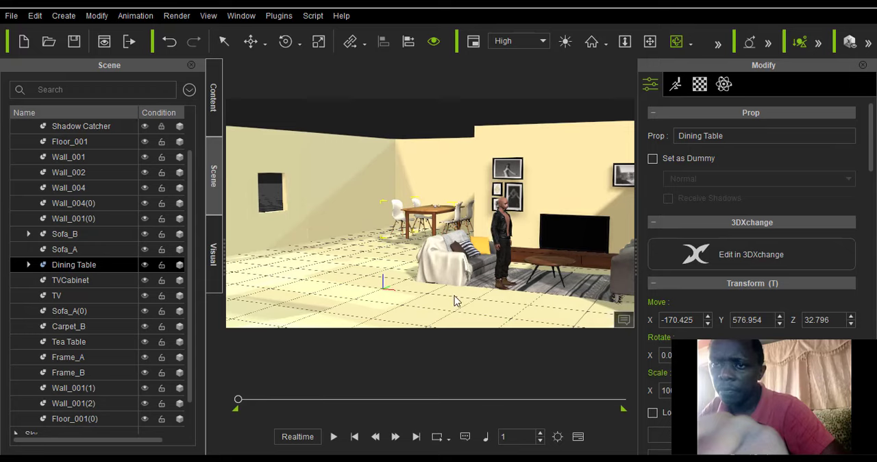
Raise Sofa_B to about Z 14.9 and move it forward, away from the TV wall, to about X 80, Y 145.
click(266, 44)
click(288, 80)
click(446, 266)
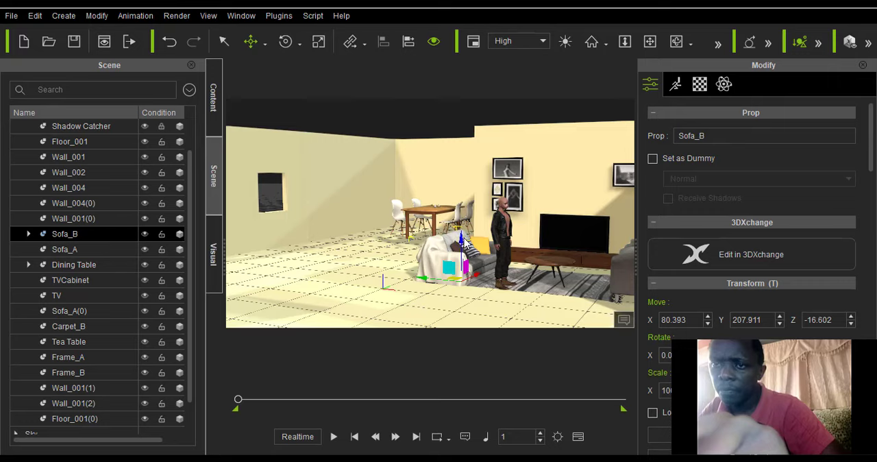
scroll(466, 241, down, 2)
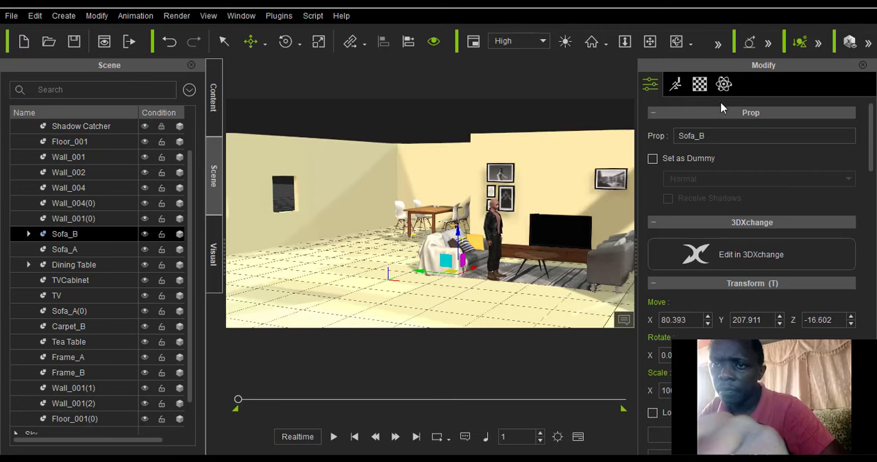
click(674, 44)
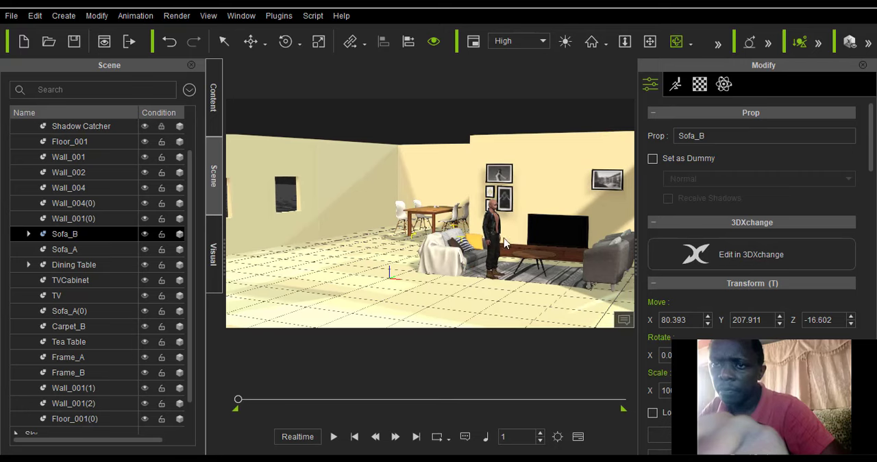
scroll(505, 243, up, 3)
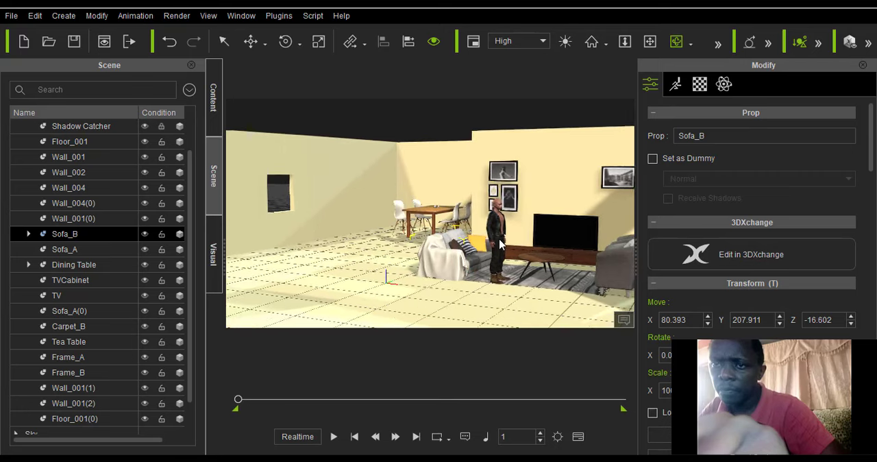
click(266, 48)
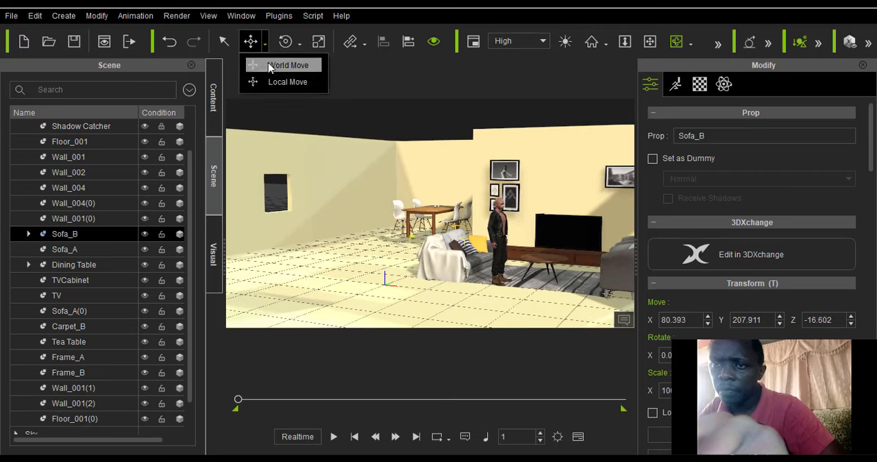
click(274, 65)
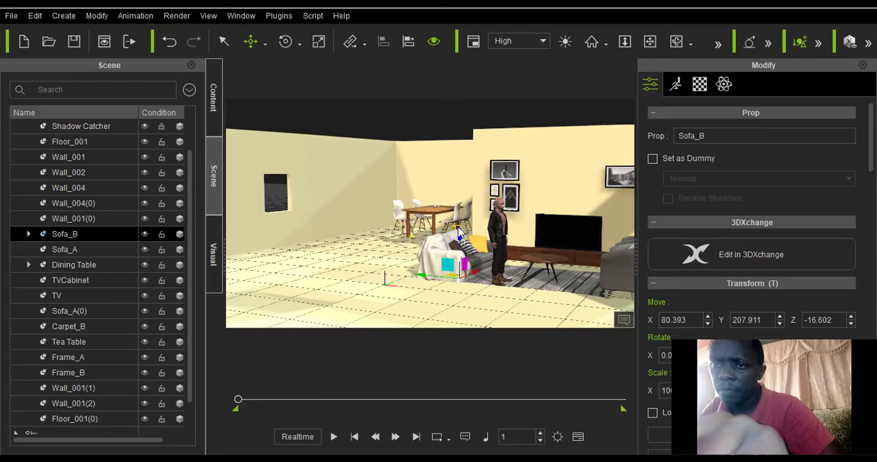
drag(459, 233, 461, 237)
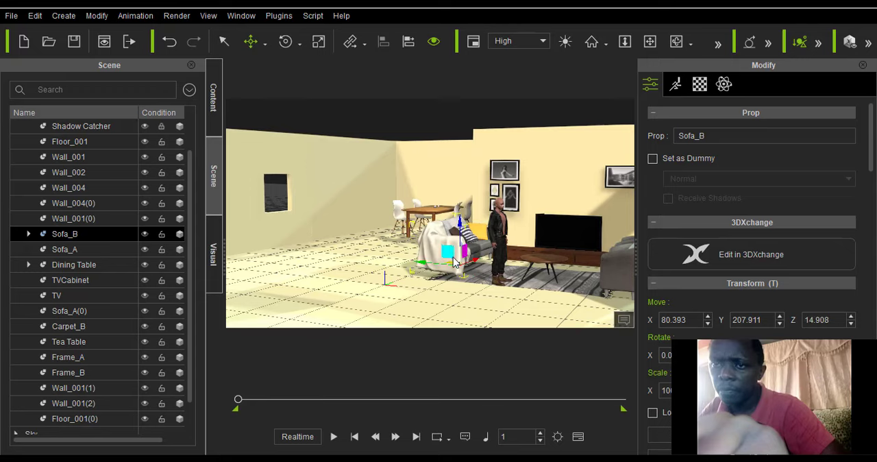
scroll(452, 254, down, 1)
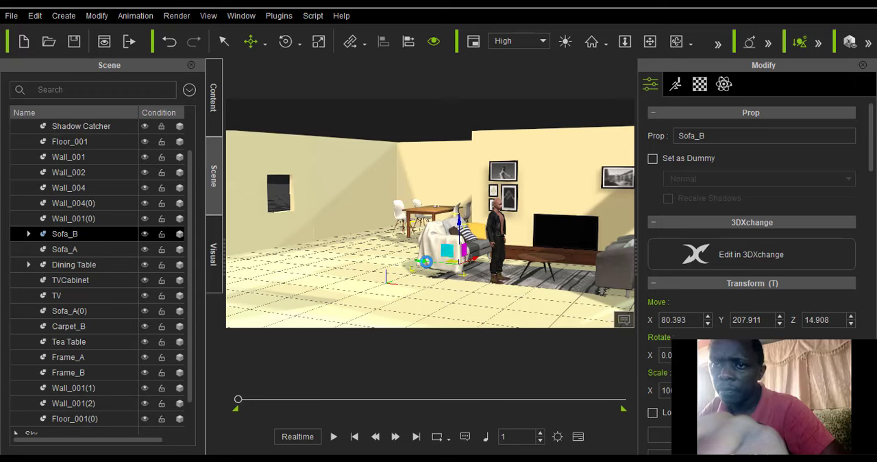
drag(471, 267, 466, 268)
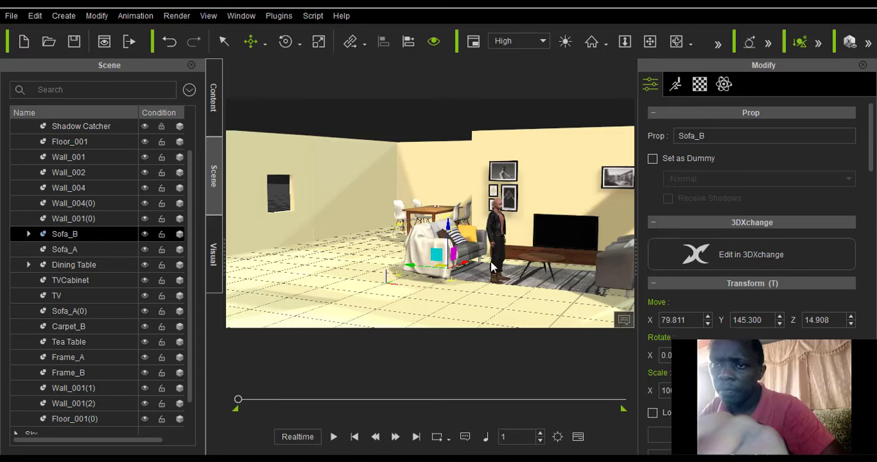
Shift the front armchair Sofa_A(0) toward the windowed wall, to about X 495.6, Y 132.5.
scroll(498, 262, up, 3)
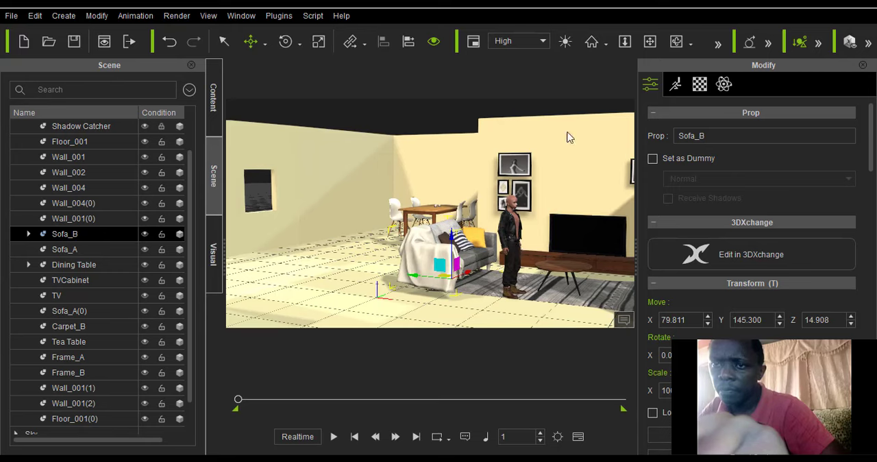
click(648, 43)
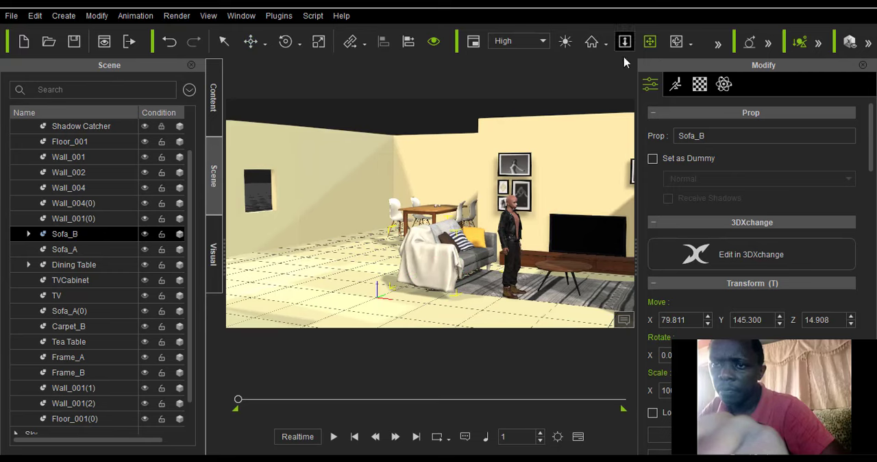
mouse_move(482, 195)
mouse_down()
mouse_move(421, 187)
mouse_move(466, 201)
mouse_up()
click(676, 41)
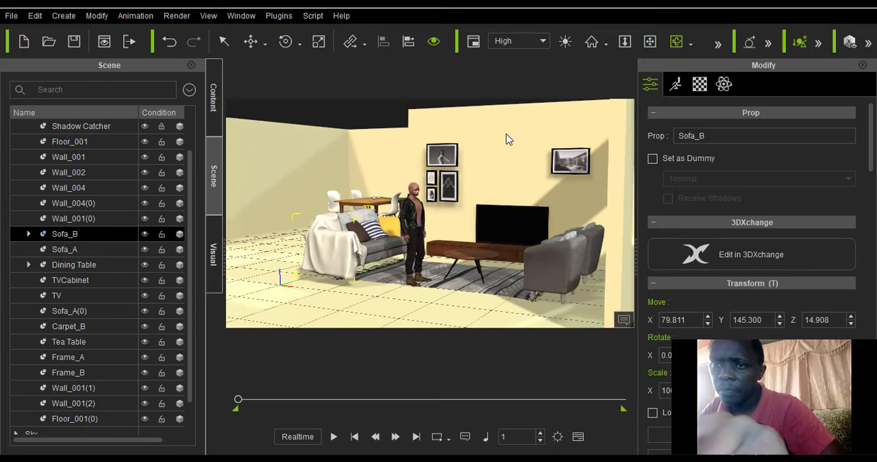
drag(319, 250, 451, 252)
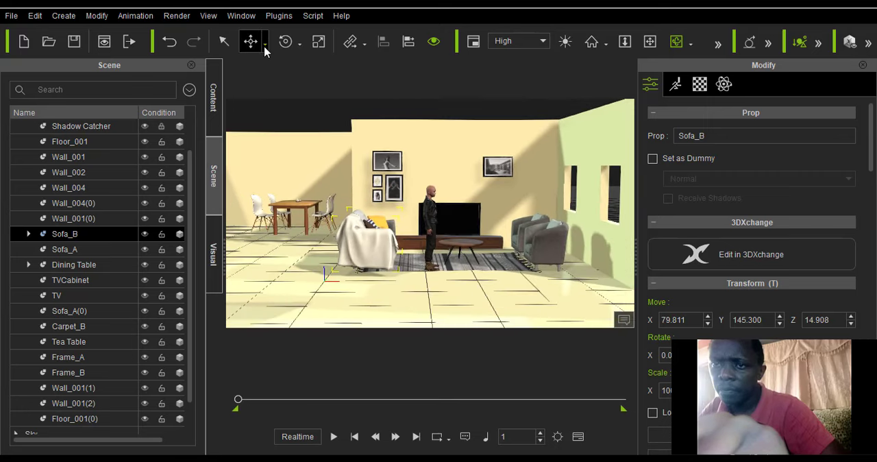
click(265, 44)
click(277, 82)
click(535, 259)
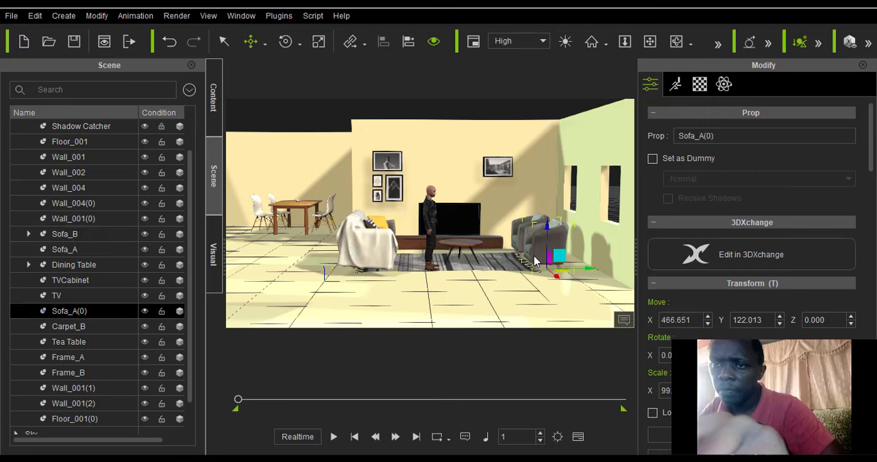
scroll(538, 262, up, 3)
drag(609, 285, 618, 285)
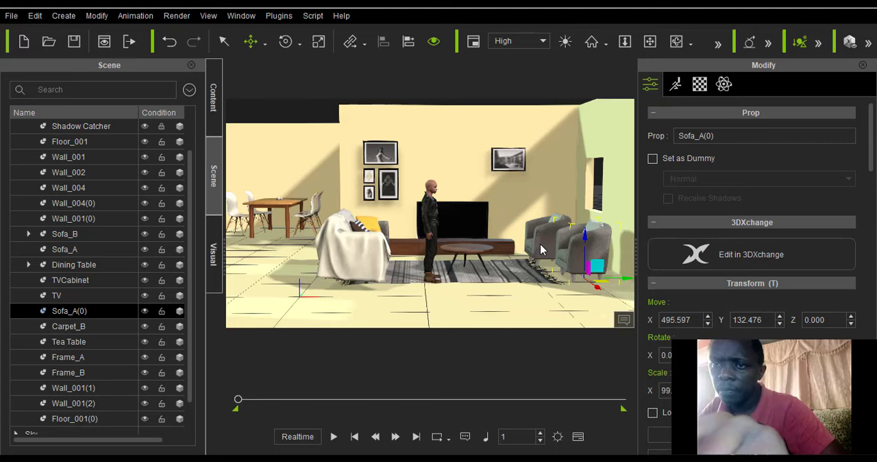
Shift the rear armchair Sofa_A toward the windowed wall to about X 495.6, in line with the front armchair.
scroll(531, 262, down, 2)
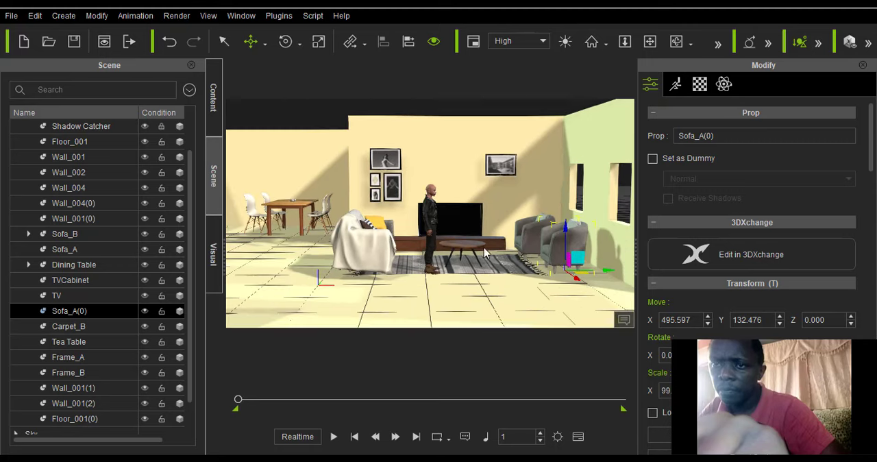
click(533, 243)
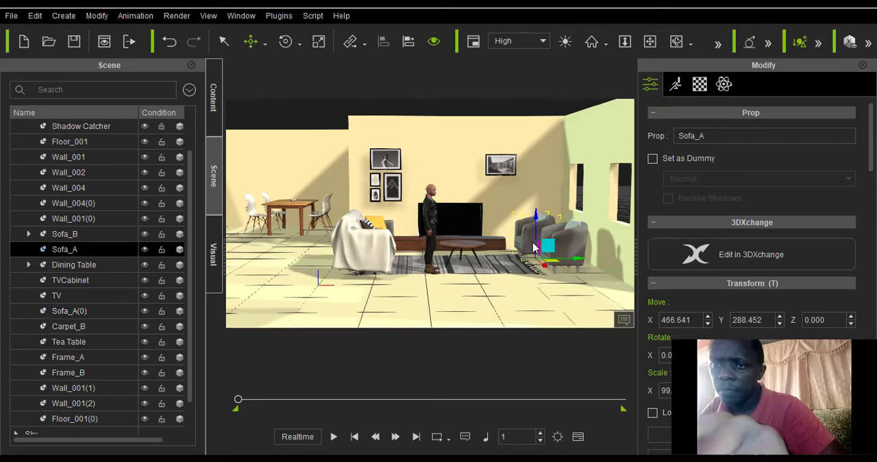
drag(577, 262, 587, 265)
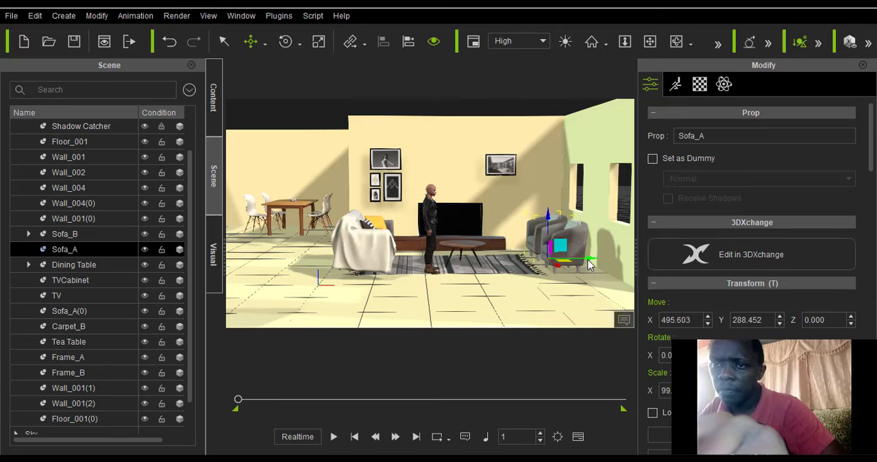
Move Sofa_B farther from the windowed wall and lower it, to about X 55.1, Y 133.4, Z -1.7.
scroll(578, 271, down, 2)
click(675, 43)
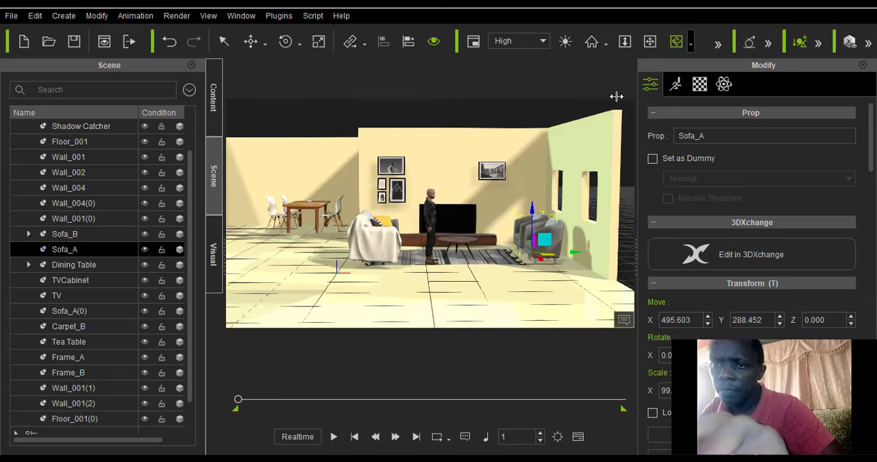
drag(452, 274, 545, 261)
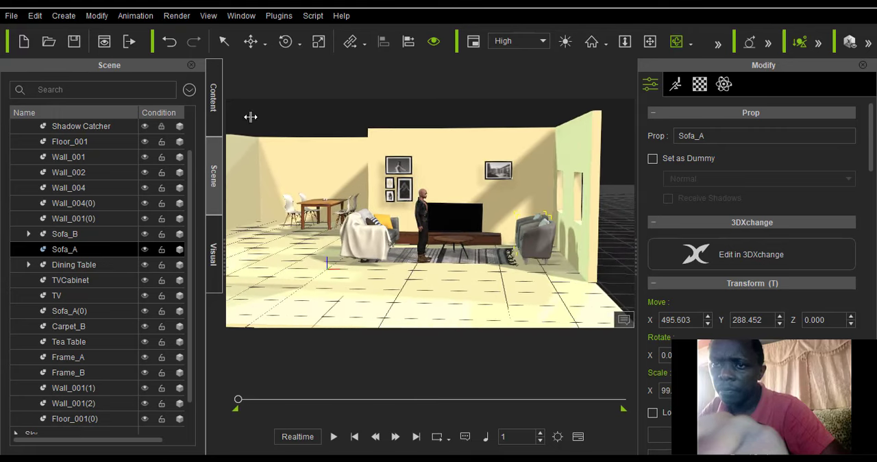
click(253, 40)
click(285, 80)
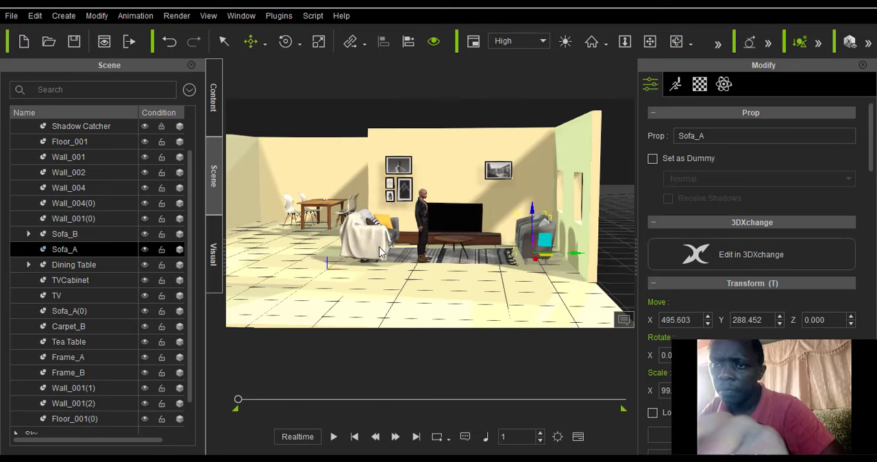
click(379, 254)
click(373, 245)
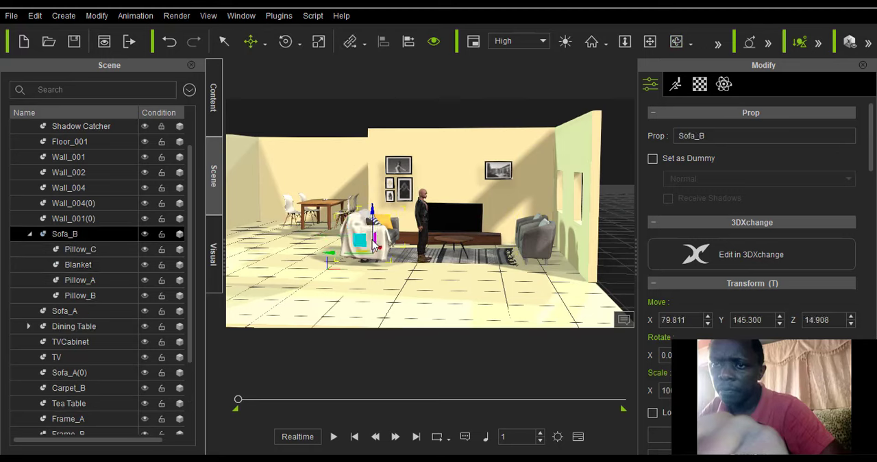
drag(331, 251, 320, 253)
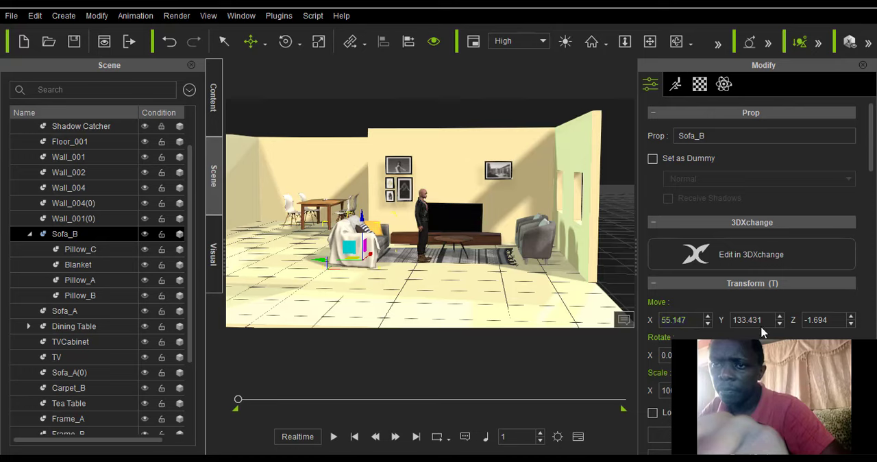
scroll(375, 254, down, 2)
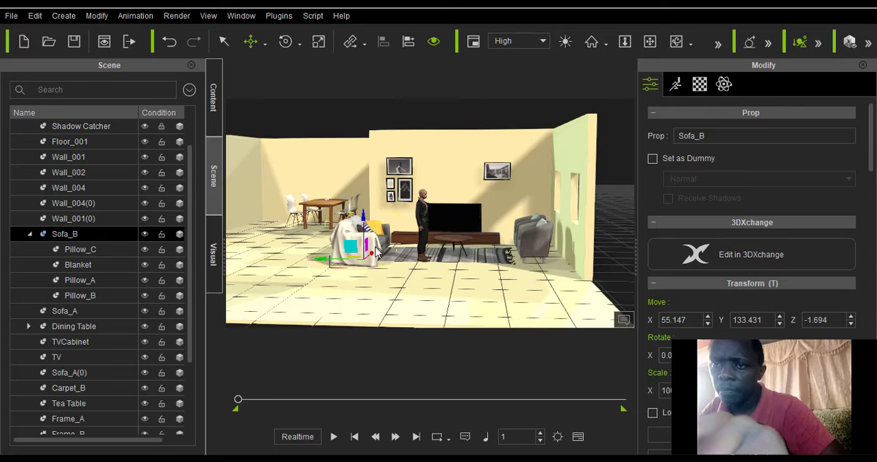
scroll(401, 218, up, 5)
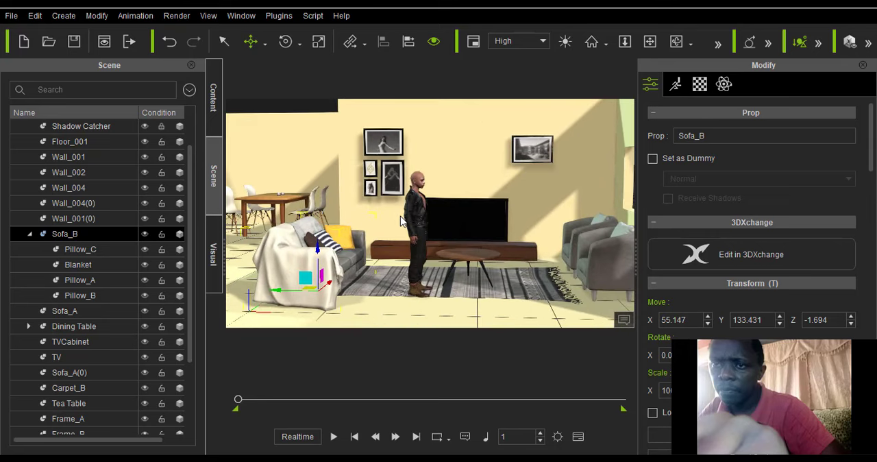
scroll(399, 219, down, 1)
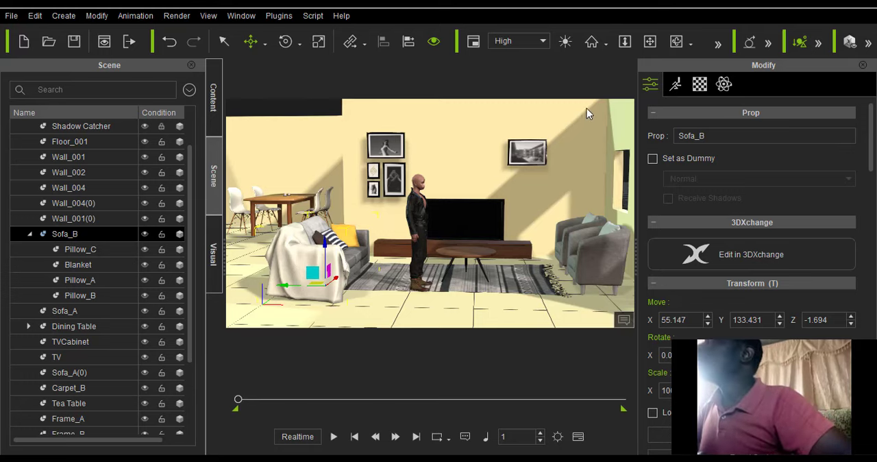
Show the material list of Sofa_B.
click(677, 42)
drag(533, 208, 462, 210)
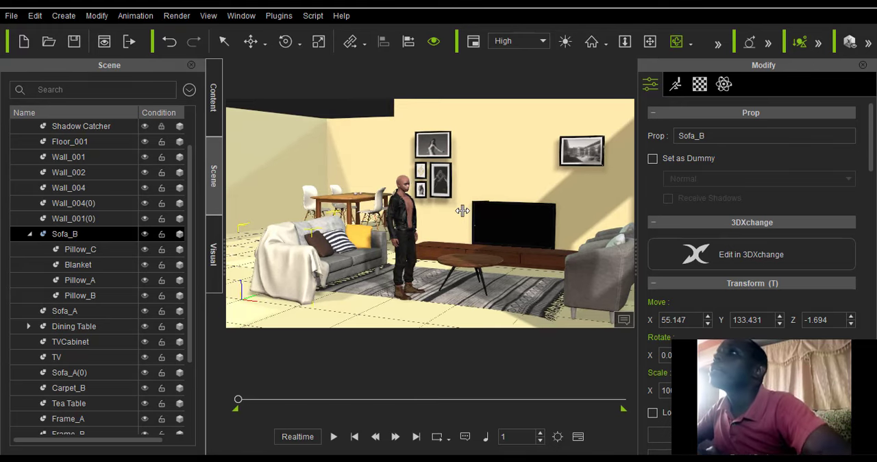
scroll(462, 211, down, 2)
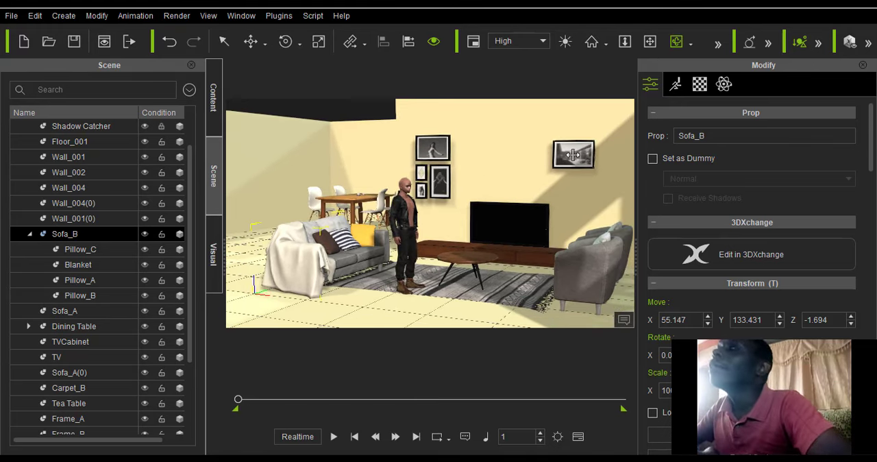
click(699, 90)
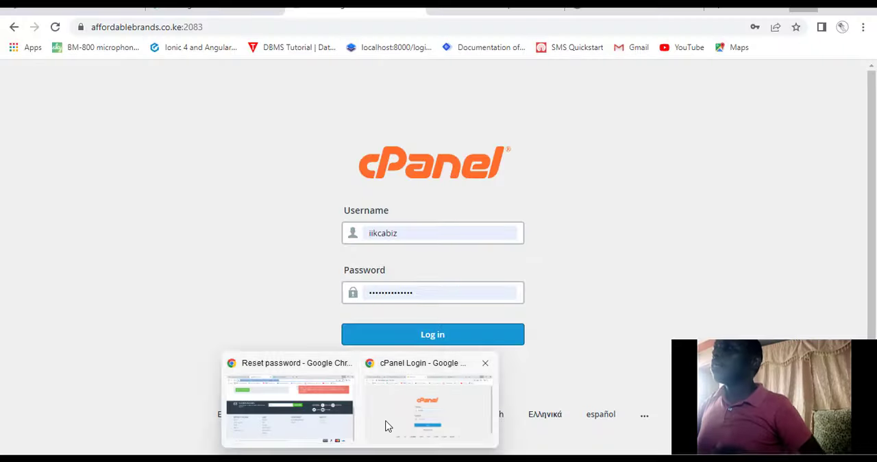
Switch to the Chrome browser and search Google for "wall texture".
click(386, 423)
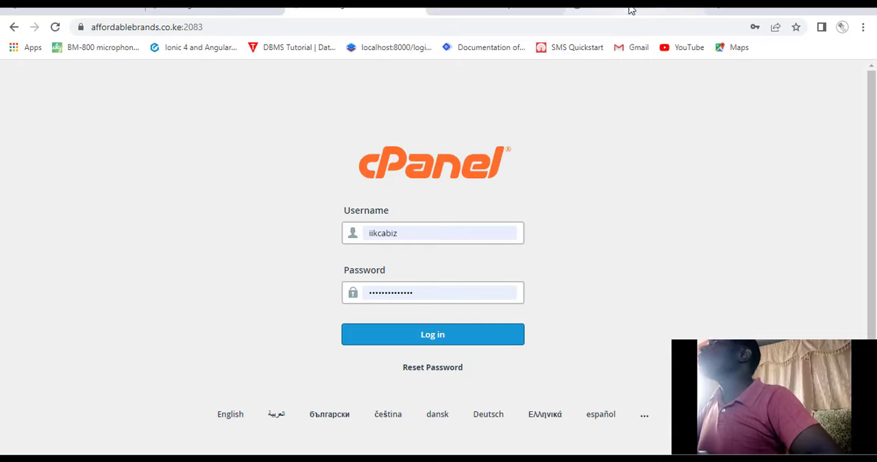
click(415, 7)
click(415, 10)
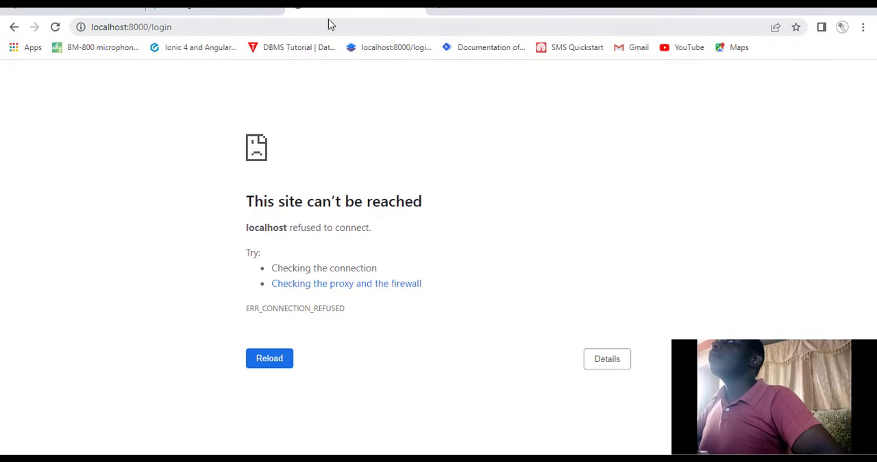
click(414, 9)
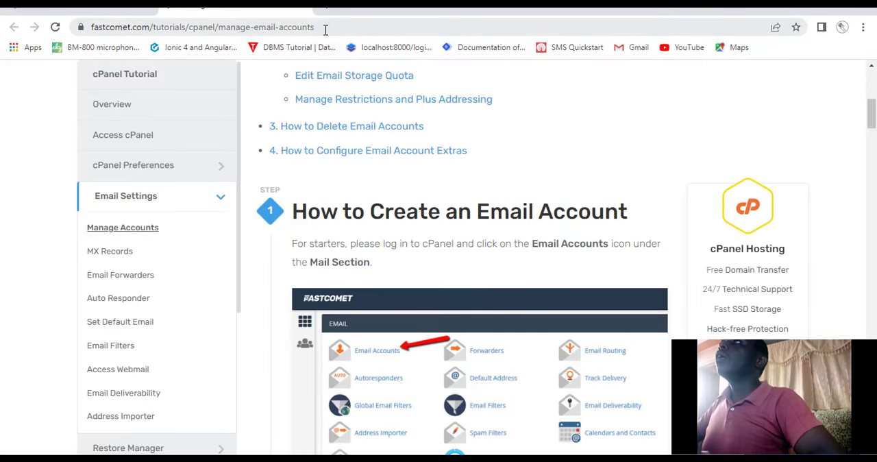
click(325, 27)
text(w)
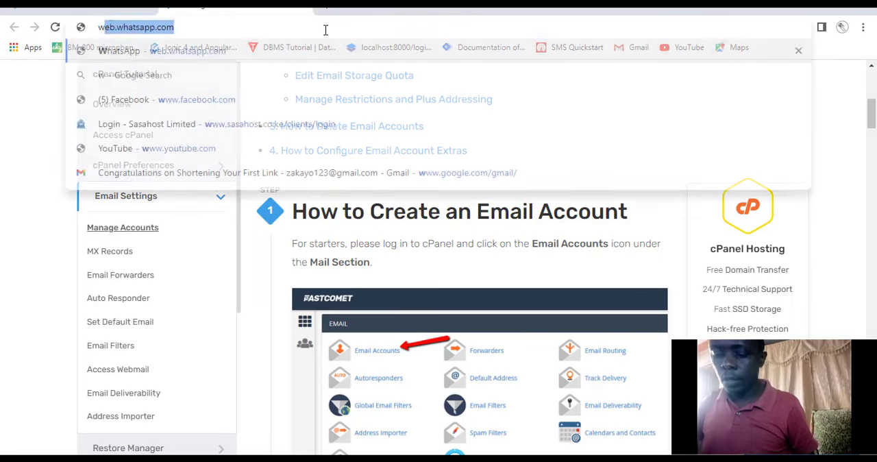
text(alll texture)
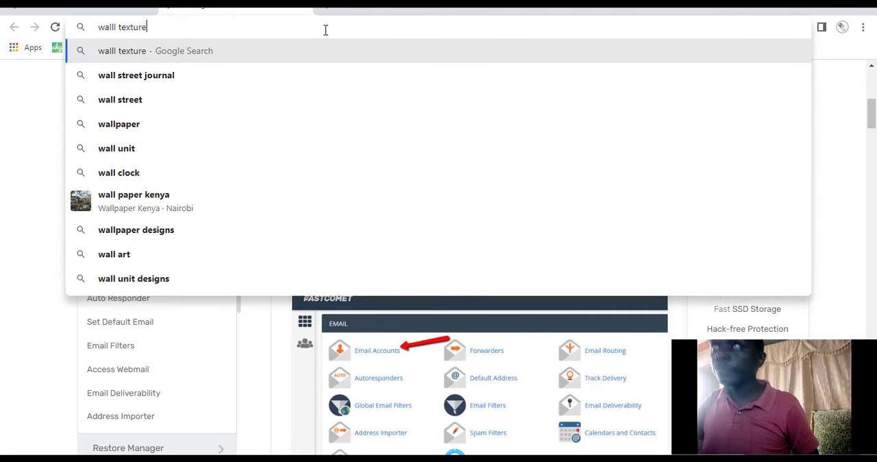
key(Return)
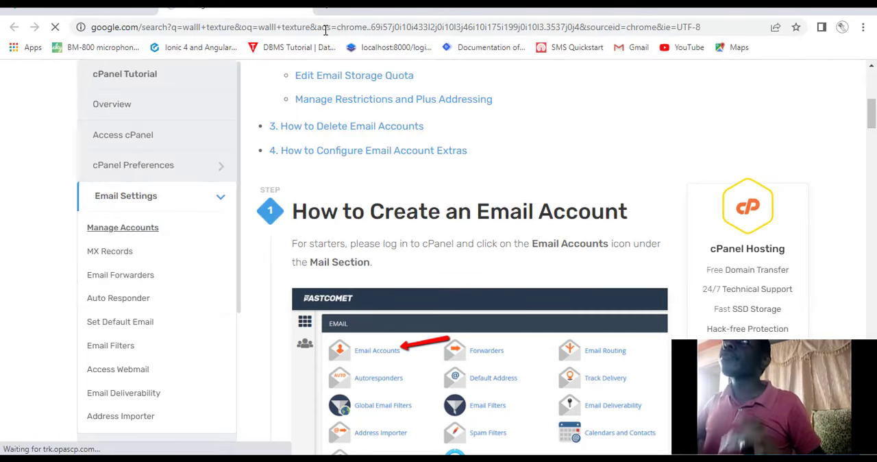
Examine the wall texture search results and thumbnails for a suitable wall surface.
scroll(249, 212, down, 1)
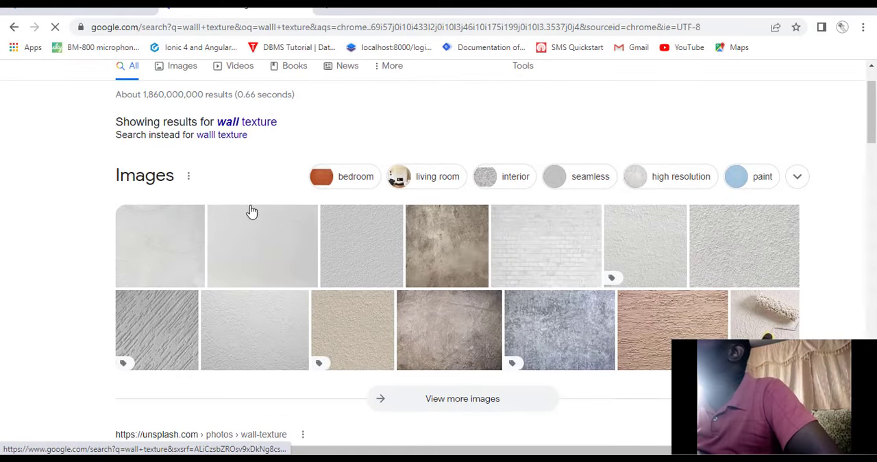
scroll(345, 243, down, 2)
scroll(347, 239, up, 3)
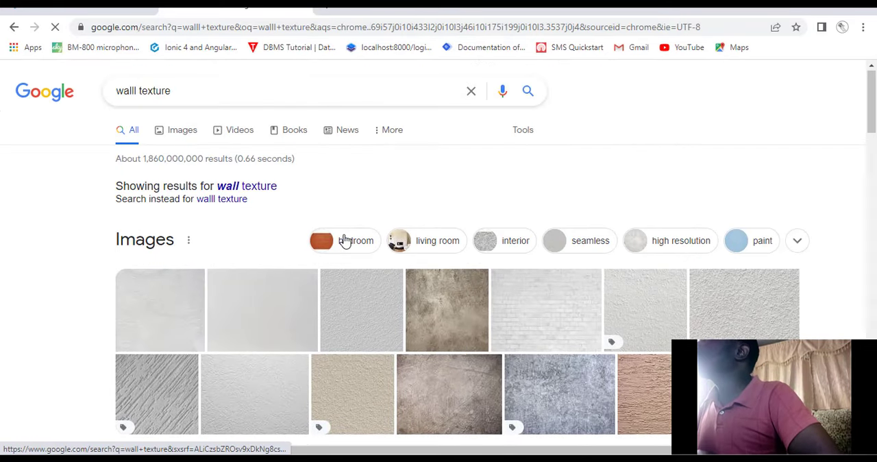
scroll(342, 240, down, 1)
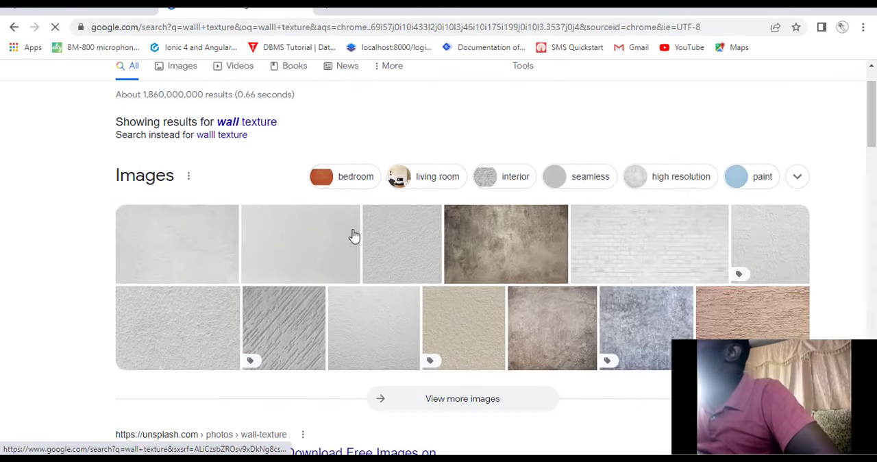
scroll(370, 237, down, 1)
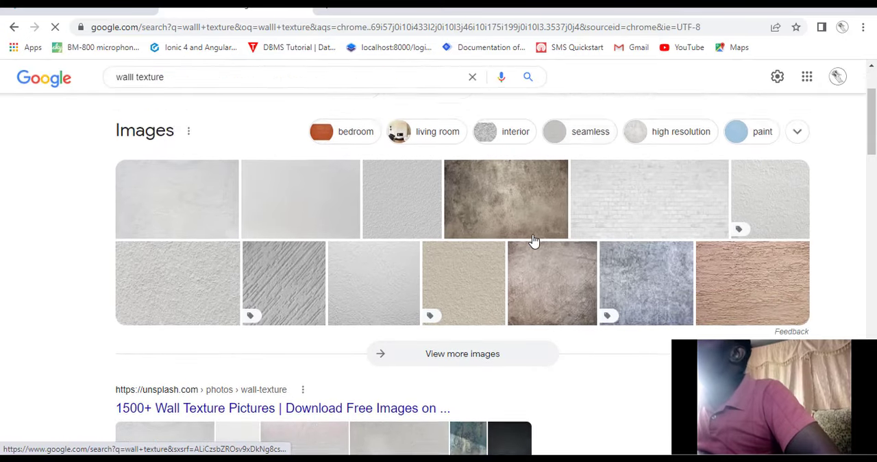
scroll(566, 265, up, 2)
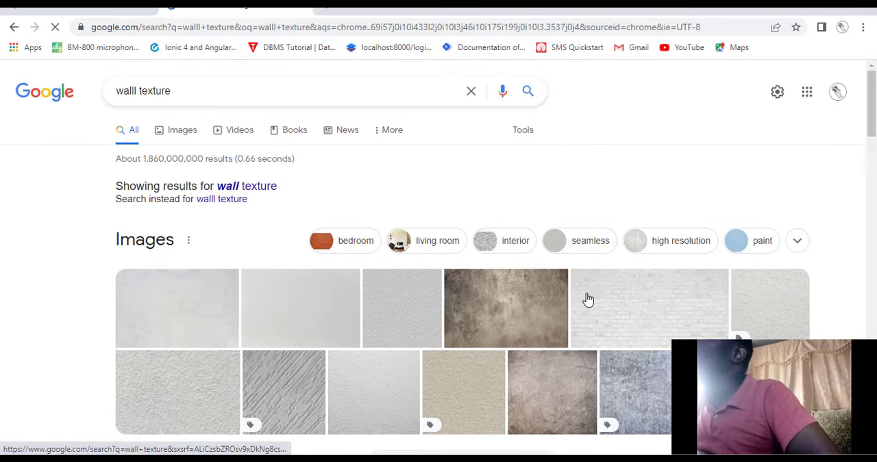
scroll(581, 294, down, 1)
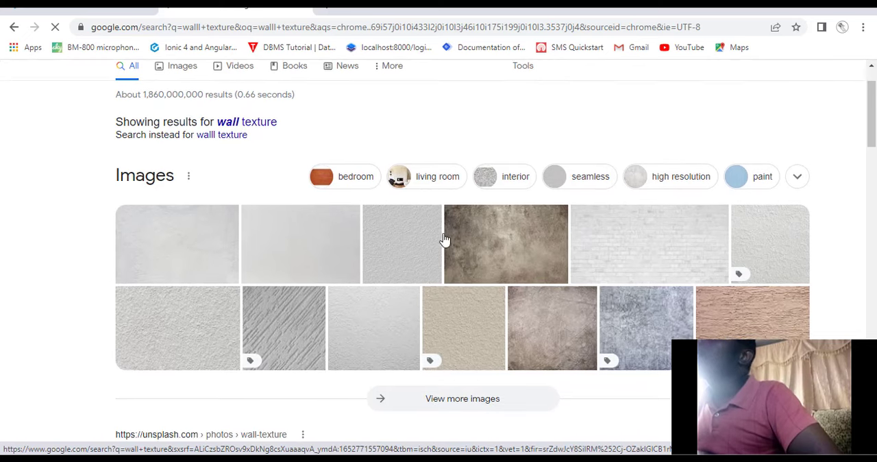
scroll(256, 131, down, 1)
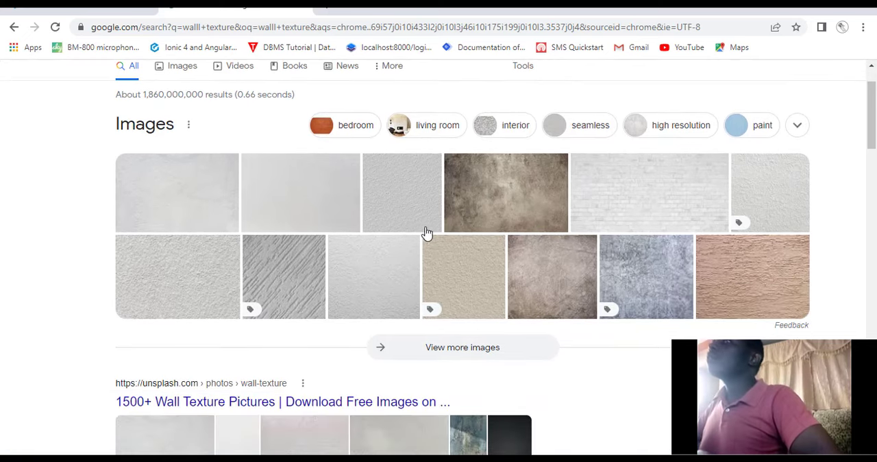
scroll(542, 222, down, 4)
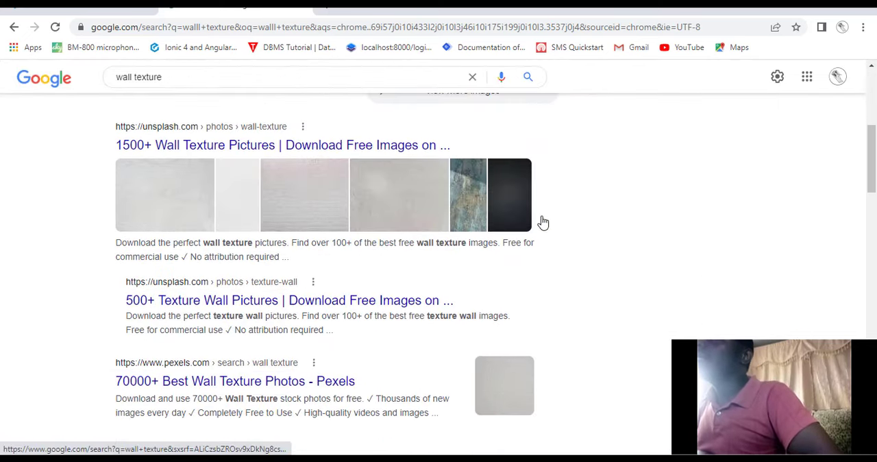
scroll(542, 221, up, 5)
Show the image results for wall texture and preview iStock's White Brick Wall photo among the related images of Freepik's white brick wall.
click(181, 127)
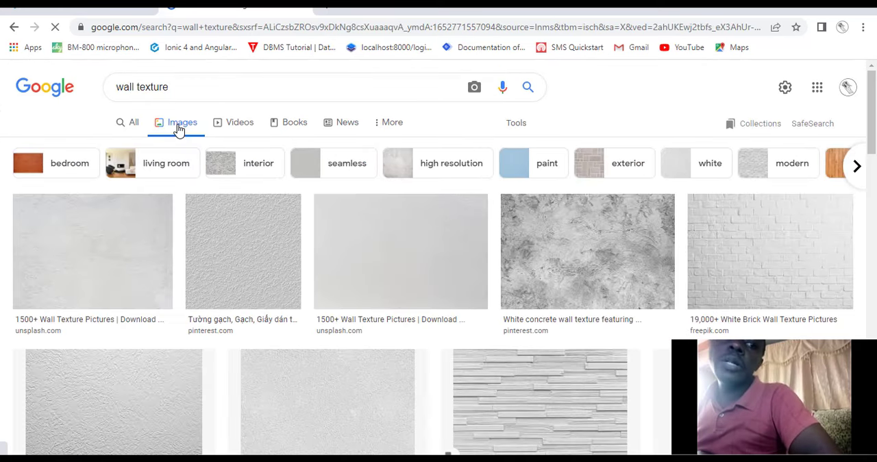
scroll(349, 202, down, 1)
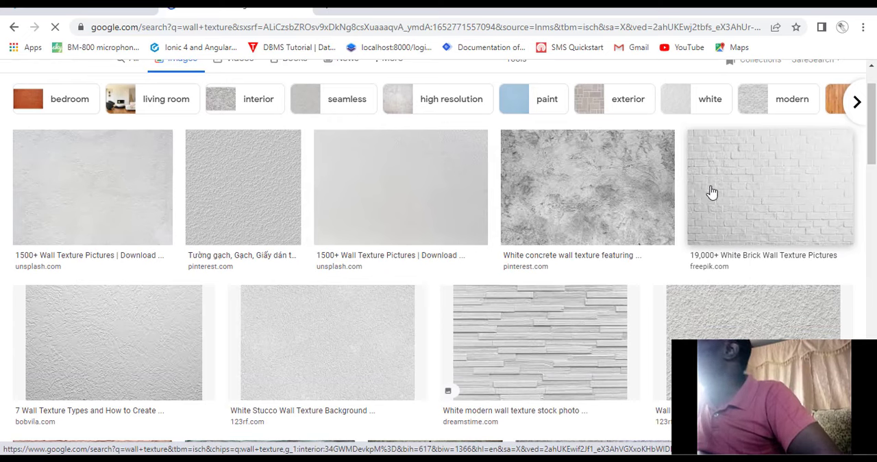
click(745, 177)
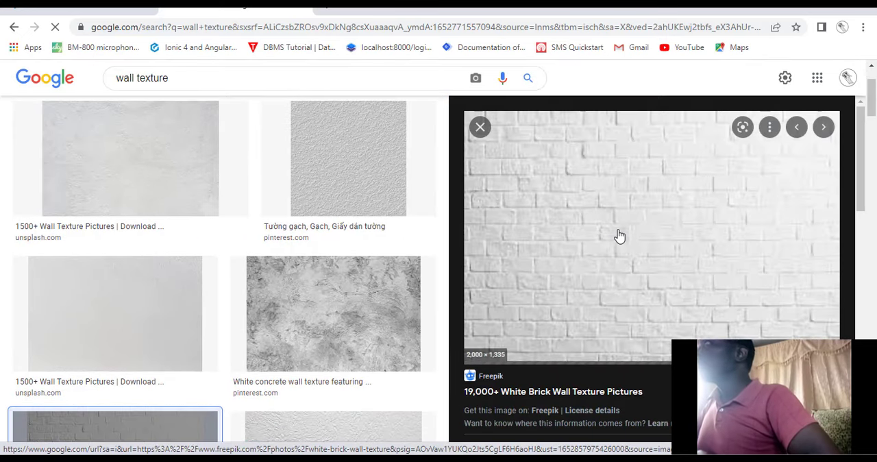
scroll(626, 235, down, 3)
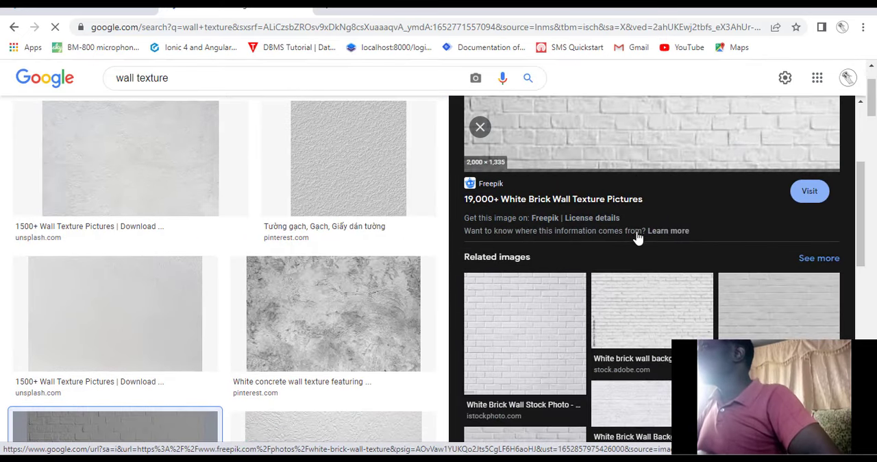
click(518, 310)
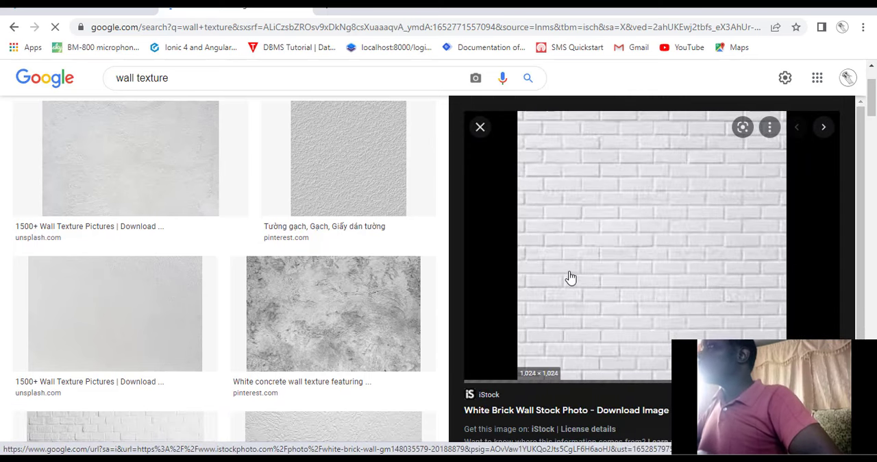
Open the previewed white brick wall image in its own tab and save it to the Desktop as a JPEG named images.
right_click(573, 274)
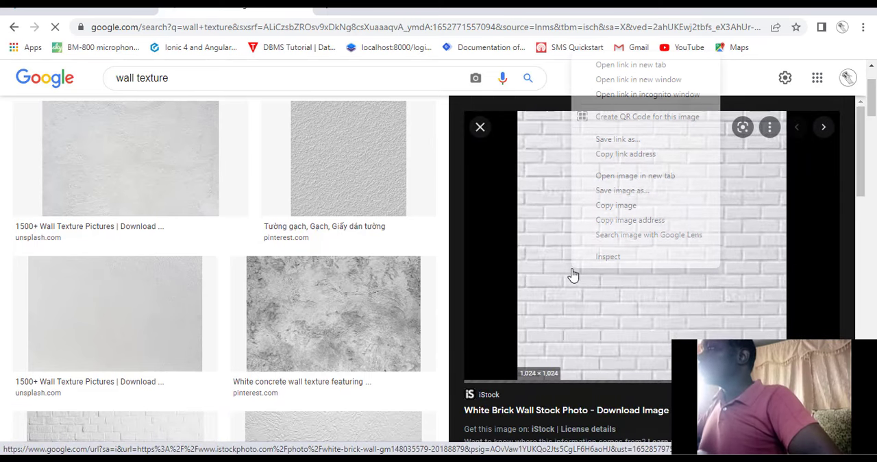
click(636, 180)
click(343, 4)
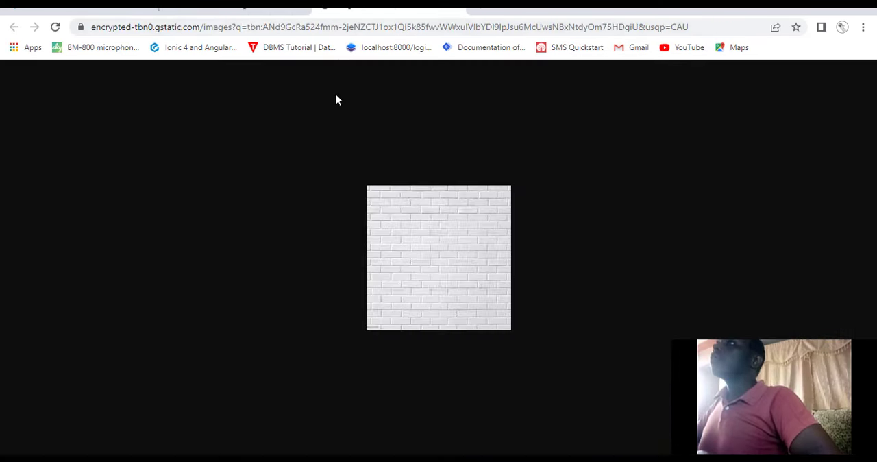
right_click(406, 241)
click(423, 260)
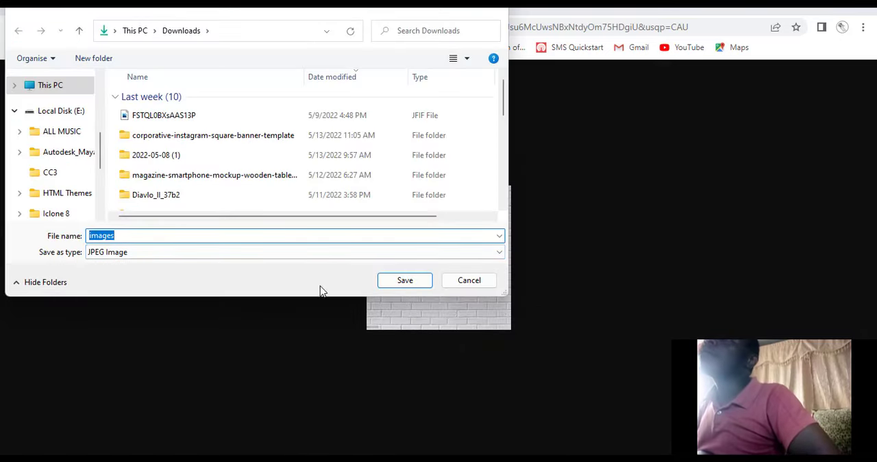
scroll(20, 140, up, 5)
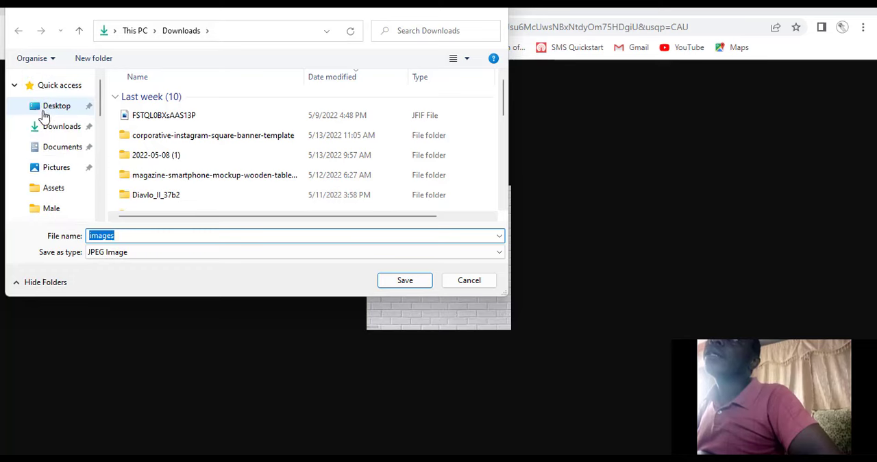
click(48, 106)
click(383, 281)
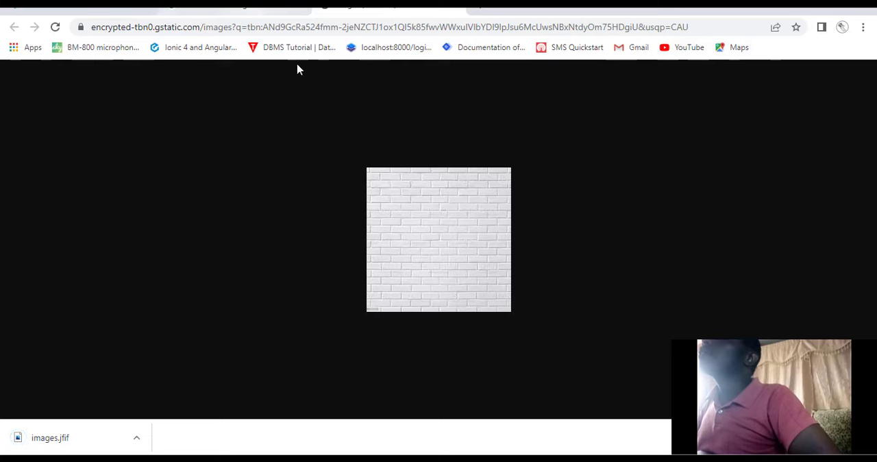
Return to the wall texture image results and preview Shutterstock's repeatable white brick wall among the related images.
click(165, 11)
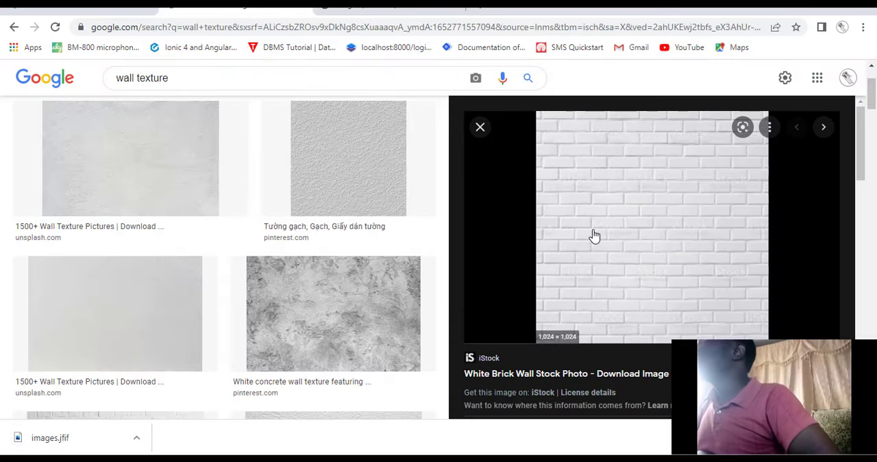
scroll(587, 245, down, 4)
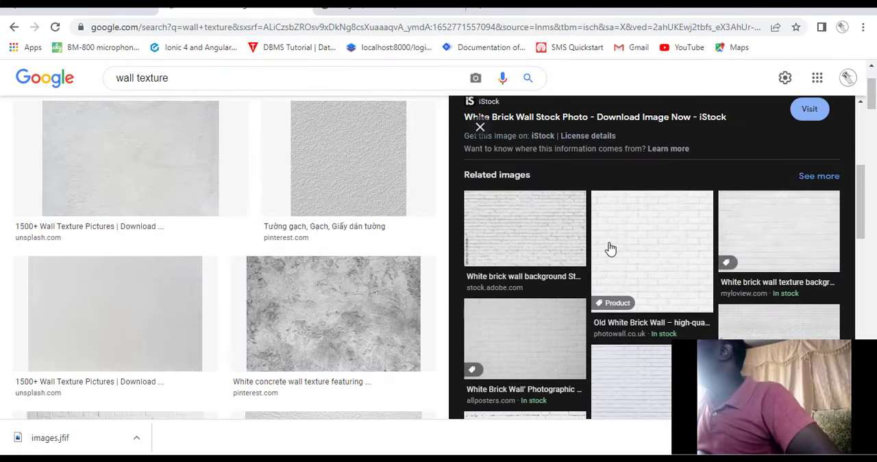
scroll(609, 248, down, 1)
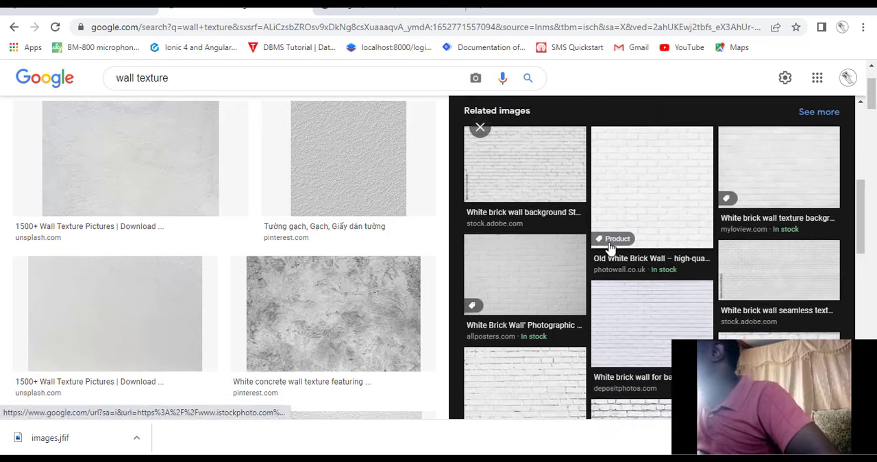
click(548, 385)
scroll(415, 233, up, 2)
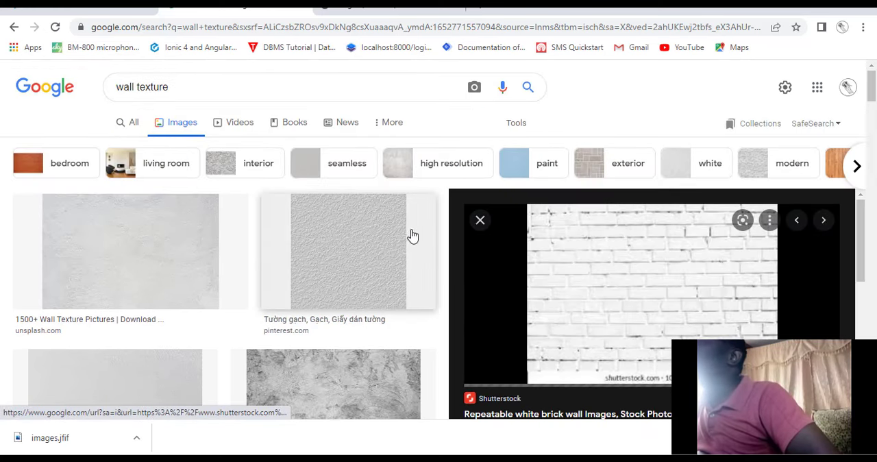
scroll(167, 249, down, 2)
scroll(162, 244, up, 2)
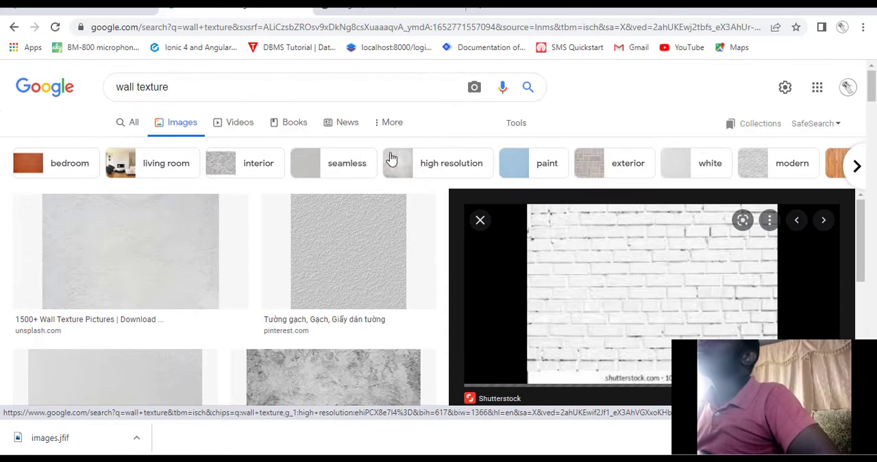
Filter the wall texture image results to the Large size.
click(516, 123)
click(133, 151)
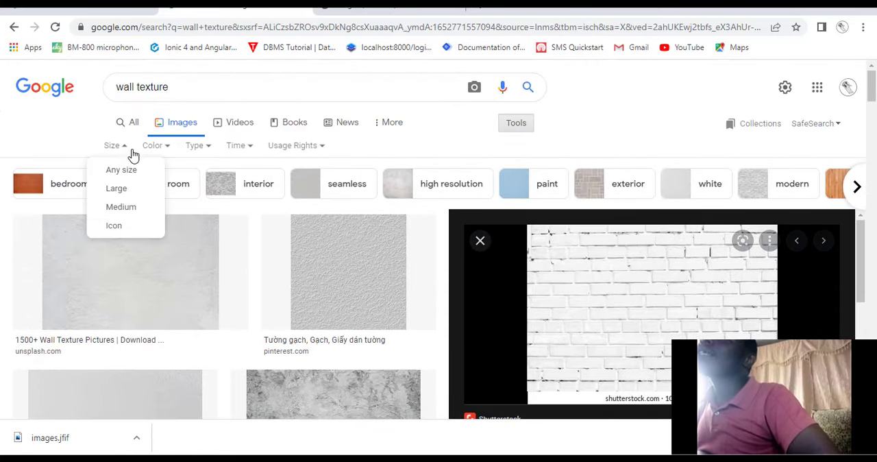
click(122, 192)
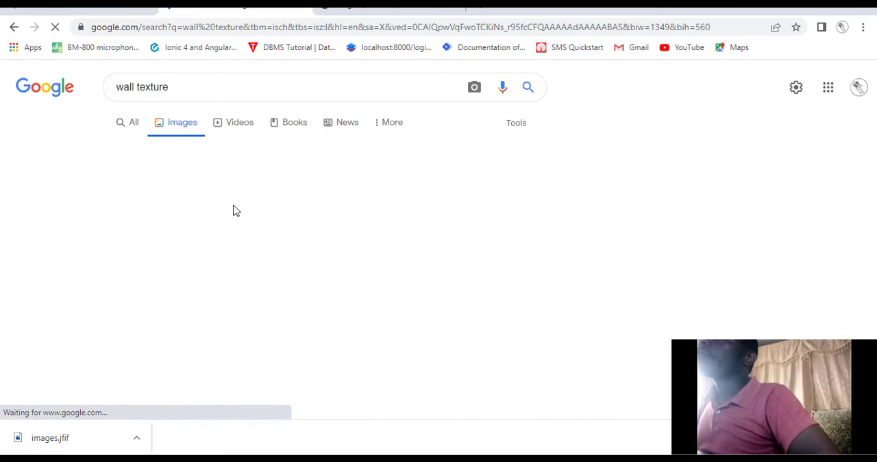
Browse the large wall texture results and preview Freepik's White Brick Wall Texture Pictures image.
scroll(426, 235, down, 1)
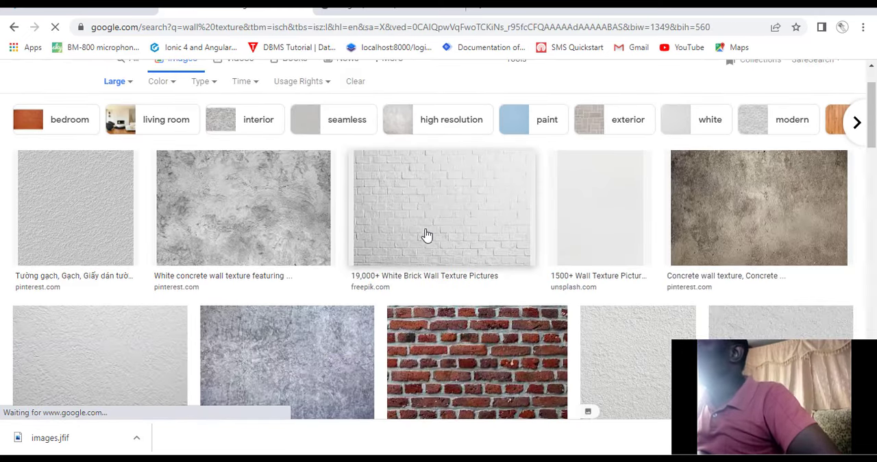
scroll(432, 217, down, 1)
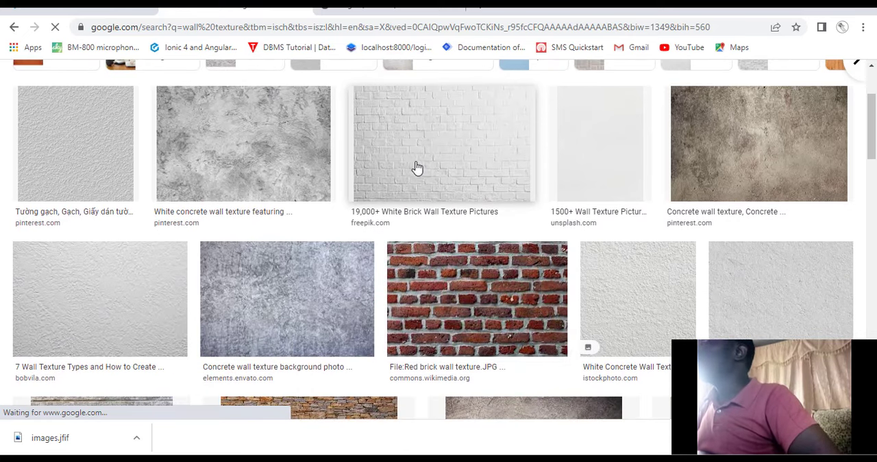
scroll(416, 167, down, 2)
scroll(415, 170, up, 1)
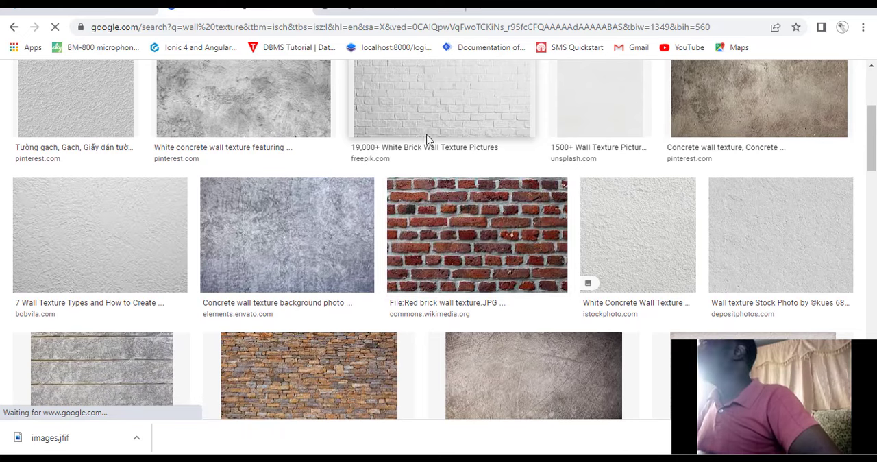
scroll(425, 117, up, 3)
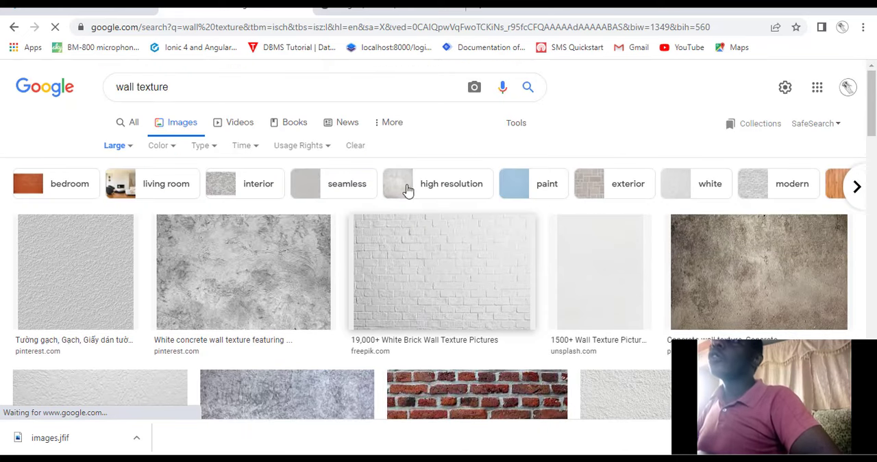
scroll(403, 252, down, 10)
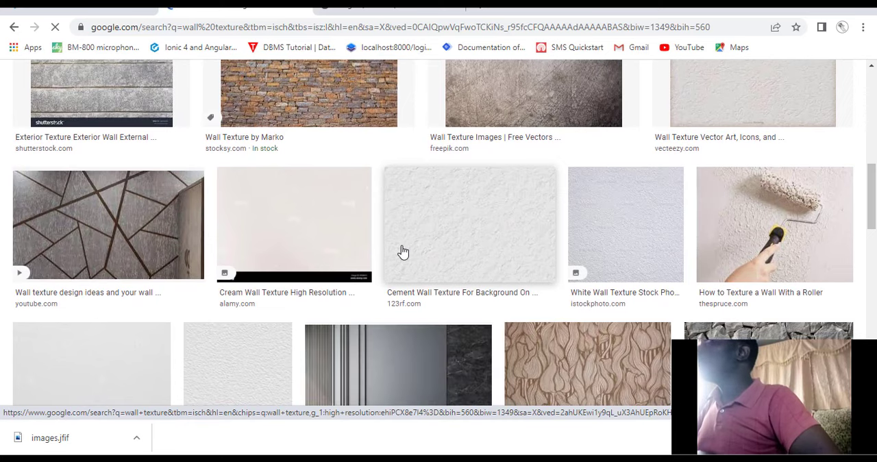
scroll(403, 252, down, 3)
scroll(403, 252, up, 8)
click(403, 252)
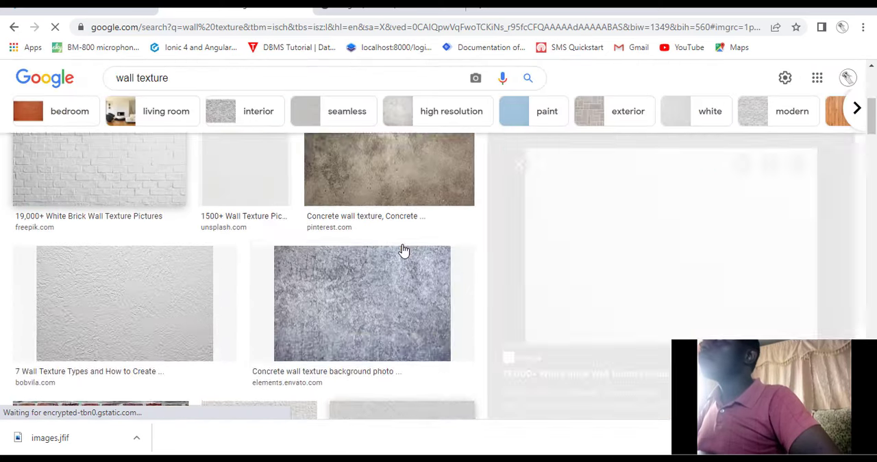
Examine the enlarged Freepik white brick wall preview, its source details and its related images.
scroll(622, 287, down, 2)
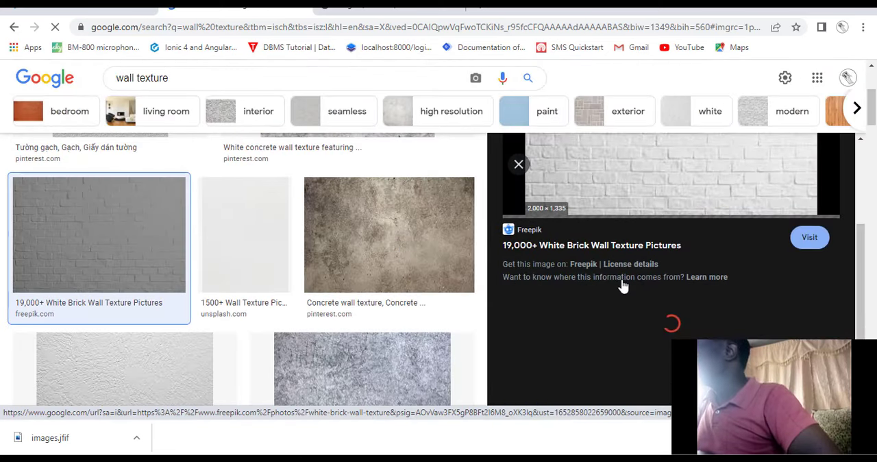
scroll(622, 286, up, 2)
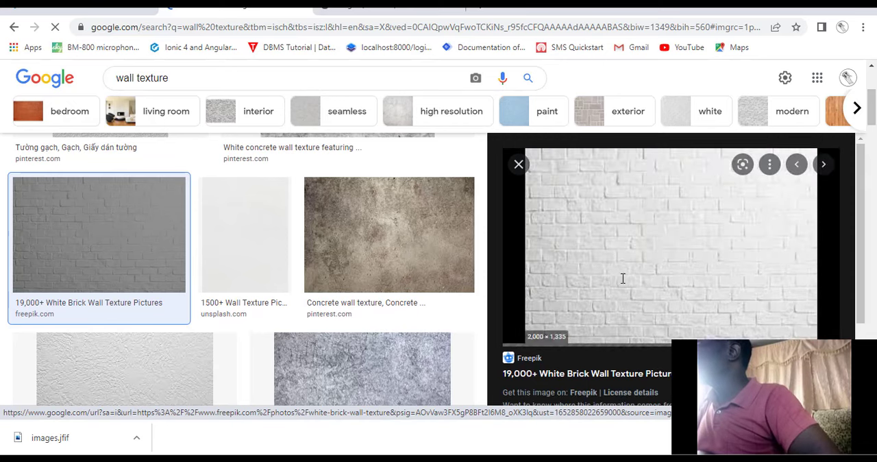
scroll(631, 270, down, 2)
scroll(634, 261, up, 1)
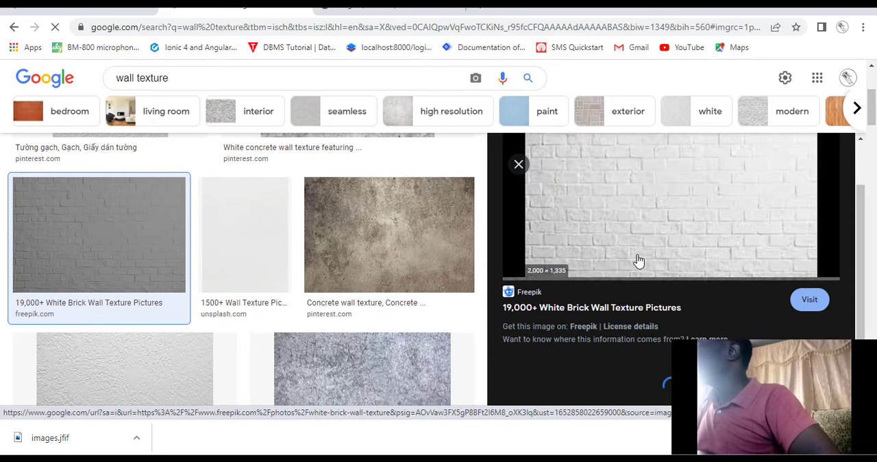
scroll(753, 287, up, 1)
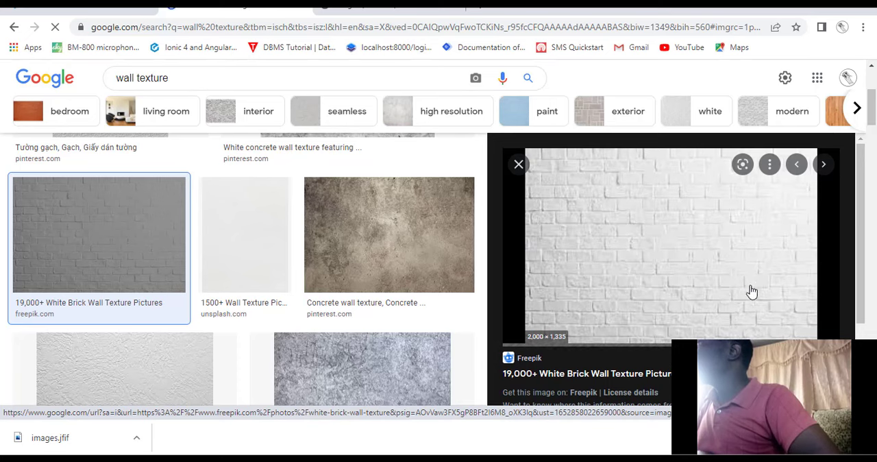
scroll(752, 292, down, 2)
scroll(730, 296, up, 1)
scroll(731, 299, down, 1)
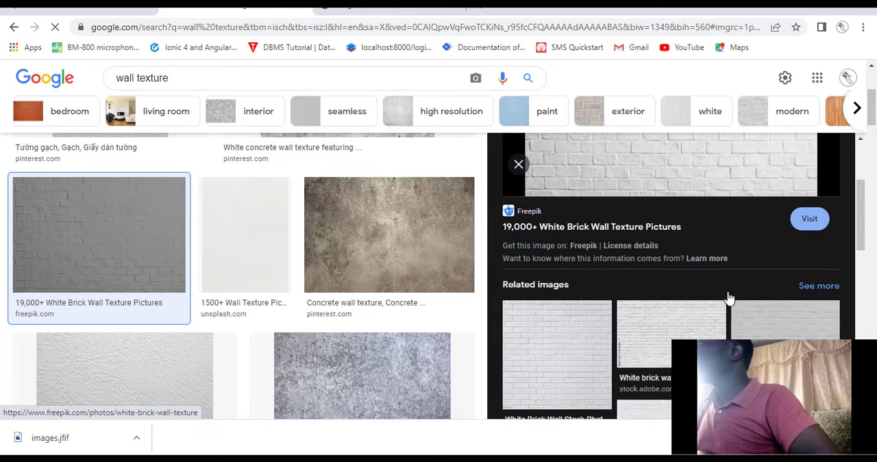
scroll(730, 298, down, 1)
scroll(729, 297, up, 2)
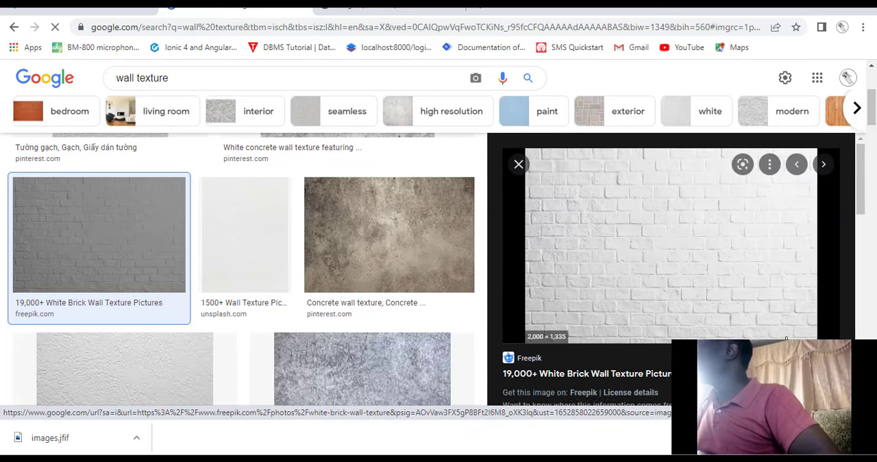
Open the Freepik brick wall image in its own tab and save it to the Desktop as WEBP file white-brick-wall-textures-background_1203-6587.
right_click(723, 305)
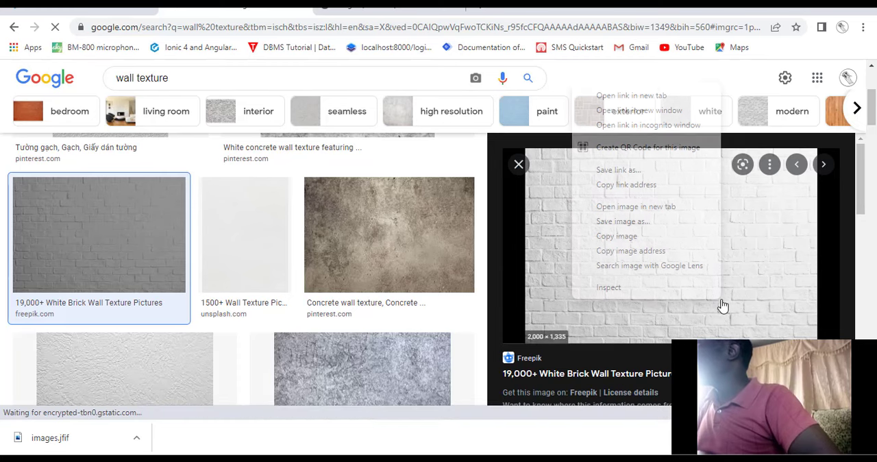
click(620, 207)
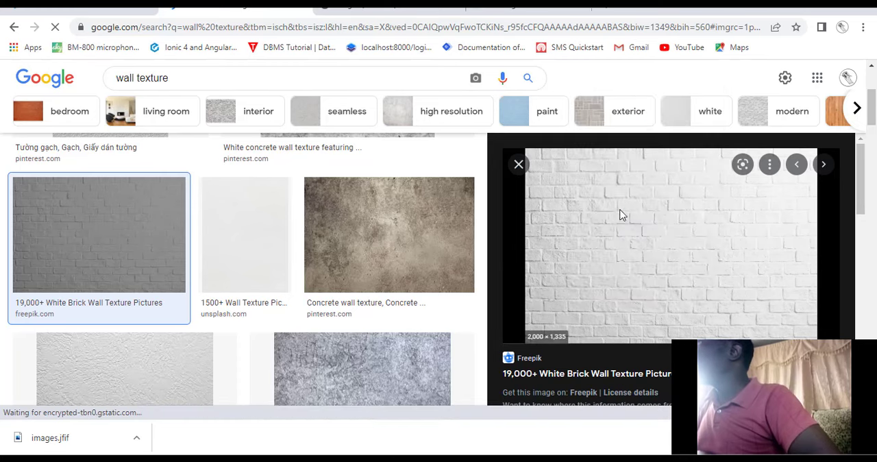
click(507, 8)
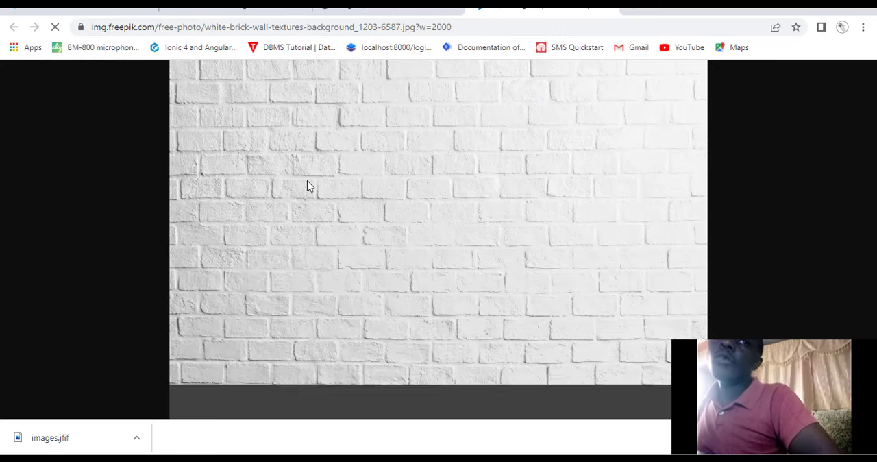
right_click(313, 179)
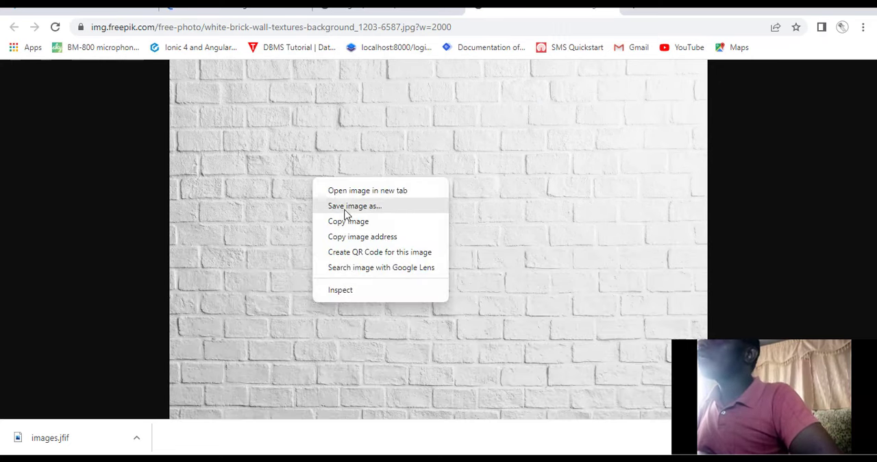
click(346, 207)
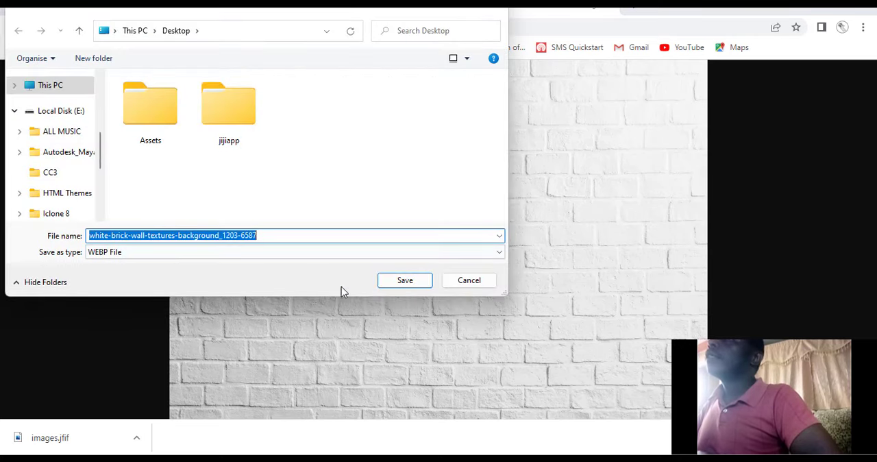
click(404, 280)
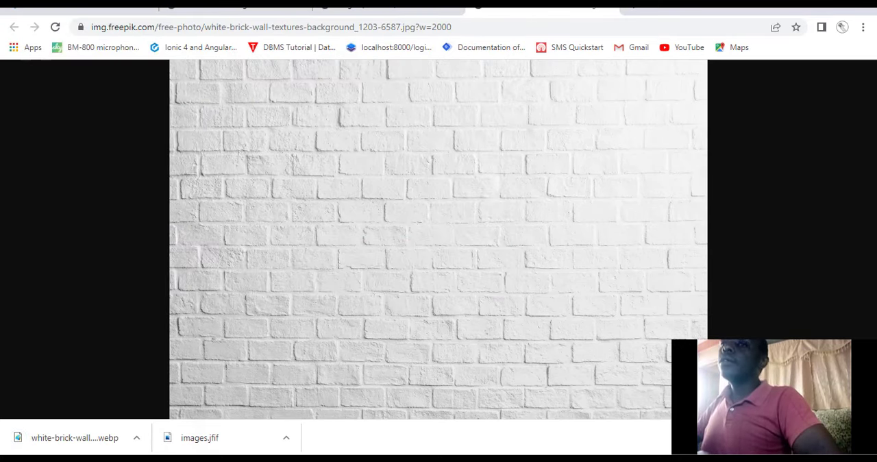
Search the installed Windows apps for "sn" and launch Snipping Tool.
key(super)
key(super)
key(super)
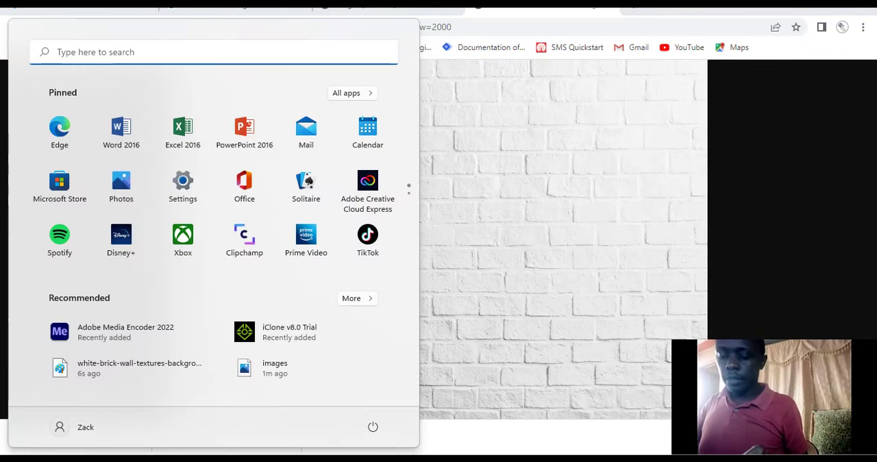
text(wea)
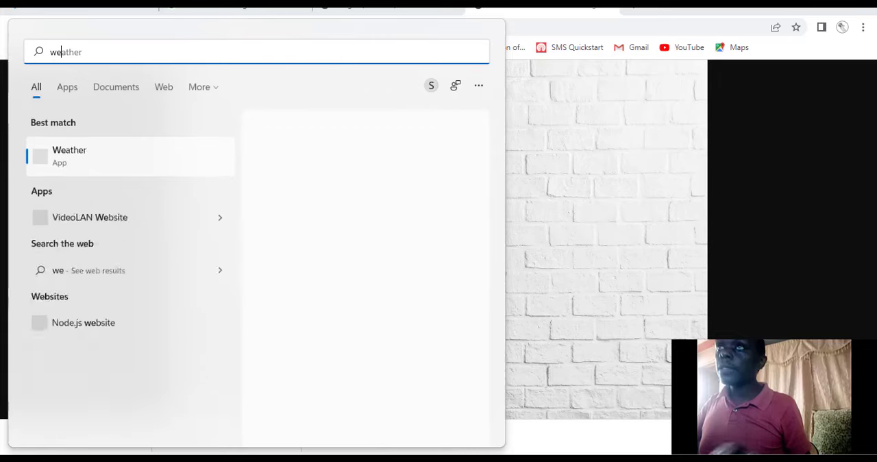
key(BackSpace)
key(BackSpace)
key(BackSpace)
text(s)
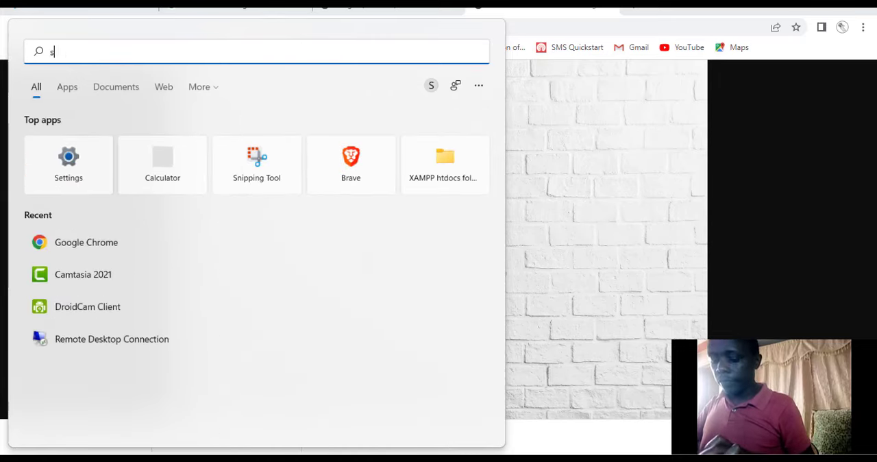
text(n)
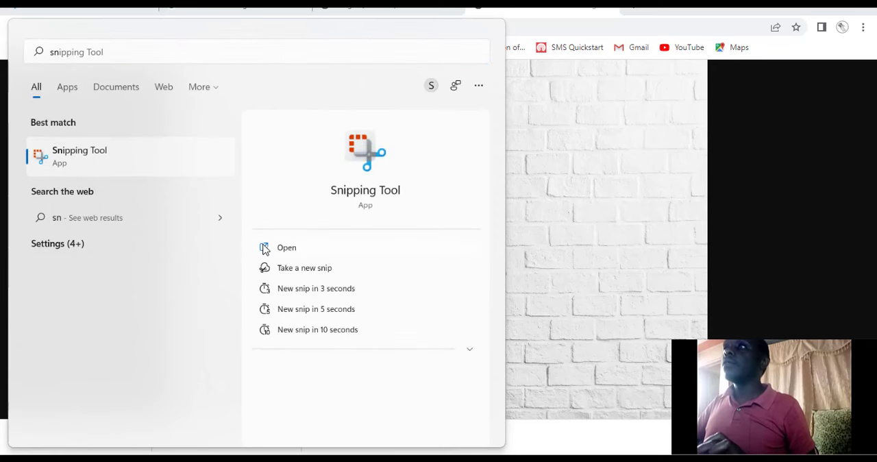
click(263, 249)
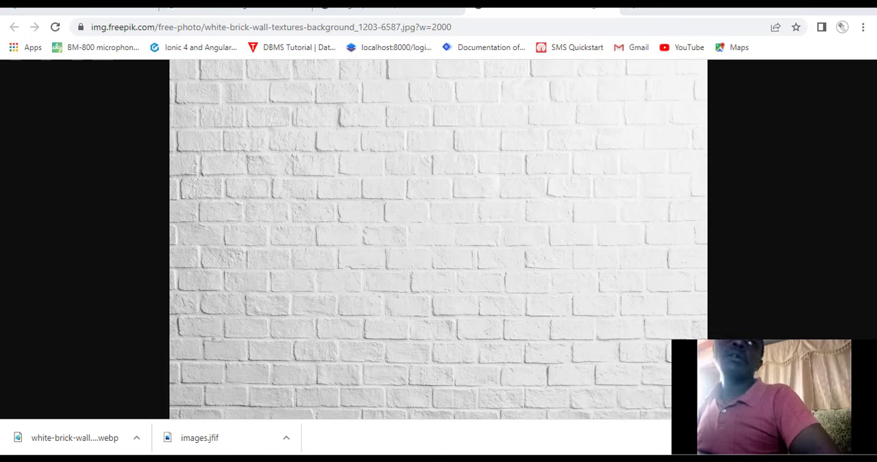
Capture a rectangular snip of the full visible white brick wall image and bring it up in the Snipping Tool window.
key(super+shift+s)
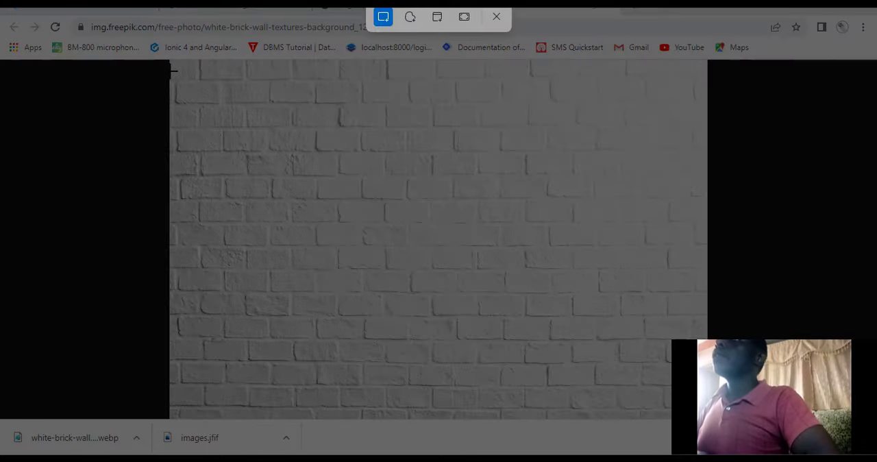
drag(172, 66, 708, 411)
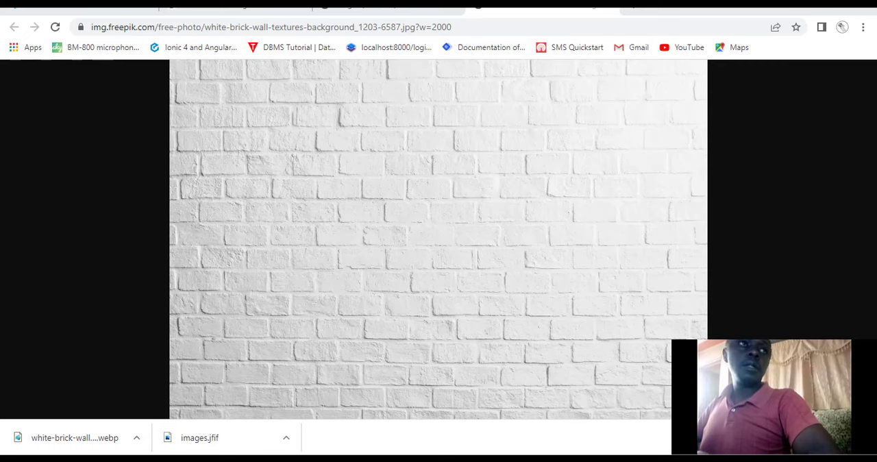
key(super+shift+s)
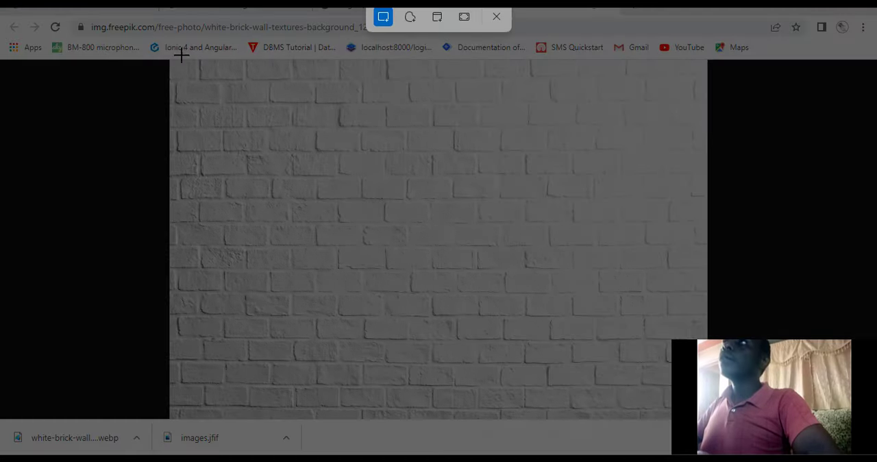
drag(171, 65, 707, 411)
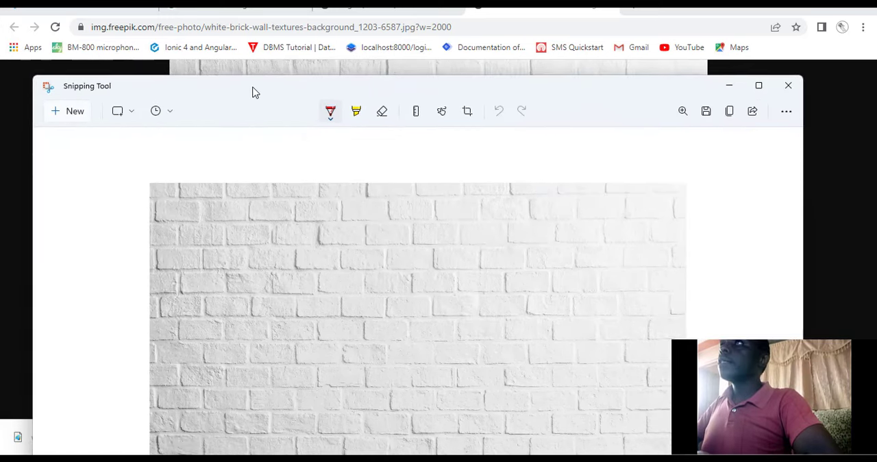
drag(254, 91, 266, 64)
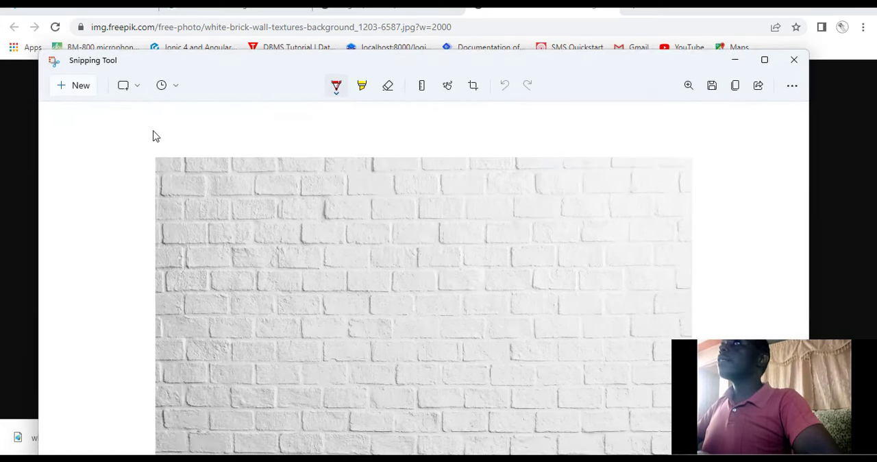
Save the brick wall snip to the Desktop as PNG file Wall, and return to iClone.
click(708, 95)
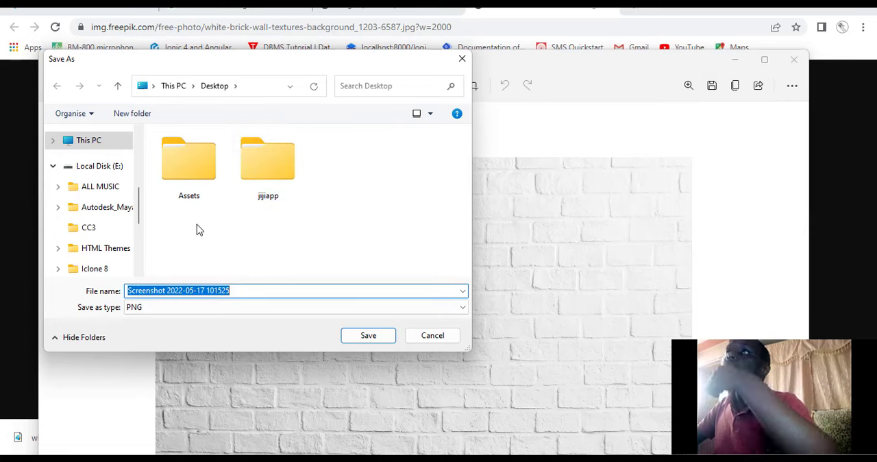
text(Wall)
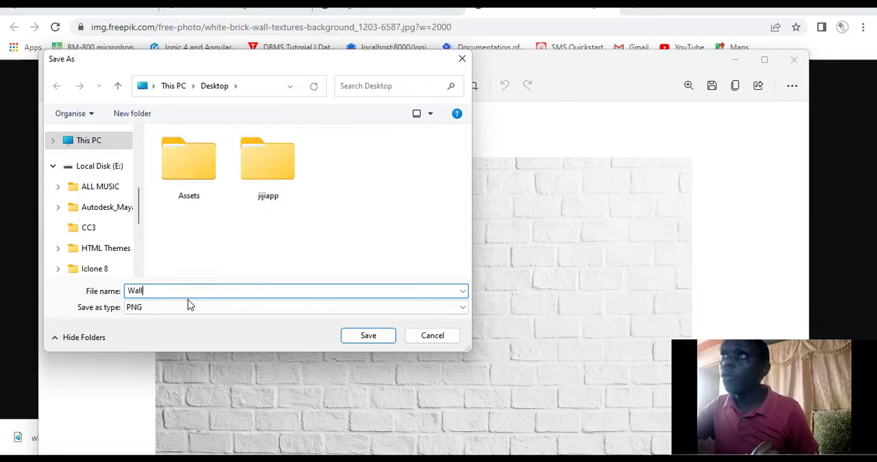
click(371, 336)
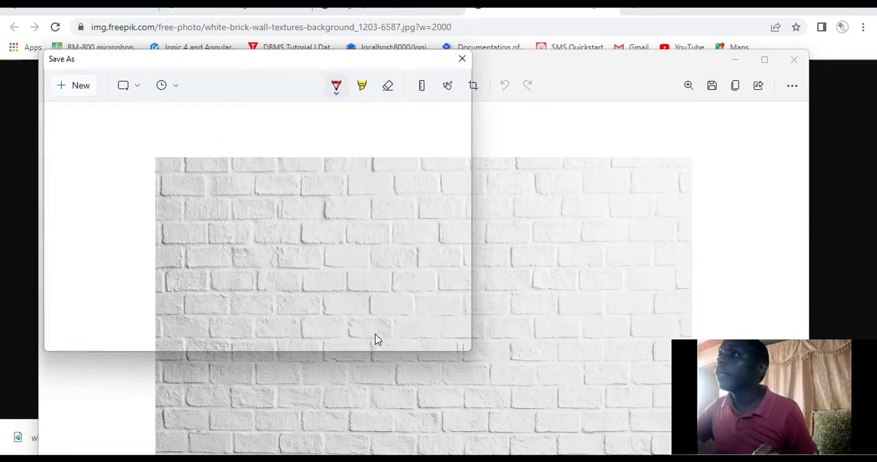
click(735, 60)
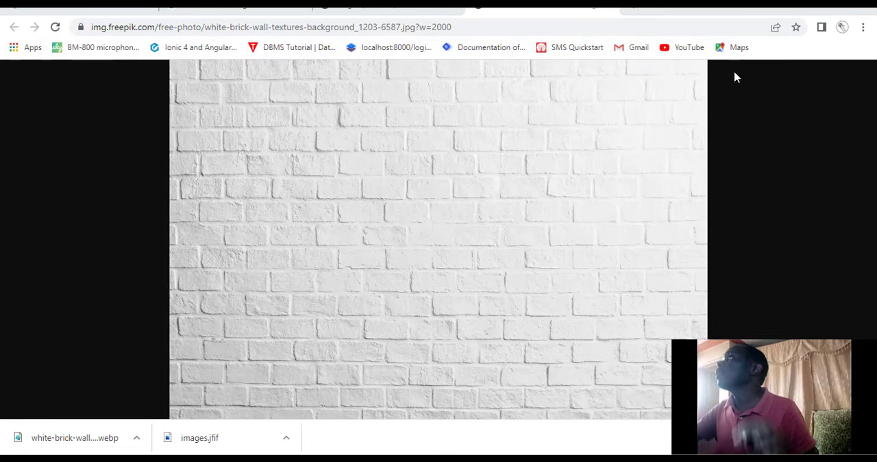
click(810, 10)
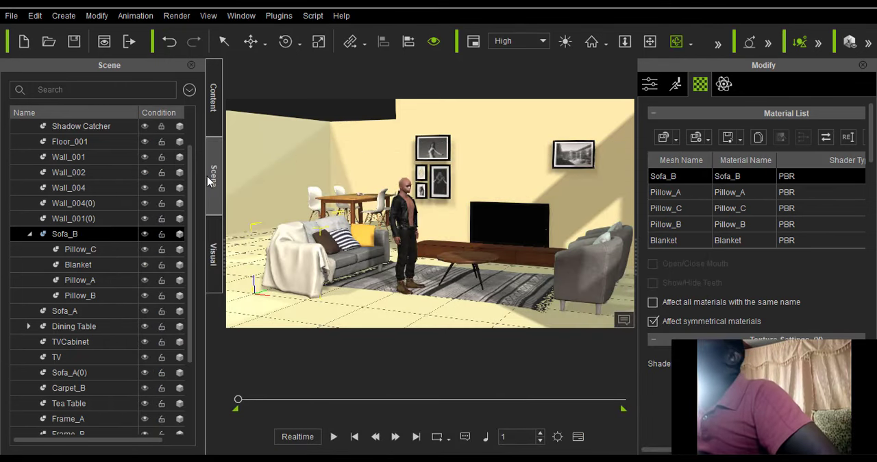
Select Wall_001 in the scene and bring its PBR texture maps fully into view.
click(69, 157)
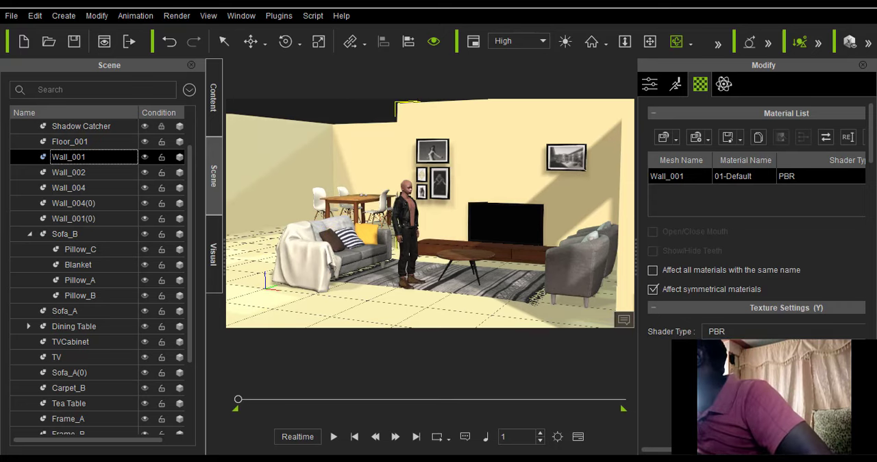
scroll(757, 219, down, 5)
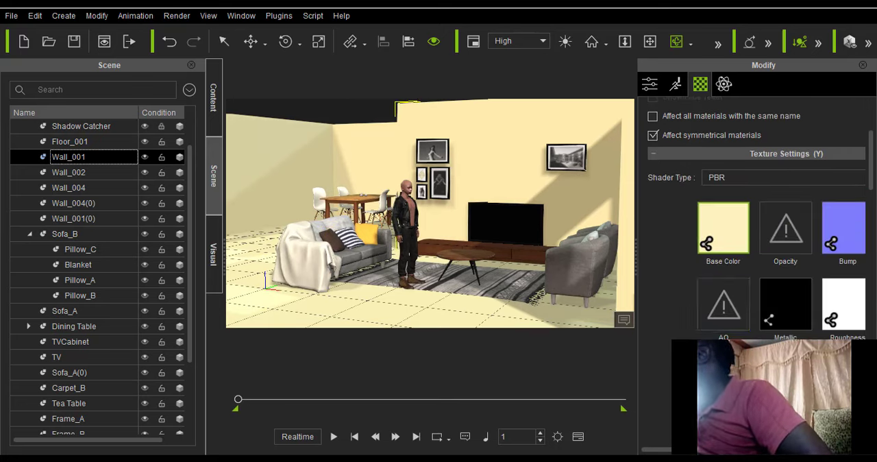
scroll(757, 219, down, 1)
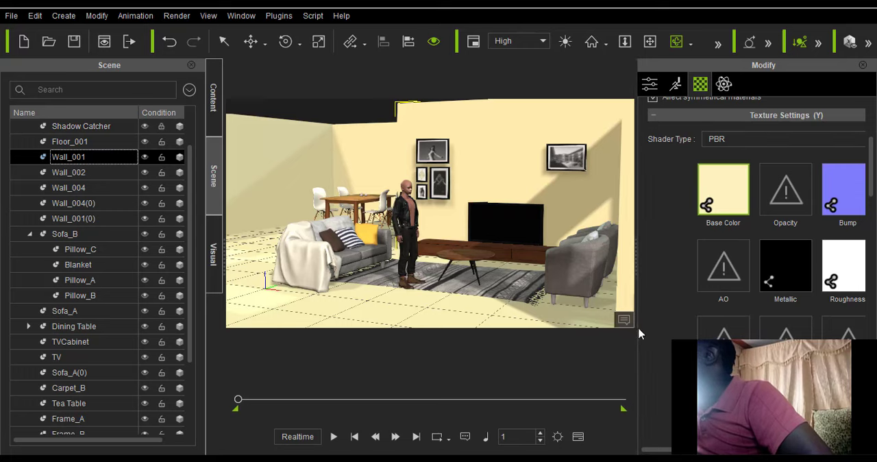
drag(634, 330, 573, 344)
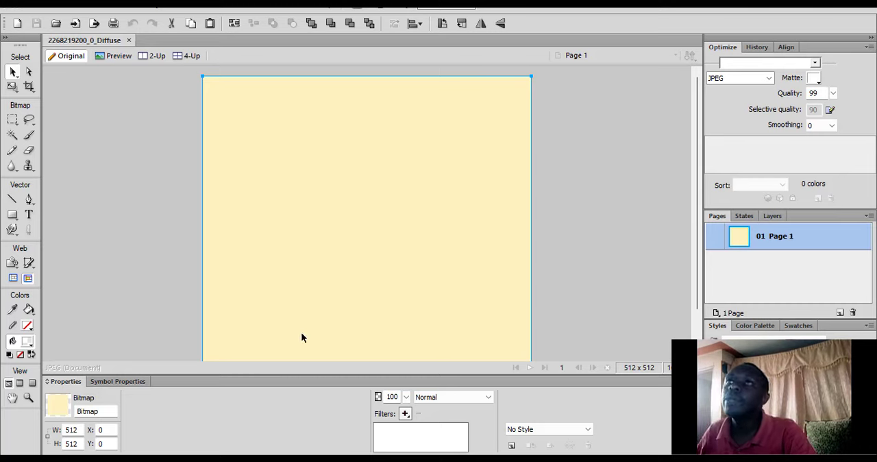
Open the Wall PNG image from the Desktop in Fireworks alongside the wall's diffuse texture.
click(31, 4)
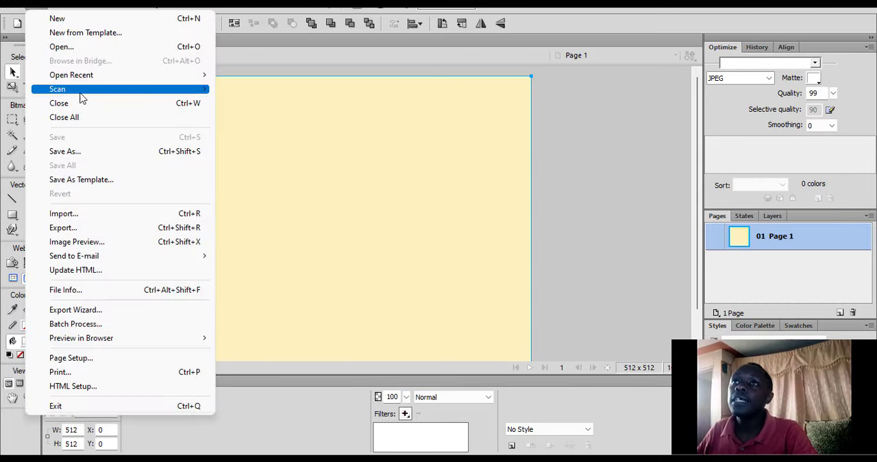
click(68, 47)
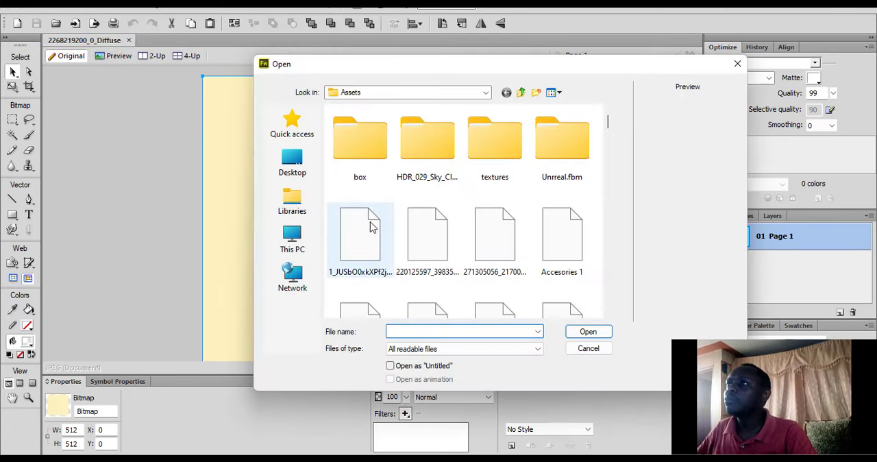
scroll(489, 246, down, 3)
scroll(488, 252, up, 3)
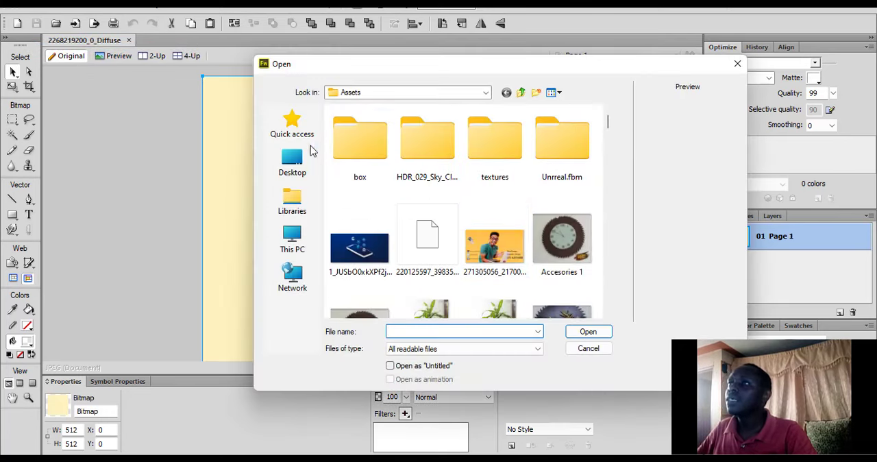
click(296, 170)
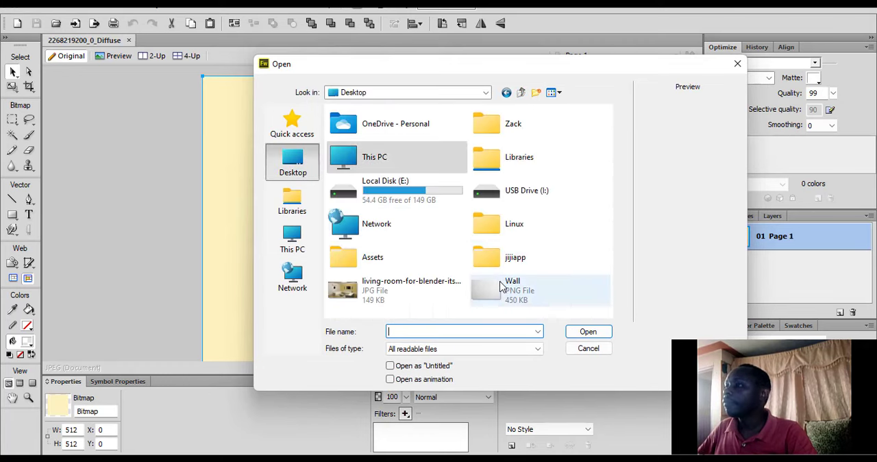
click(531, 289)
click(589, 335)
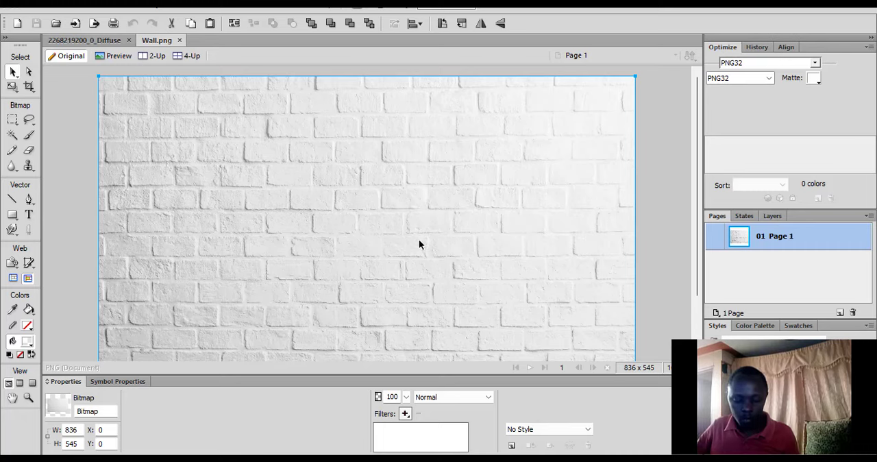
click(99, 41)
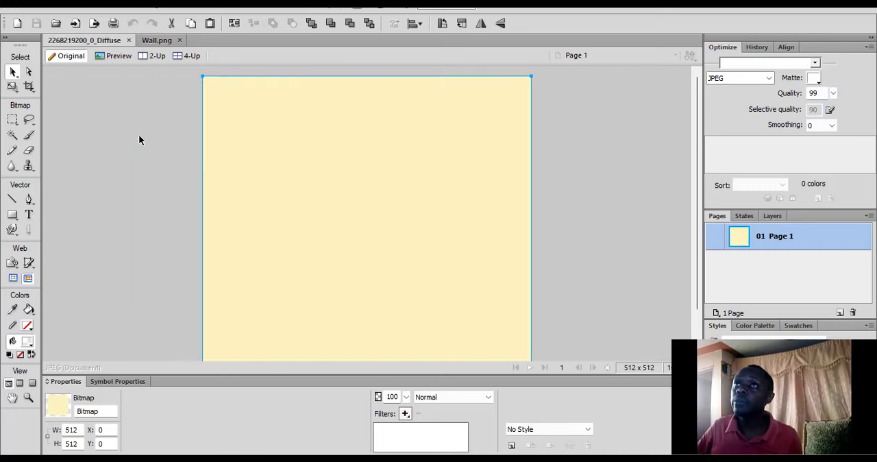
key(ctrl+v)
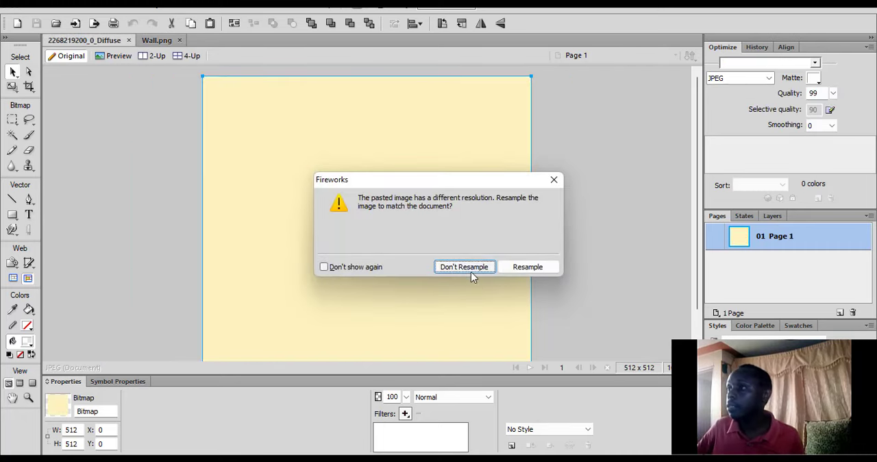
click(464, 267)
drag(490, 254, 337, 228)
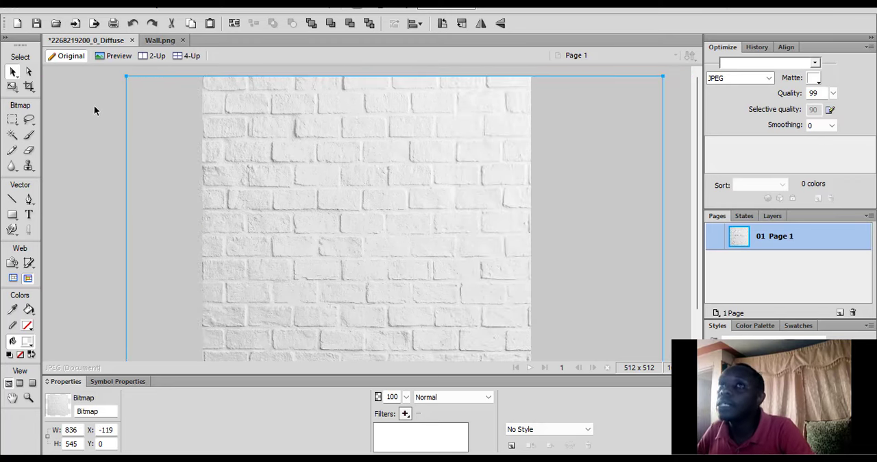
Save the edited diffuse texture in JPEG format and switch back to iClone.
click(36, 23)
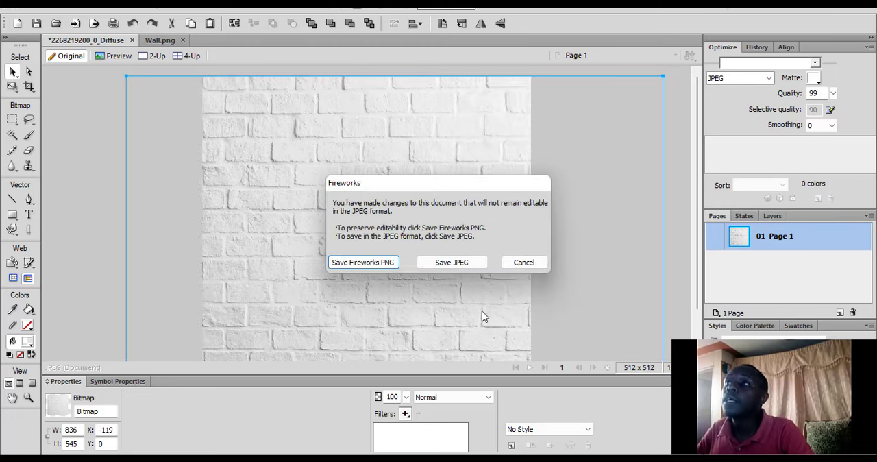
click(467, 267)
click(804, 4)
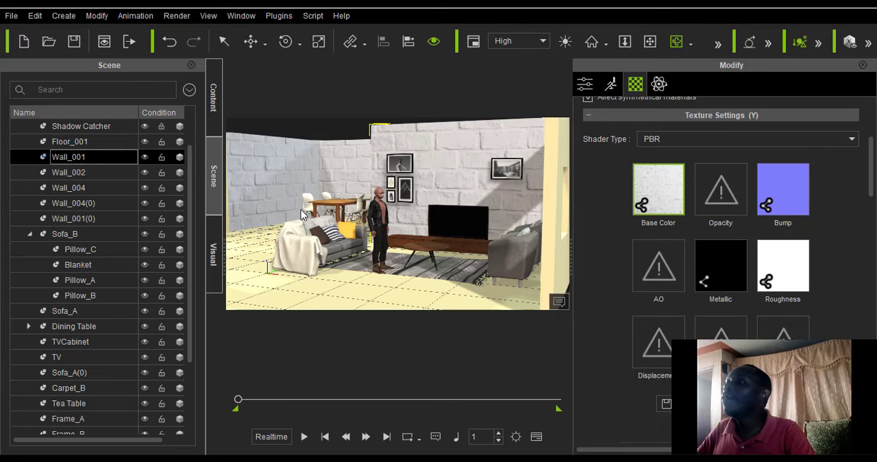
Examine the brick texture on the living room walls from inside and outside the room.
drag(301, 215, 367, 220)
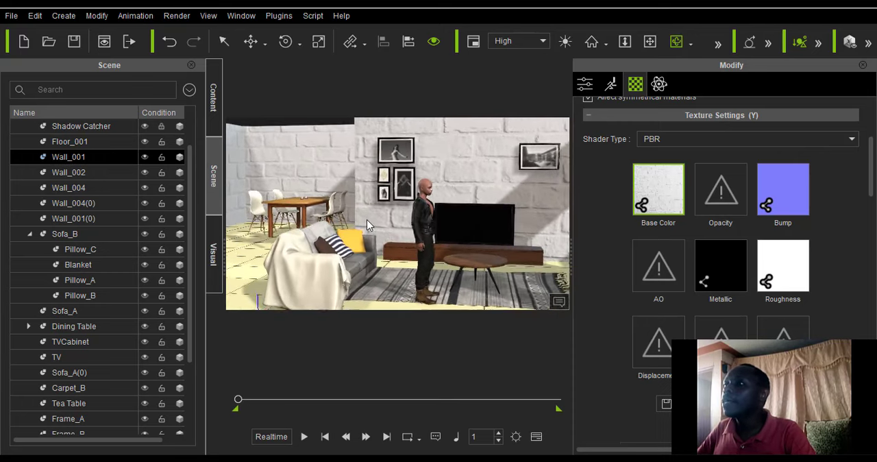
scroll(367, 219, down, 5)
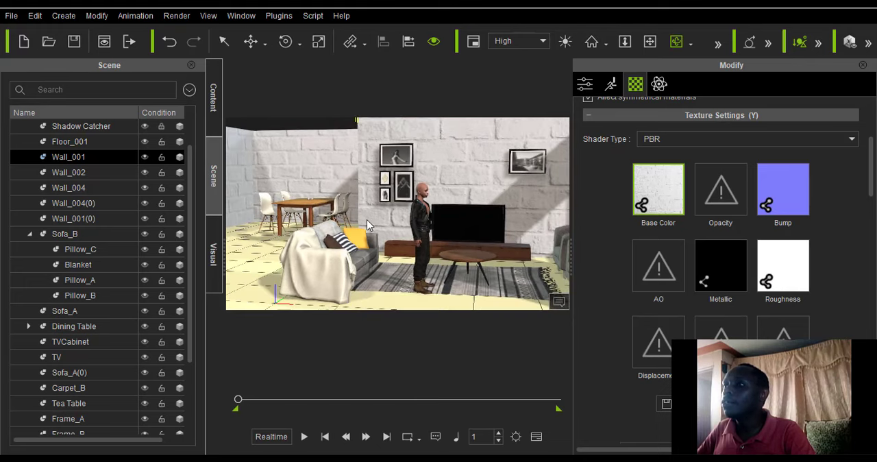
scroll(367, 219, down, 1)
drag(367, 219, 406, 260)
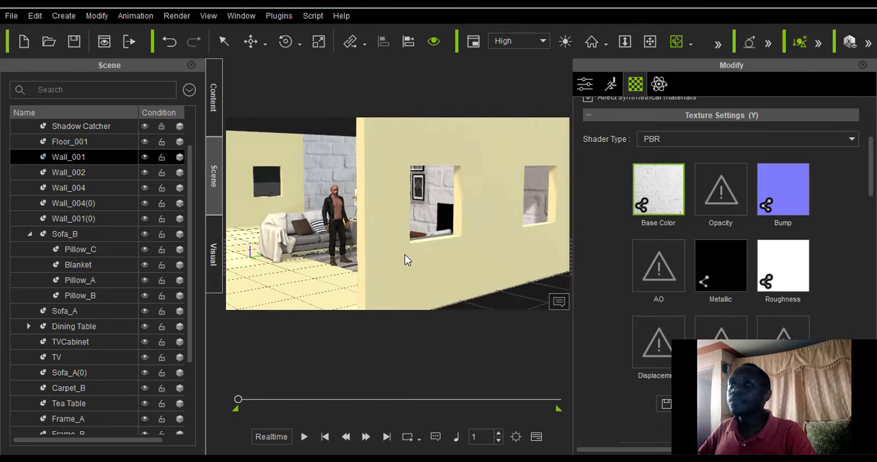
drag(244, 248, 496, 241)
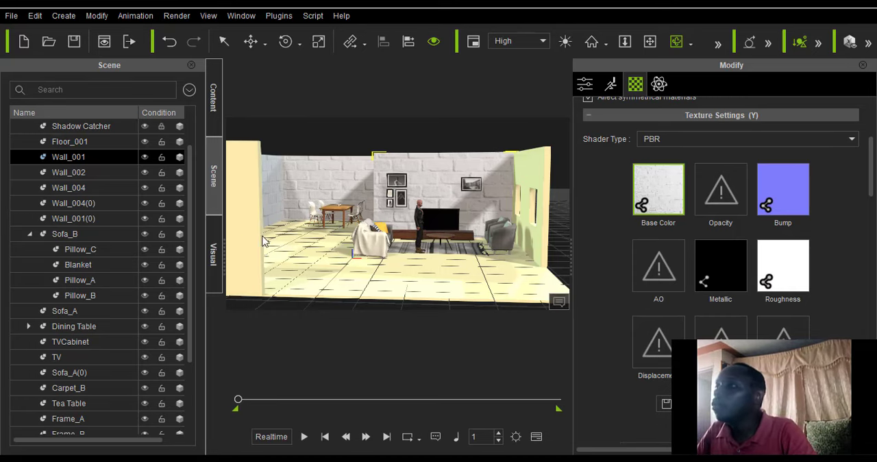
scroll(335, 205, down, 1)
scroll(335, 205, down, 1)
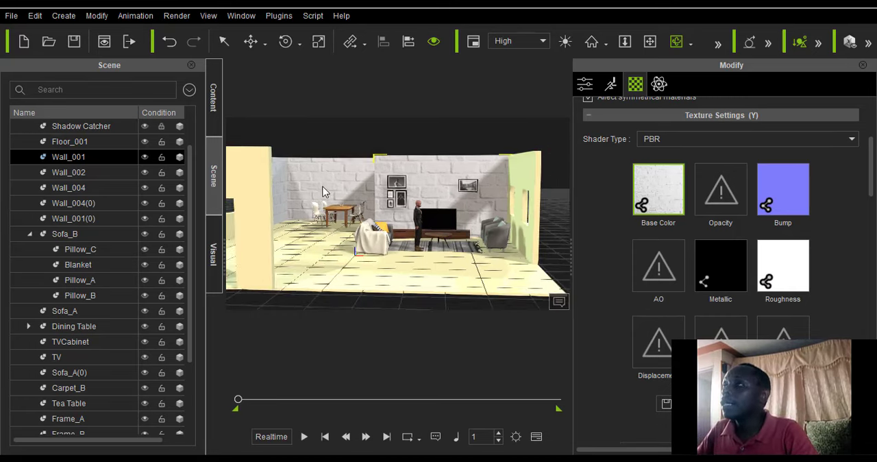
scroll(335, 191, down, 2)
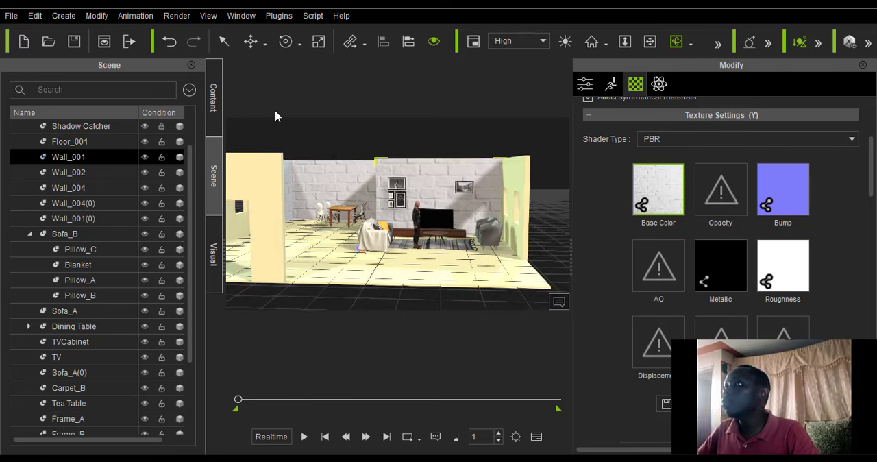
Select the plain side wall with window openings beside the armchair and enlarge the viewport by narrowing both side panels.
click(223, 41)
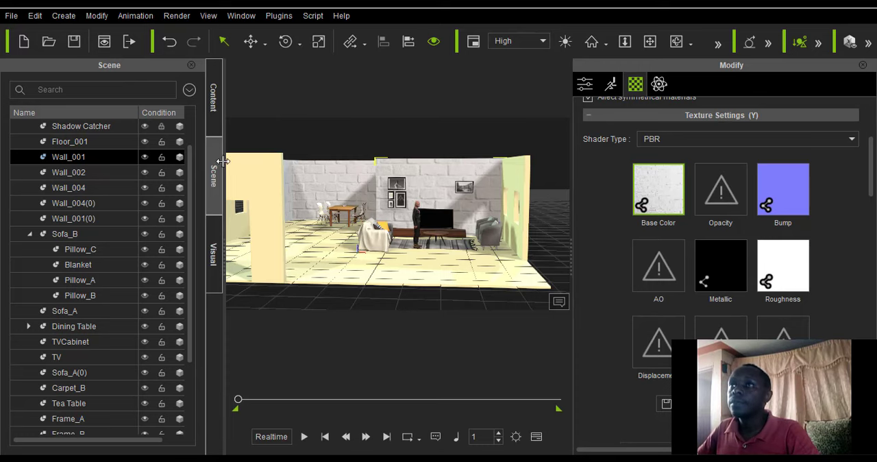
drag(223, 161, 53, 205)
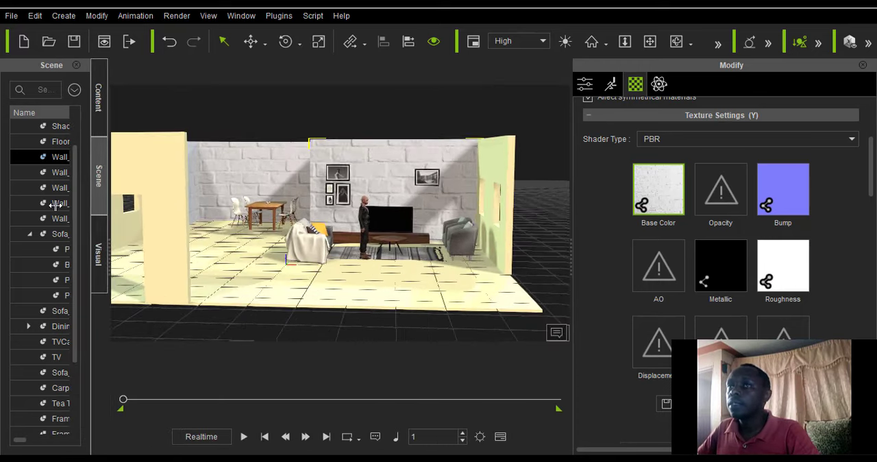
click(503, 154)
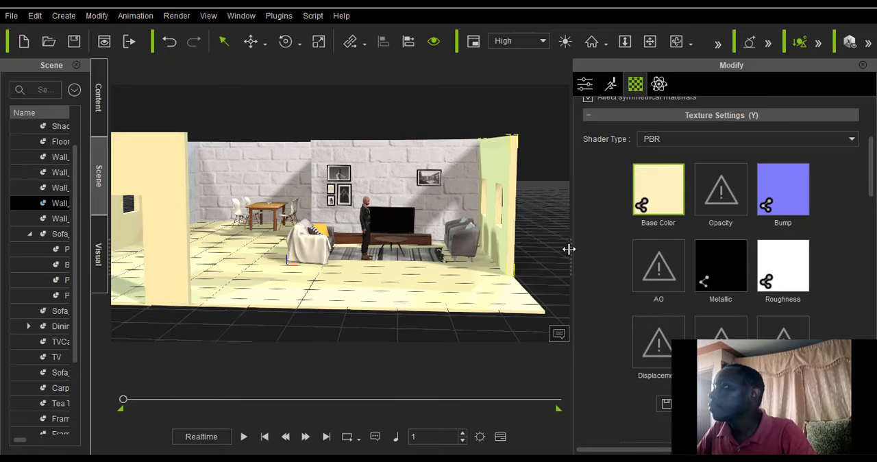
drag(571, 249, 675, 260)
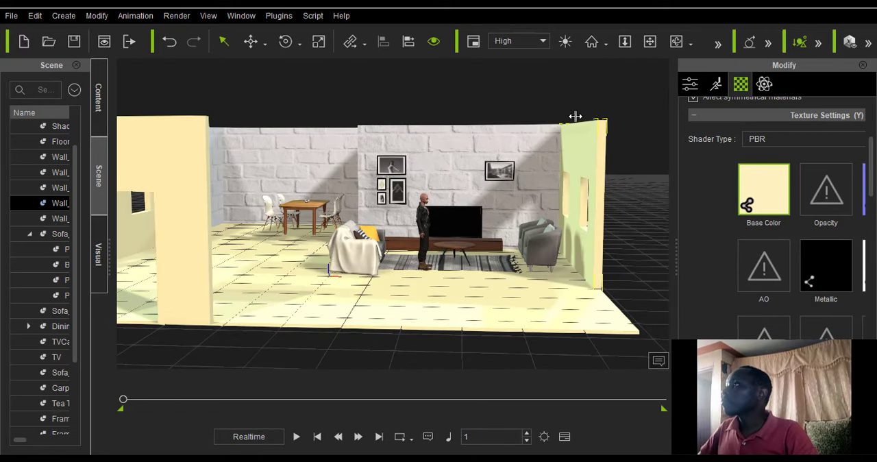
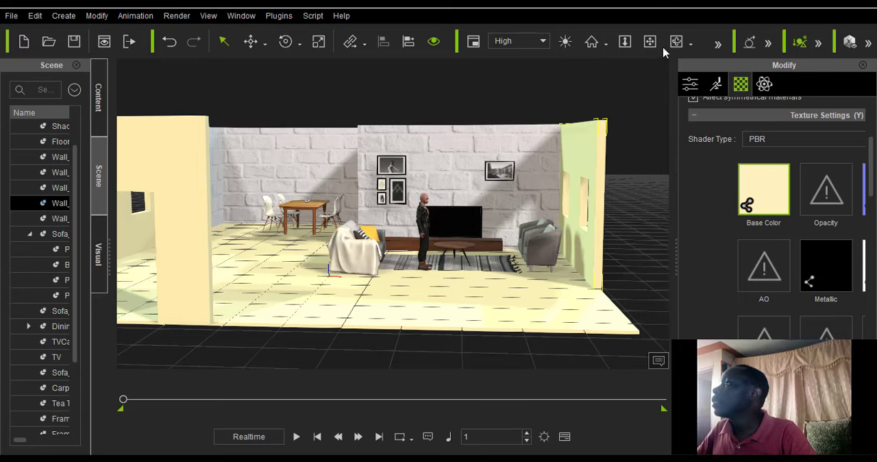
Widen the Modify panel to show the side wall's texture channels and switch to its base color image in Fireworks.
right_drag(466, 225, 590, 276)
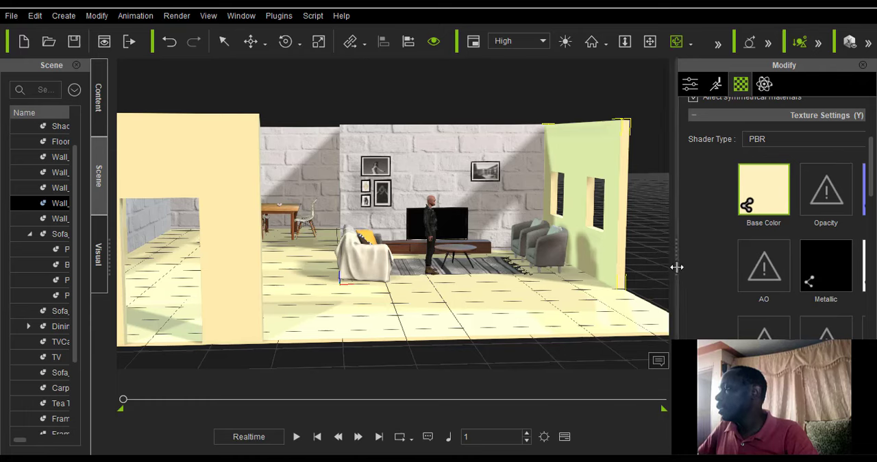
drag(676, 266, 642, 284)
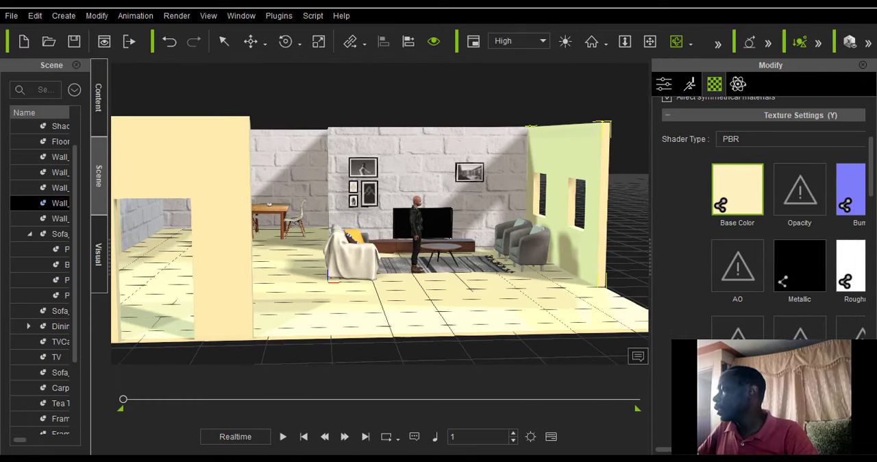
drag(651, 249, 591, 250)
key(alt+Tab)
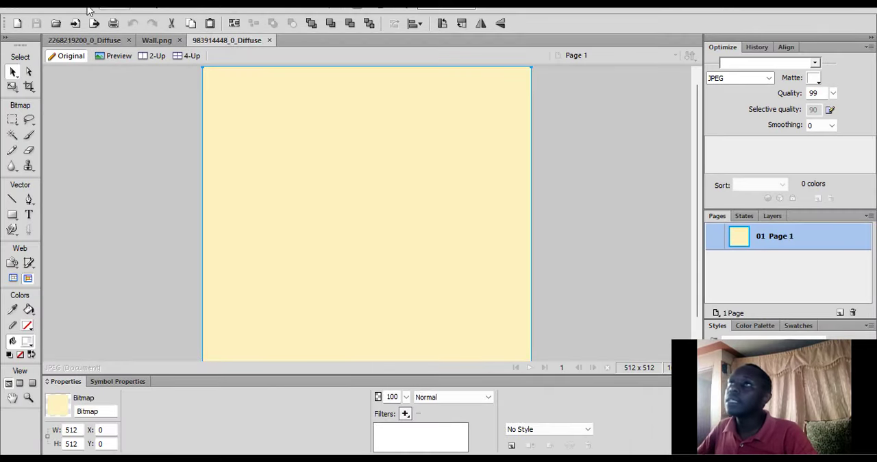
Paste the white brick image into the 983914448_0_Diffuse document without resampling and position it at X -26, Y 0.
click(157, 40)
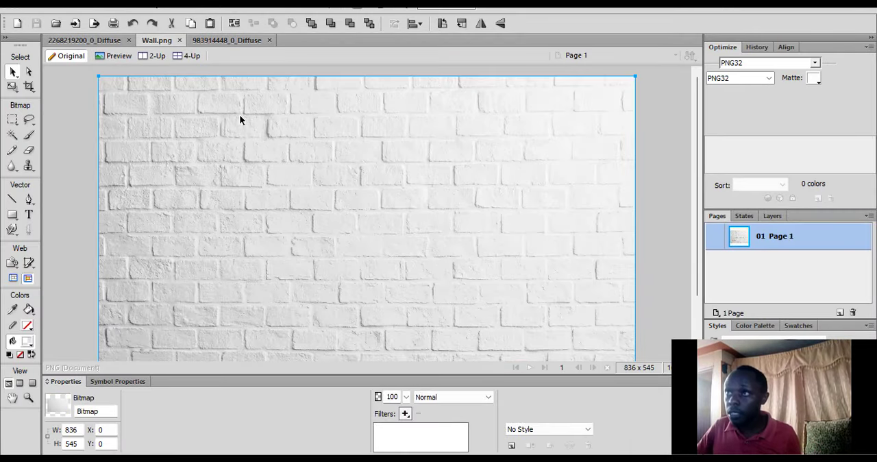
click(226, 40)
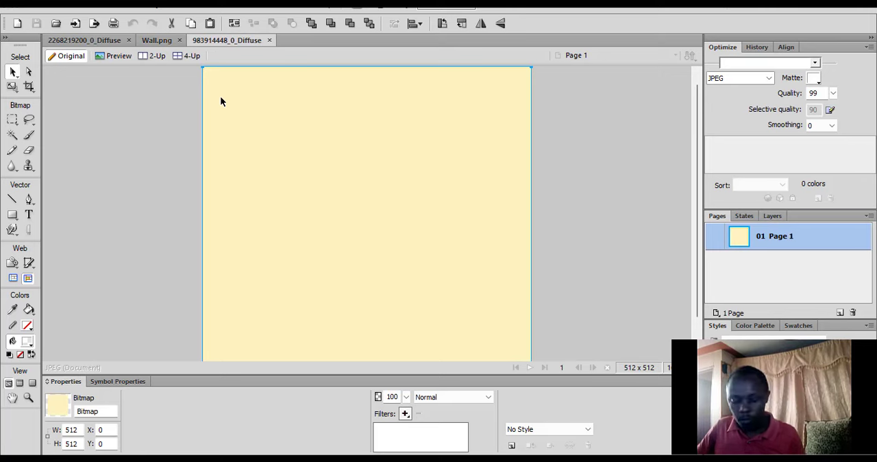
key(ctrl+v)
click(440, 267)
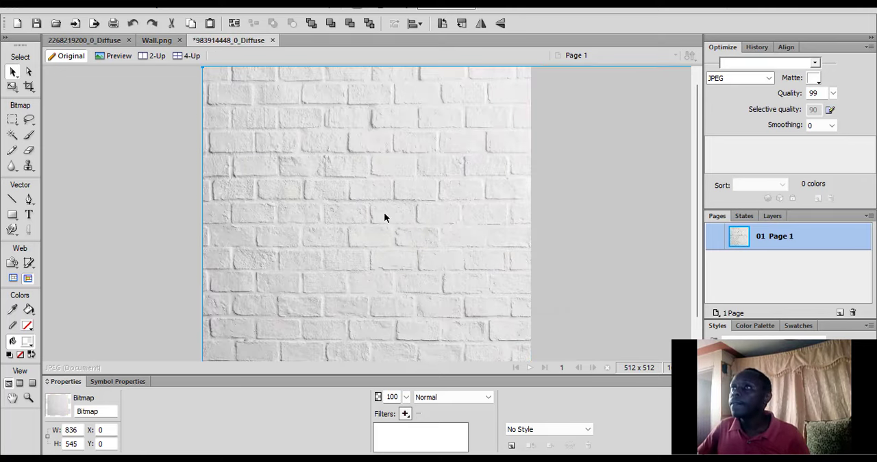
drag(383, 218, 366, 217)
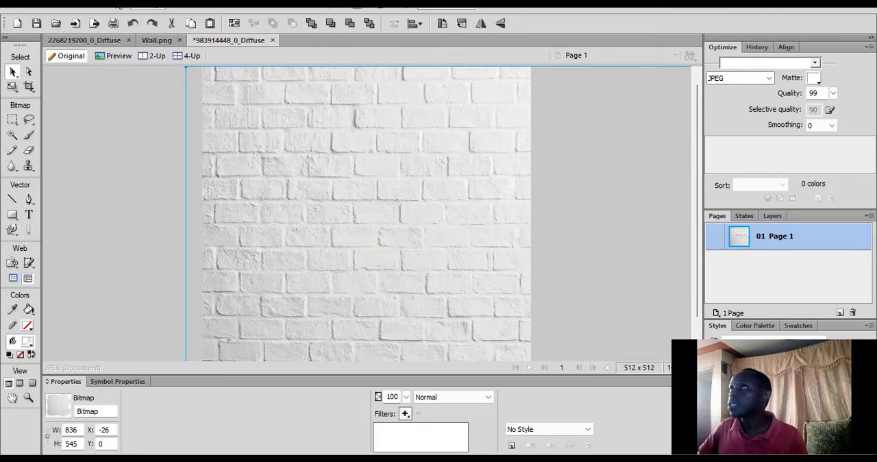
Save the 983914448_0_Diffuse texture in JPEG format and return to iClone.
click(37, 24)
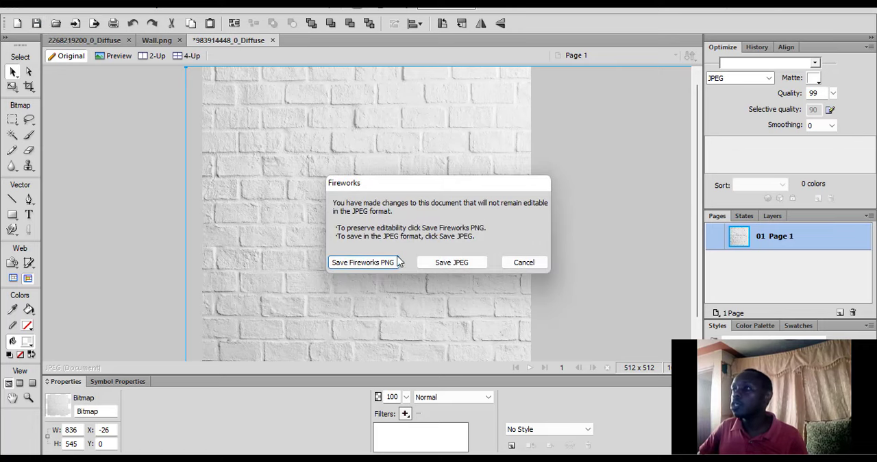
click(450, 263)
click(786, 6)
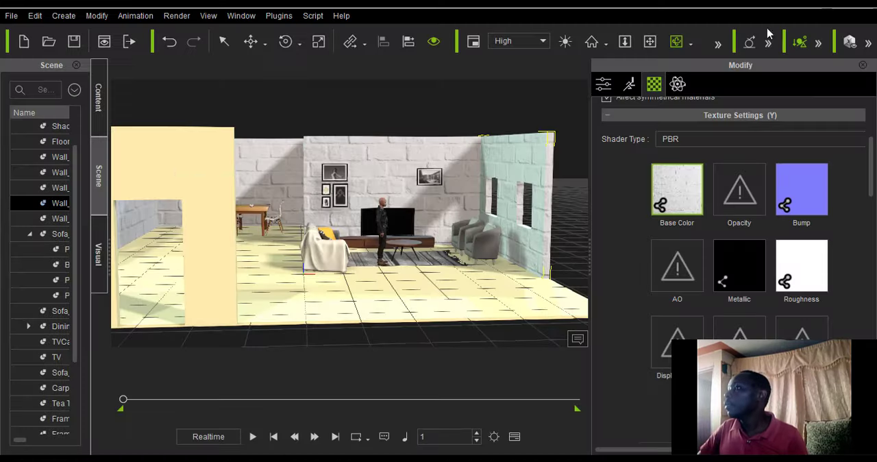
Examine the brick-textured walls together with the furniture, from the room overview to close views of the sofa and TV area.
scroll(442, 250, up, 3)
scroll(442, 249, up, 5)
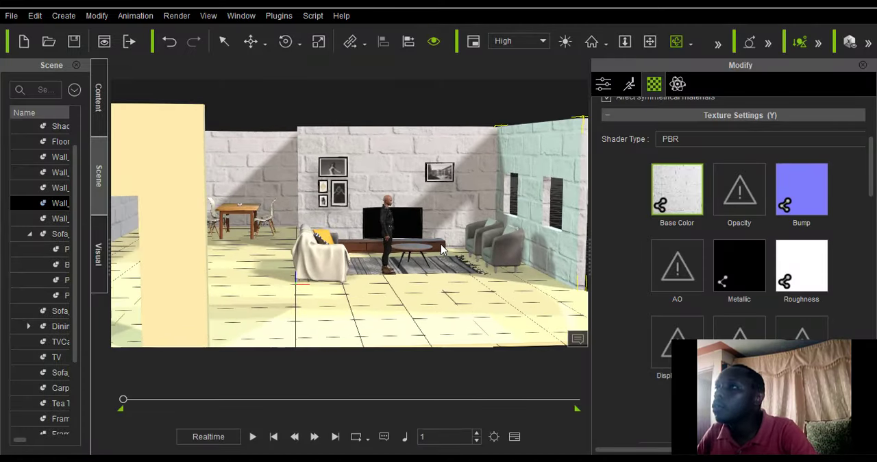
scroll(441, 244, down, 1)
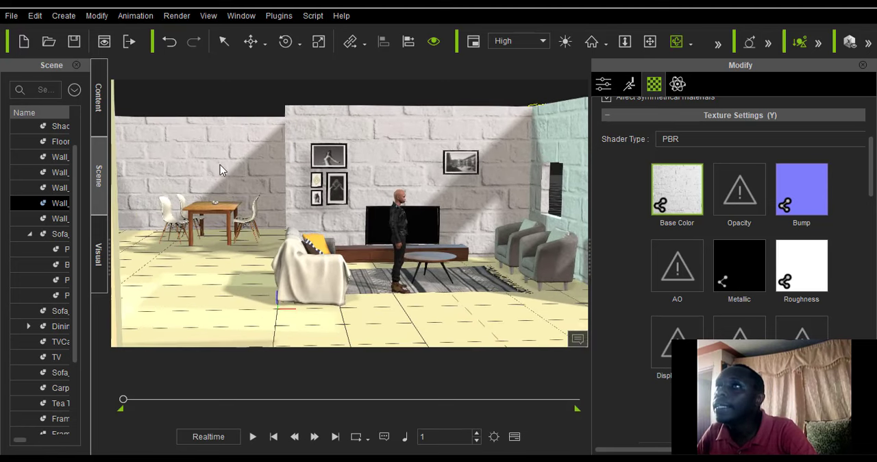
scroll(327, 282, up, 3)
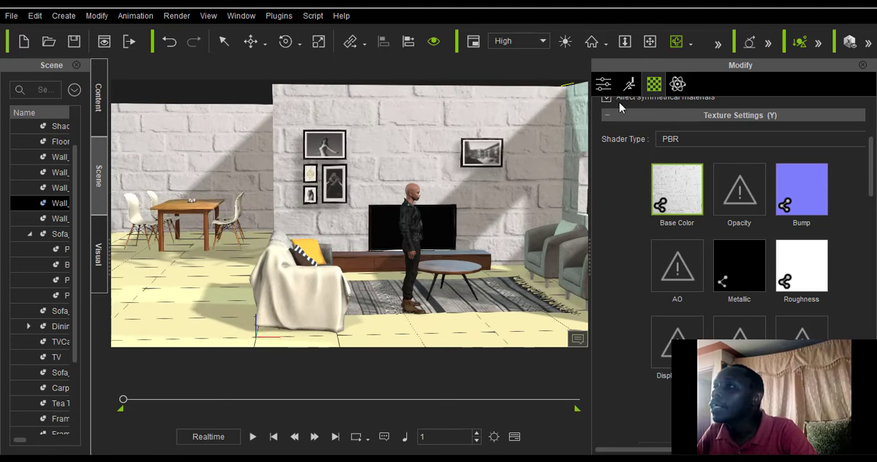
drag(484, 264, 413, 273)
scroll(413, 273, up, 2)
scroll(413, 272, up, 3)
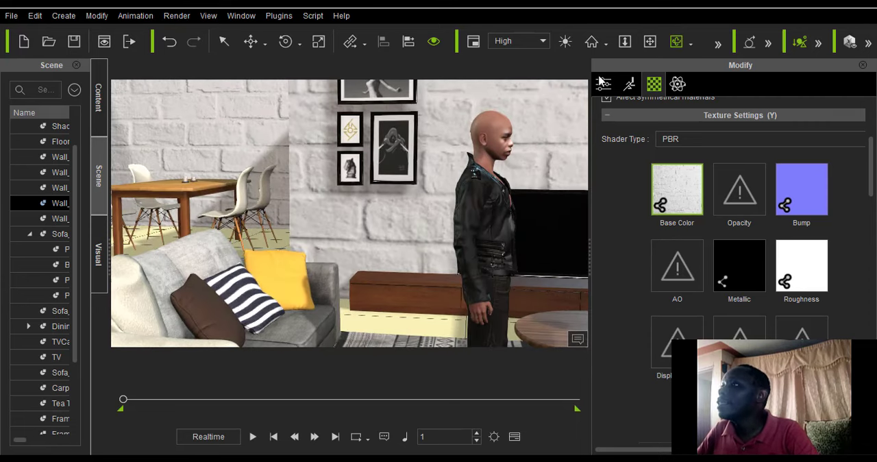
drag(392, 190, 349, 137)
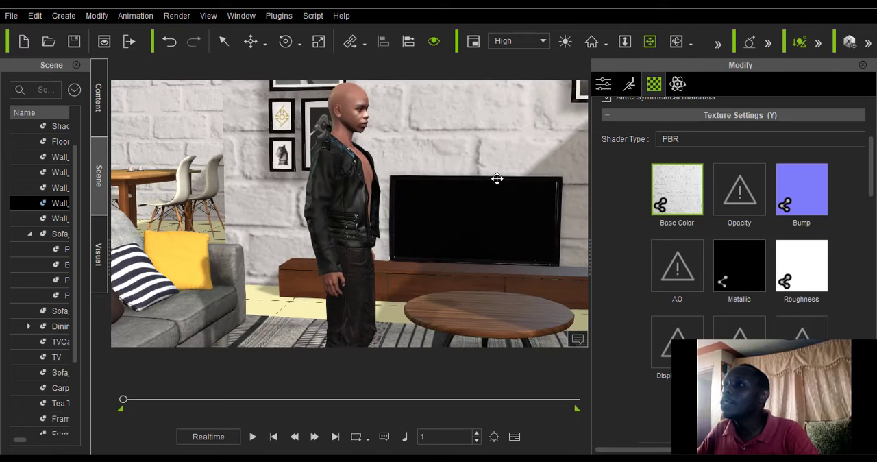
drag(497, 178, 498, 170)
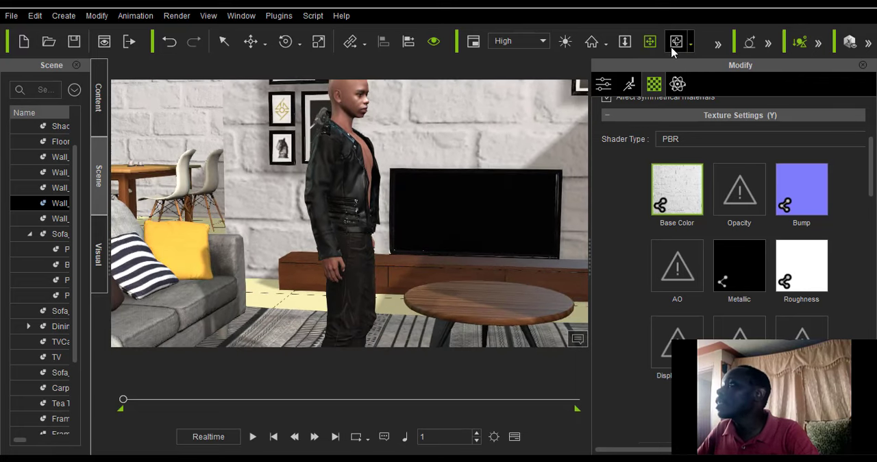
mouse_move(468, 222)
mouse_down()
mouse_move(354, 236)
mouse_move(486, 262)
mouse_move(446, 274)
mouse_move(457, 231)
mouse_move(483, 221)
mouse_up()
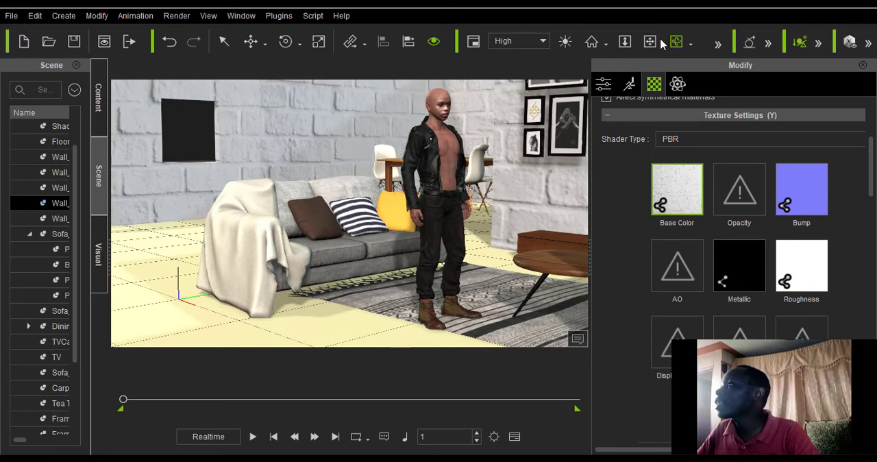
Examine the standing character up close against the brick walls and the dining area.
drag(466, 185, 384, 209)
scroll(384, 209, up, 2)
drag(389, 177, 385, 226)
scroll(385, 226, up, 3)
scroll(385, 227, up, 3)
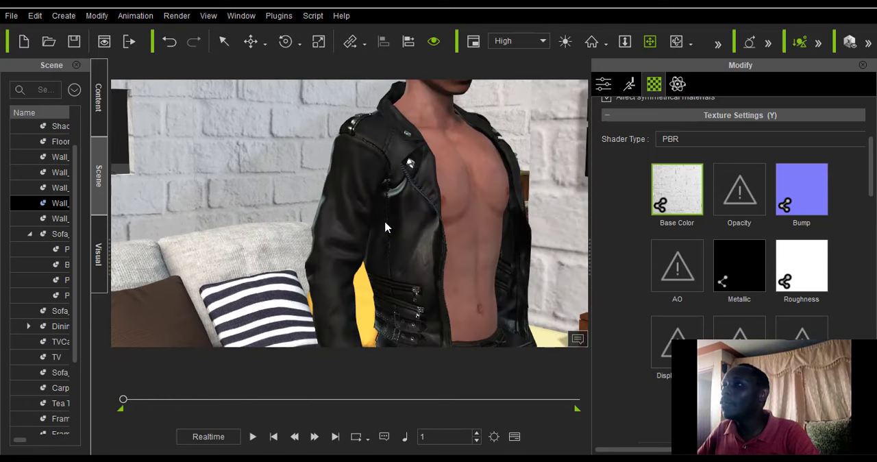
drag(423, 147, 380, 239)
scroll(402, 231, up, 5)
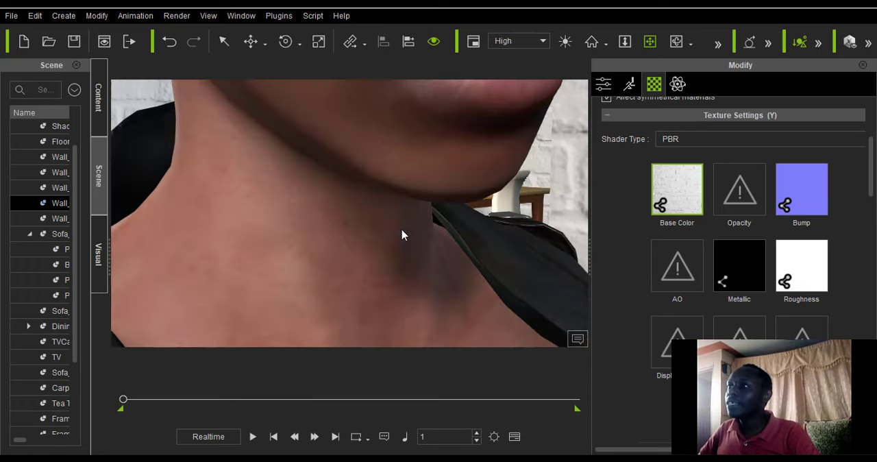
scroll(387, 178, down, 8)
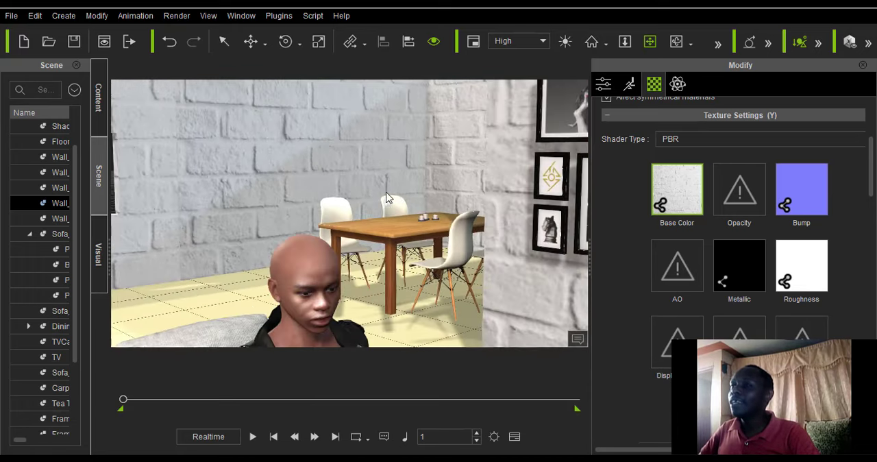
drag(376, 172, 377, 113)
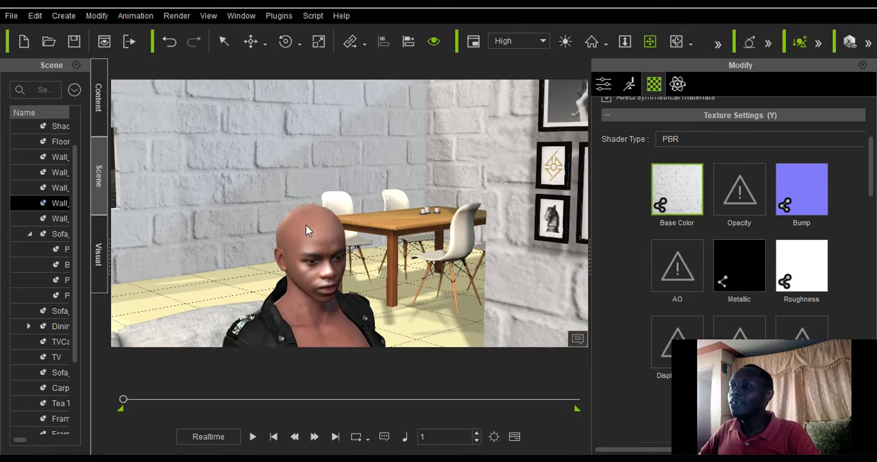
scroll(305, 224, up, 2)
scroll(306, 224, up, 5)
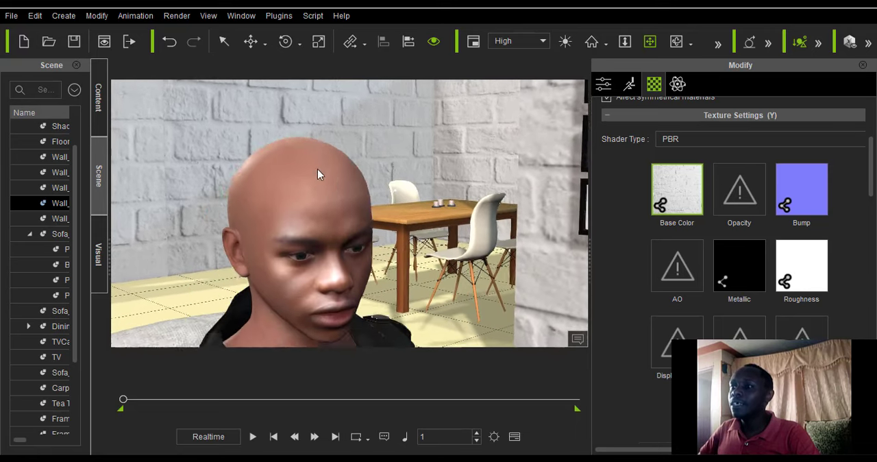
Frame the character from the waist up with the dining table behind him and add a camera to the scene.
scroll(321, 151, down, 5)
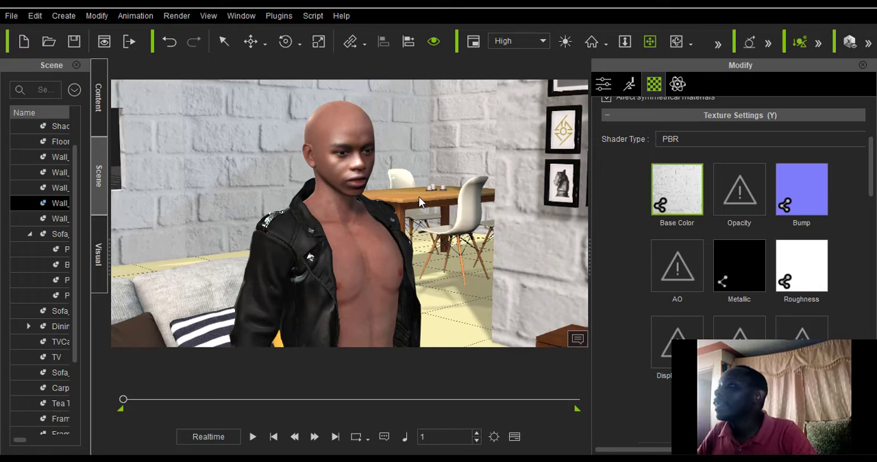
scroll(421, 208, down, 1)
scroll(421, 207, up, 1)
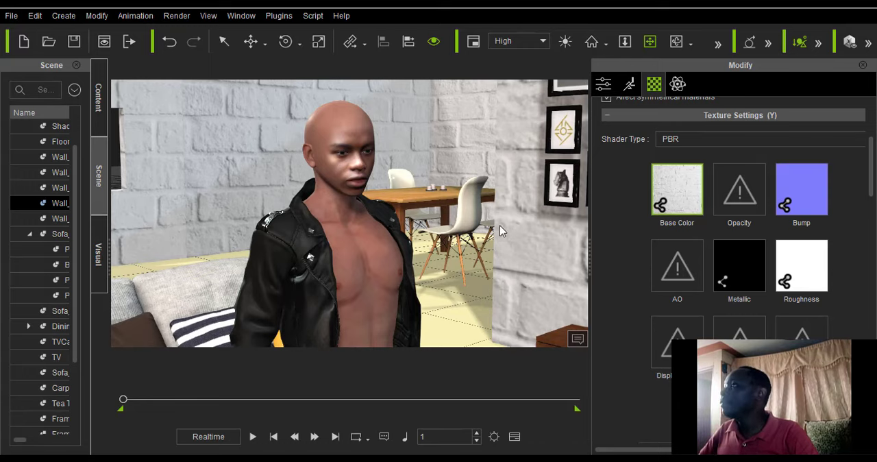
drag(500, 226, 579, 157)
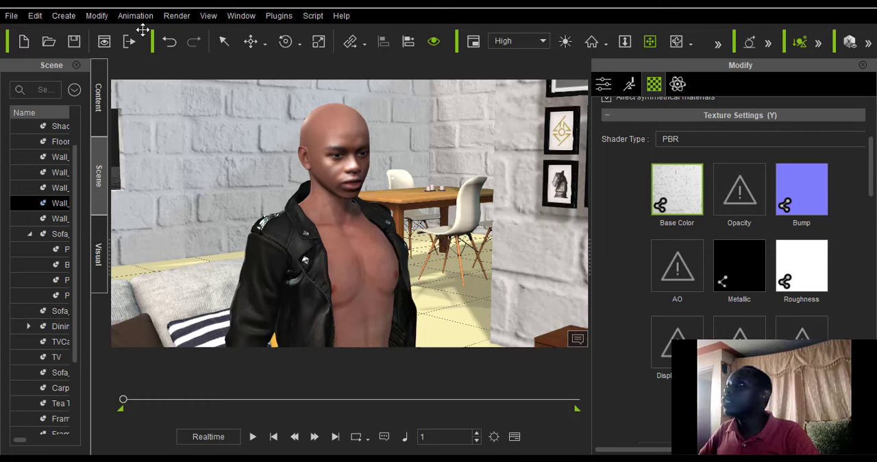
click(63, 15)
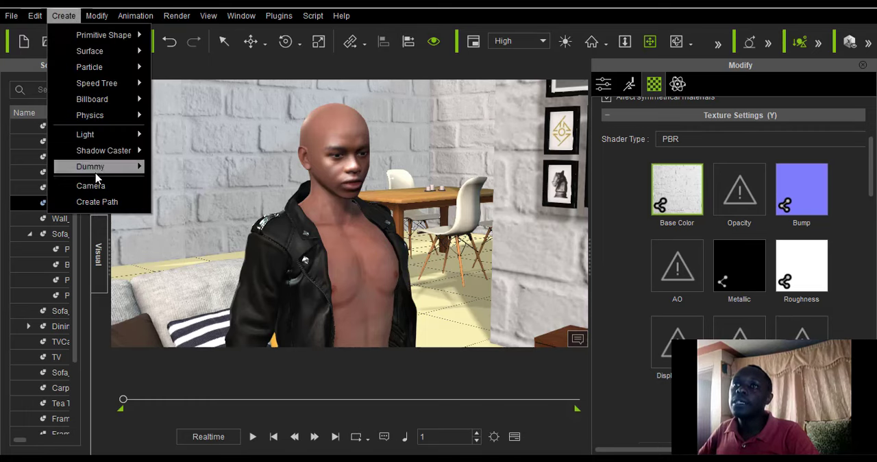
click(96, 185)
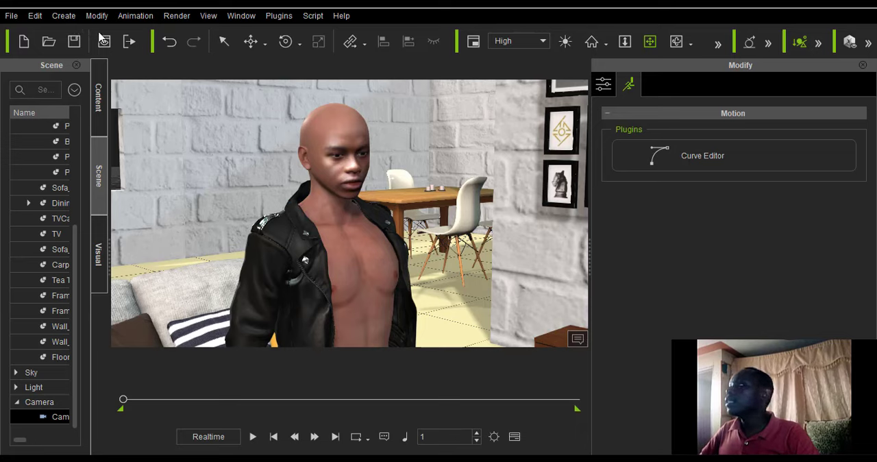
click(867, 45)
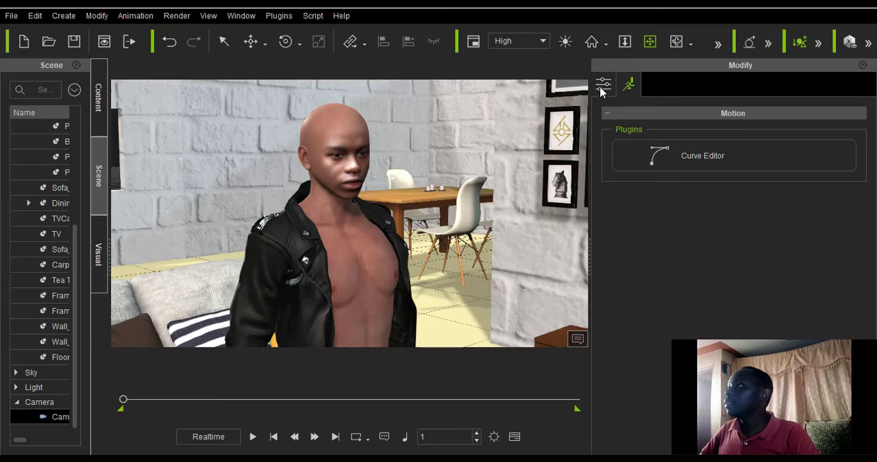
Examine the room around the character, from the sofa and dining area to the TV wall and armchairs.
scroll(384, 193, down, 4)
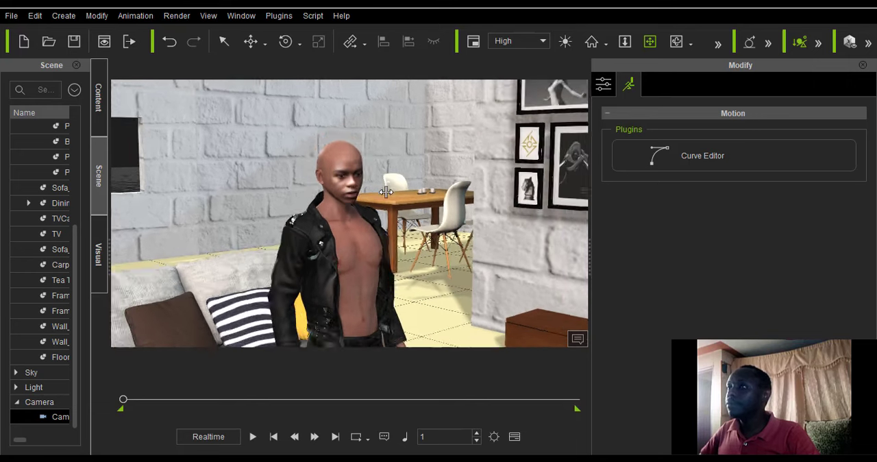
scroll(325, 212, up, 2)
drag(295, 193, 307, 181)
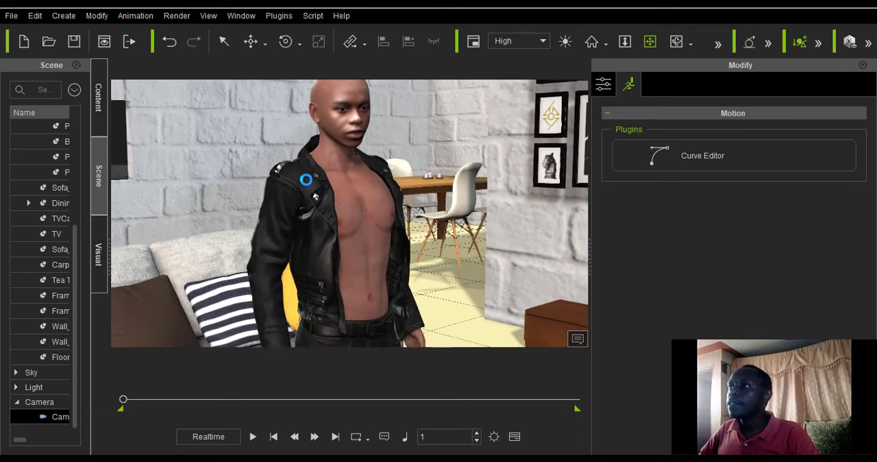
scroll(307, 180, down, 2)
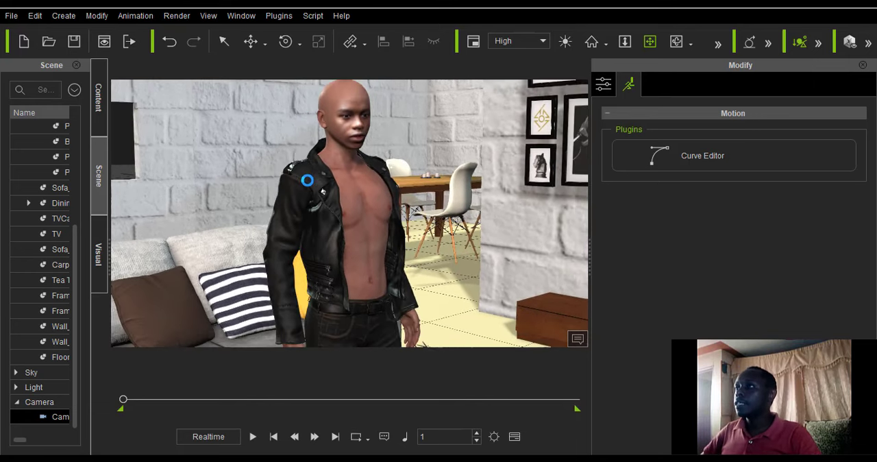
scroll(307, 180, down, 3)
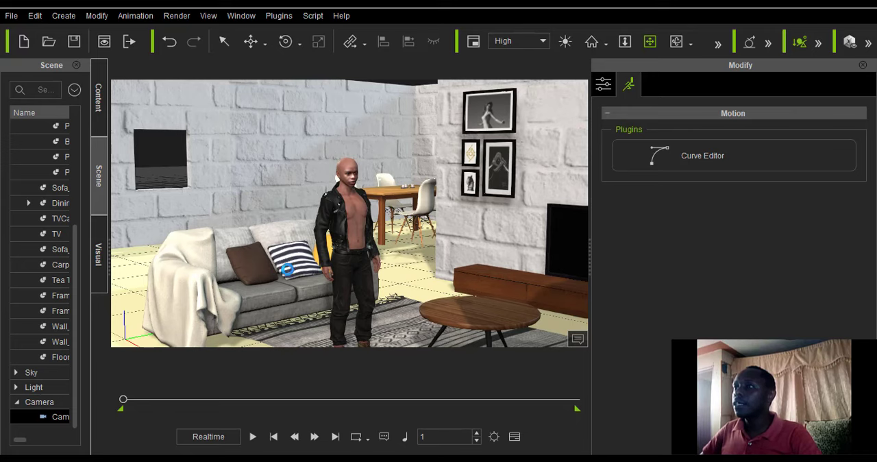
scroll(287, 269, up, 5)
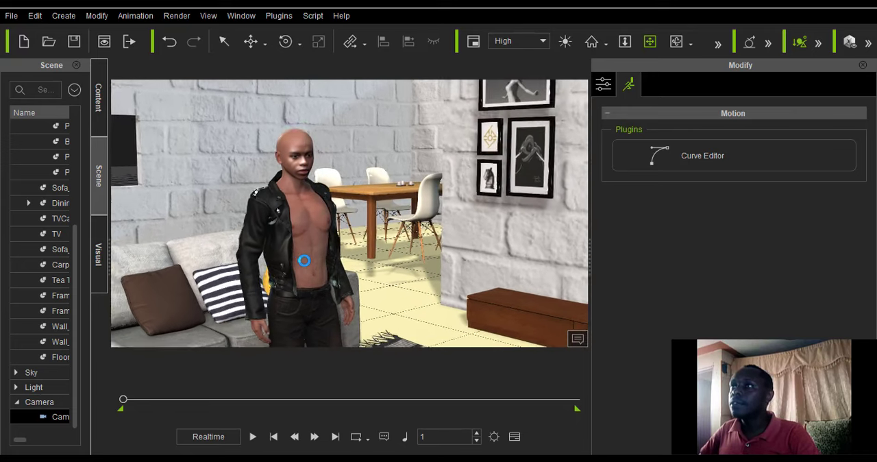
scroll(304, 260, up, 2)
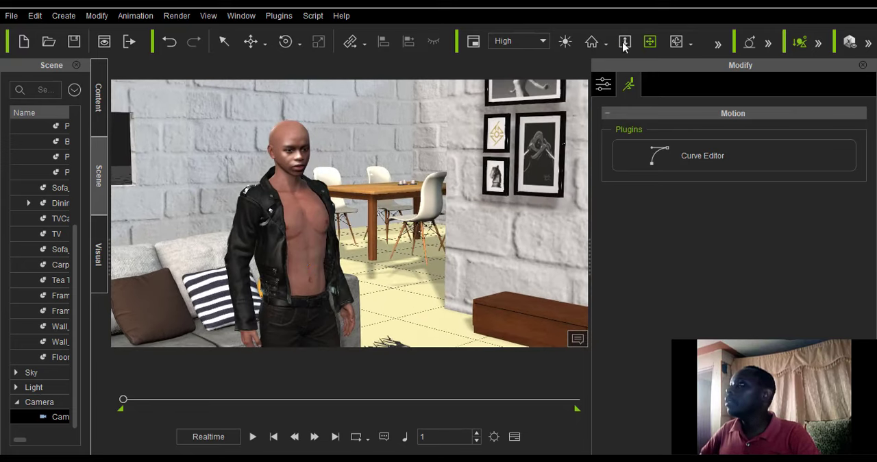
drag(190, 215, 312, 280)
scroll(344, 293, down, 2)
scroll(311, 278, up, 2)
scroll(312, 278, down, 5)
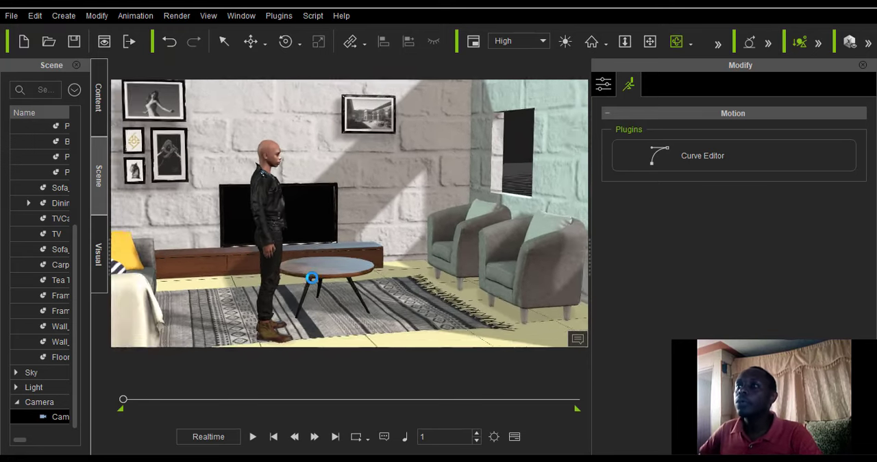
Add a primitive box to the scene beside the sofa.
scroll(310, 279, down, 3)
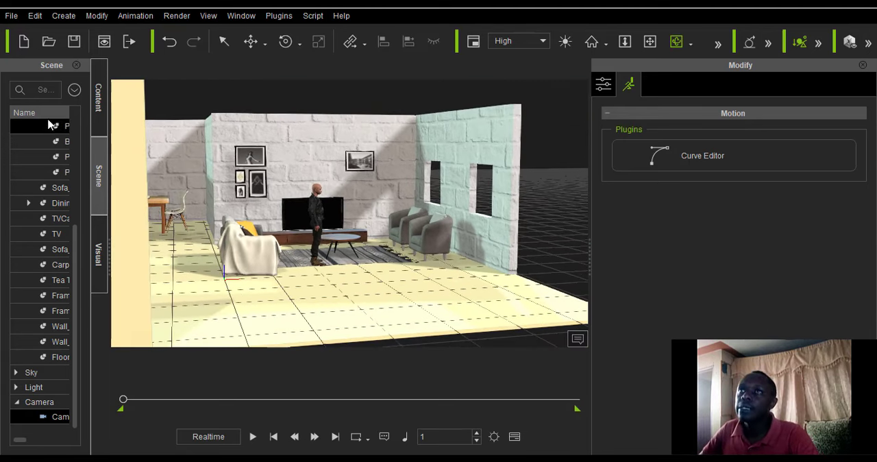
drag(109, 242, 184, 254)
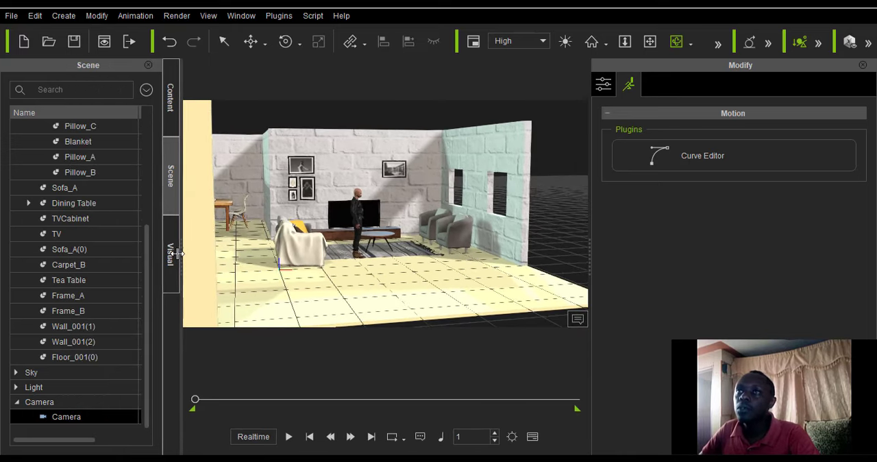
click(168, 110)
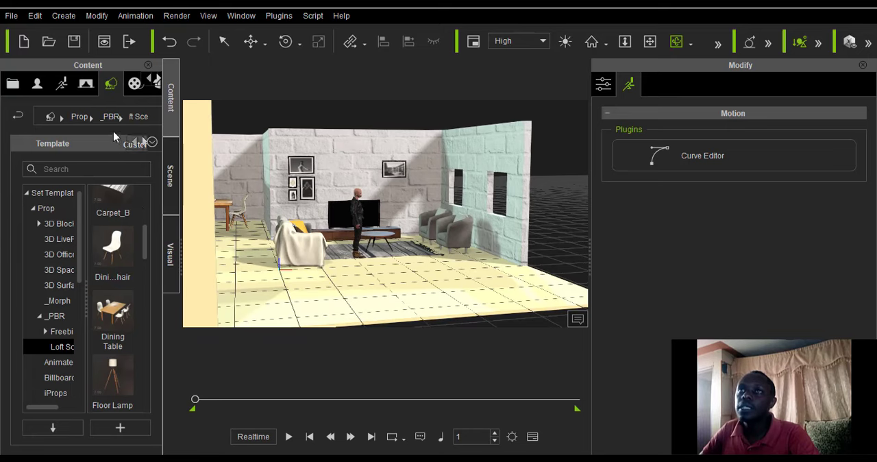
click(35, 15)
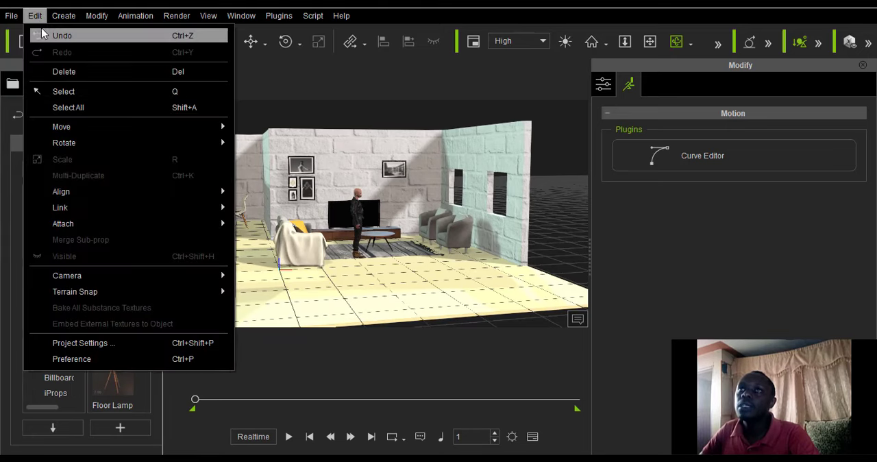
mouse_move(104, 44)
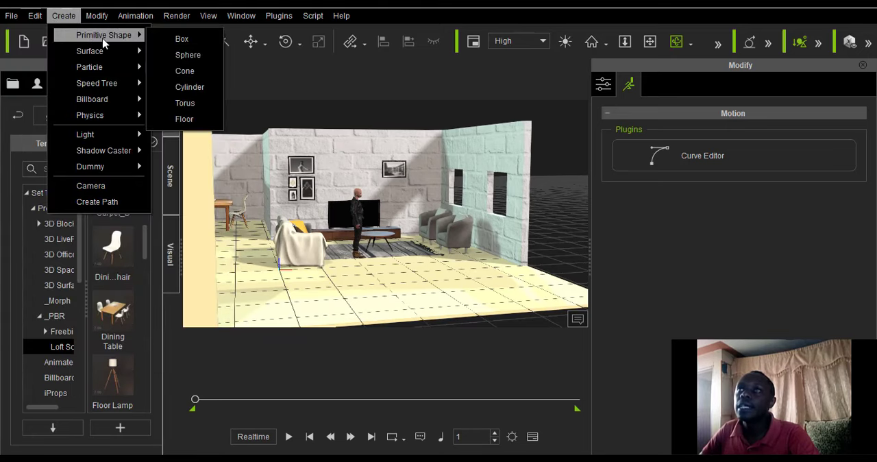
click(181, 39)
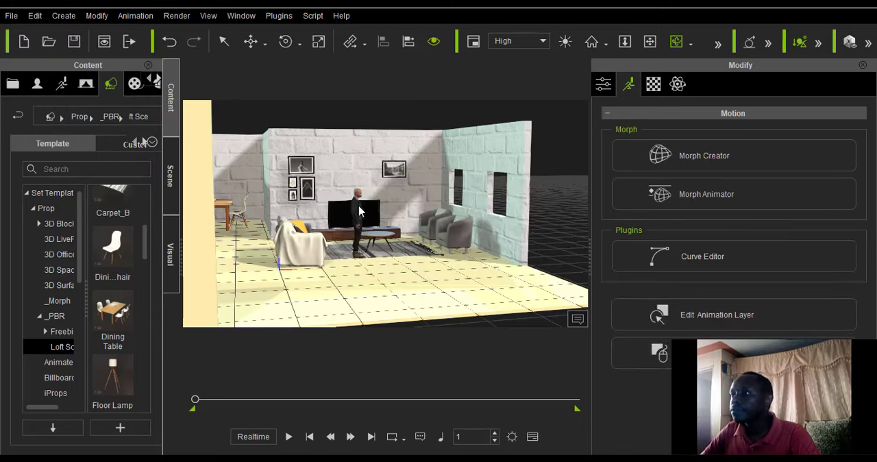
Scale the box up in all directions until its base spans the living room floor.
click(264, 49)
click(269, 68)
scroll(268, 225, down, 4)
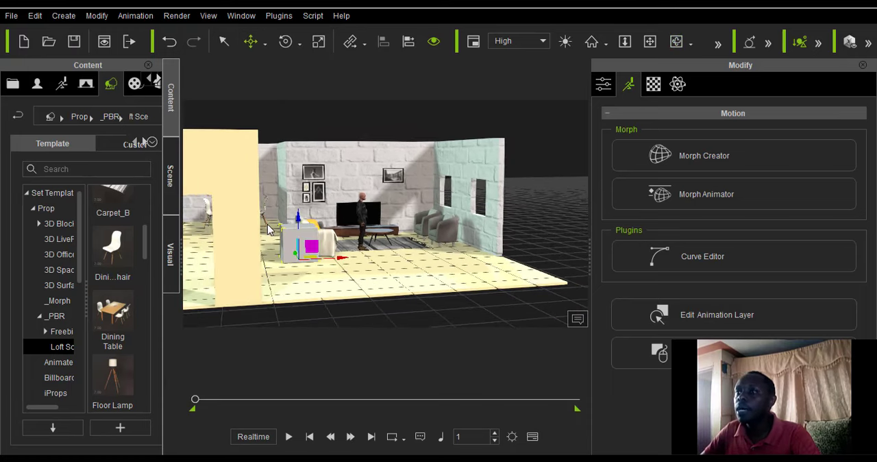
click(676, 41)
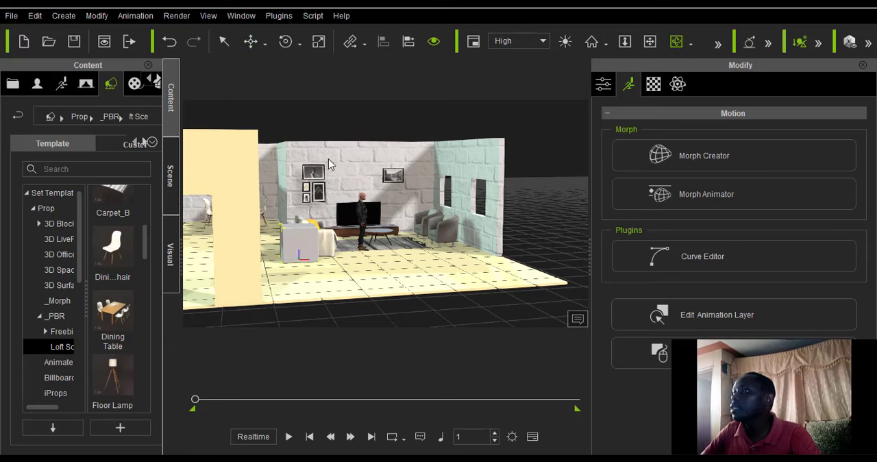
drag(336, 152, 296, 322)
drag(262, 200, 260, 194)
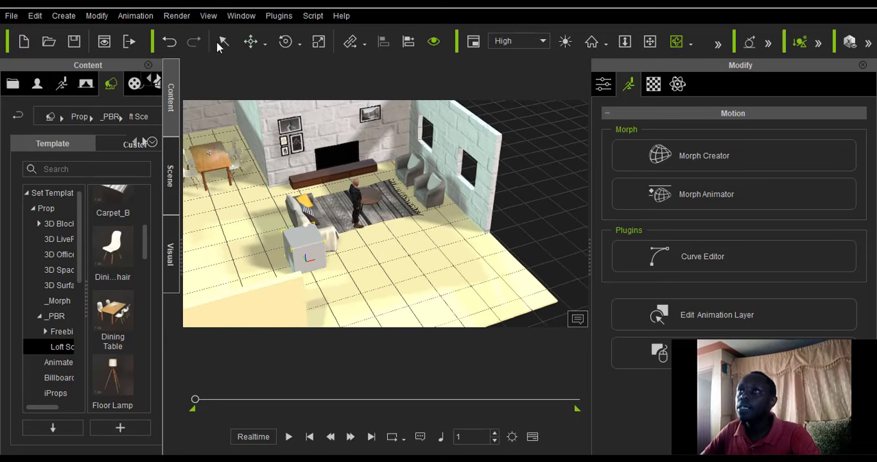
click(265, 48)
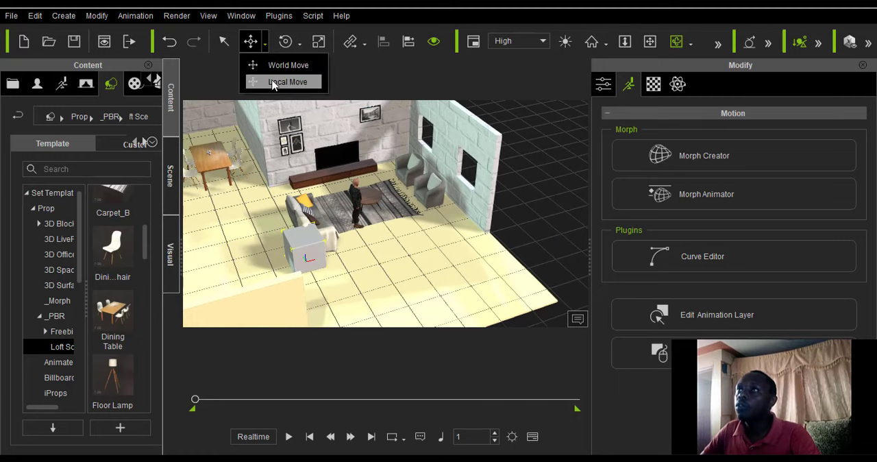
click(272, 82)
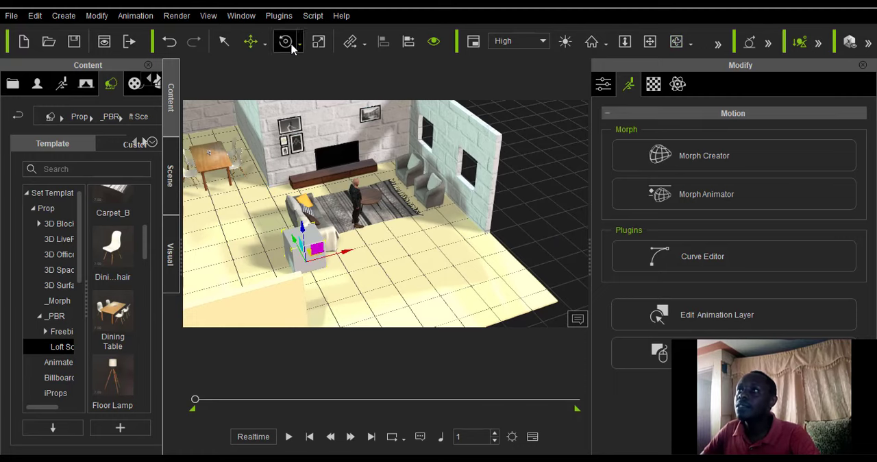
scroll(273, 249, down, 1)
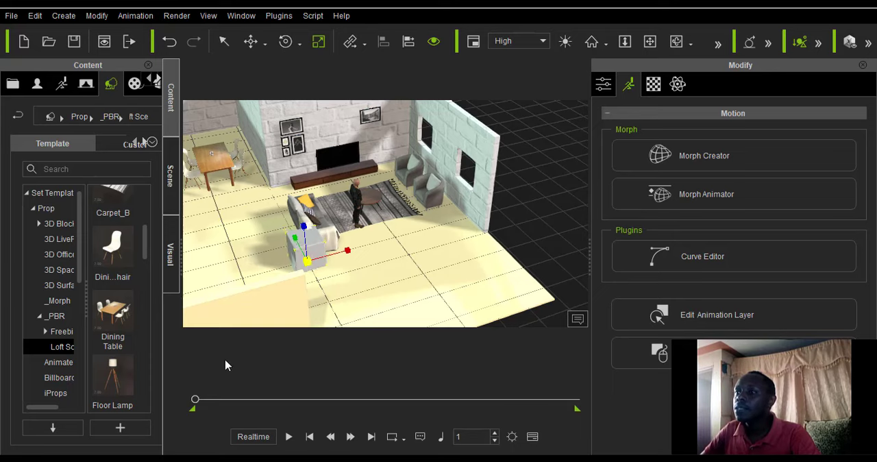
drag(350, 251, 662, 18)
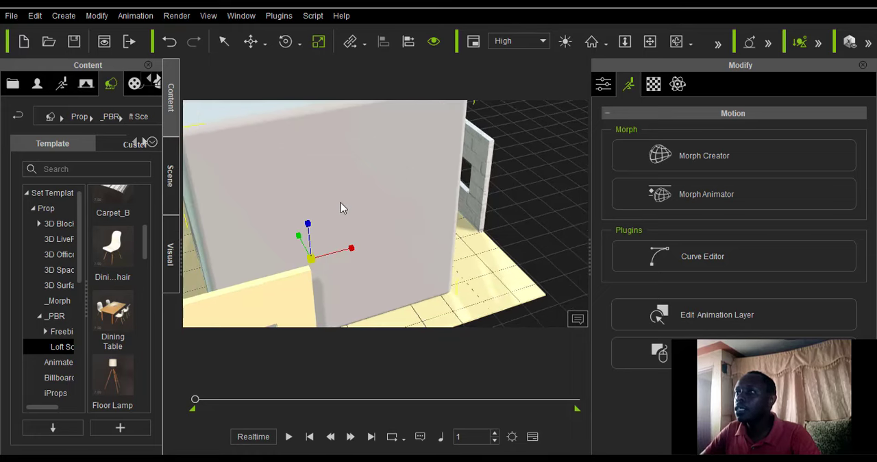
scroll(340, 207, down, 5)
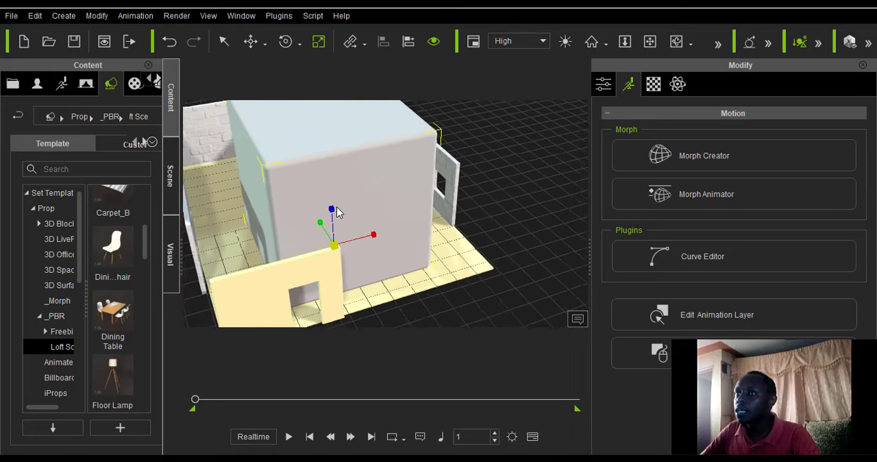
scroll(336, 208, down, 1)
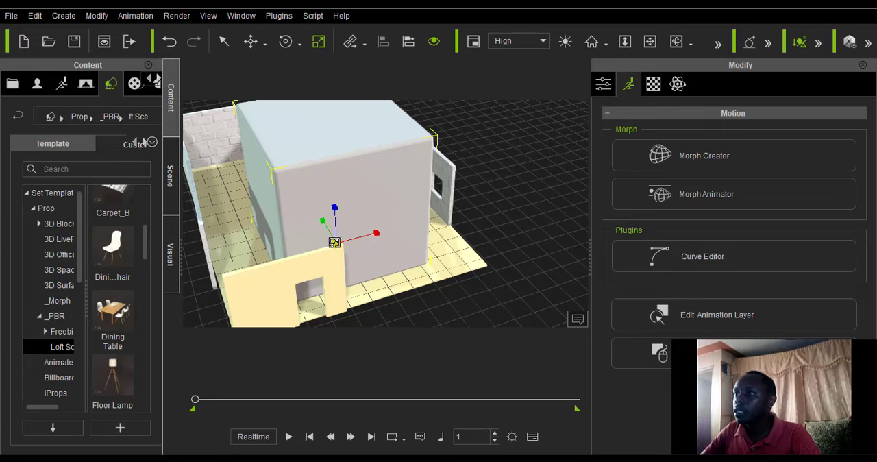
scroll(346, 242, up, 5)
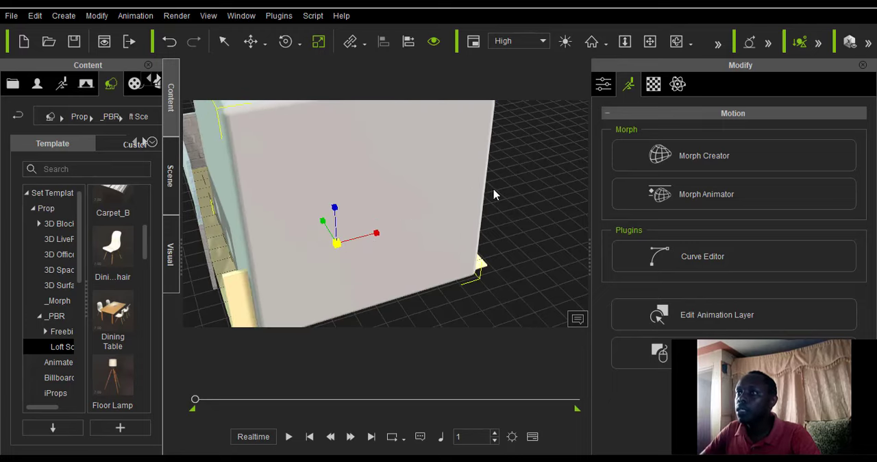
drag(495, 194, 528, 181)
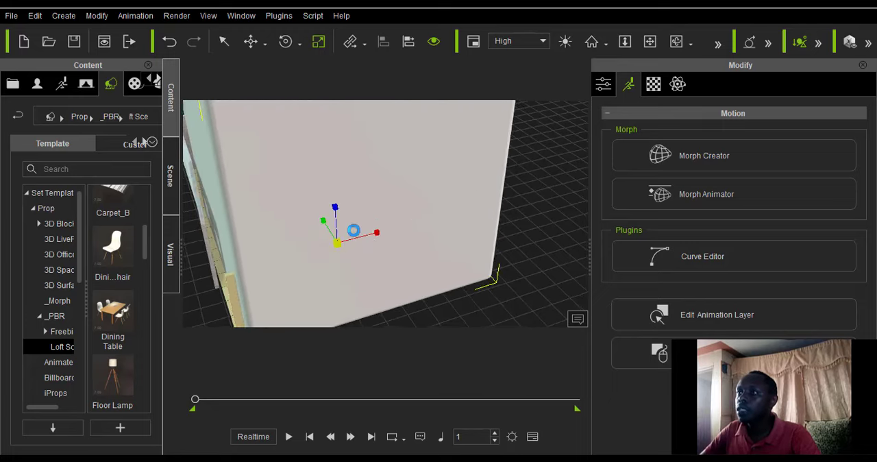
scroll(341, 244, down, 2)
scroll(340, 244, up, 1)
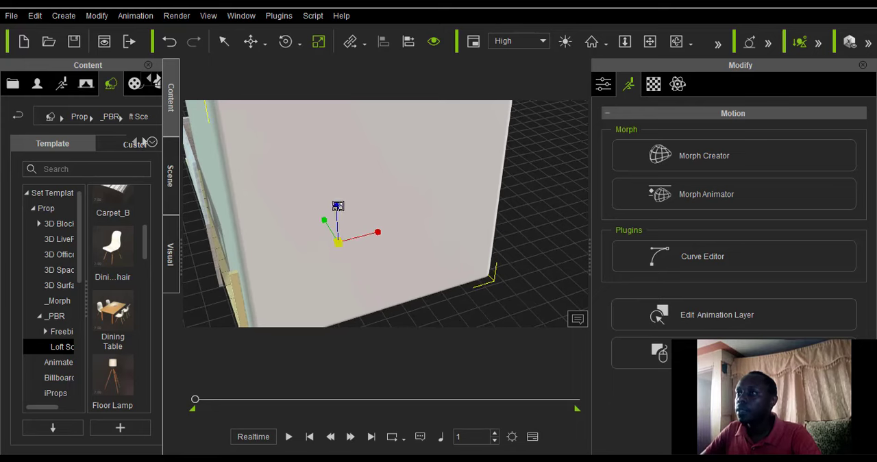
Flatten the enlarged box vertically into a thin slab covering the living room floor.
drag(340, 226, 358, 375)
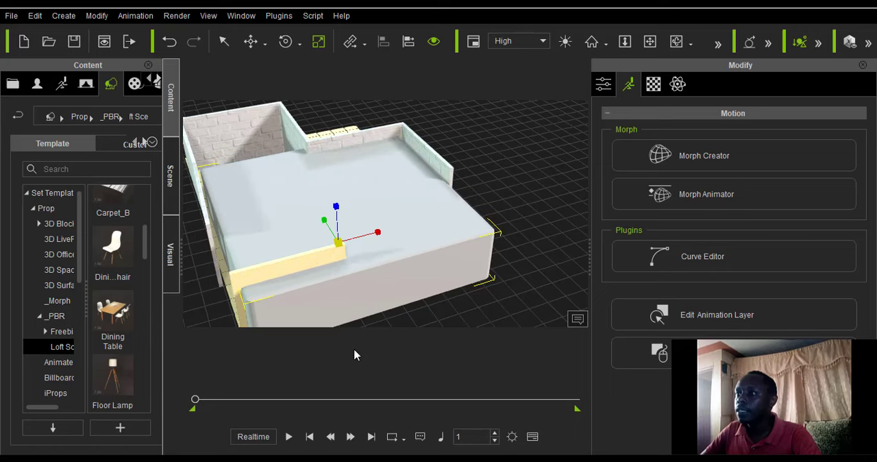
scroll(333, 270, down, 4)
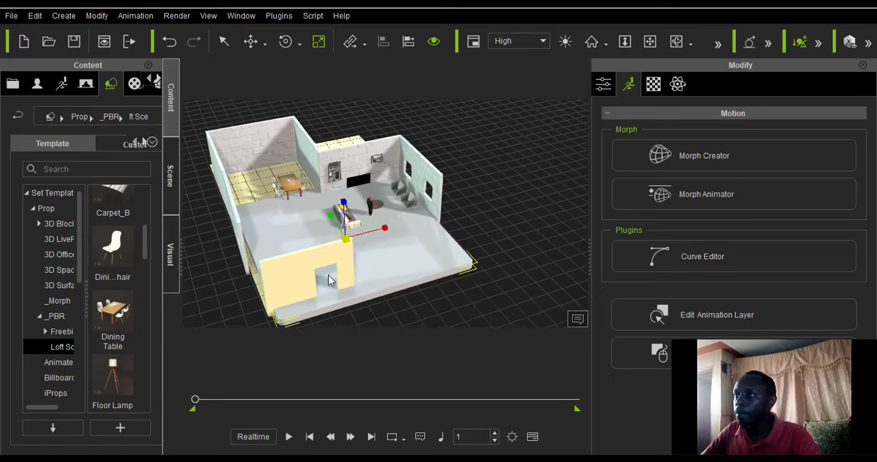
right_drag(329, 279, 338, 205)
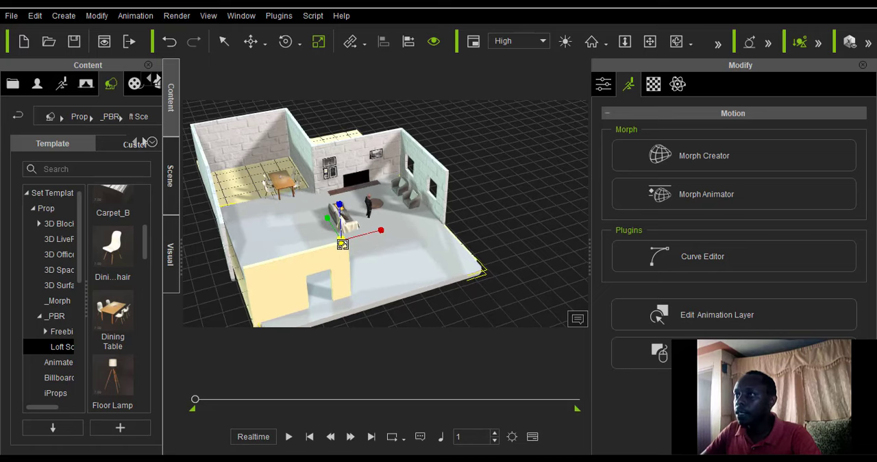
right_drag(342, 244, 334, 265)
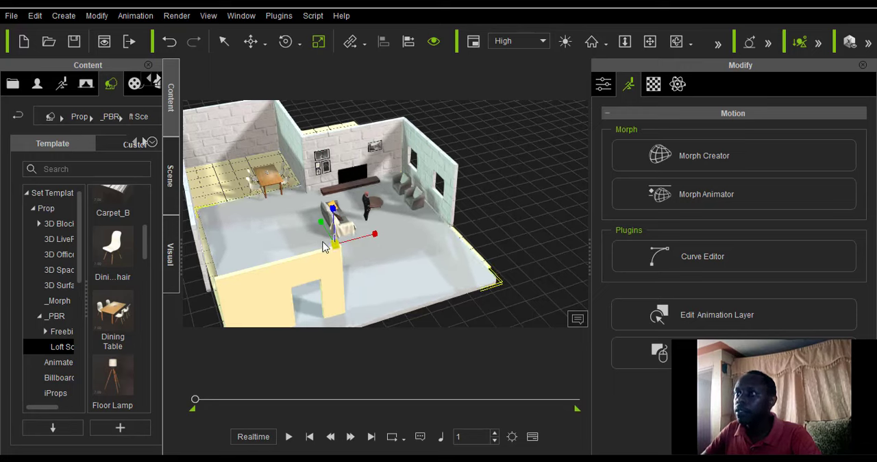
Raise the thin slab along its local vertical axis to near the top of the walls.
click(264, 45)
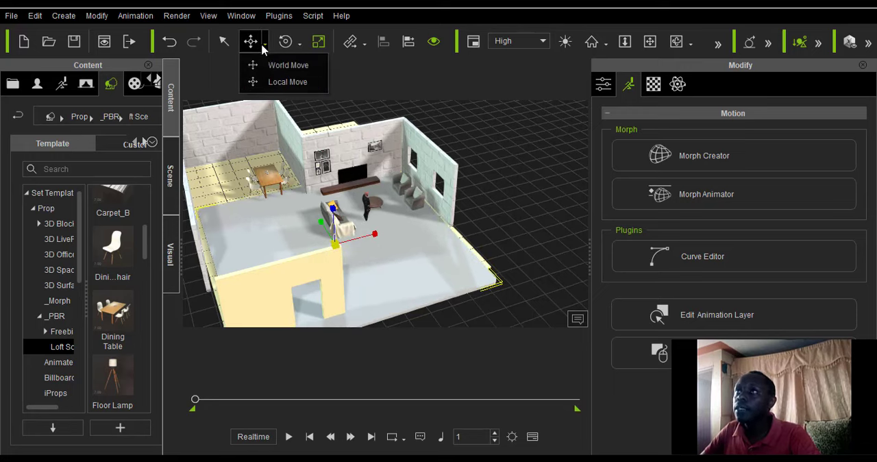
click(278, 82)
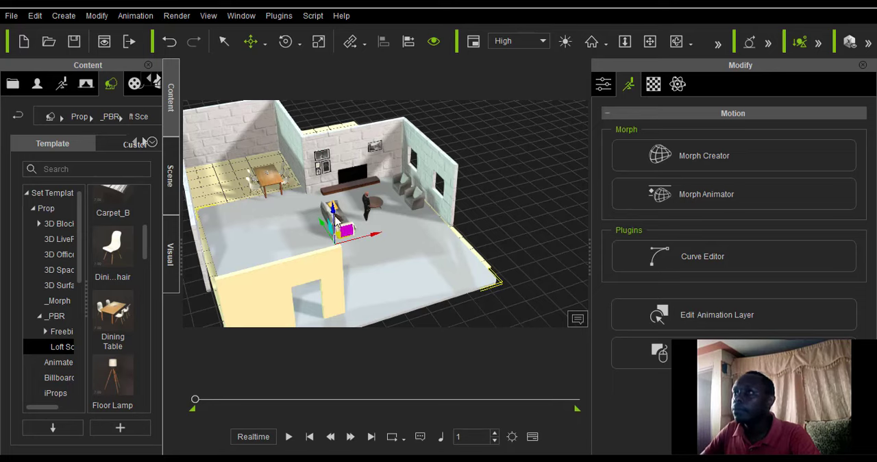
drag(334, 214, 326, 151)
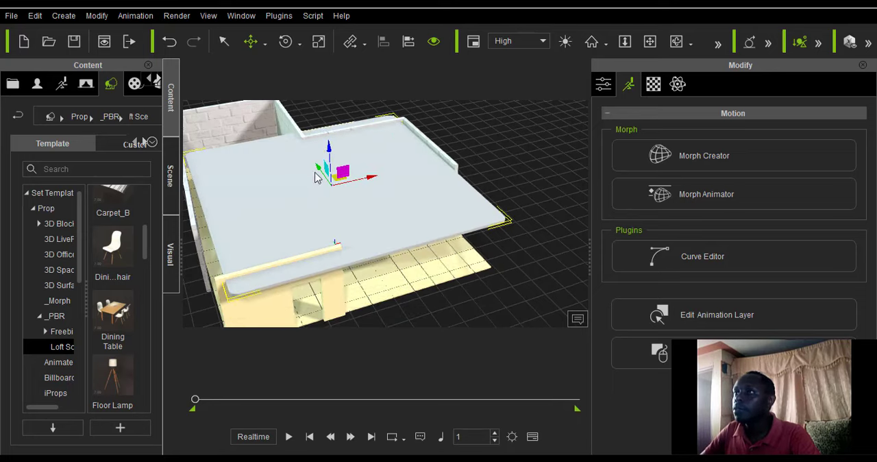
Stretch the slab in width and depth so that it extends past the room's outer walls.
click(318, 42)
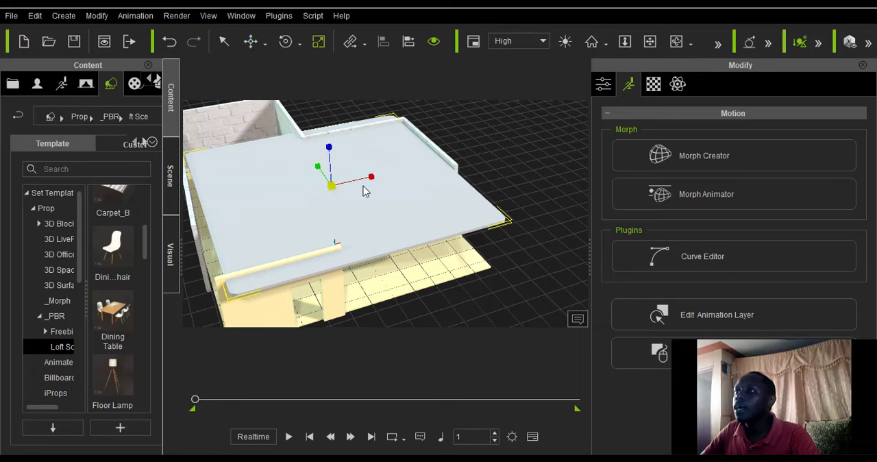
drag(371, 183, 388, 182)
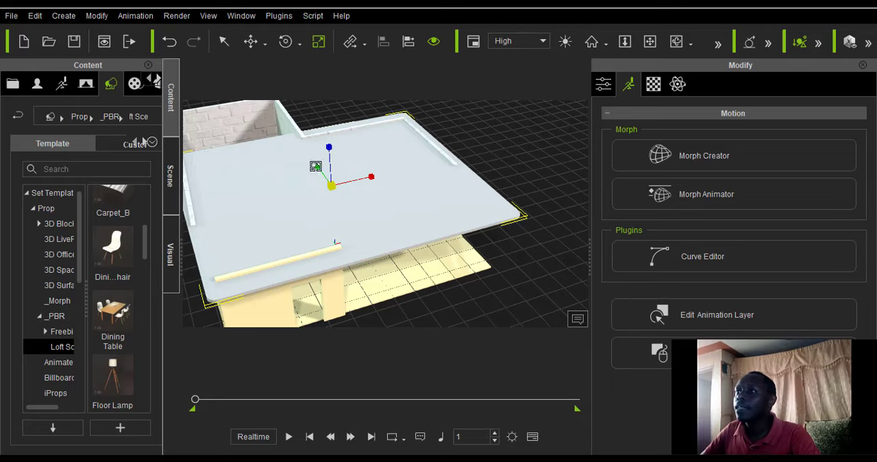
drag(315, 166, 248, 87)
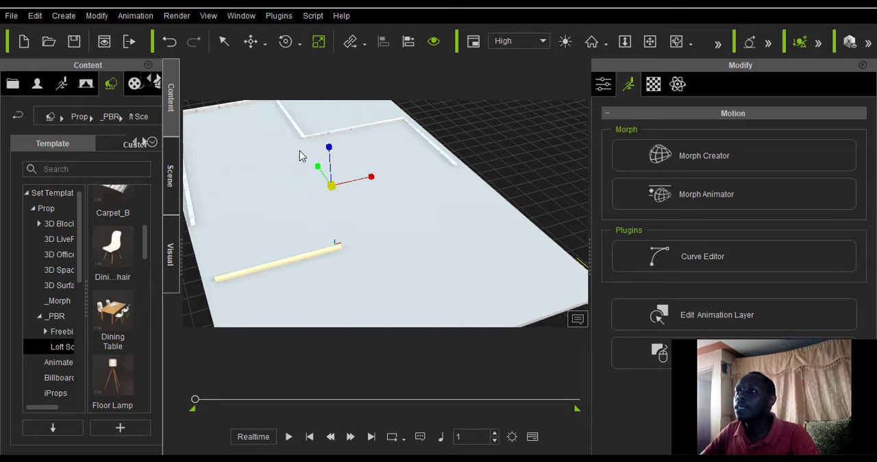
drag(320, 166, 333, 196)
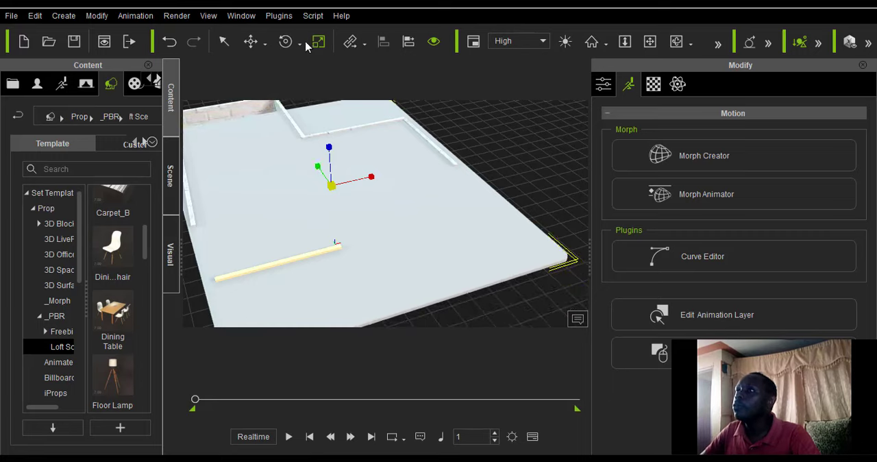
Lift the stretched slab with Local Move until it rests on the wall tops as a ceiling.
click(255, 43)
click(274, 80)
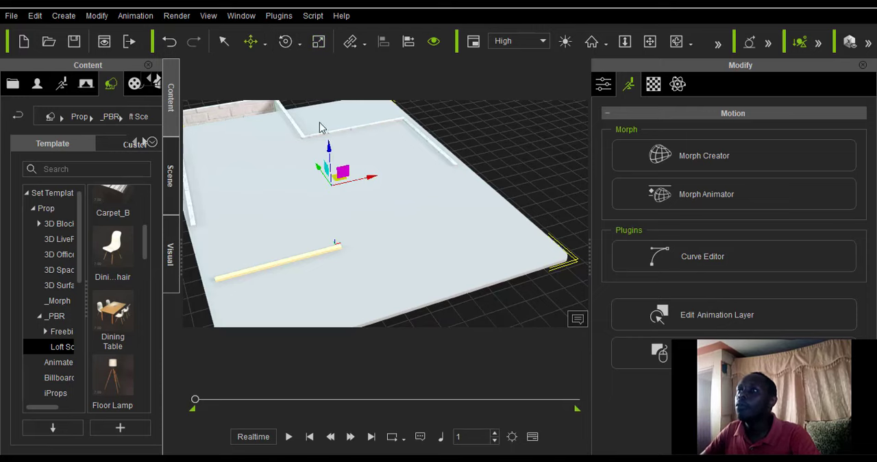
drag(299, 155, 286, 144)
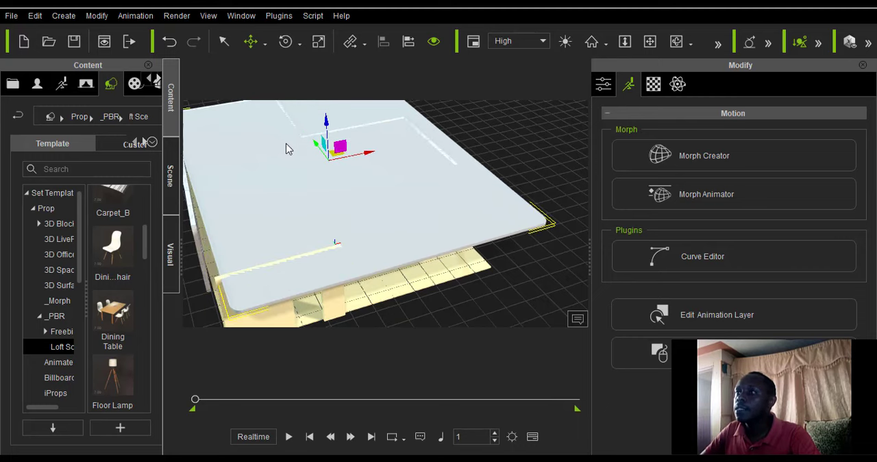
Examine the furnished room and its lighting from inside, beneath the new ceiling slab.
click(676, 41)
drag(368, 252, 350, 231)
scroll(349, 232, up, 8)
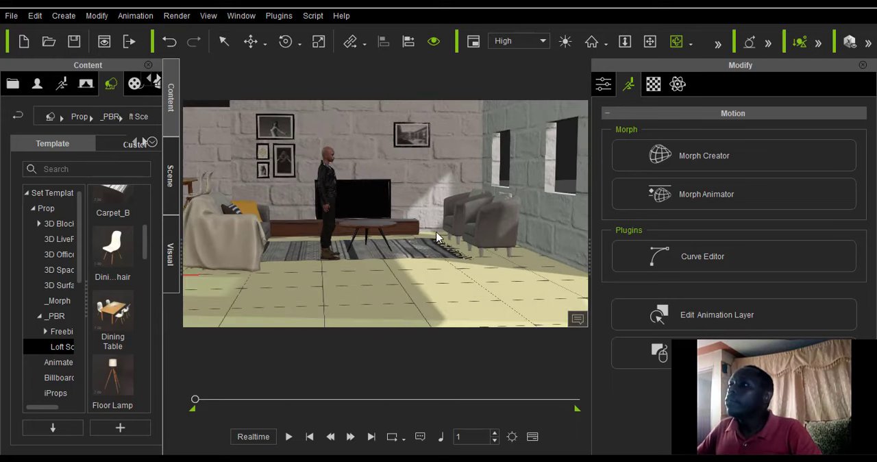
drag(437, 237, 348, 265)
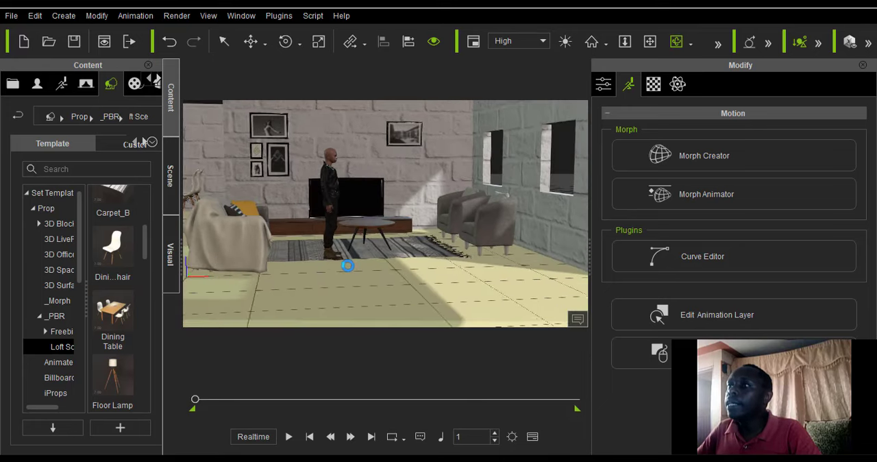
scroll(347, 266, down, 5)
click(648, 41)
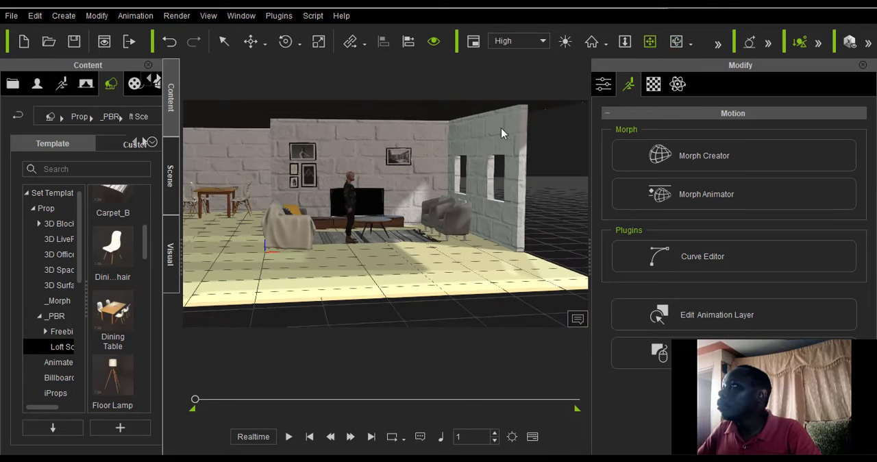
drag(320, 192, 438, 238)
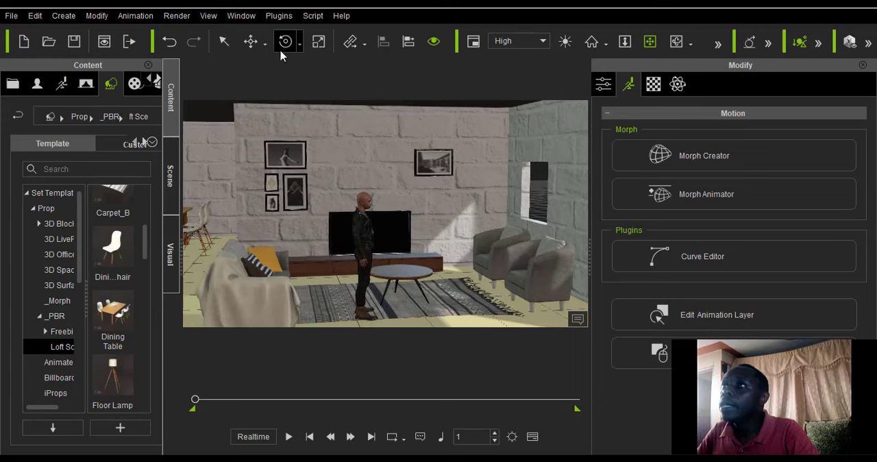
scroll(295, 135, down, 1)
scroll(292, 135, down, 1)
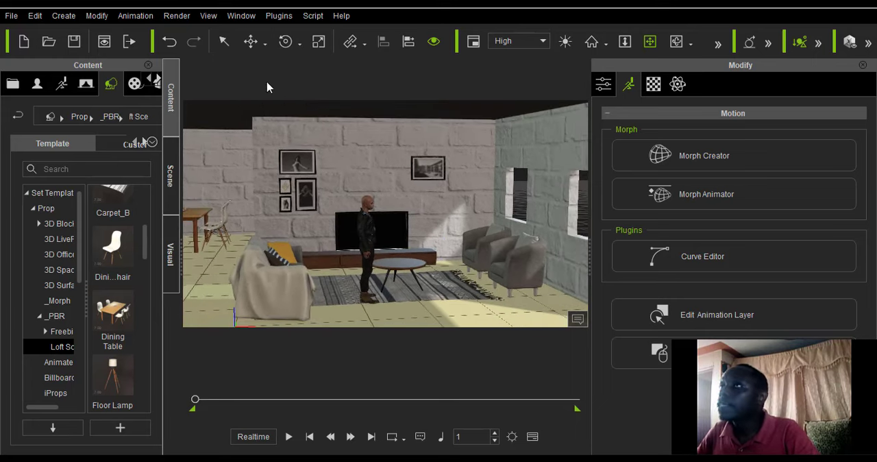
Move the single framed landscape picture sideways along the back wall, closer to the windowed side wall.
click(266, 48)
click(275, 81)
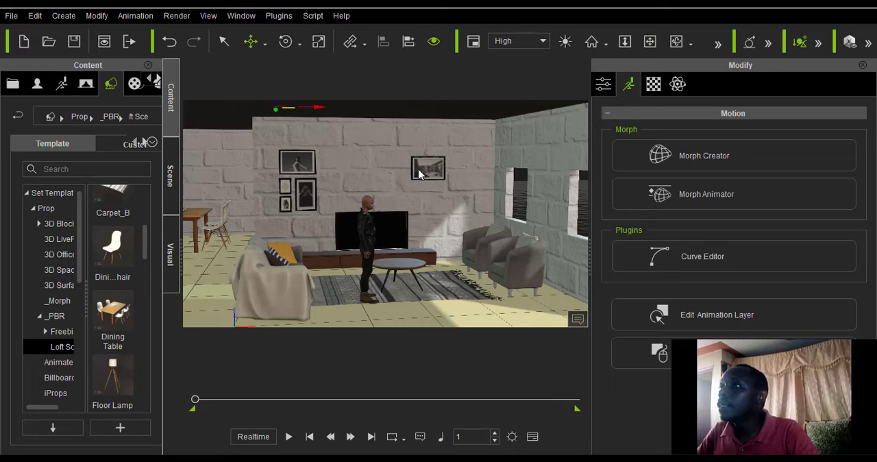
scroll(434, 176, up, 4)
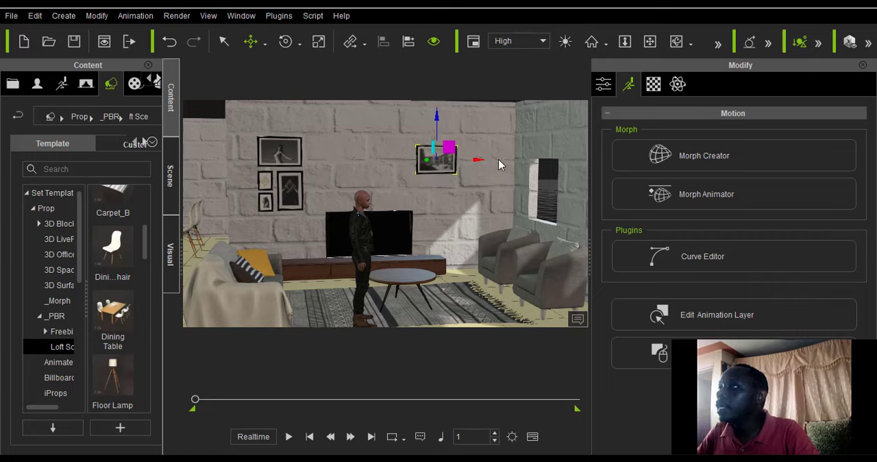
drag(499, 165, 504, 162)
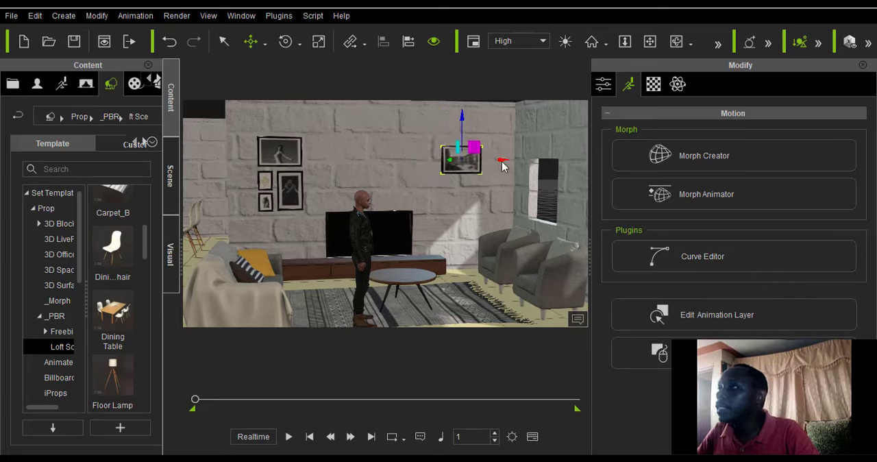
Raise the TV on the back wall and scale the TV cabinet vertically until it reaches just beneath the screen.
click(396, 241)
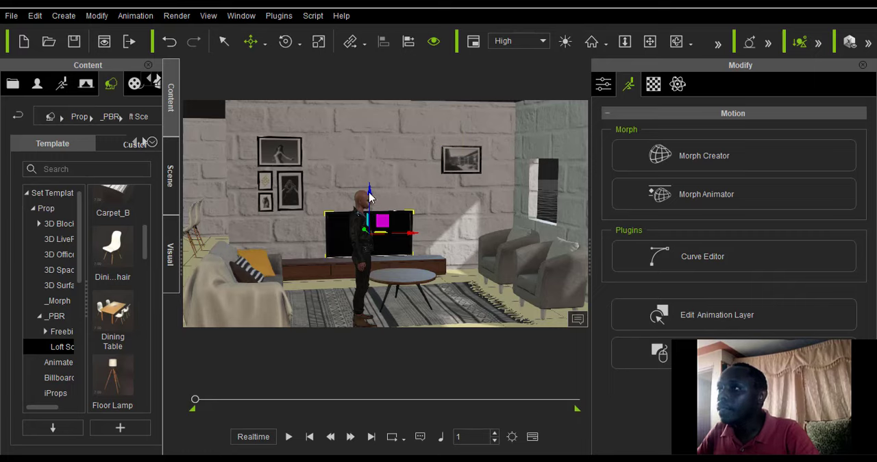
drag(370, 184, 373, 165)
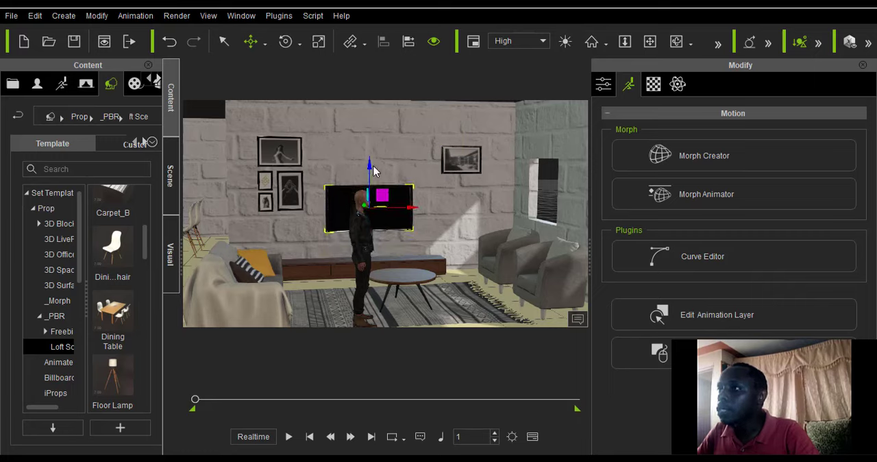
click(331, 273)
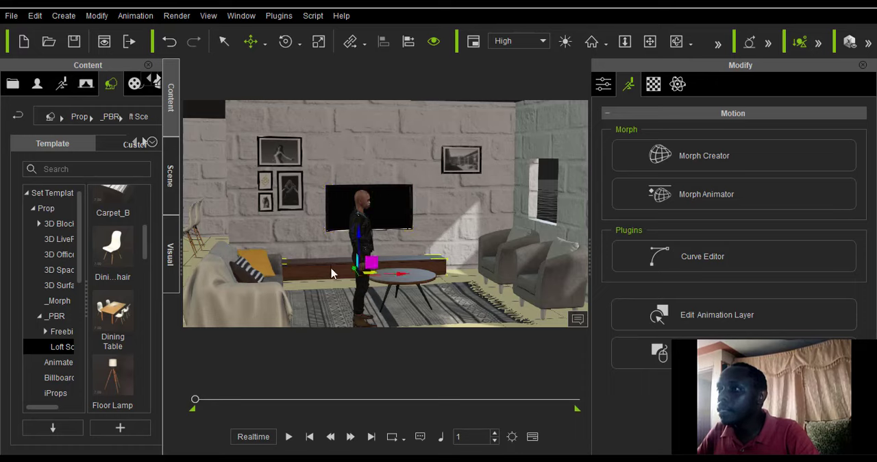
click(318, 41)
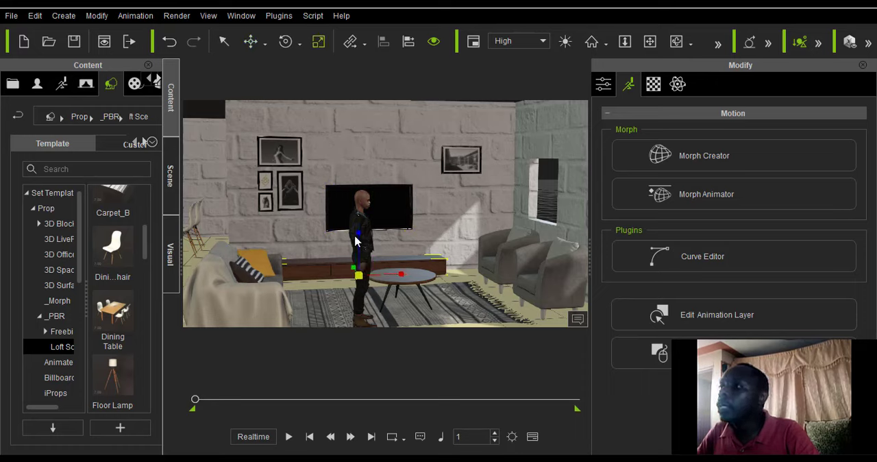
drag(360, 230, 347, 107)
scroll(366, 202, down, 3)
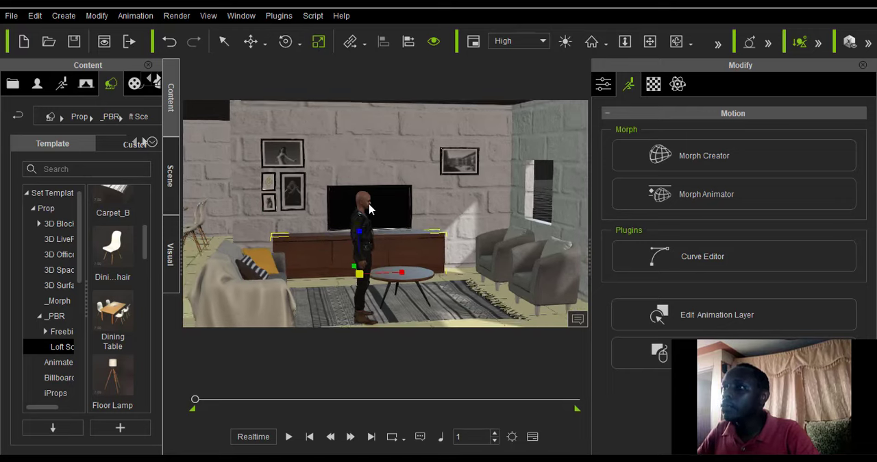
Shift the TV cabinet and the TV along the back wall toward the armchairs, keeping the TV roughly centred over the cabinet.
click(265, 43)
click(274, 63)
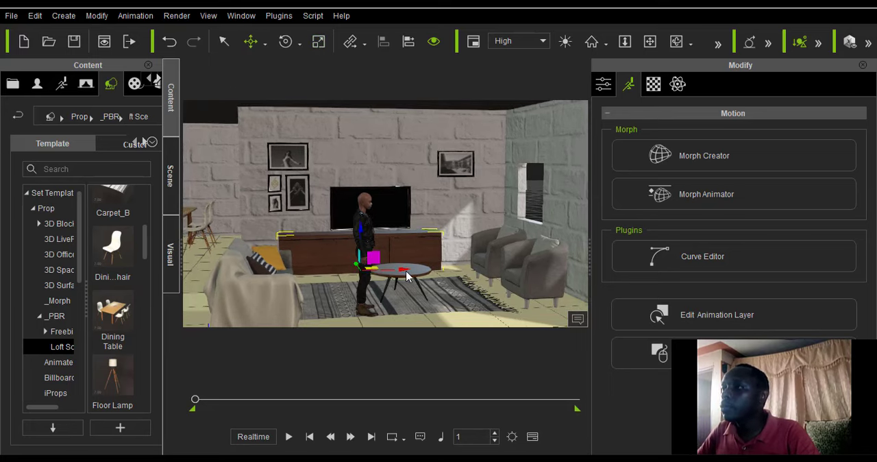
drag(412, 270, 413, 269)
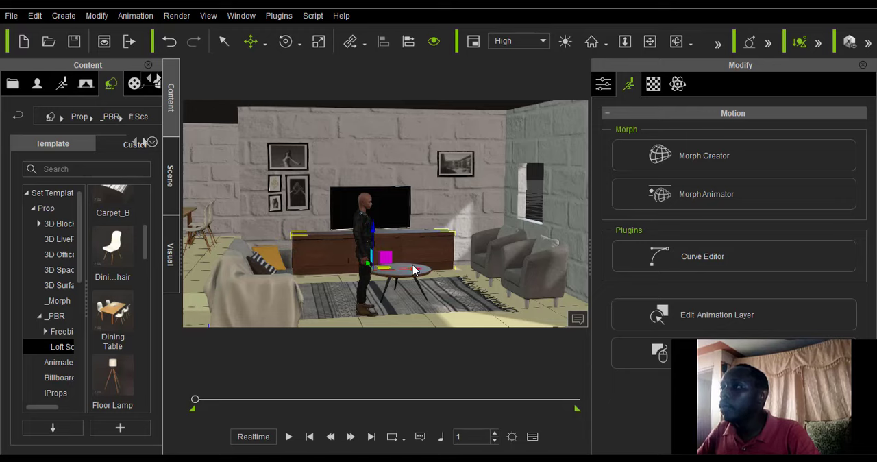
click(396, 222)
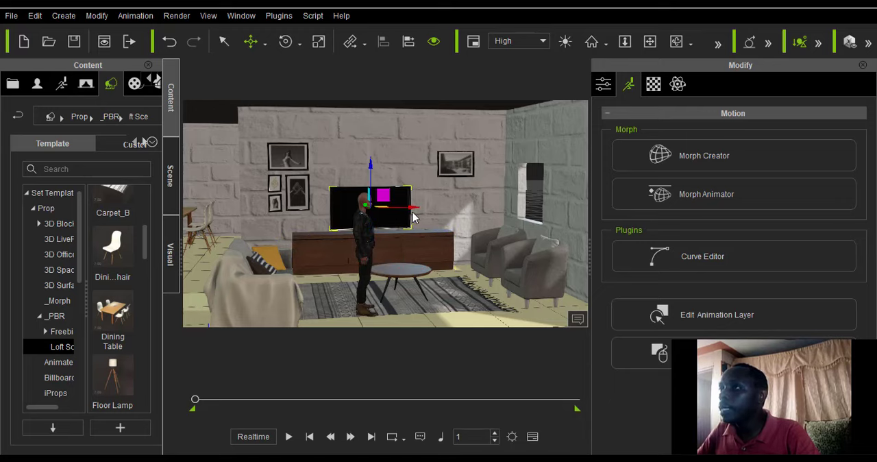
drag(413, 208, 423, 208)
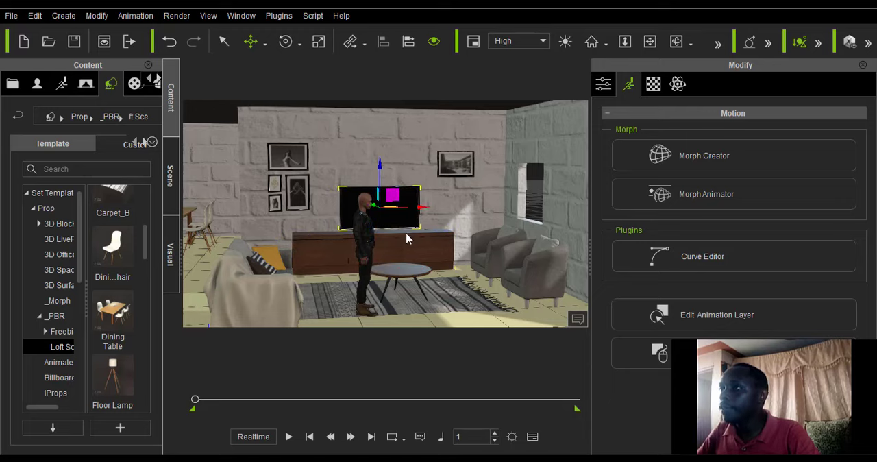
scroll(399, 240, down, 1)
scroll(399, 240, down, 1)
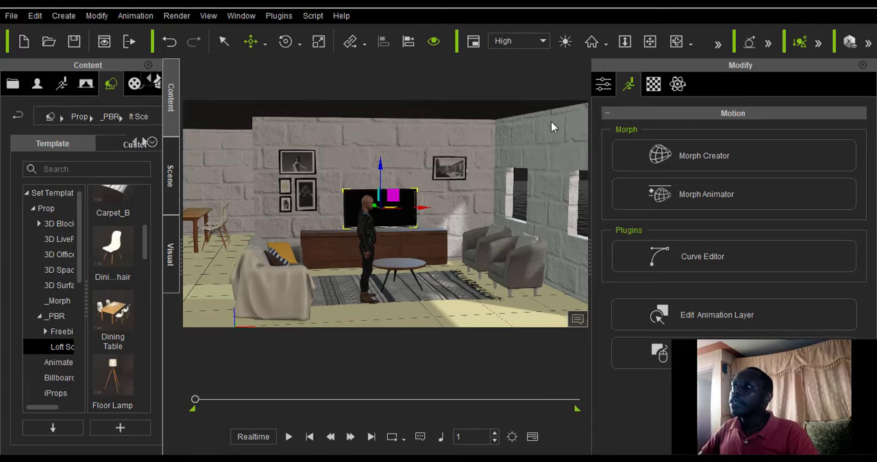
Examine the rearranged TV wall, seating and character from several viewing angles.
click(677, 42)
drag(392, 277, 361, 303)
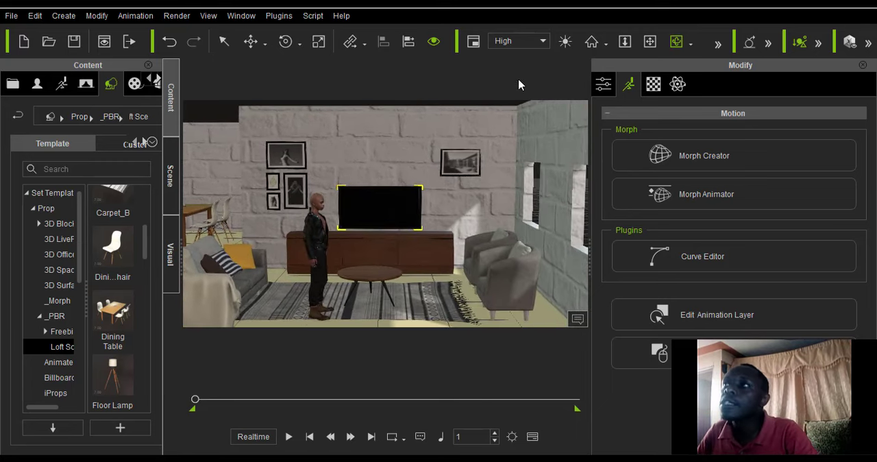
click(650, 41)
drag(255, 163, 470, 138)
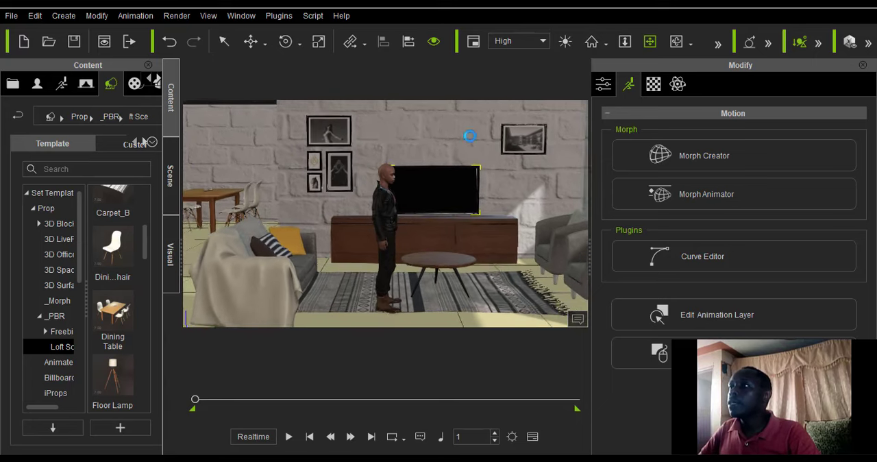
click(677, 41)
drag(416, 256, 354, 287)
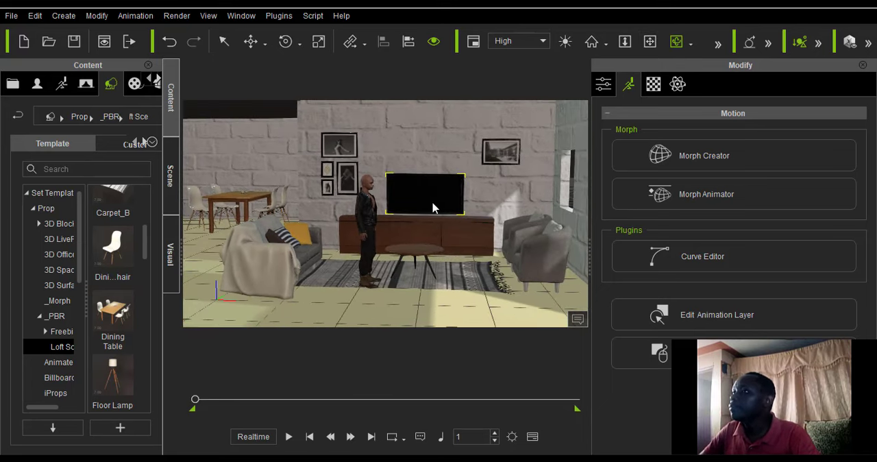
drag(347, 233, 375, 242)
scroll(374, 241, up, 2)
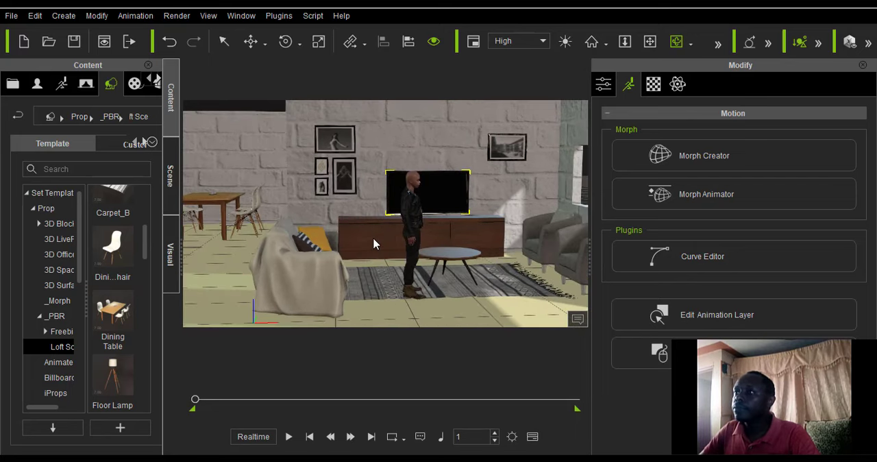
Move the standing character away from the coffee table to beside the blanket-covered sofa.
click(250, 41)
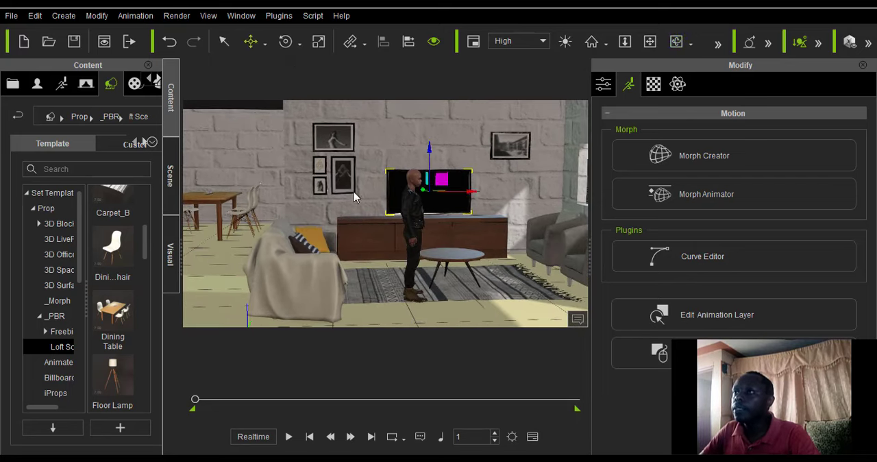
click(412, 278)
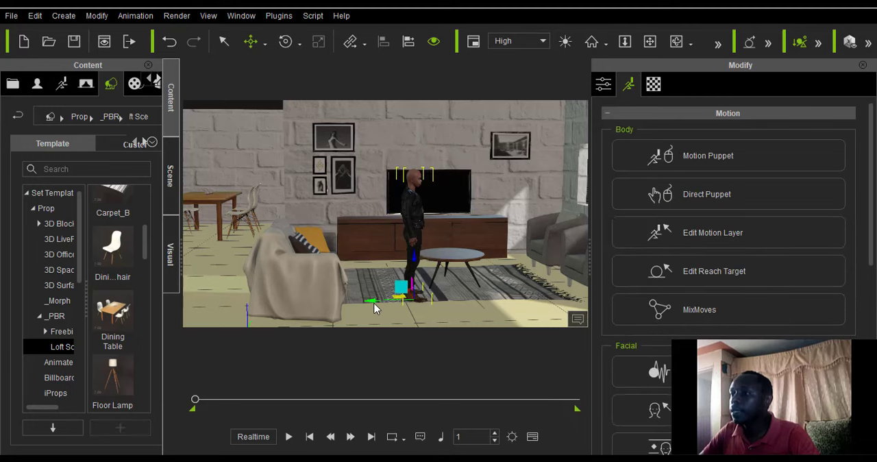
drag(347, 307, 322, 311)
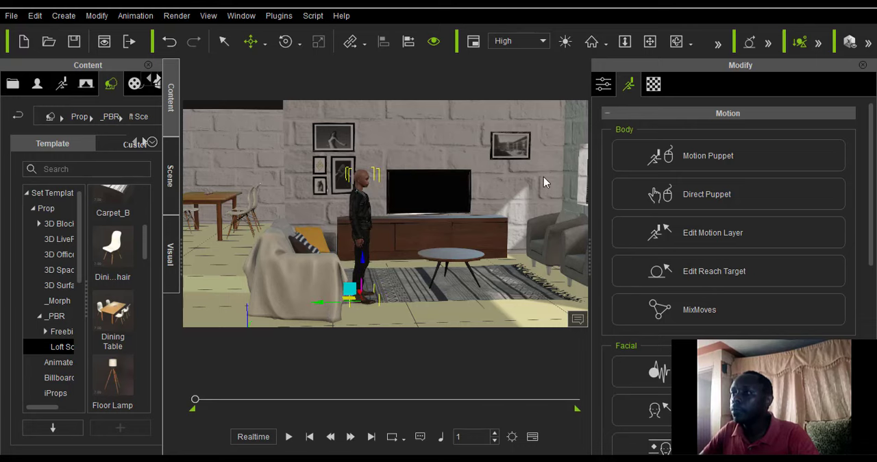
Select Floor_001 in the scene list and show its material texture settings.
scroll(439, 166, down, 2)
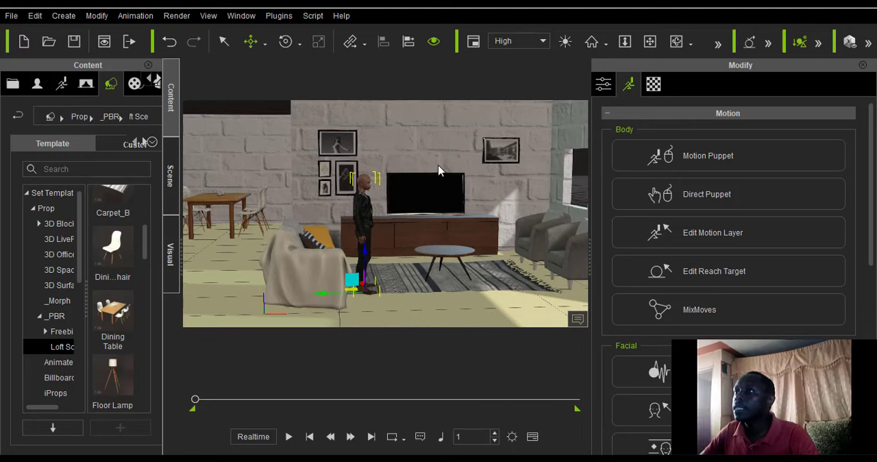
scroll(439, 166, down, 2)
click(670, 46)
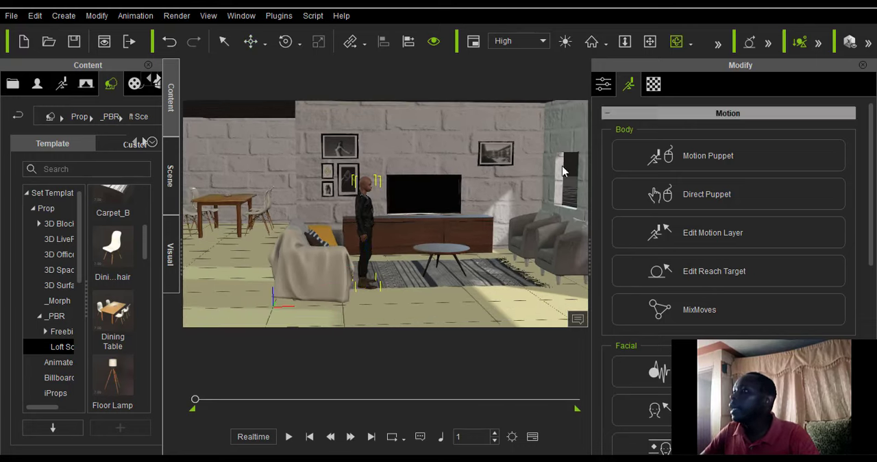
drag(494, 222, 439, 259)
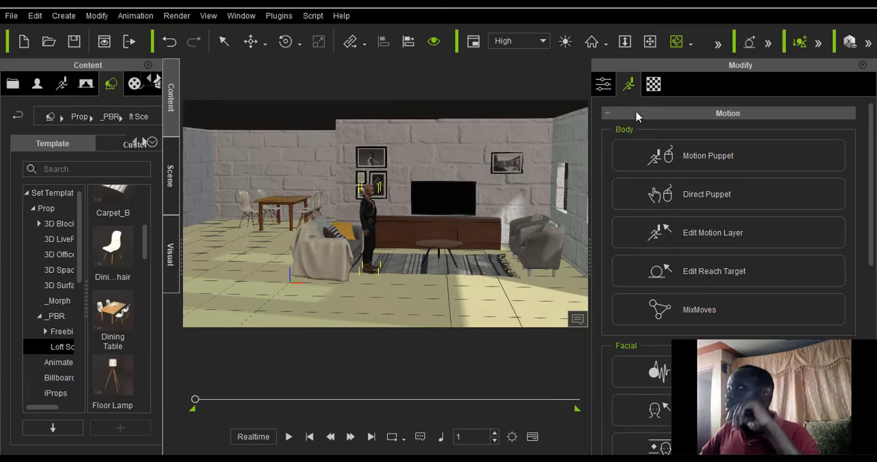
click(653, 84)
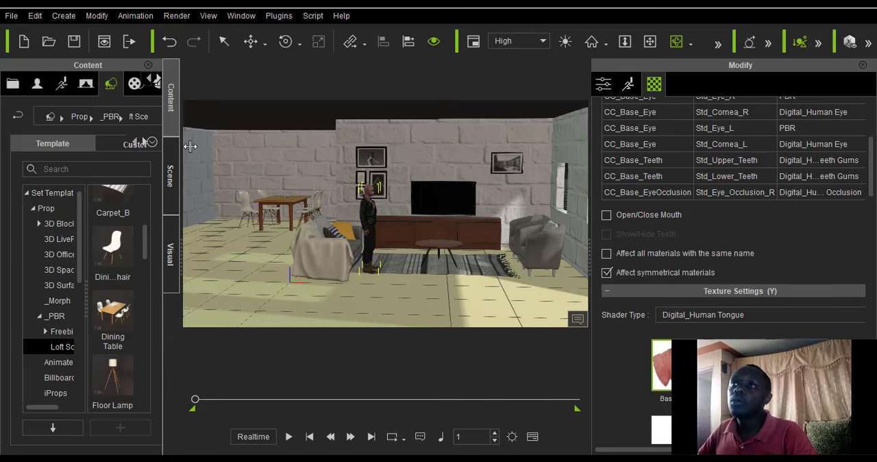
click(171, 175)
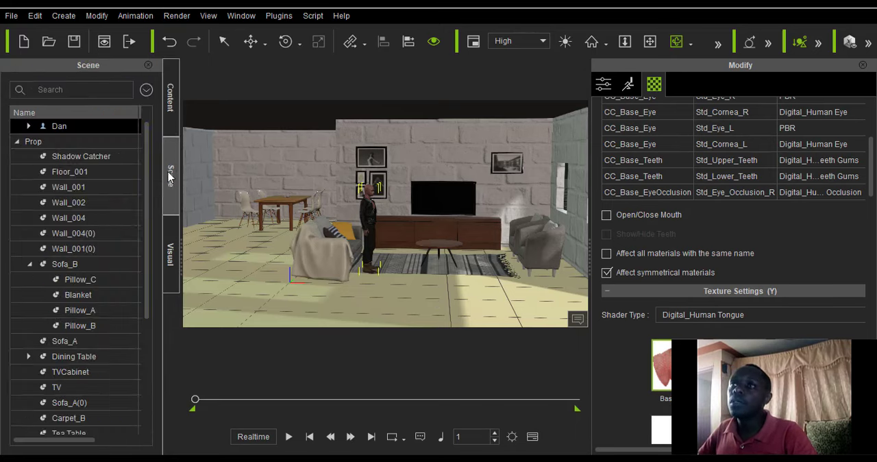
click(67, 172)
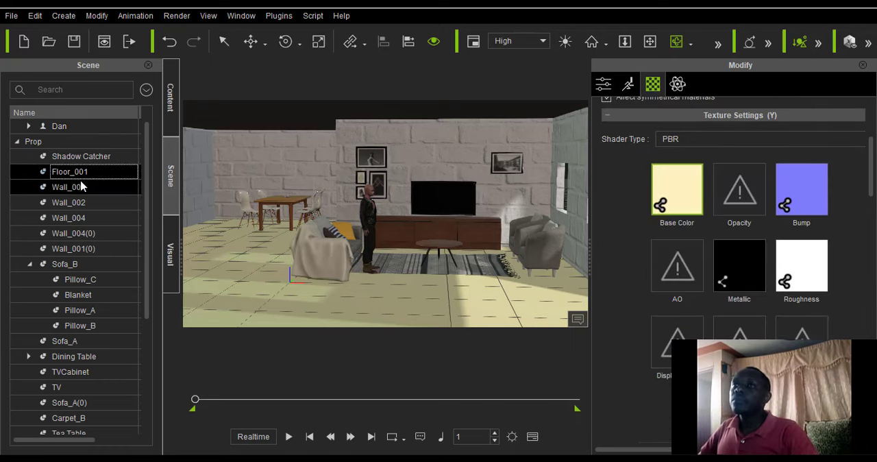
scroll(113, 200, down, 5)
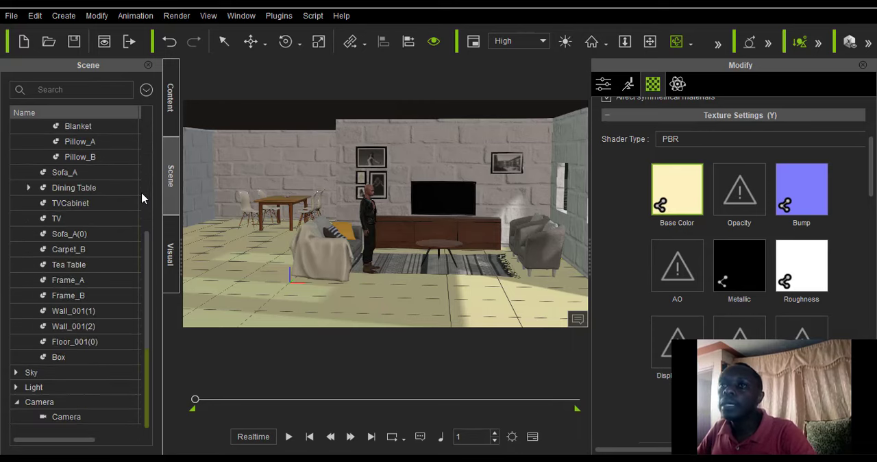
scroll(143, 199, up, 5)
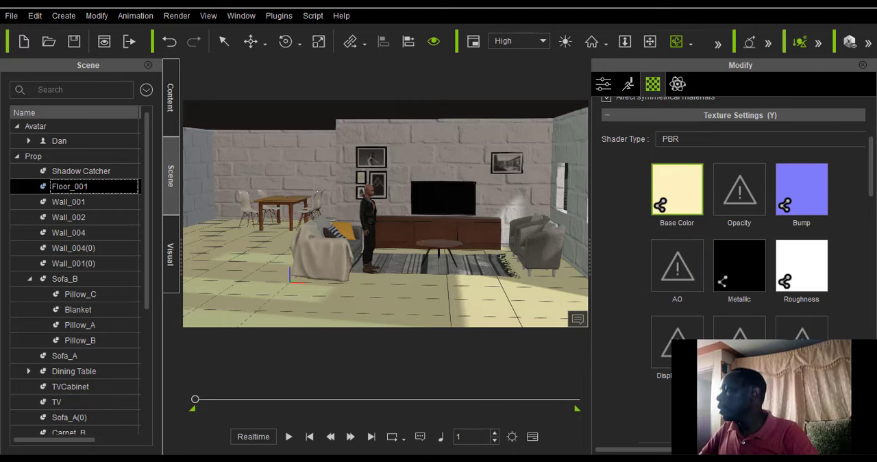
Switch to the web browser, search Google Images for "floor texture" and browse the results.
key(alt+Tab)
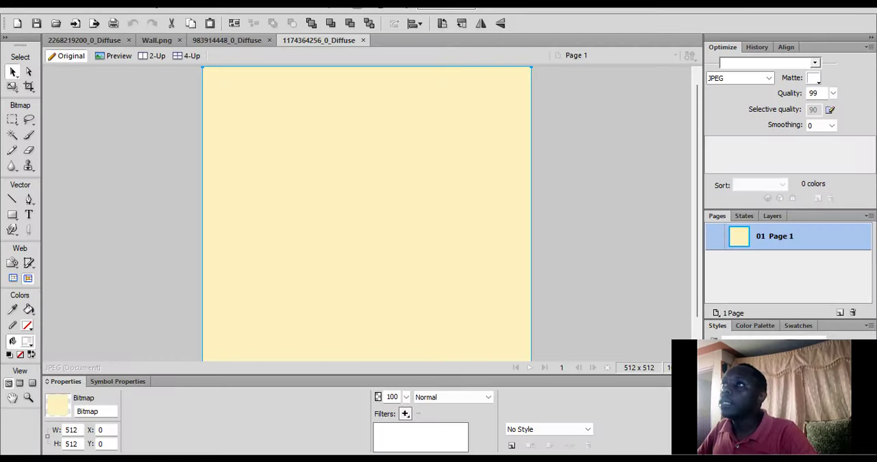
key(alt+Tab)
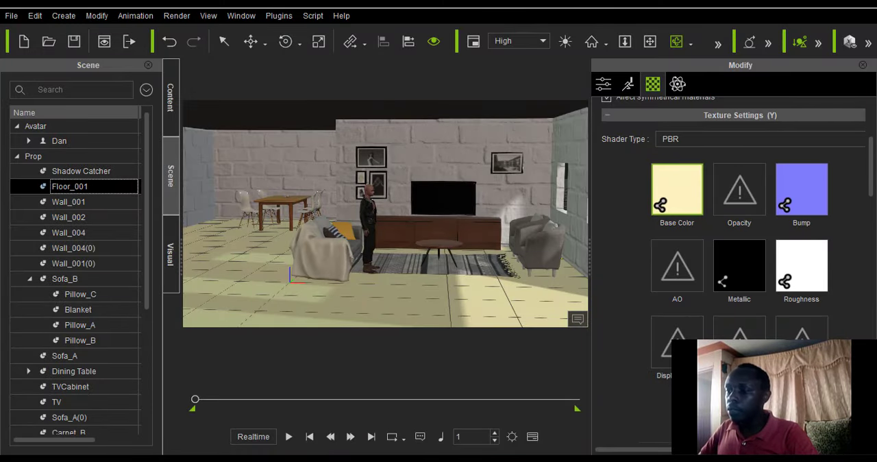
click(414, 418)
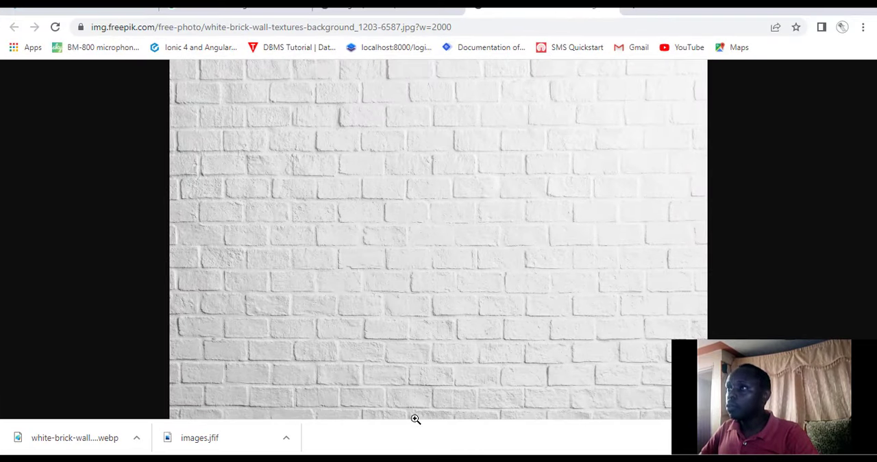
scroll(319, 157, up, 3)
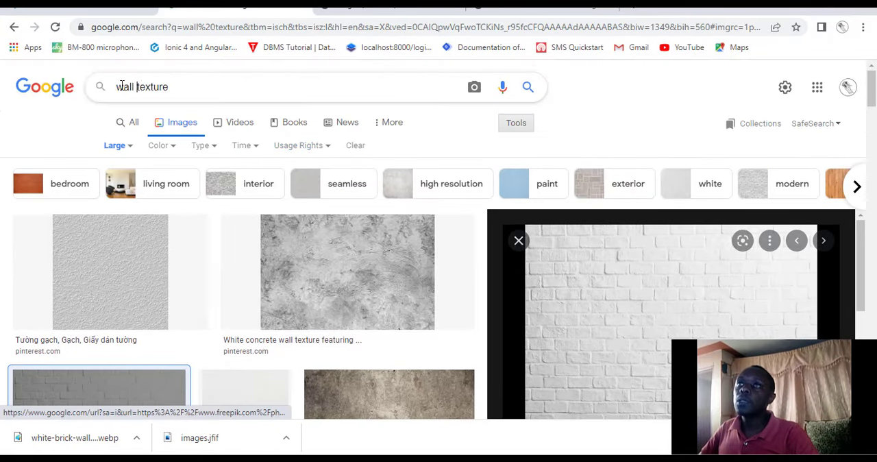
drag(136, 86, 93, 92)
key(BackSpace)
text(f)
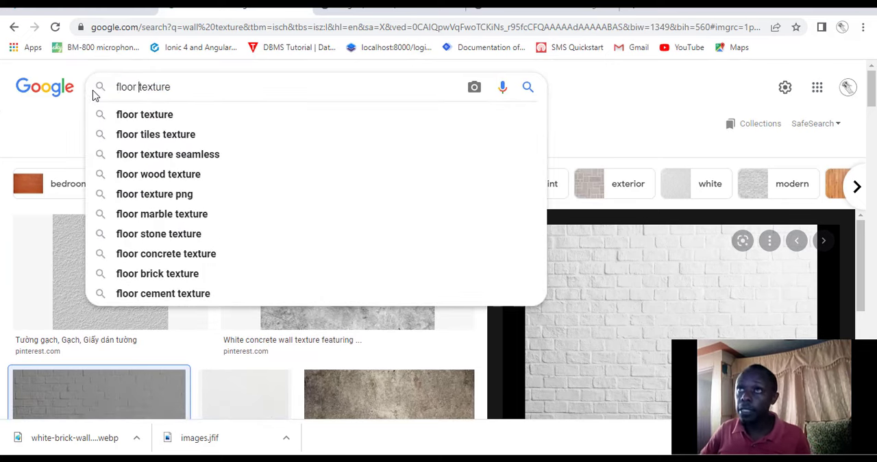
text(loor)
key(Return)
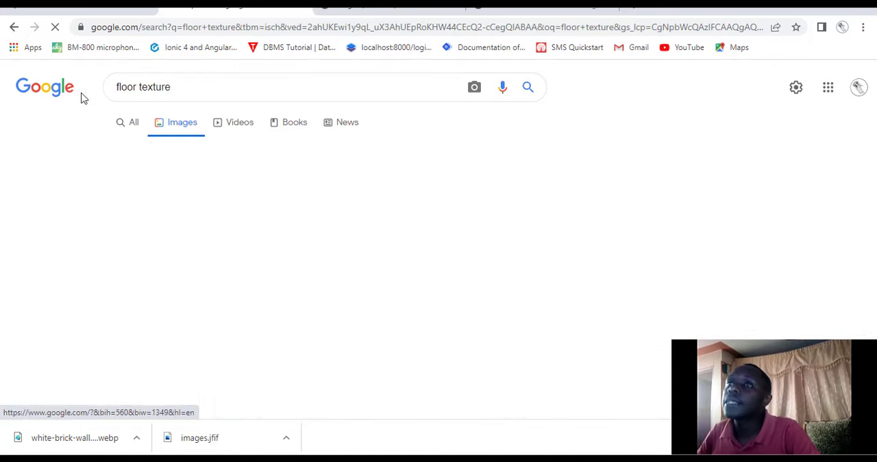
scroll(205, 195, down, 3)
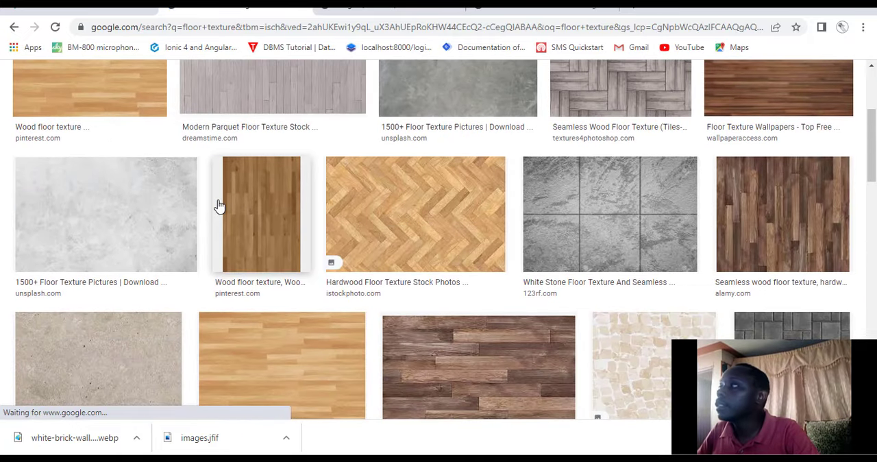
Examine the floor texture image results, comparing wood, stone, concrete and tile patterns for a suitable floor image.
scroll(220, 204, down, 3)
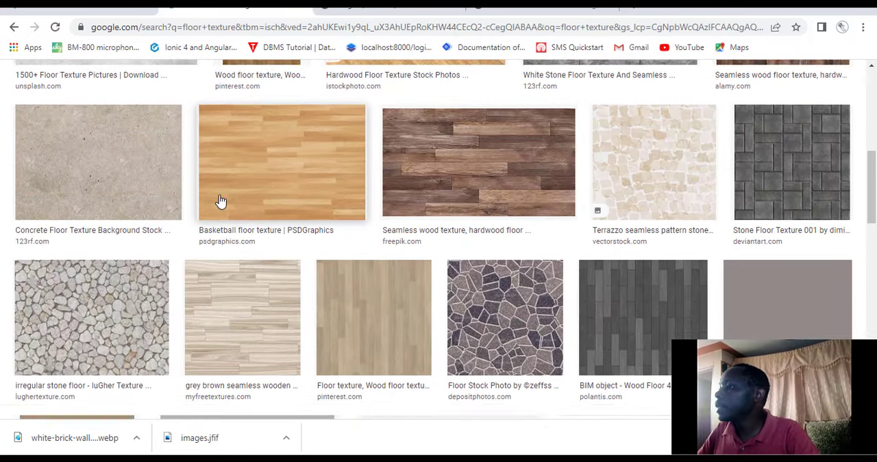
scroll(219, 200, down, 2)
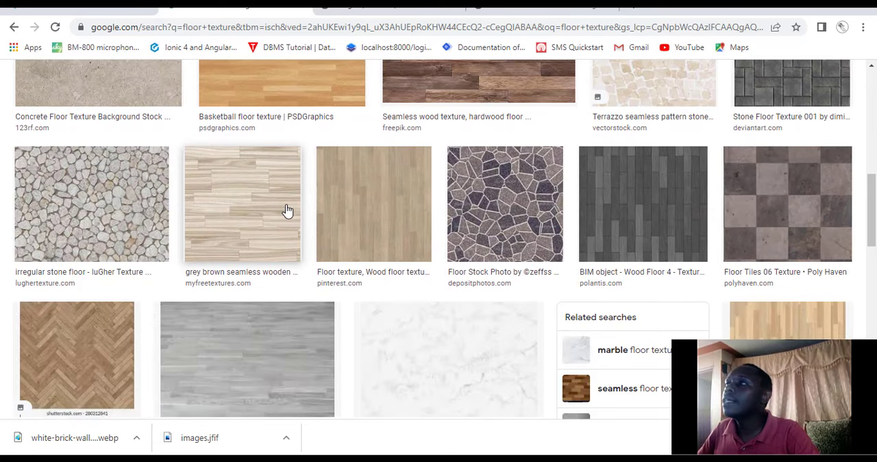
scroll(288, 209, up, 10)
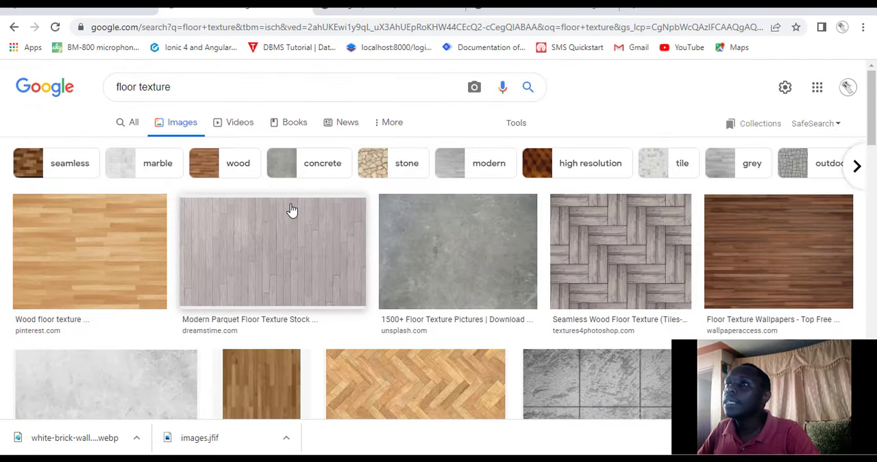
scroll(292, 210, down, 1)
scroll(610, 231, down, 6)
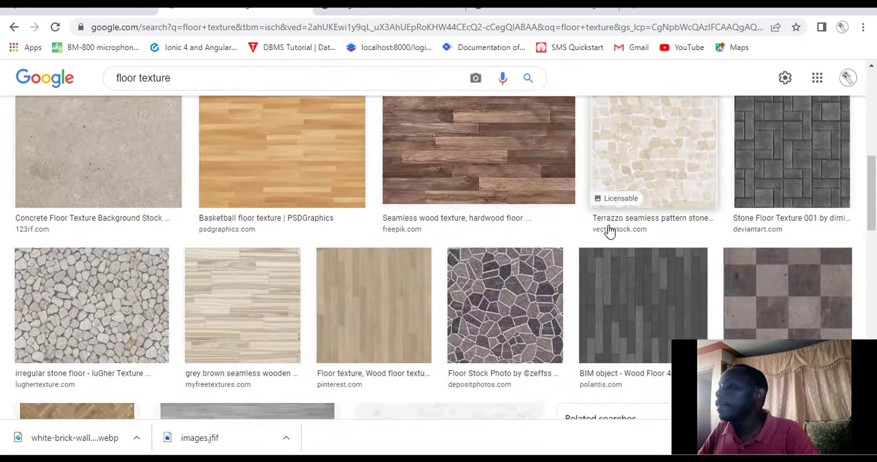
scroll(611, 230, down, 6)
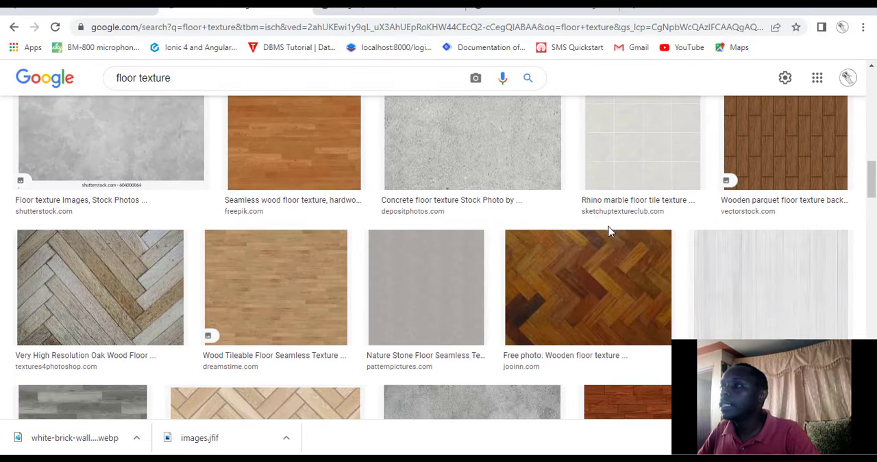
scroll(608, 232, up, 5)
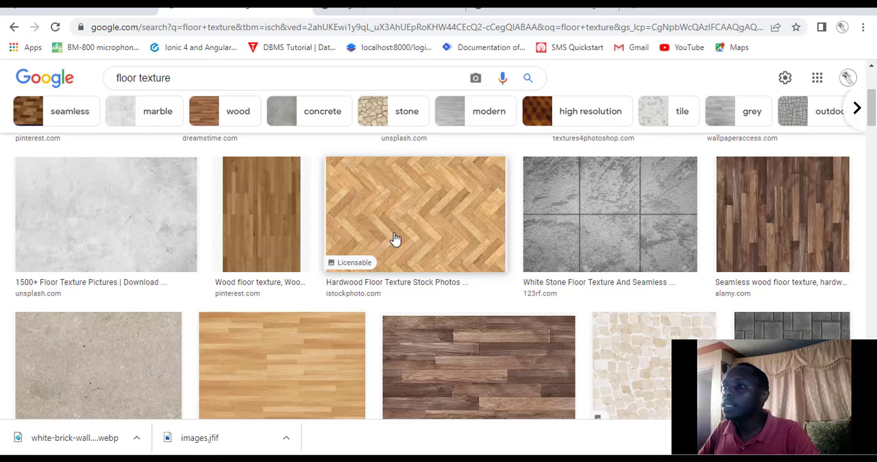
scroll(205, 206, up, 2)
scroll(203, 199, down, 2)
scroll(202, 202, up, 2)
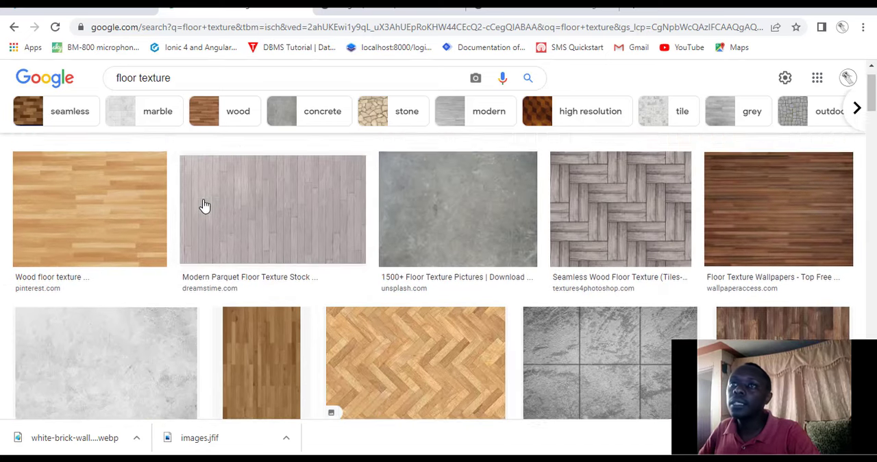
scroll(203, 205, up, 1)
scroll(668, 304, down, 5)
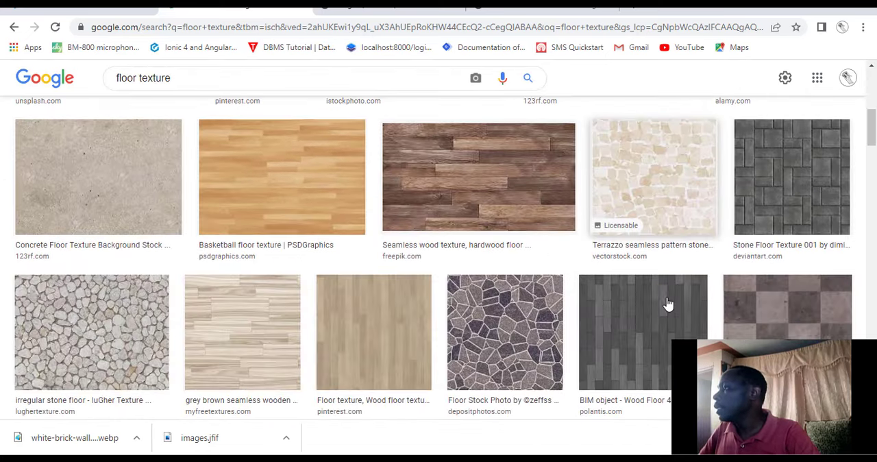
scroll(668, 303, down, 5)
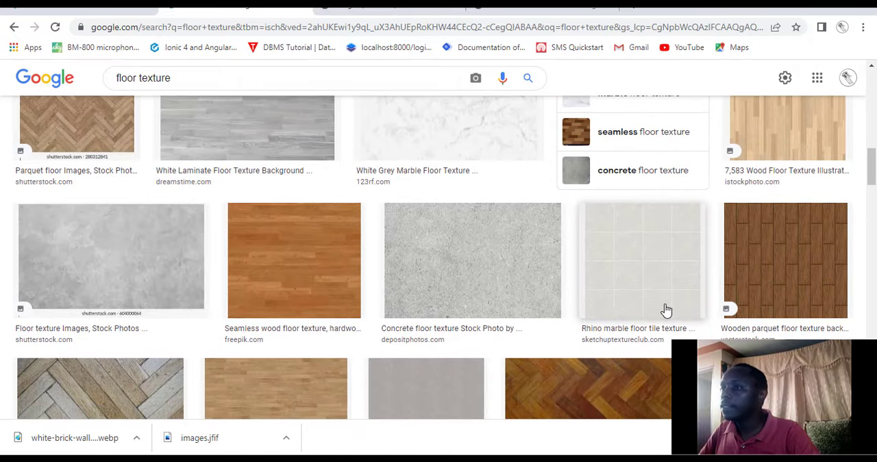
Preview the herringbone wooden floor texture from Jooinn and the related basket-weave parquet image from Facebook.
scroll(622, 317, down, 2)
click(599, 294)
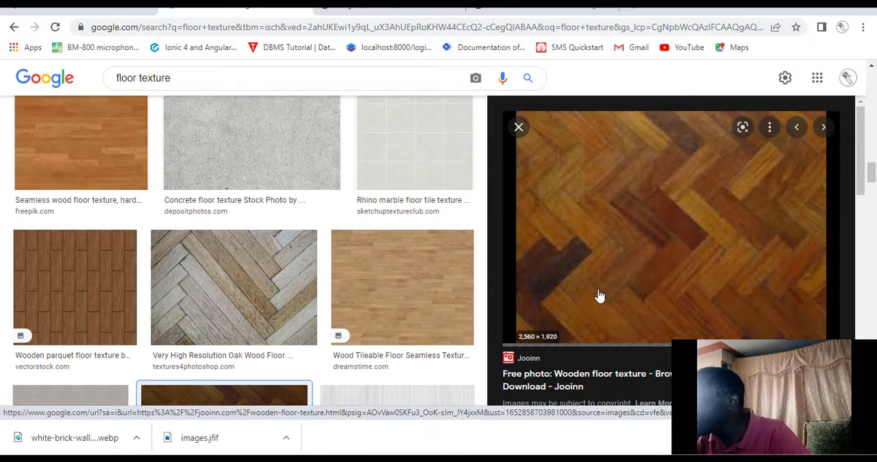
scroll(600, 290, down, 4)
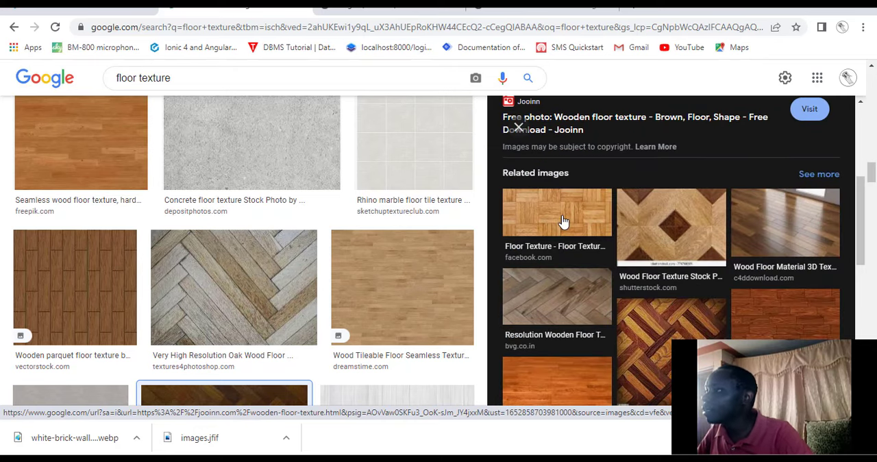
click(563, 221)
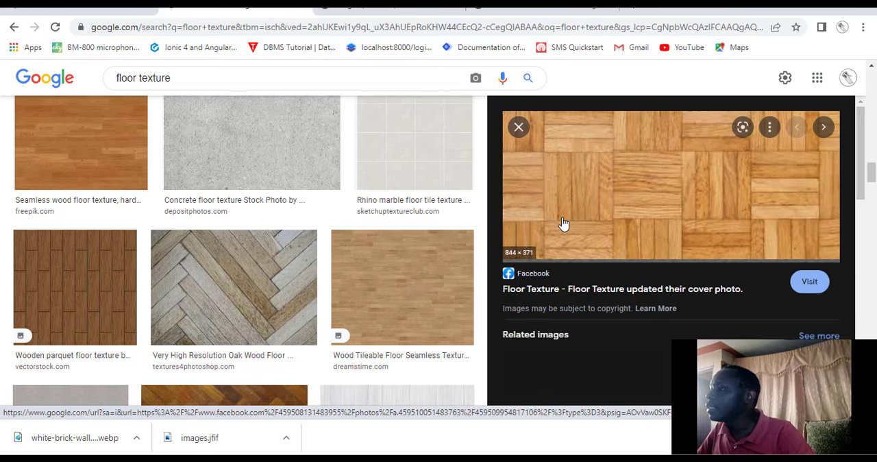
scroll(562, 222, down, 5)
scroll(558, 230, up, 6)
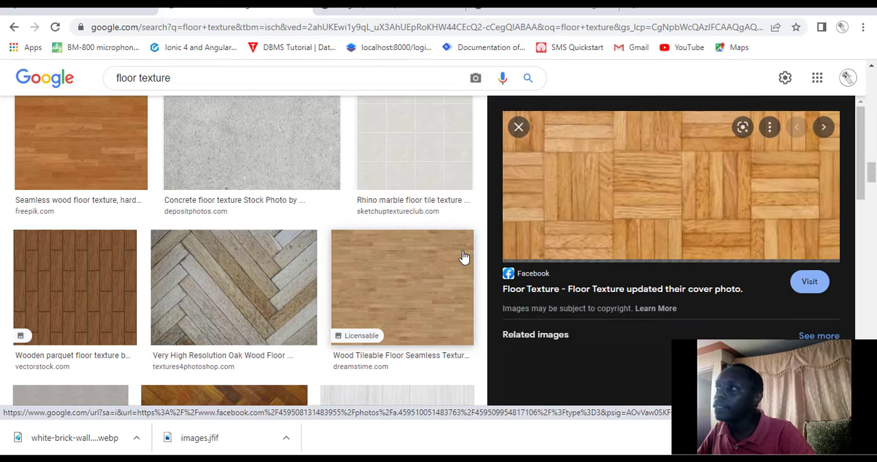
scroll(456, 254, up, 3)
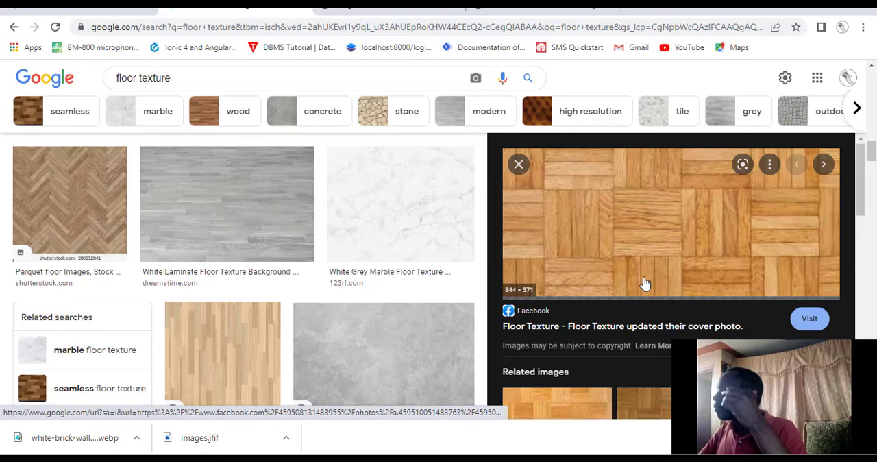
scroll(546, 210, down, 5)
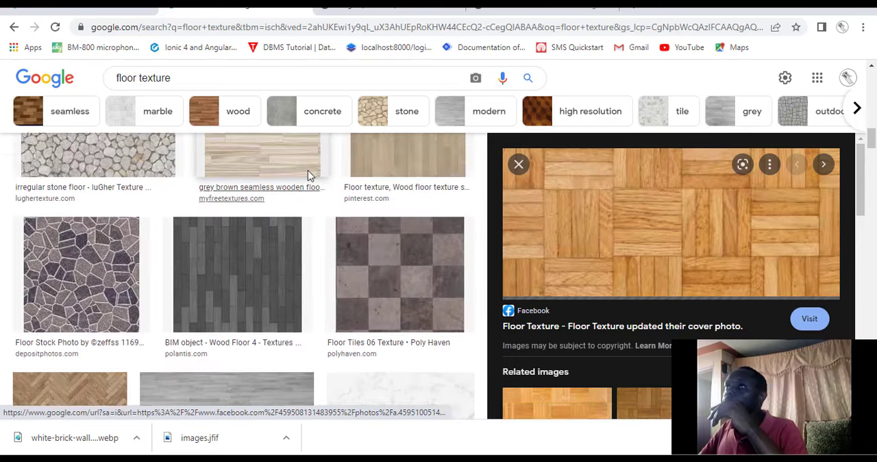
Filter the floor texture image results by stone and look through the stone patterns.
click(368, 120)
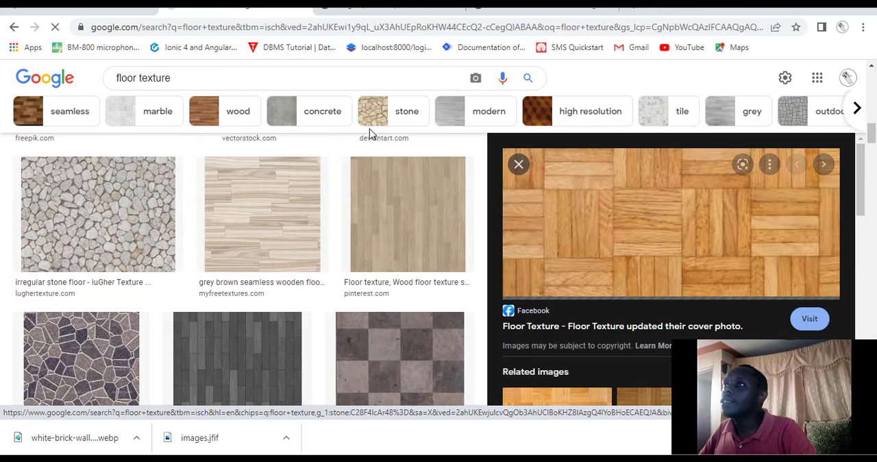
scroll(366, 157, up, 3)
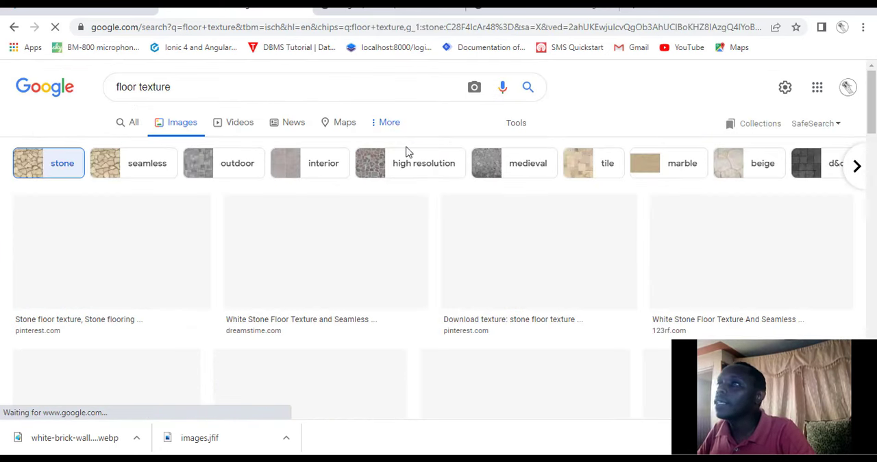
scroll(365, 289, down, 4)
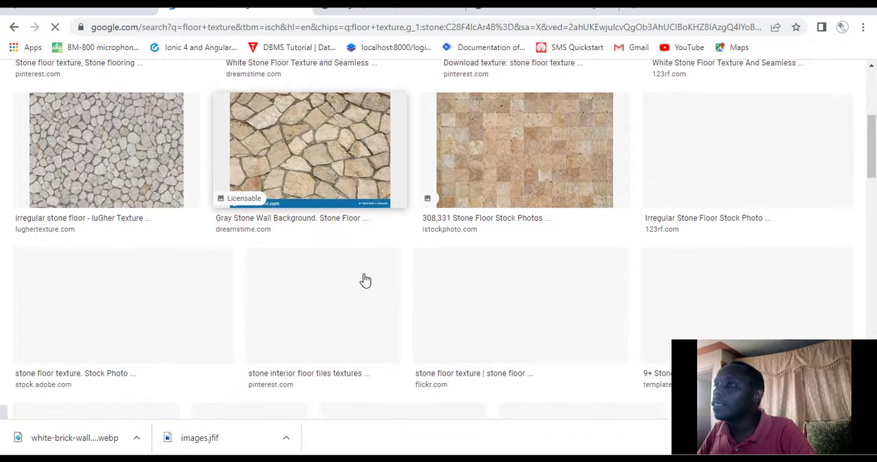
scroll(374, 263, up, 3)
scroll(374, 262, down, 5)
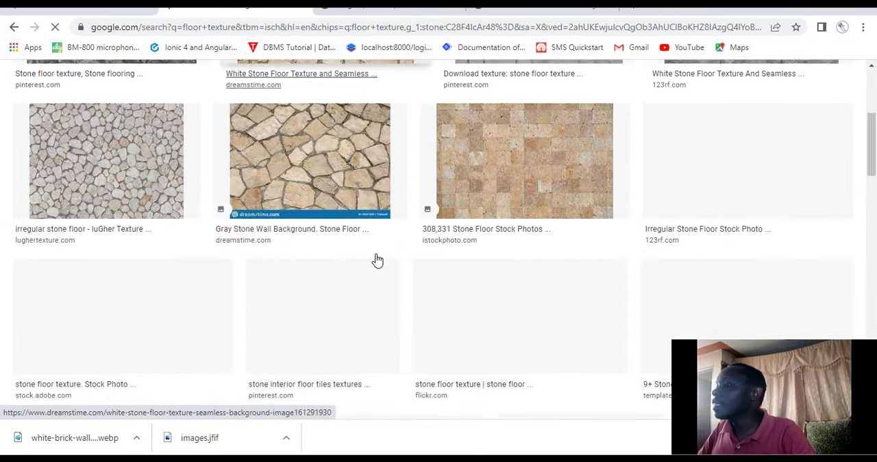
scroll(376, 261, up, 6)
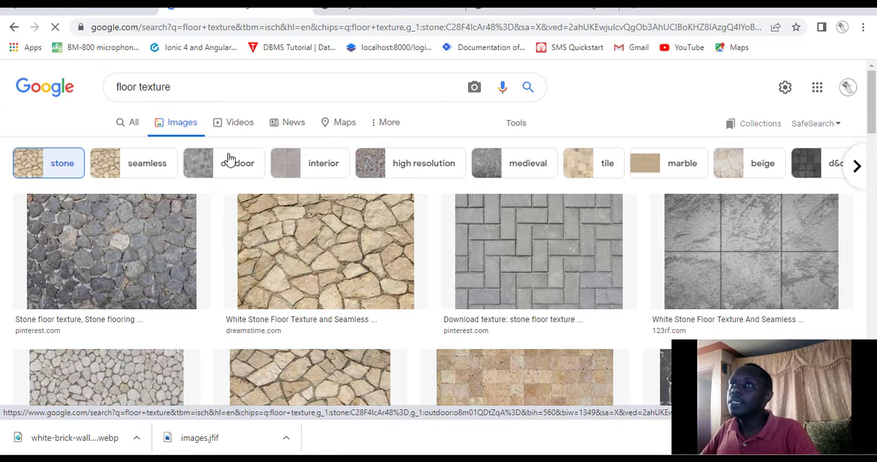
Browse the stone floor textures narrowed to interior ones, and return to the stone-only results.
scroll(346, 264, down, 4)
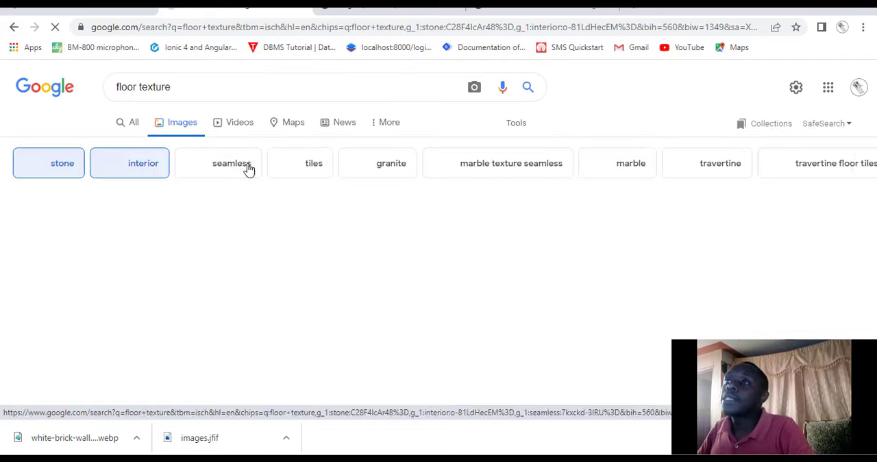
scroll(311, 236, down, 1)
scroll(311, 237, down, 5)
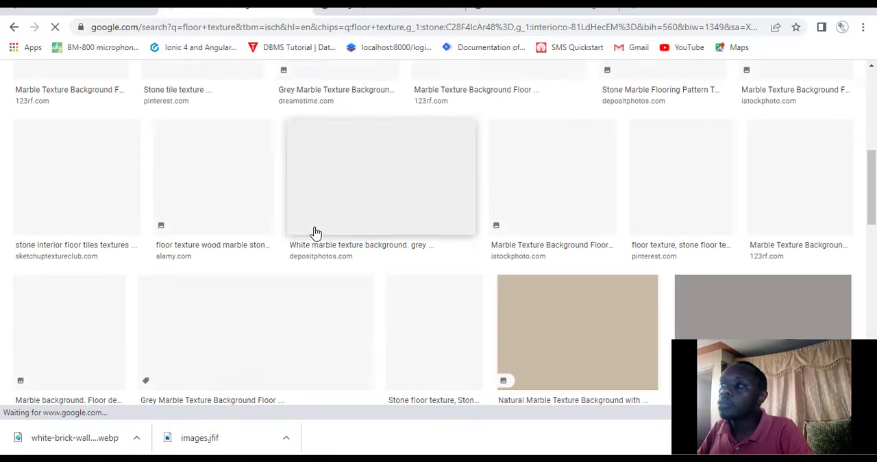
scroll(313, 235, up, 6)
scroll(307, 235, down, 5)
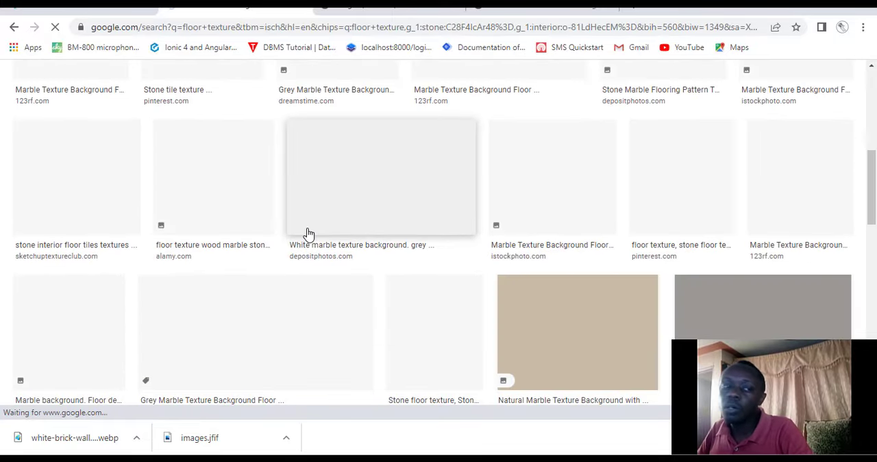
right_click(308, 230)
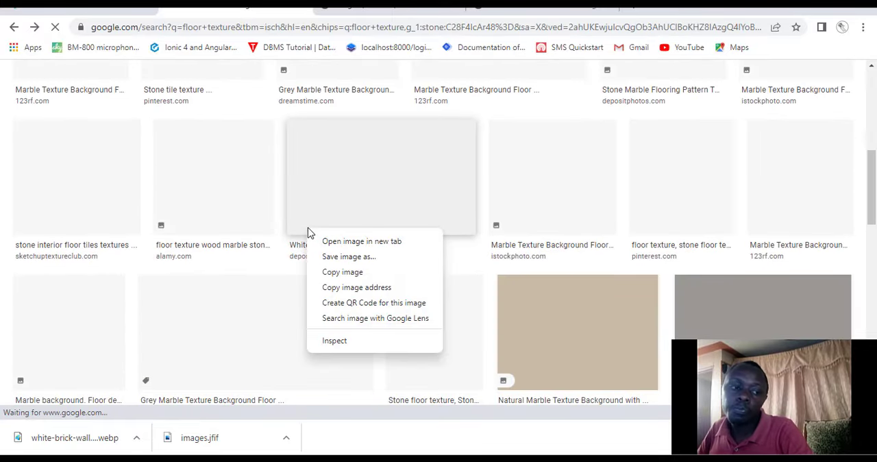
click(514, 285)
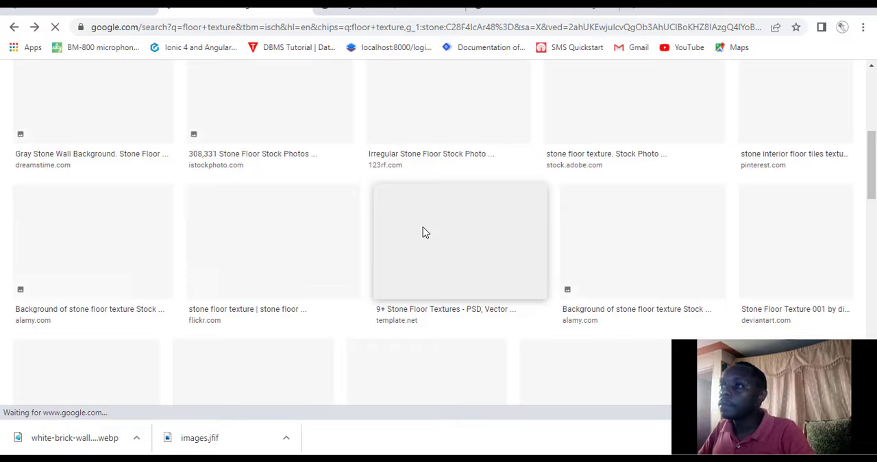
Examine the stone floor texture results, comparing irregular stone, paving and tile patterns.
scroll(423, 229, down, 3)
scroll(423, 233, up, 5)
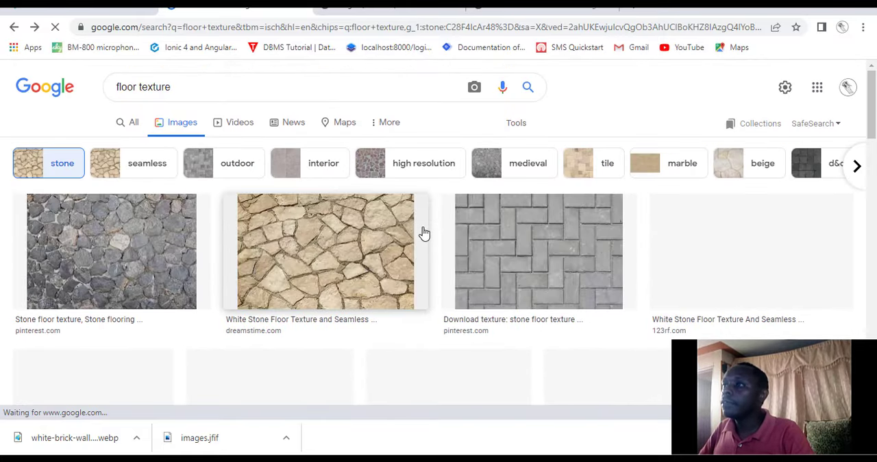
scroll(424, 234, down, 4)
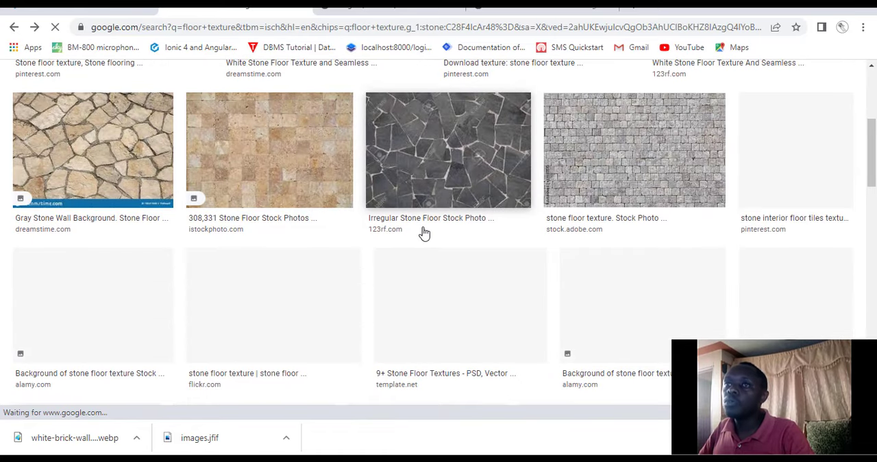
scroll(423, 232, up, 2)
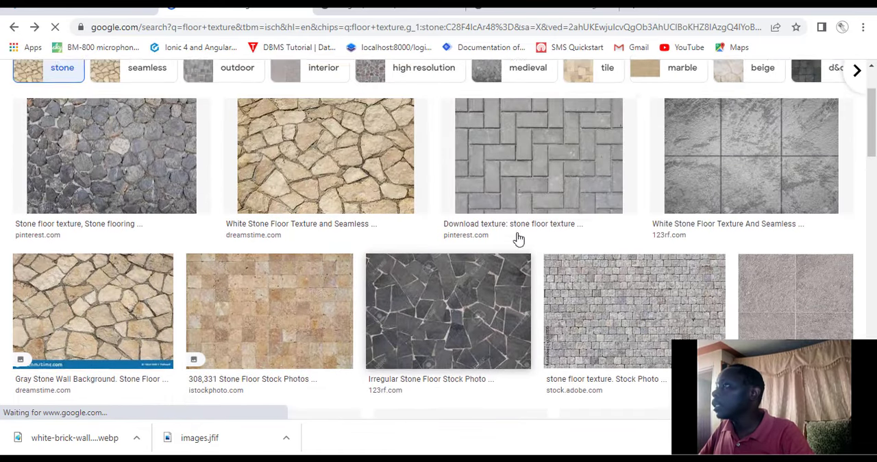
scroll(519, 239, down, 5)
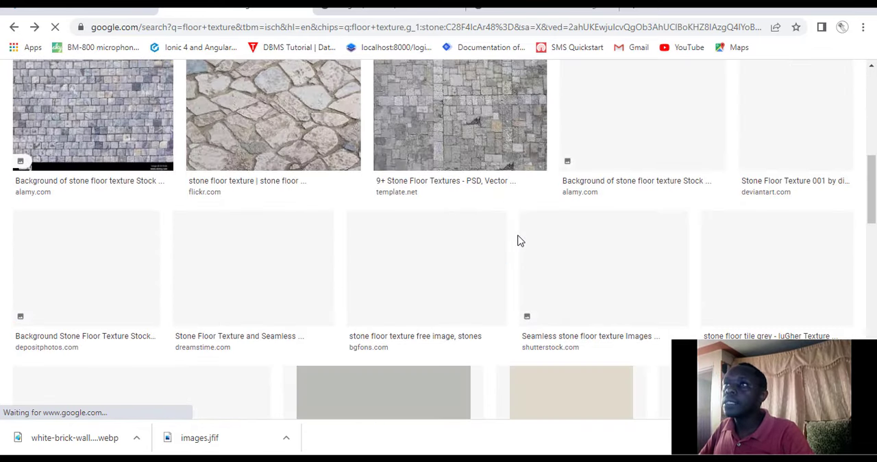
scroll(515, 240, down, 3)
scroll(515, 241, up, 10)
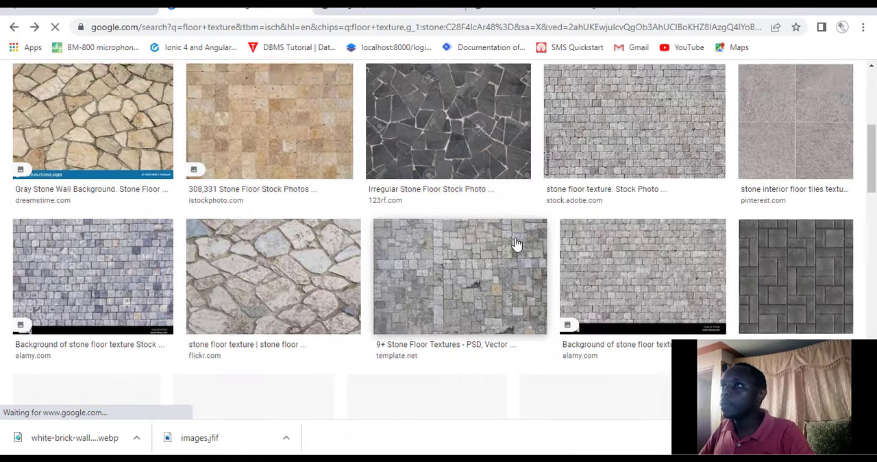
scroll(516, 244, down, 10)
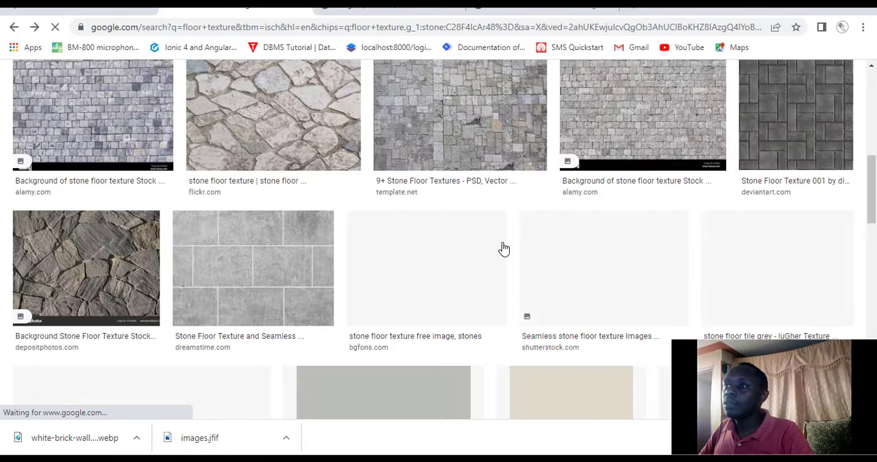
scroll(502, 248, up, 8)
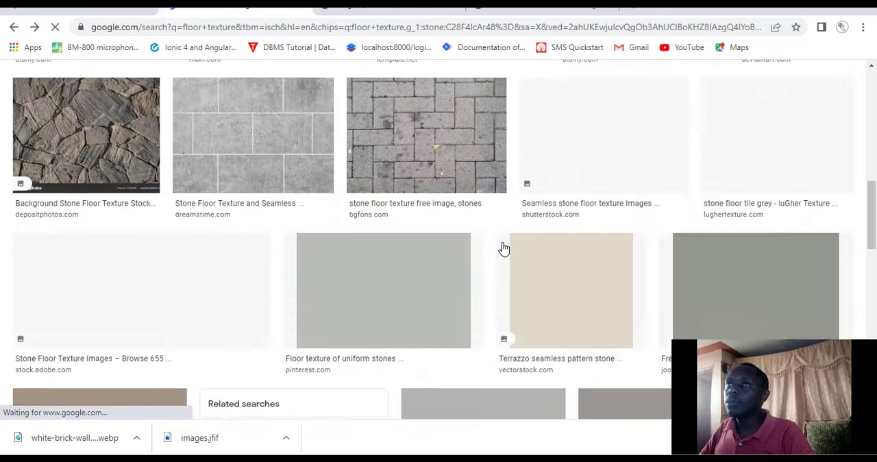
Return to the unfiltered floor texture results and look over the first wood and concrete images.
click(15, 28)
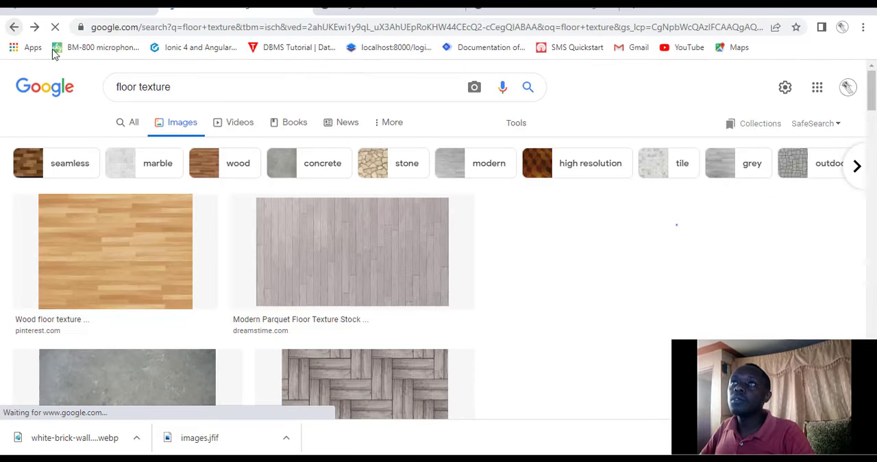
scroll(268, 262, down, 4)
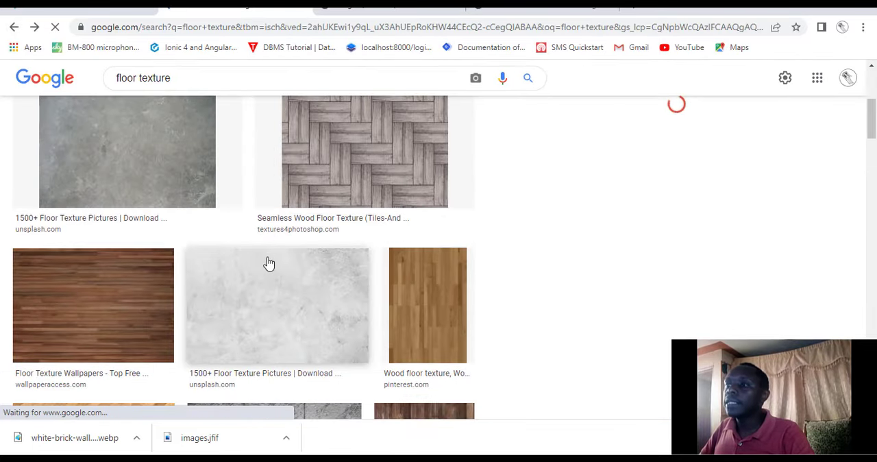
scroll(315, 250, up, 4)
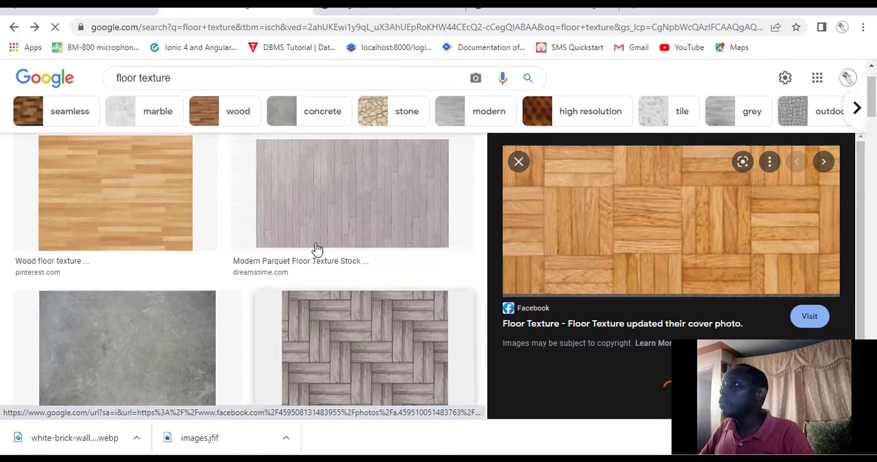
Preview the light wood floor texture from Pinterest, and limit the floor texture image results to Large size.
click(145, 242)
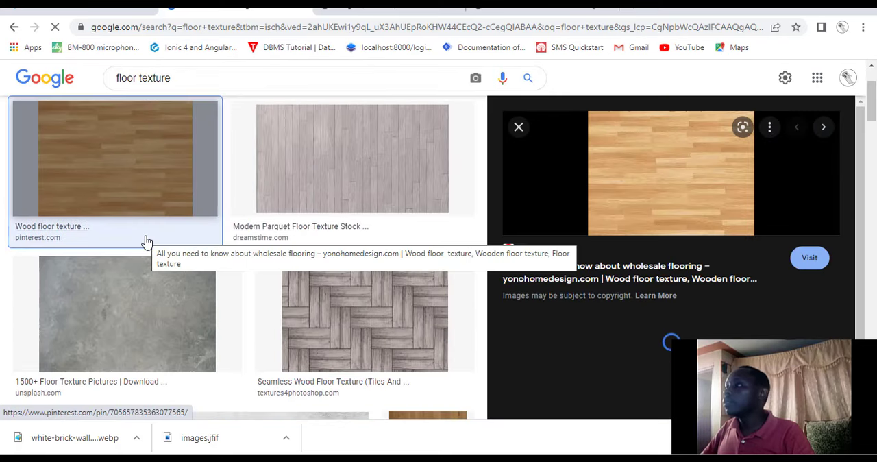
scroll(366, 219, up, 2)
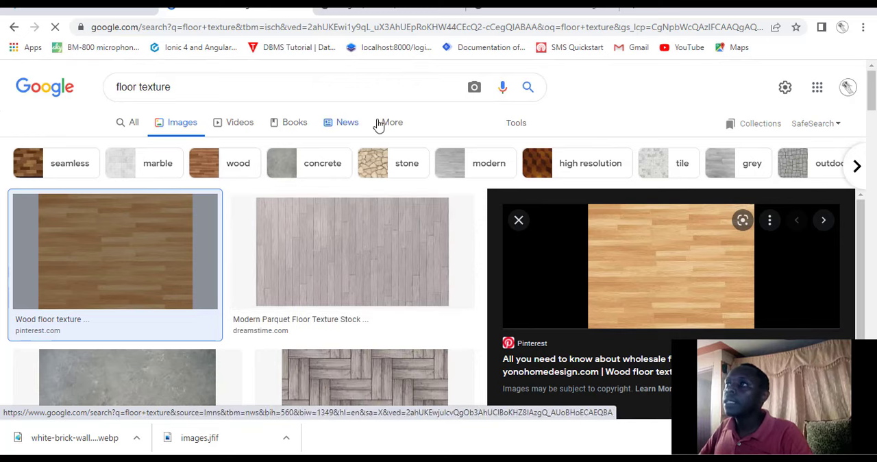
click(519, 129)
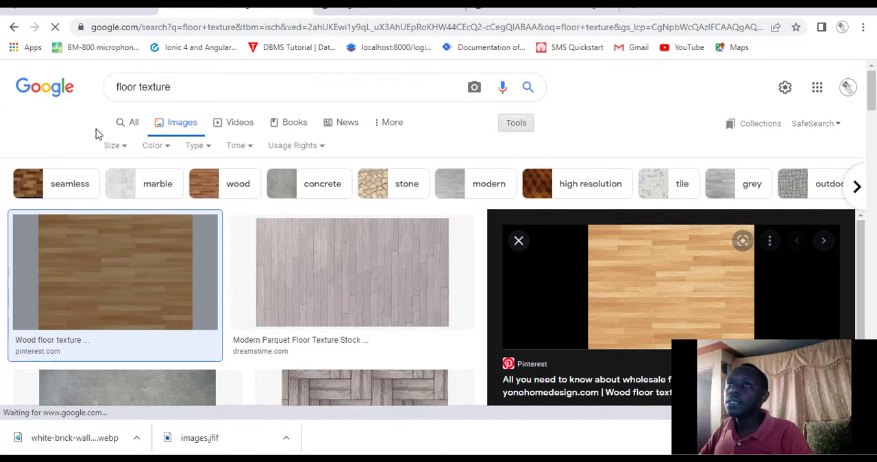
click(115, 146)
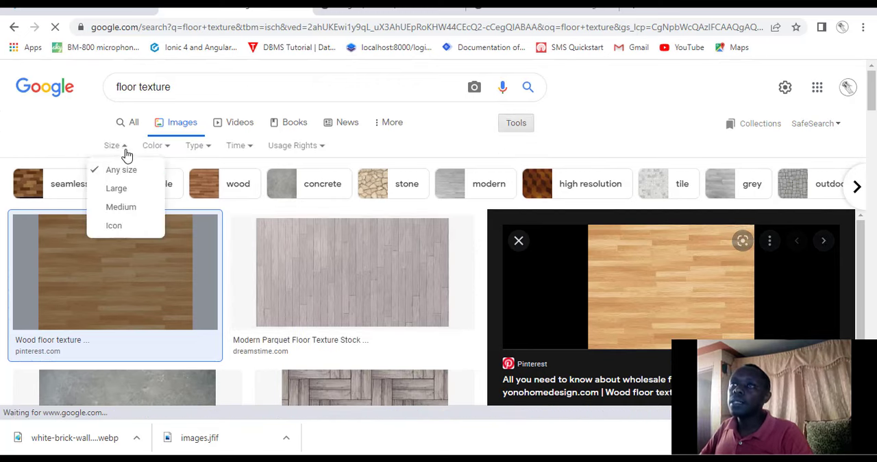
click(117, 192)
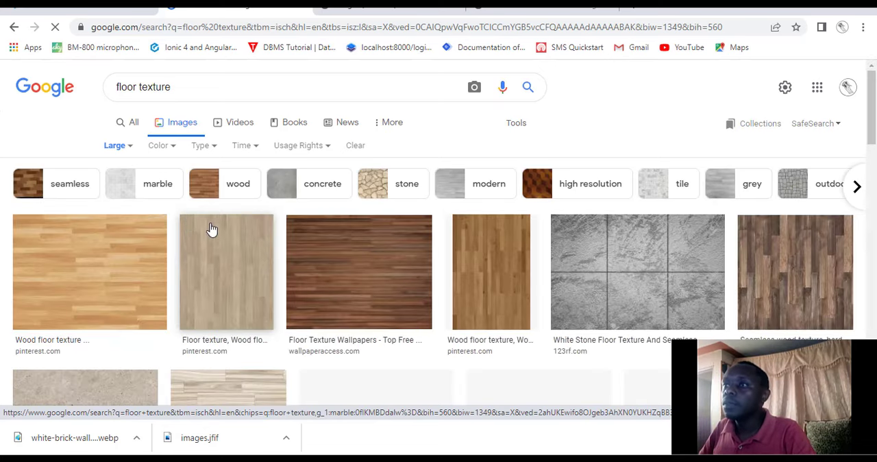
Look through the large floor textures and open the preview of the PSDGraphics basketball floor texture.
scroll(266, 249, down, 2)
scroll(266, 249, up, 2)
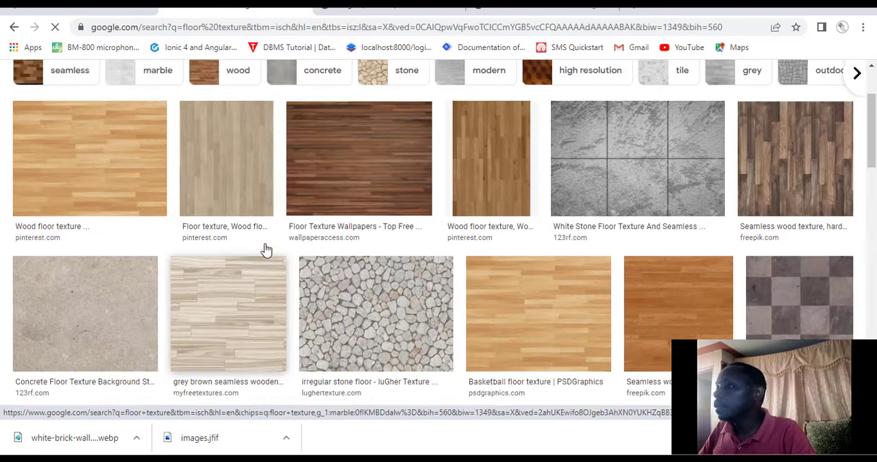
scroll(302, 260, down, 3)
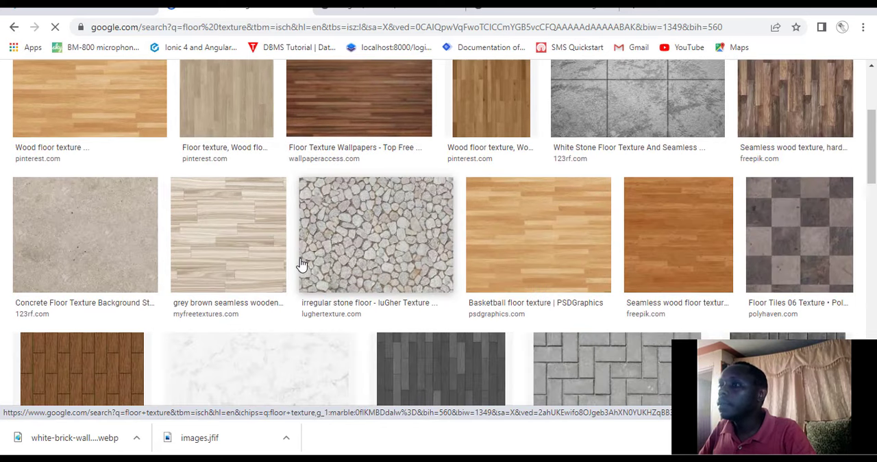
click(552, 259)
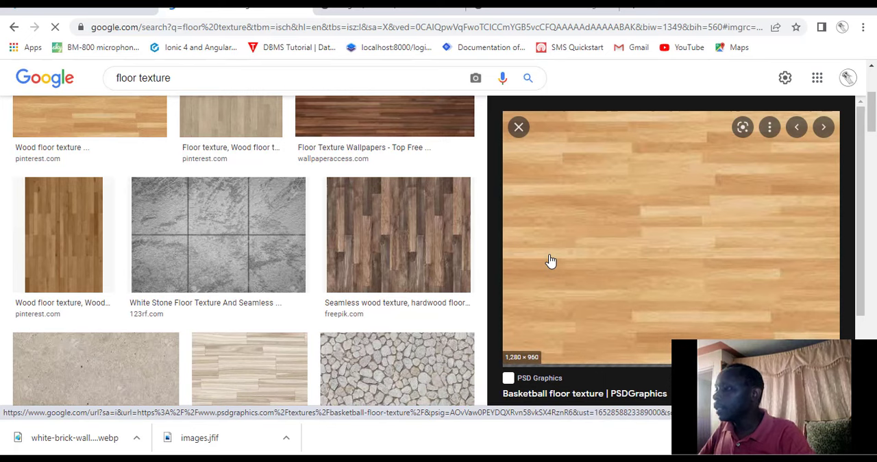
Examine the basketball floor texture preview and its related wood images.
scroll(552, 261, up, 1)
scroll(552, 260, up, 1)
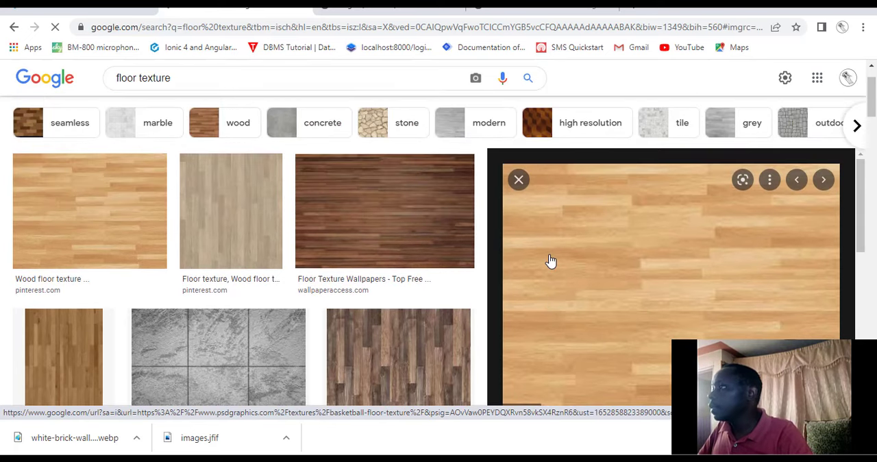
scroll(552, 261, down, 5)
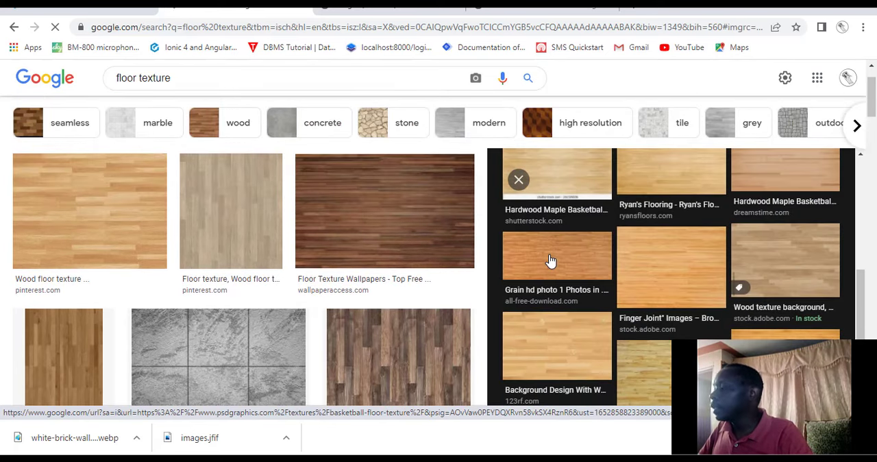
scroll(552, 261, up, 5)
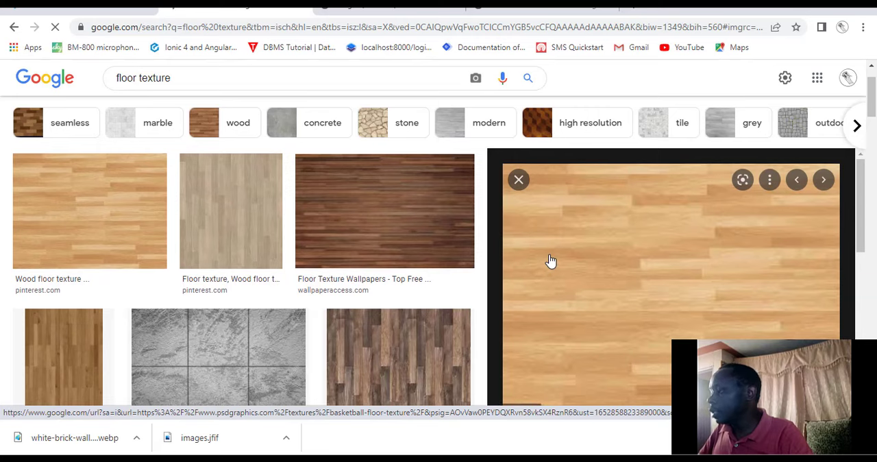
scroll(559, 263, down, 3)
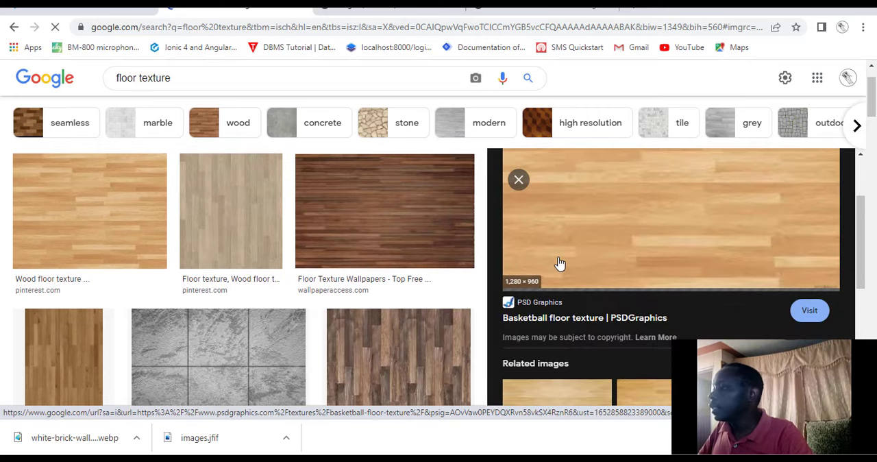
scroll(588, 271, up, 3)
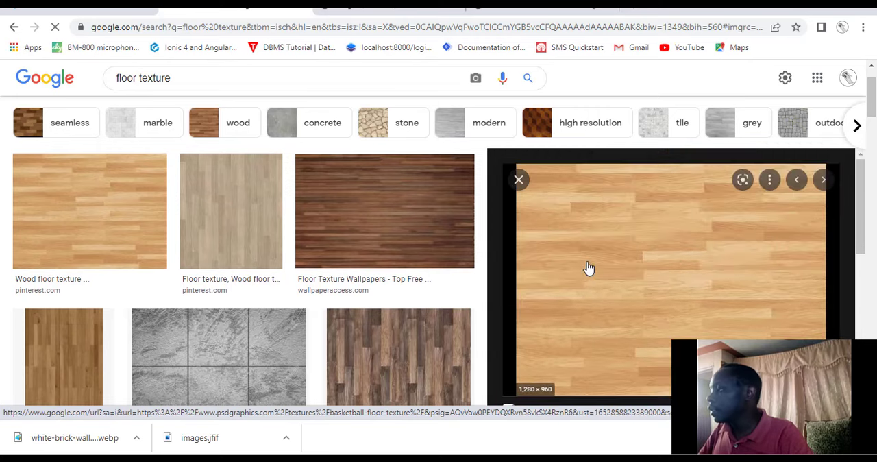
Open the full-size basketball floor texture in its own browser tab and save it as basketball-floor.jpg.
right_click(621, 291)
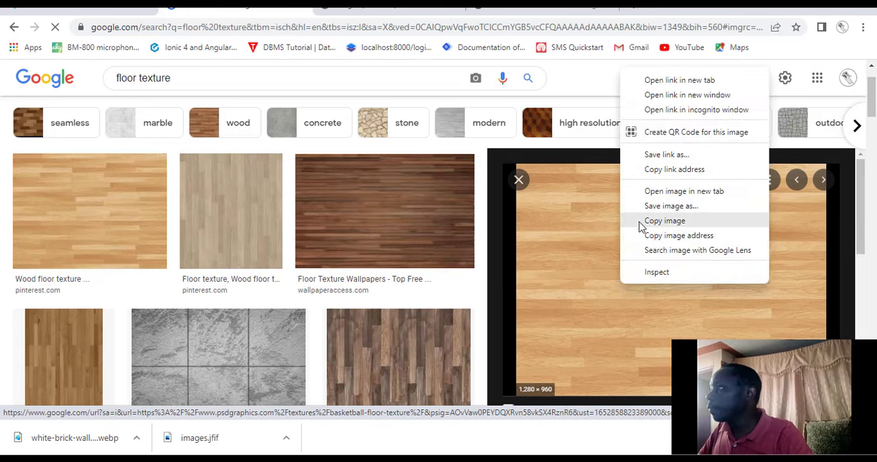
click(667, 193)
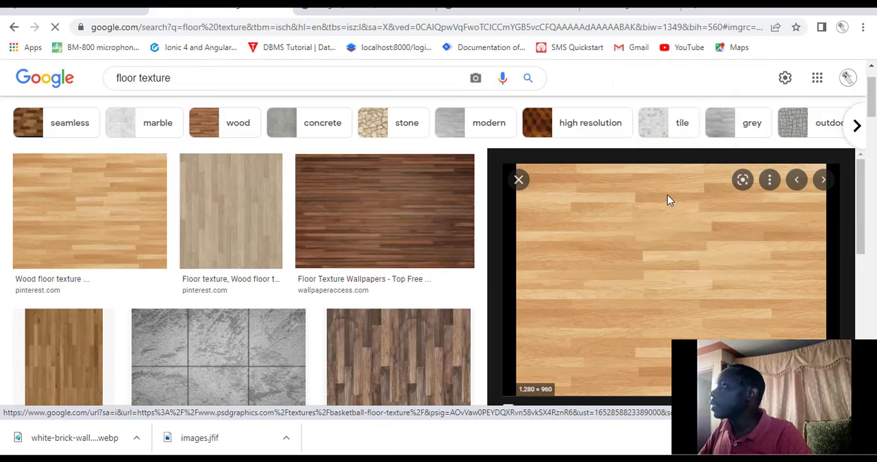
click(606, 14)
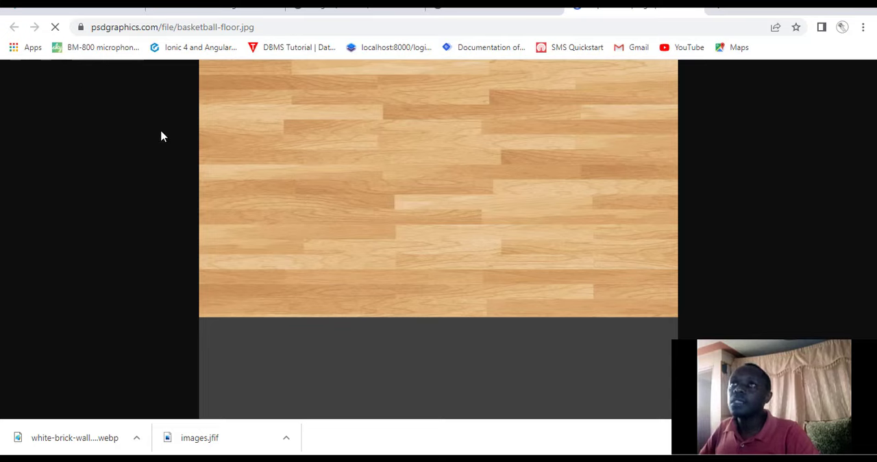
right_click(339, 186)
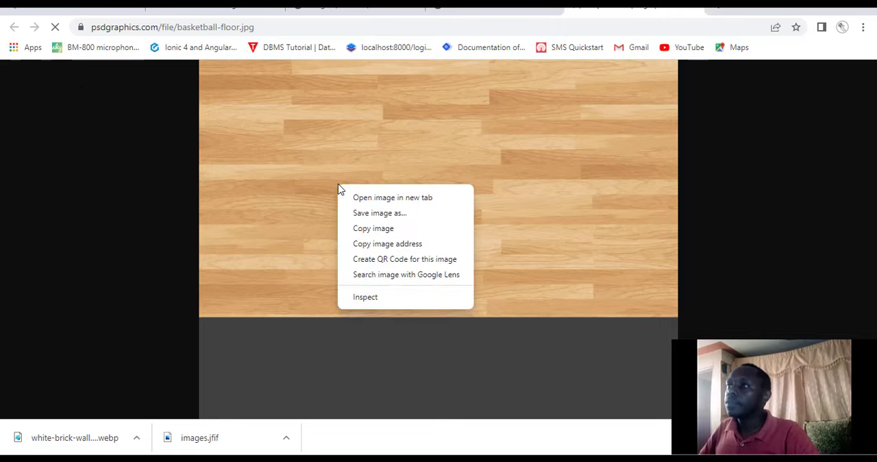
click(376, 214)
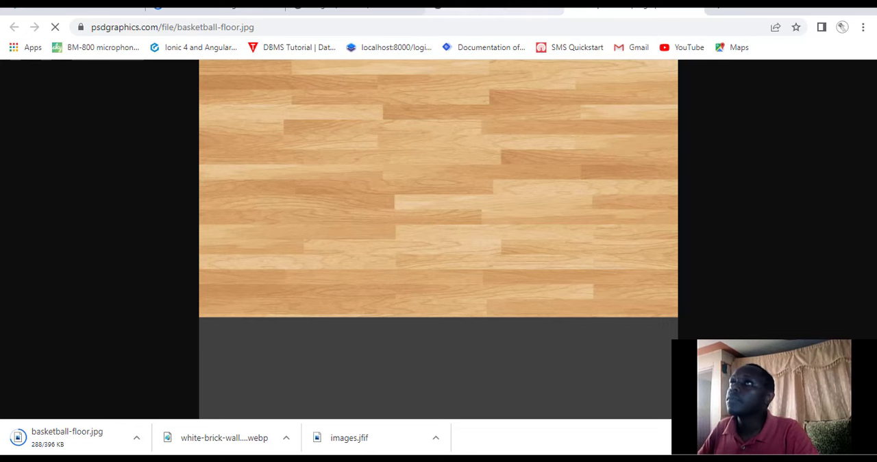
Glance at the white brick wall image and the Fireworks diffuse document, and switch to the living room scene in iClone.
click(472, 9)
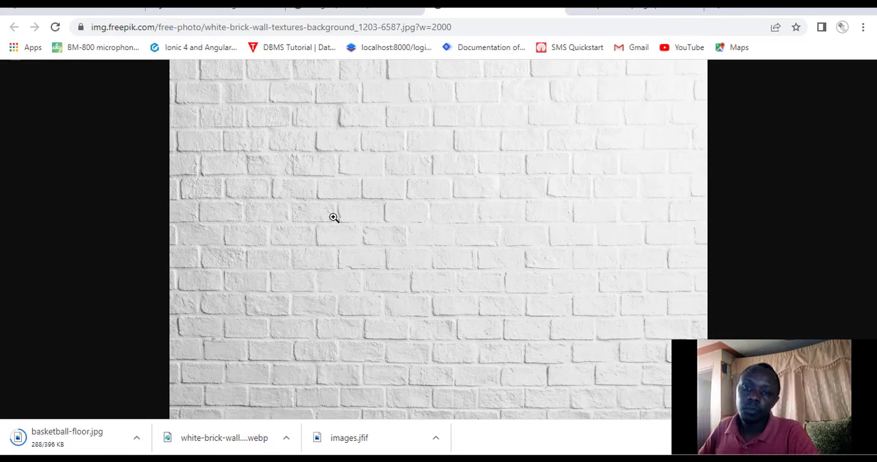
key(ctrl+Tab)
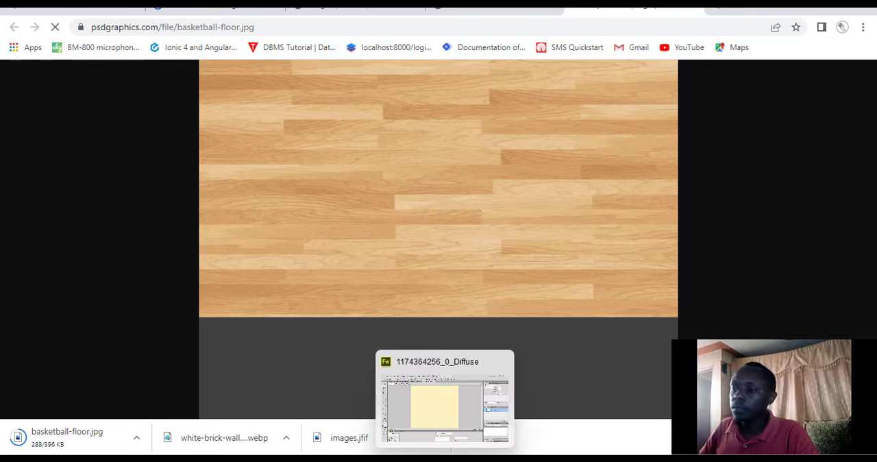
mouse_move(444, 460)
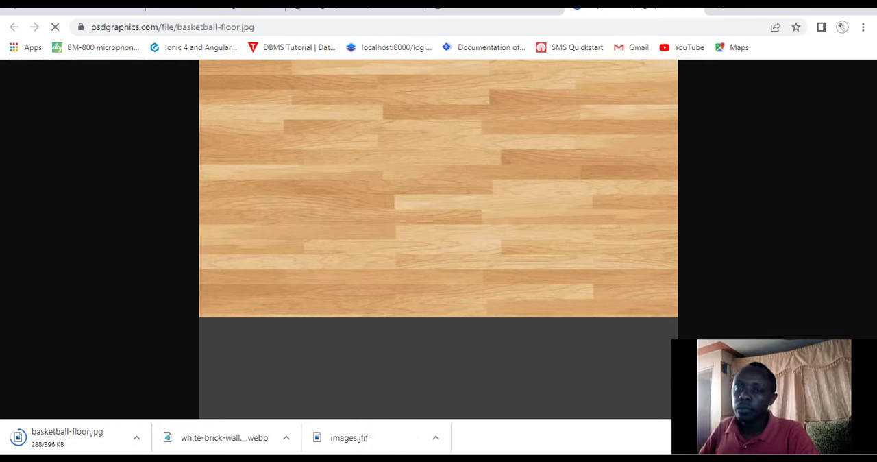
click(445, 460)
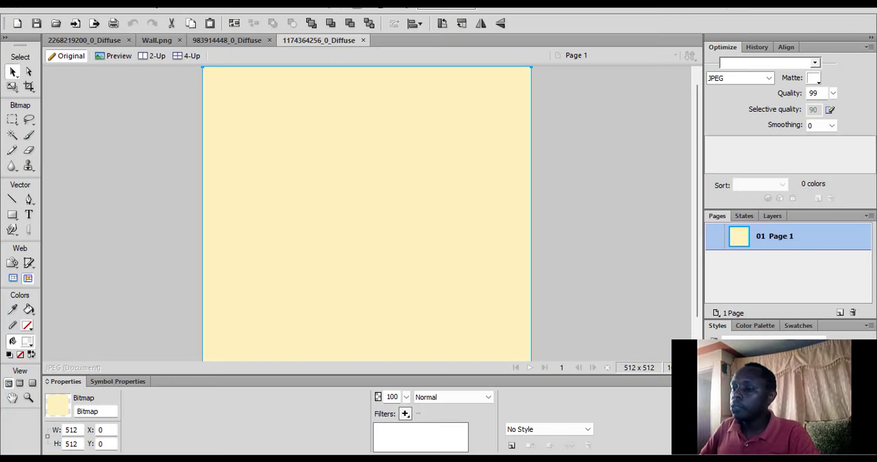
click(467, 460)
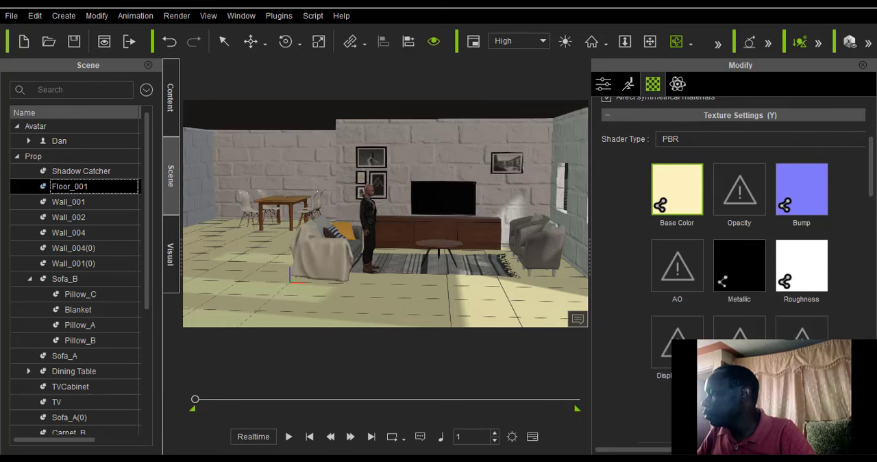
click(689, 404)
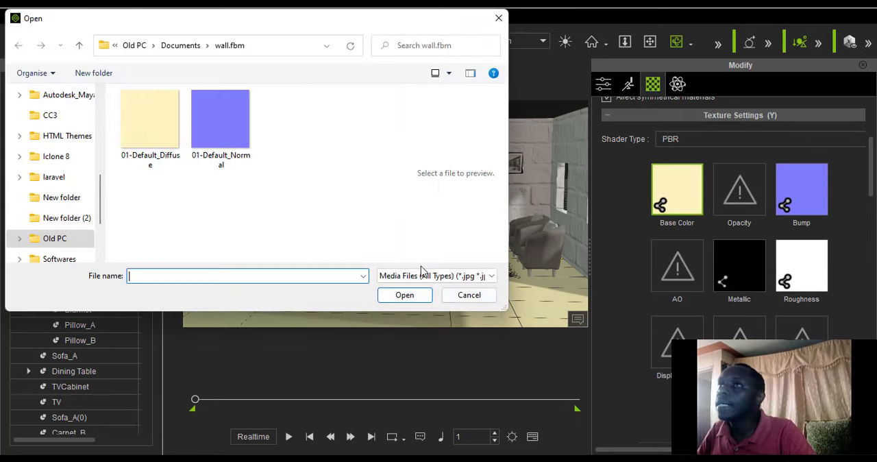
drag(249, 18, 539, 132)
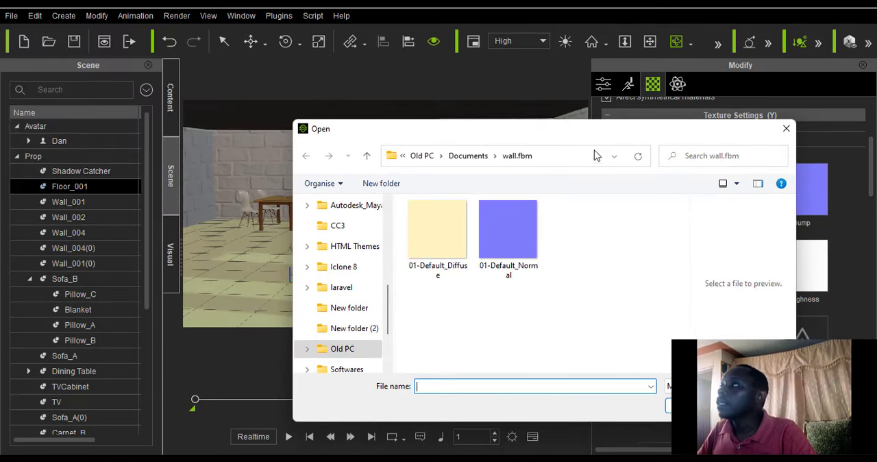
click(787, 129)
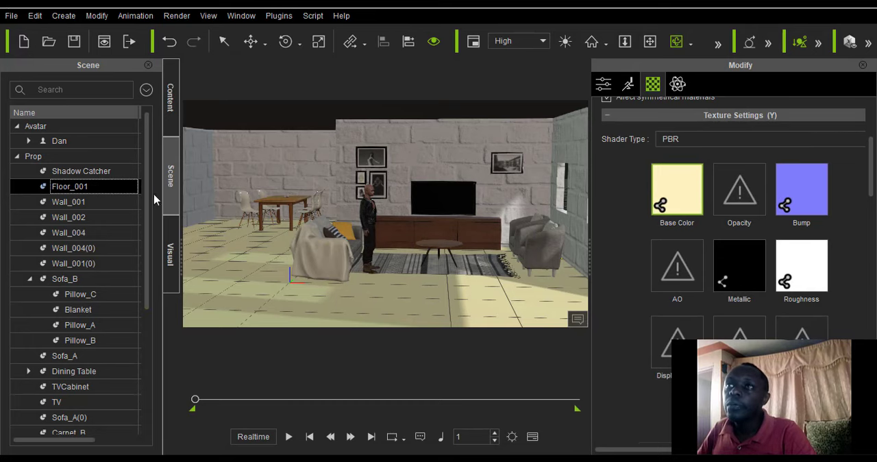
Look through the Loft Scene props in the content library and widen the library to show the full category names.
click(171, 98)
scroll(113, 239, down, 5)
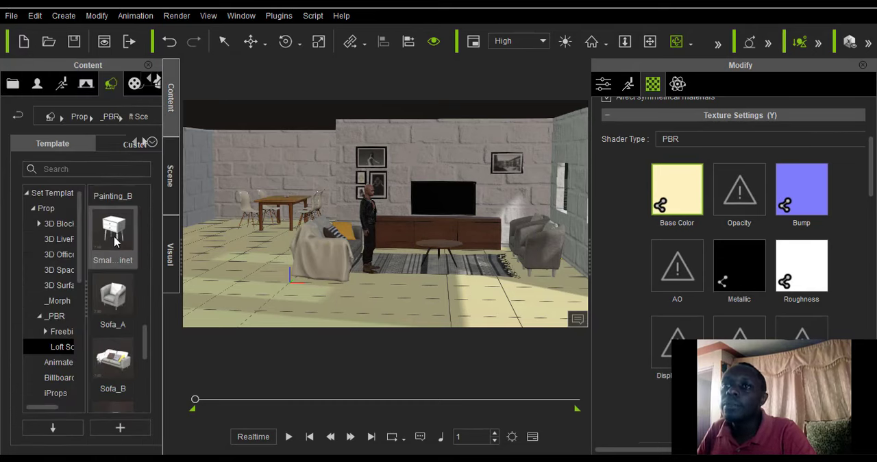
scroll(108, 246, down, 5)
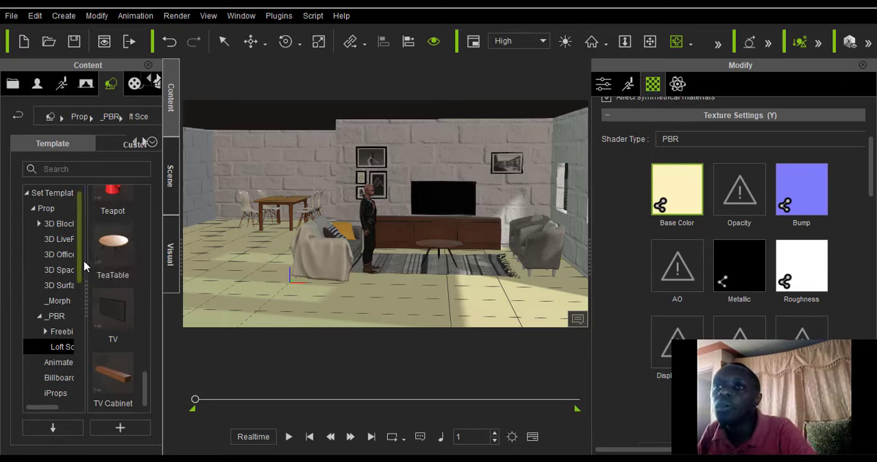
mouse_move(87, 259)
mouse_down()
mouse_move(125, 259)
mouse_move(97, 259)
mouse_up()
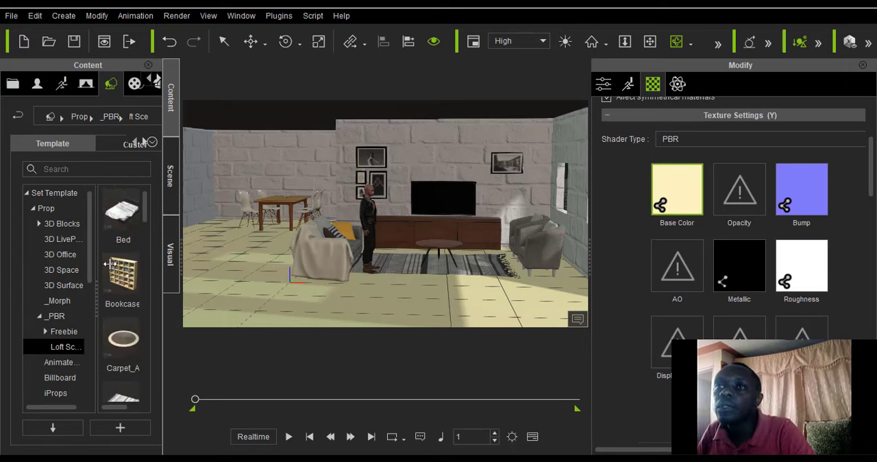
drag(180, 278, 184, 274)
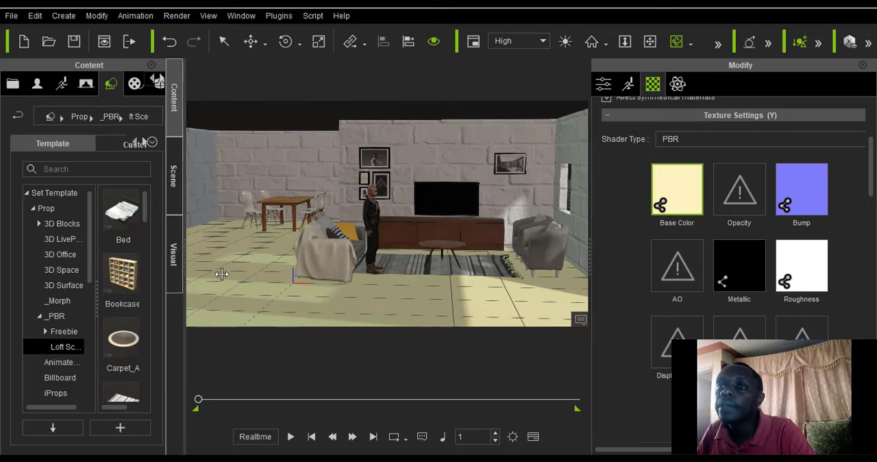
Look through the prop and stage categories of the content library for suitable floor content.
scroll(69, 269, down, 6)
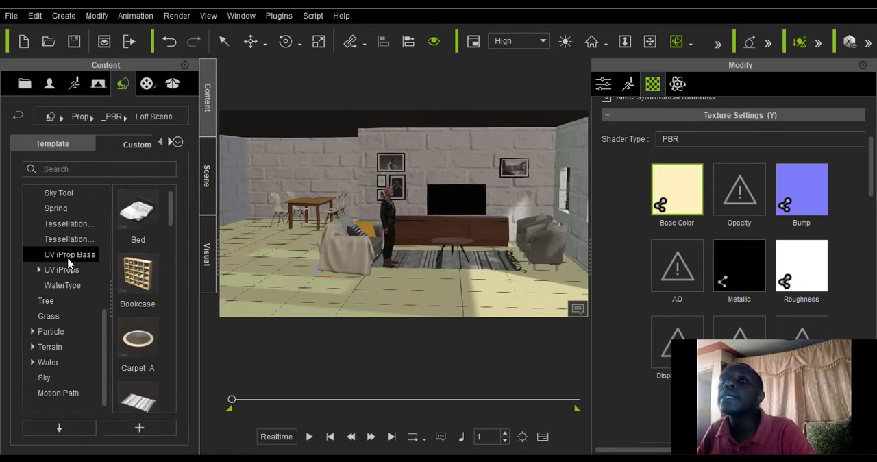
scroll(68, 263, up, 8)
scroll(69, 262, down, 2)
scroll(68, 262, up, 2)
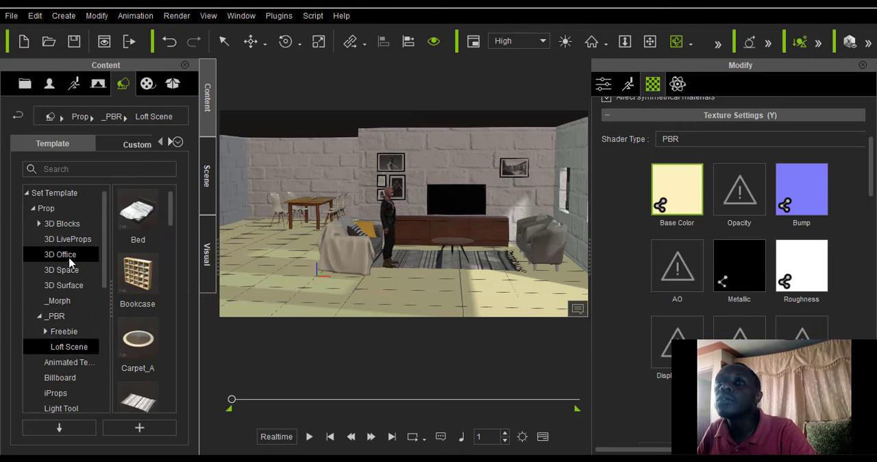
click(100, 87)
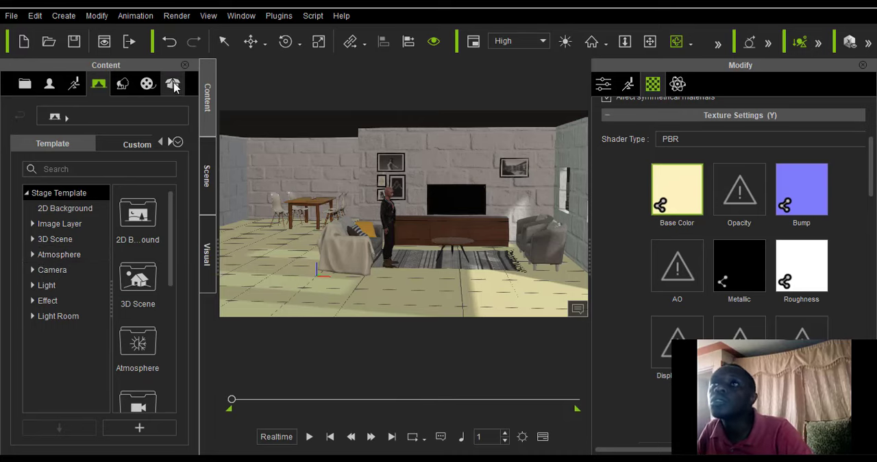
click(125, 84)
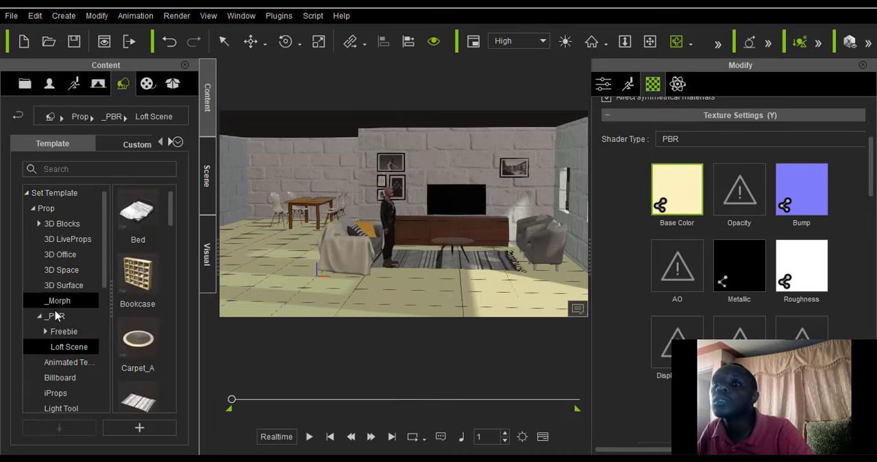
scroll(66, 305, down, 5)
scroll(68, 281, down, 1)
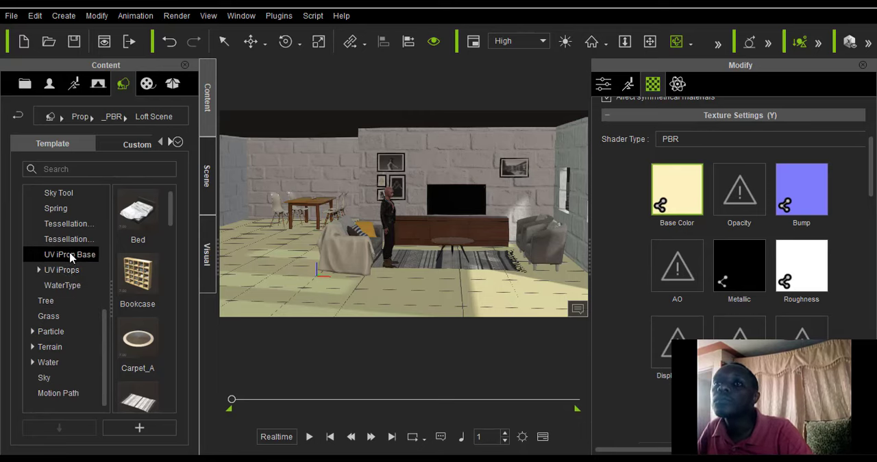
Switch the content library to the media templates and list the contents of the Material category.
click(148, 85)
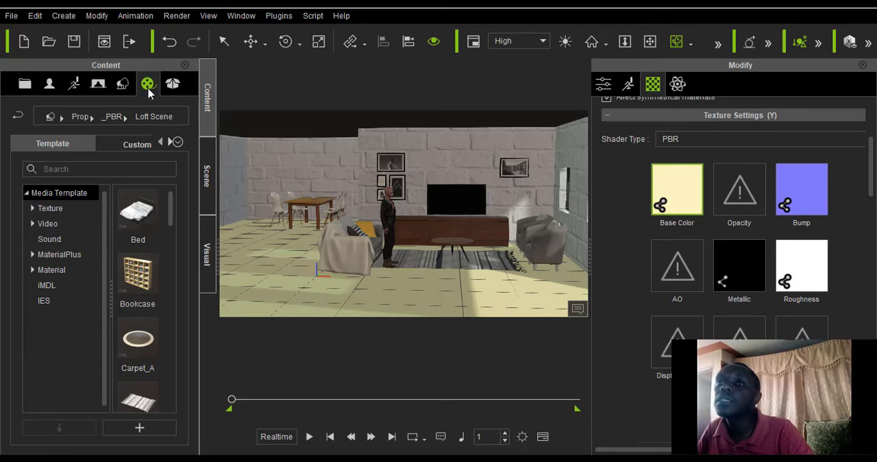
click(33, 271)
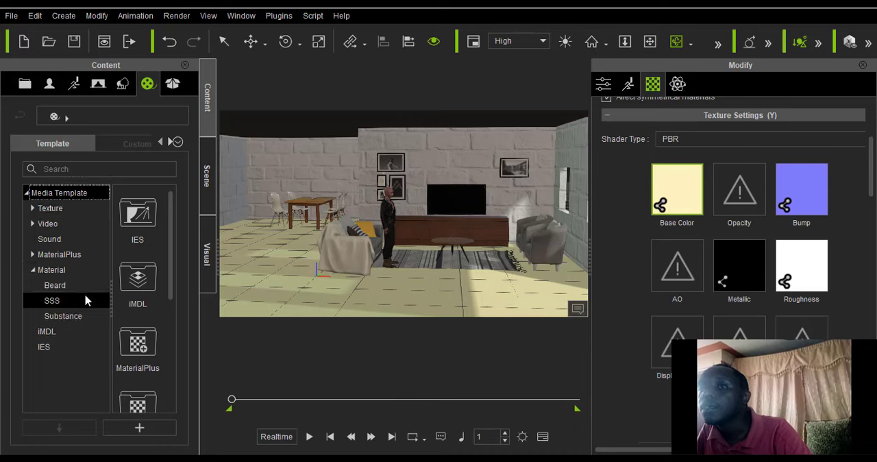
scroll(131, 291, down, 4)
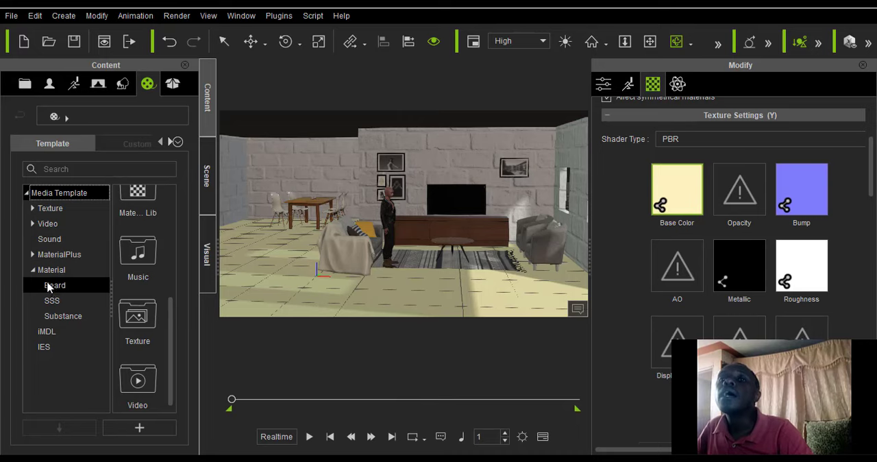
click(48, 272)
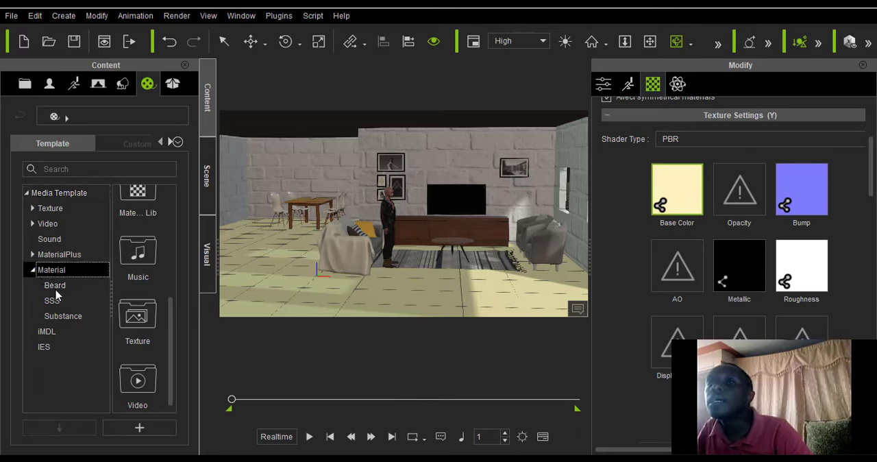
click(55, 286)
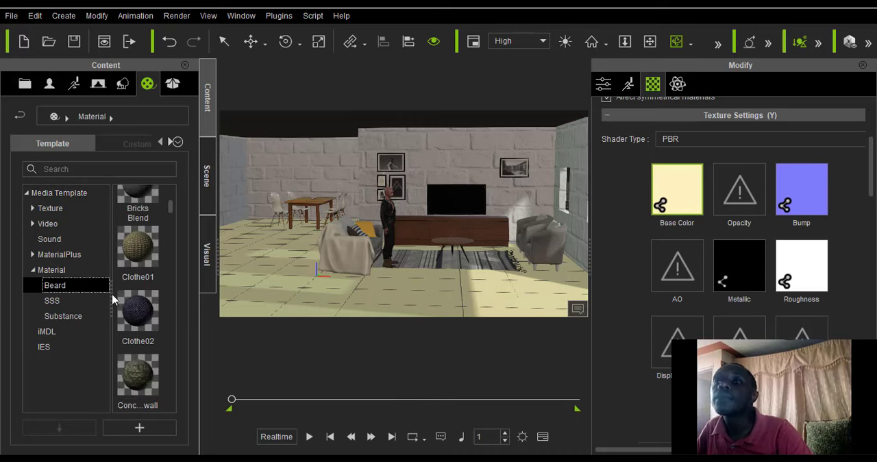
click(93, 274)
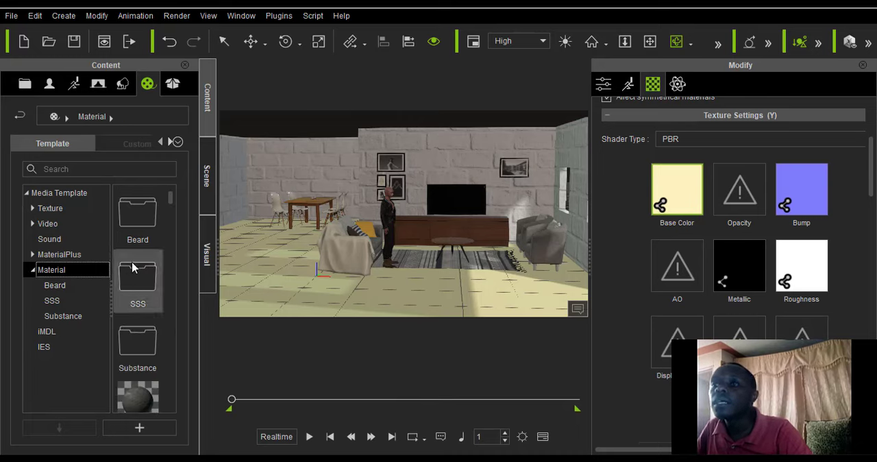
Look through the Material thumbnails for wood materials that could suit the living room floor.
scroll(163, 367, down, 5)
scroll(162, 366, down, 5)
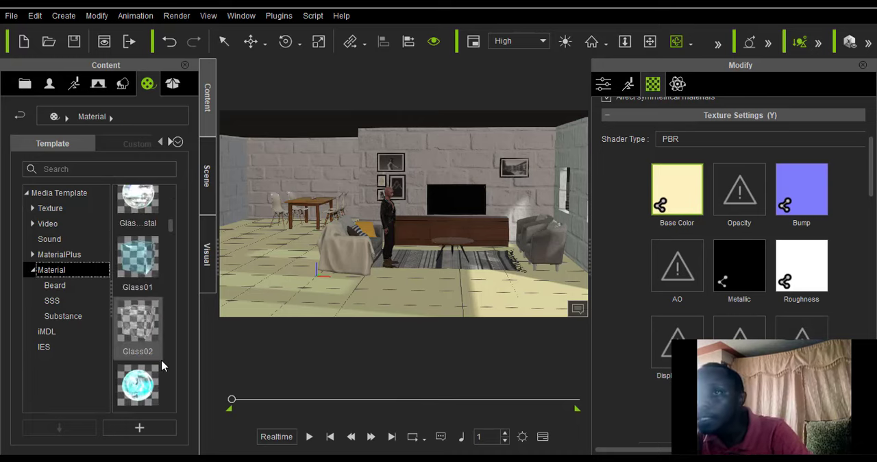
scroll(163, 367, down, 3)
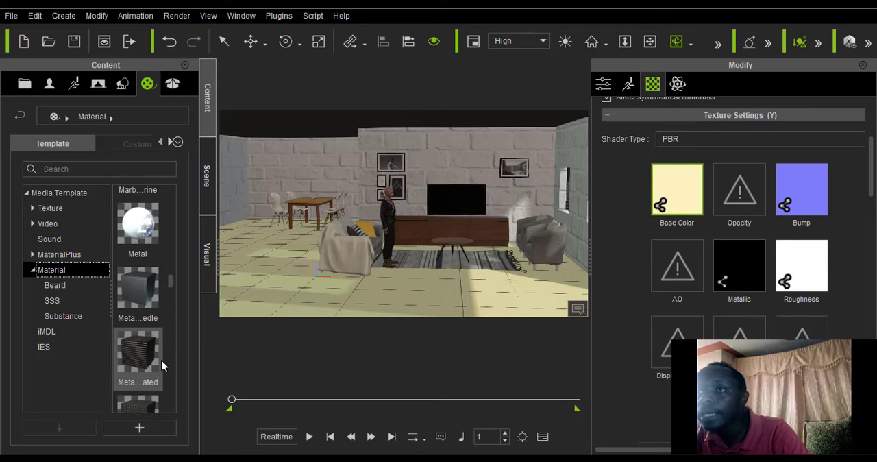
scroll(163, 366, down, 10)
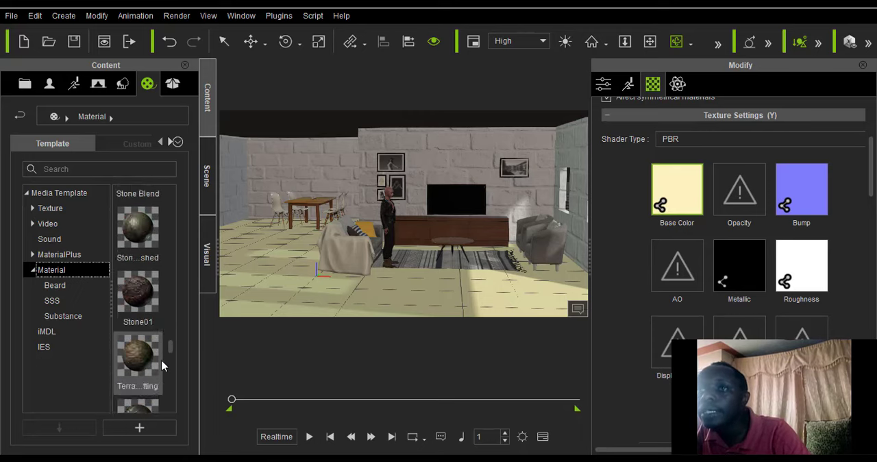
scroll(163, 367, down, 3)
scroll(162, 366, up, 5)
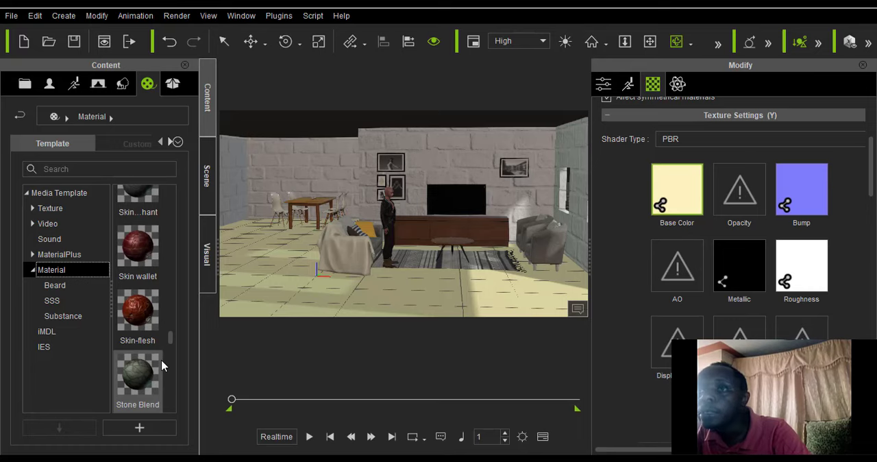
scroll(162, 366, up, 10)
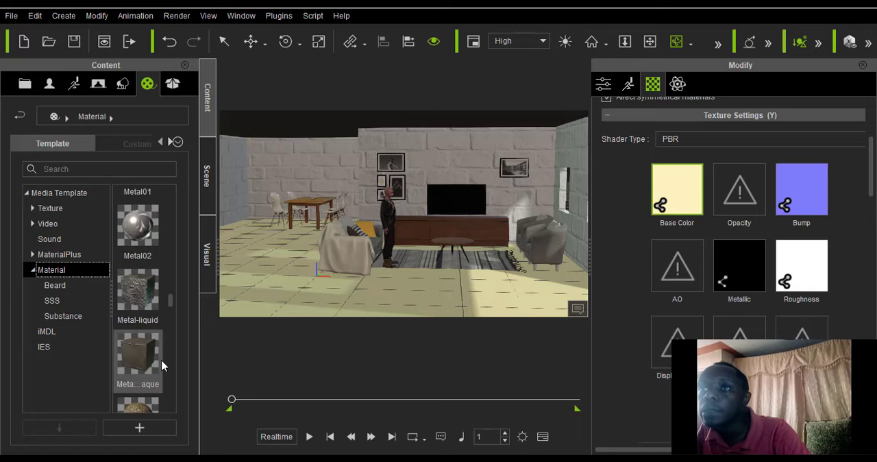
scroll(163, 366, up, 3)
scroll(163, 367, up, 3)
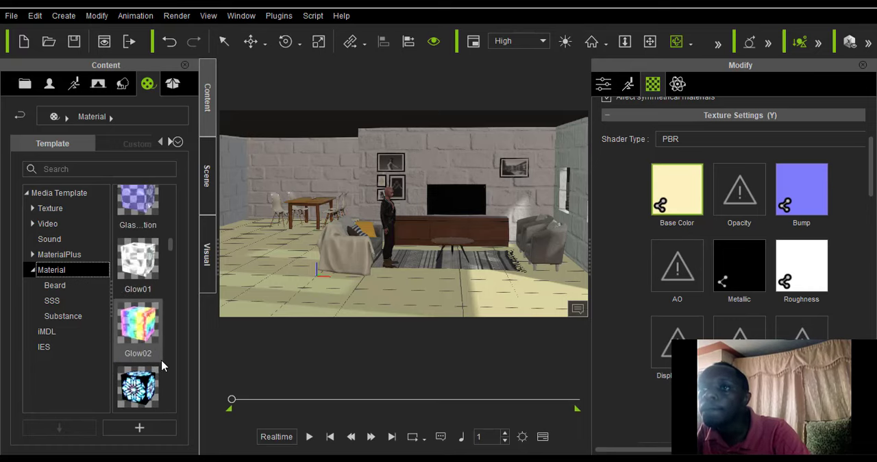
scroll(163, 367, down, 15)
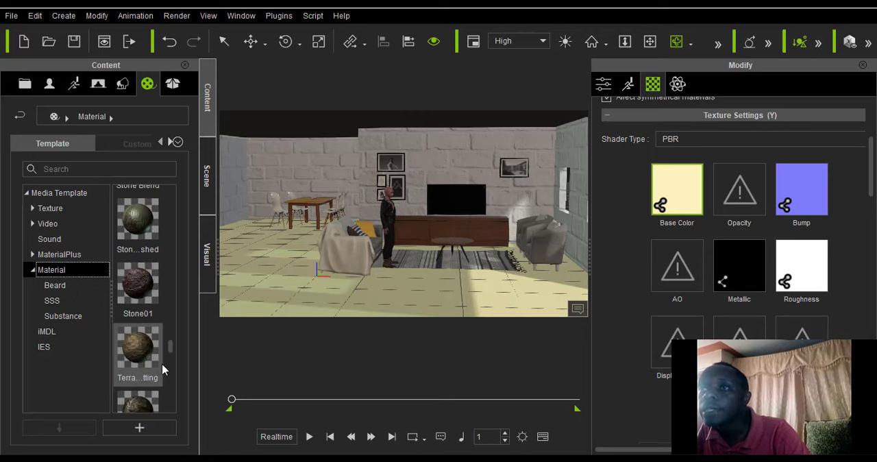
scroll(163, 370, down, 6)
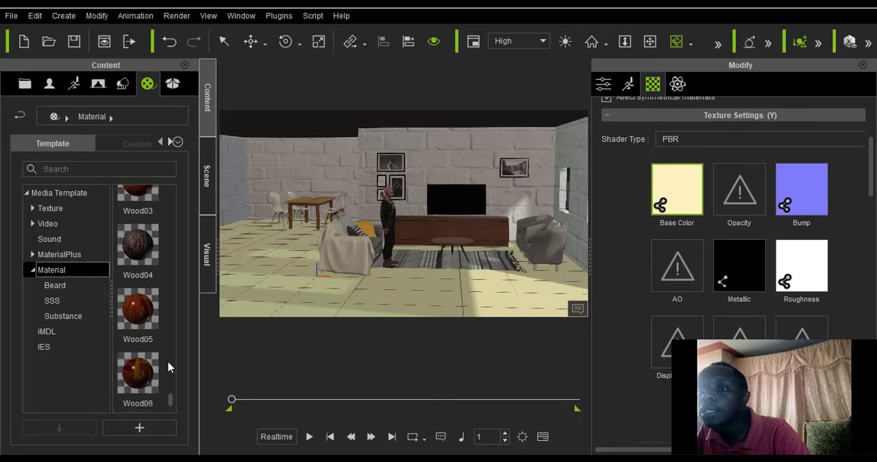
scroll(145, 255, up, 3)
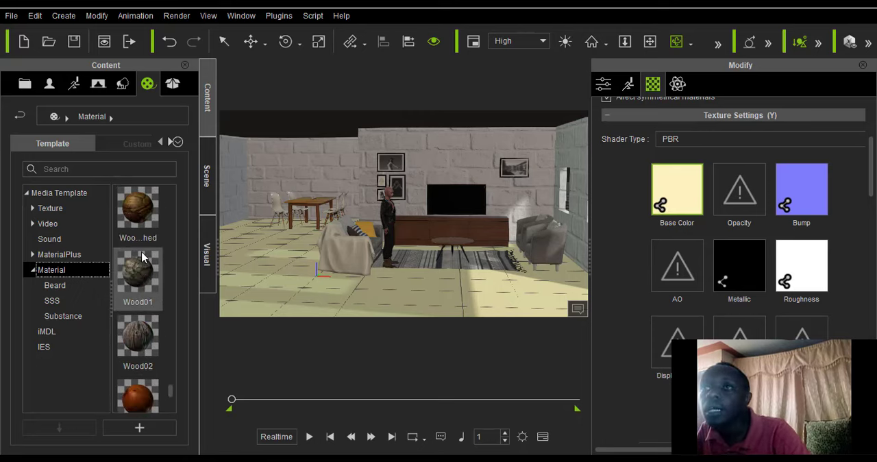
Try the Wood05 and Wood04 materials on the front section of the living room floor, returning to Wood05.
scroll(147, 281, down, 3)
drag(146, 327, 358, 298)
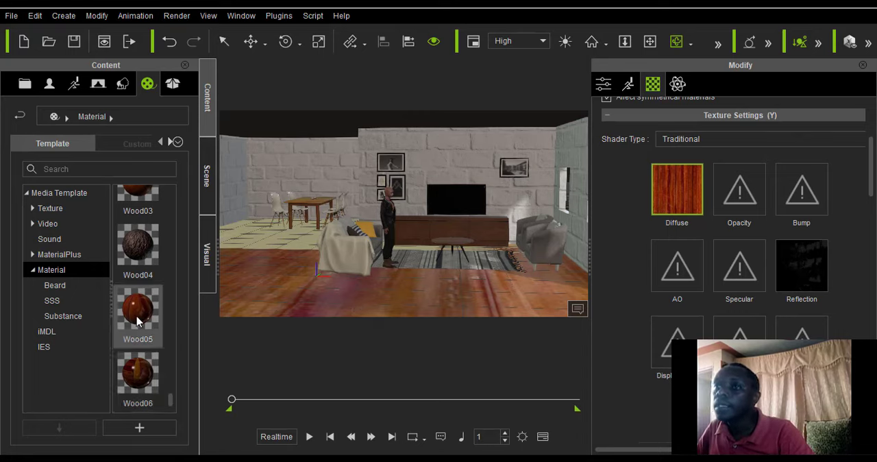
drag(137, 243, 288, 291)
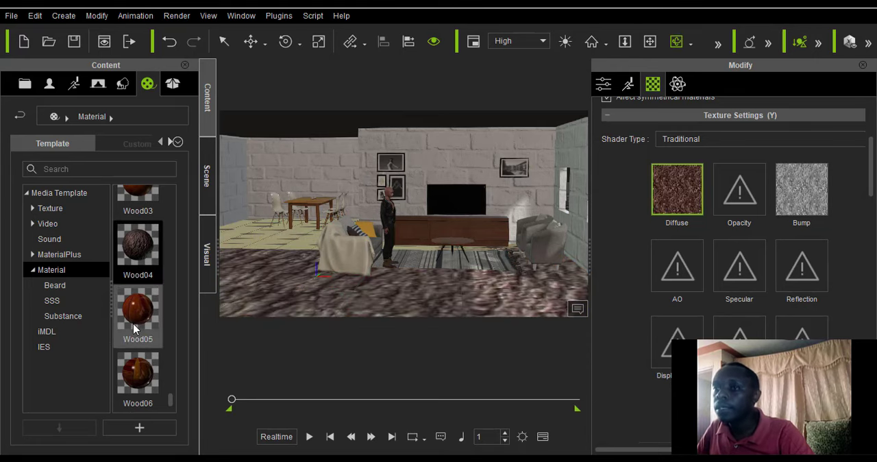
drag(135, 329, 258, 305)
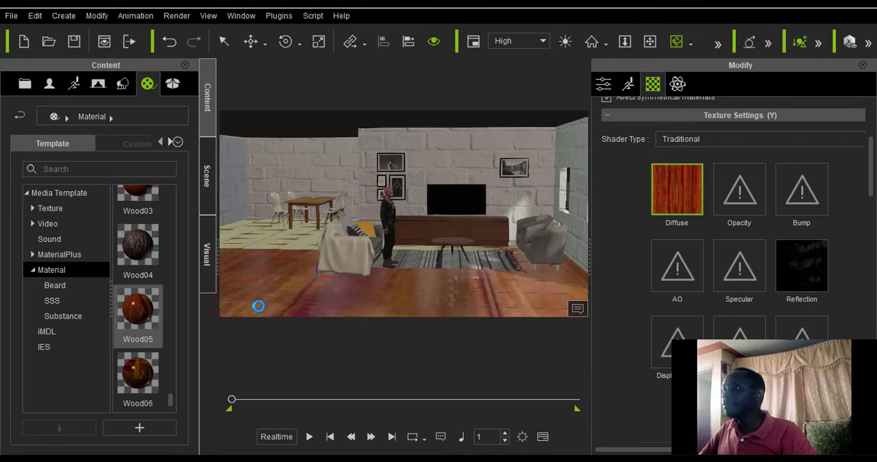
Apply the Wood06 material to the front section of the floor and Wood05 to the rear section.
scroll(248, 304, up, 3)
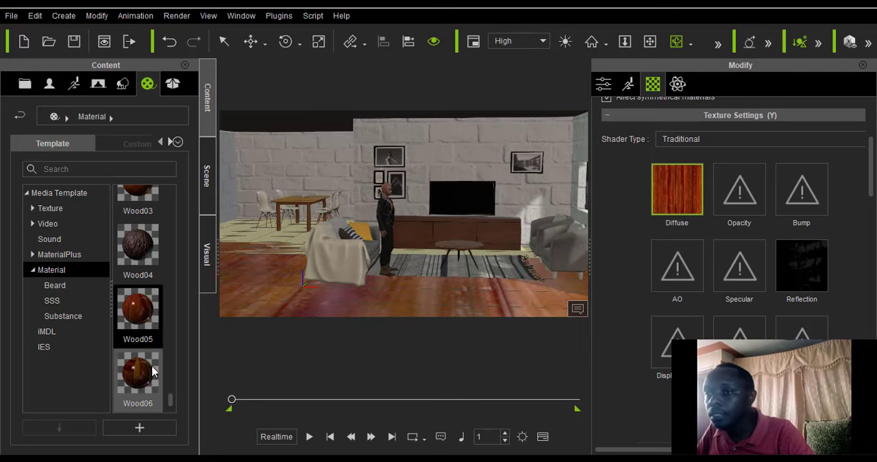
drag(144, 377, 270, 310)
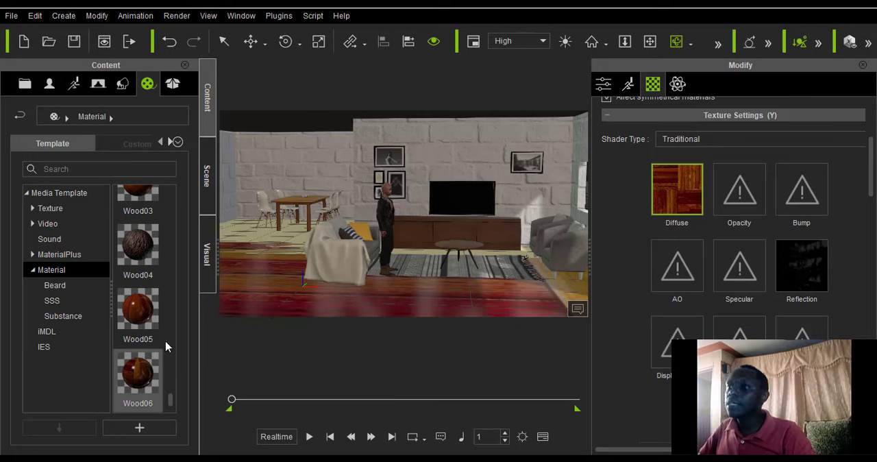
drag(143, 317, 392, 260)
Examine the floor's material settings and inspect the wood-floored room from outside, at a distance and close to the furniture.
scroll(675, 329, down, 8)
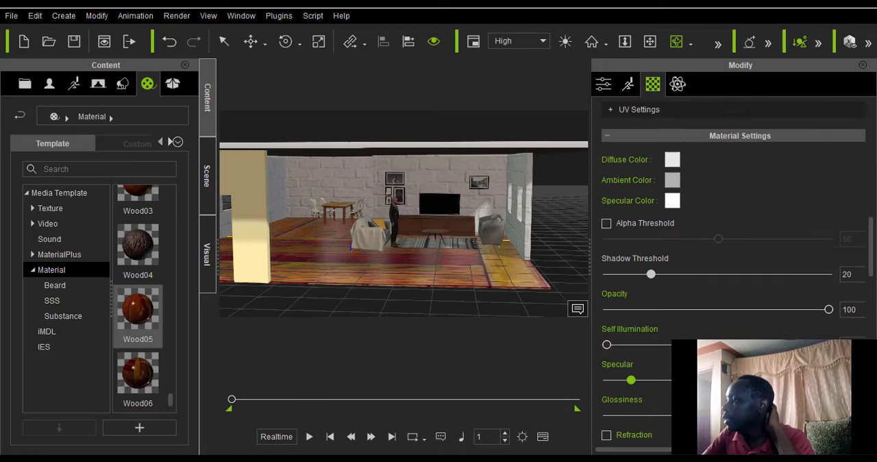
scroll(734, 274, down, 5)
scroll(461, 284, up, 5)
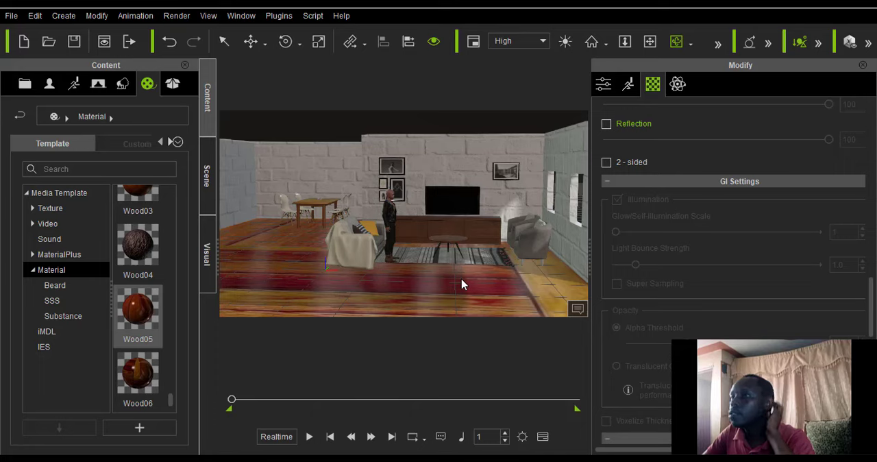
scroll(405, 228, down, 4)
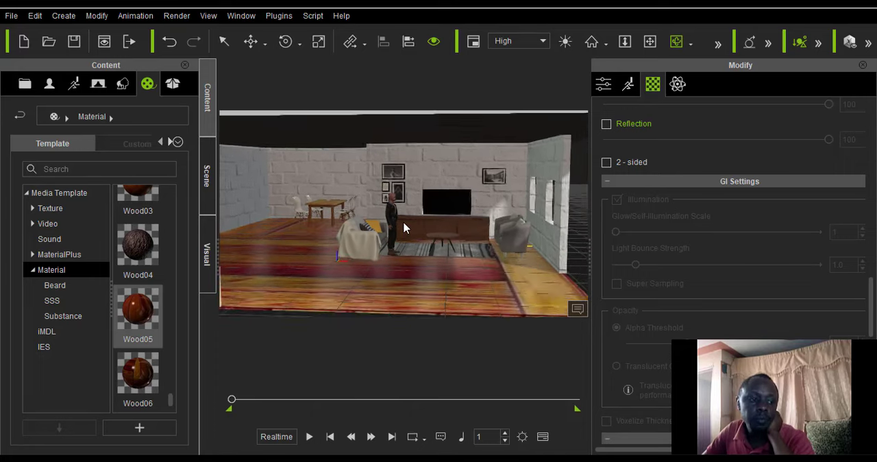
scroll(404, 228, up, 3)
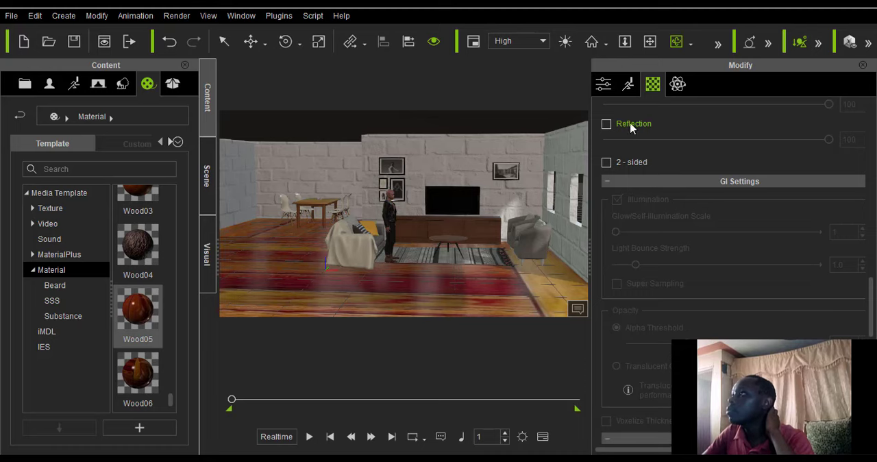
right_drag(497, 207, 358, 247)
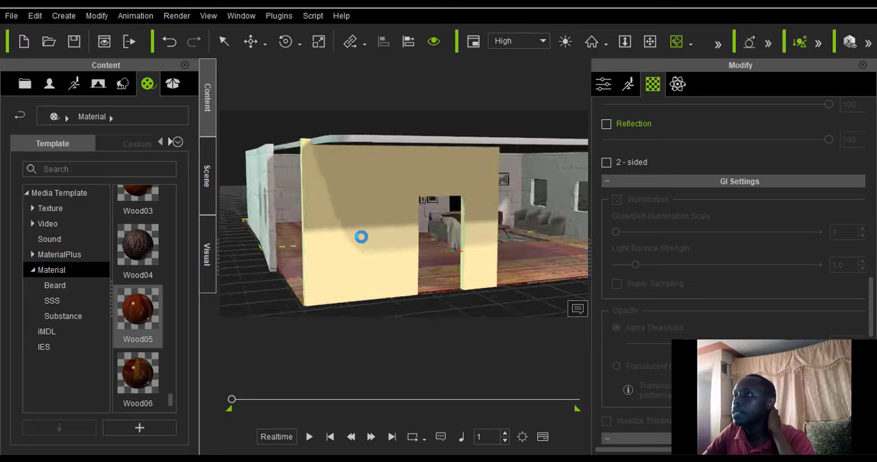
scroll(404, 240, up, 8)
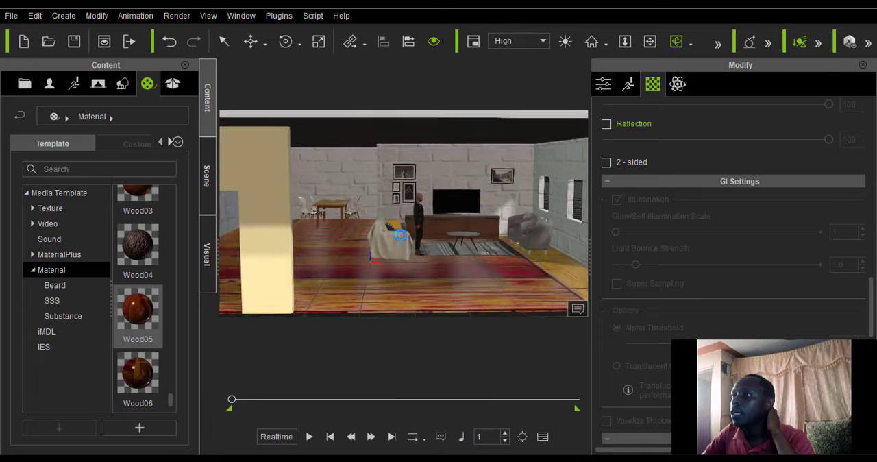
scroll(399, 233, down, 8)
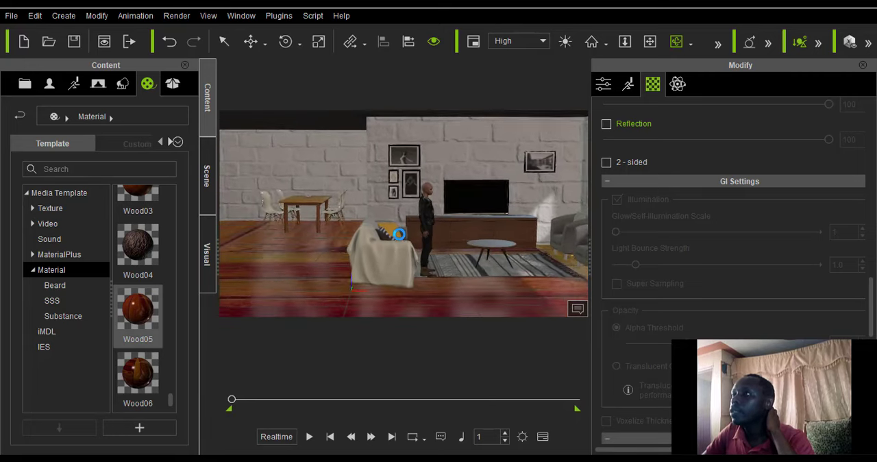
right_drag(400, 234, 370, 209)
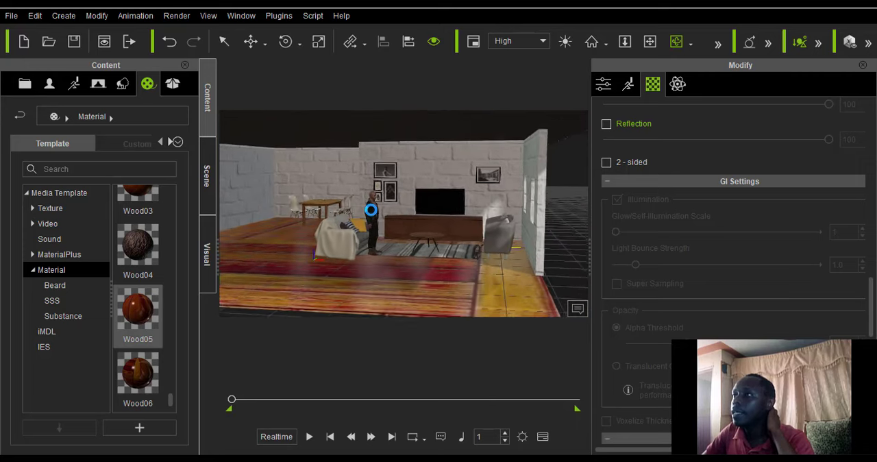
scroll(372, 212, up, 4)
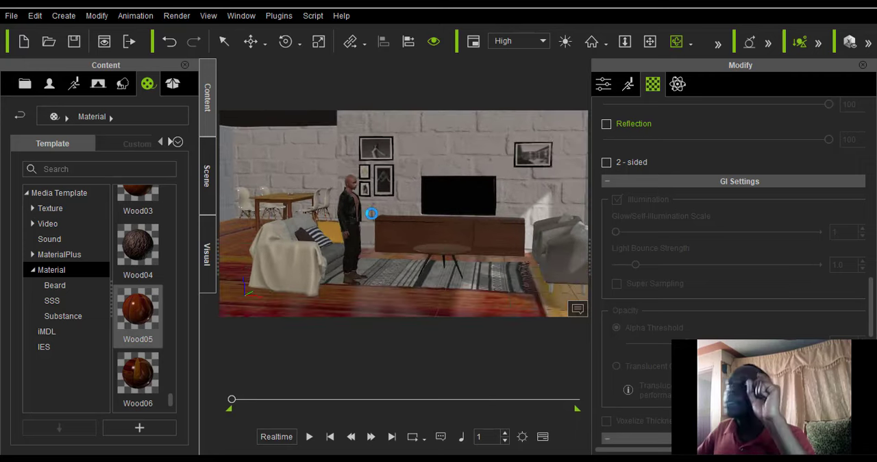
scroll(368, 214, up, 2)
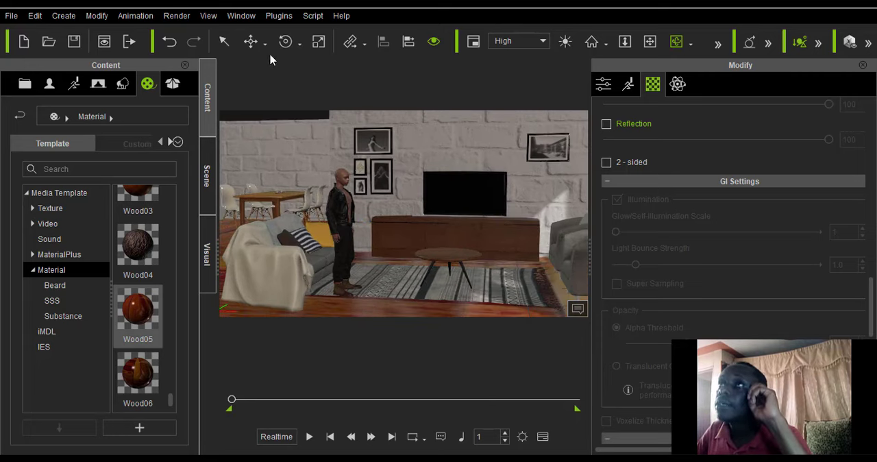
Raise the standing male character slightly beside the sofa with the Move tool.
click(264, 44)
click(266, 81)
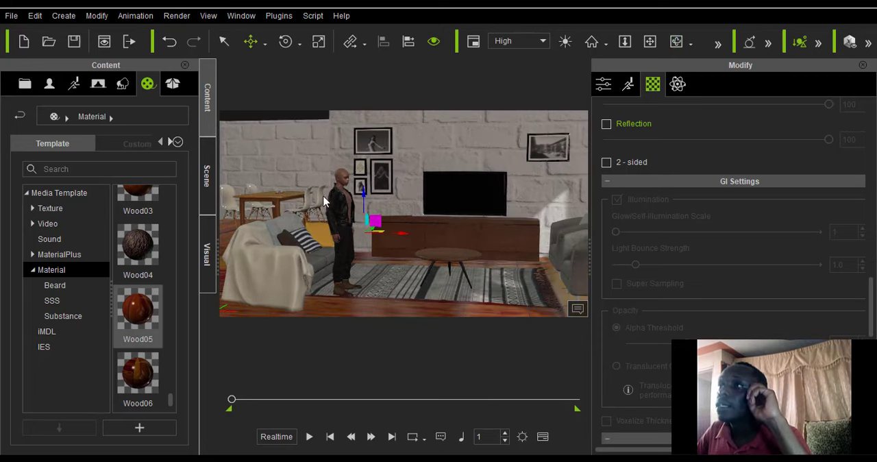
click(344, 228)
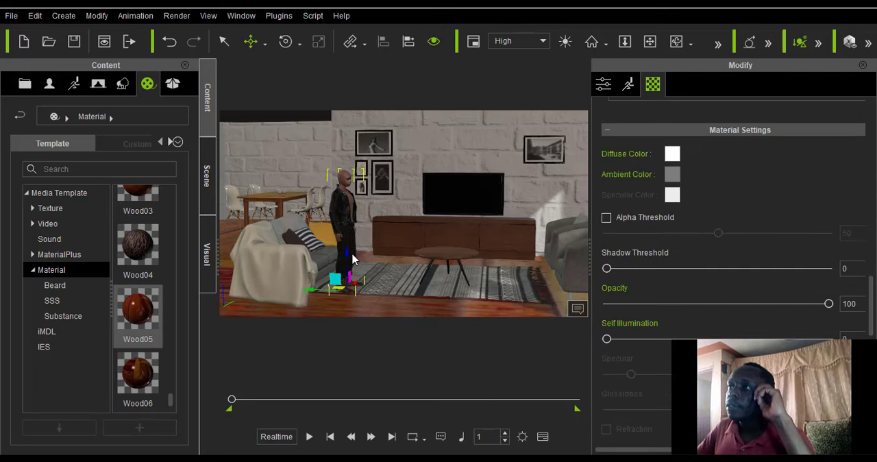
drag(344, 241, 345, 242)
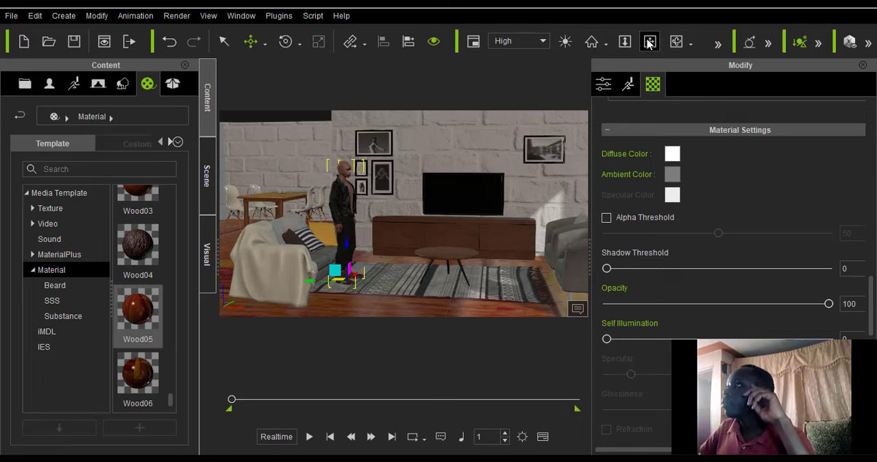
Compare the furnished room with the living room reference image.
click(651, 43)
drag(430, 177, 390, 180)
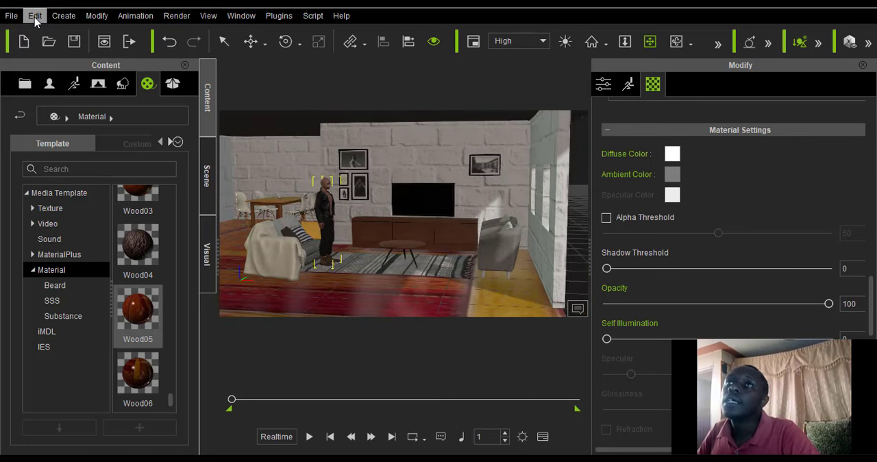
click(35, 16)
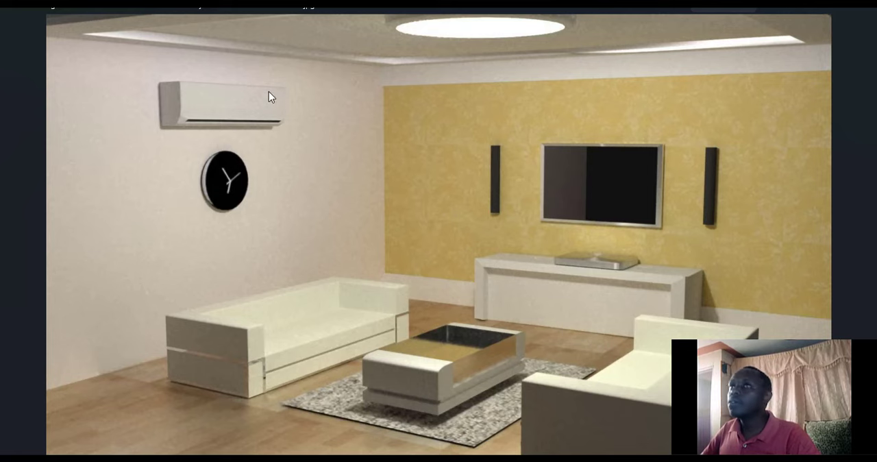
click(803, 10)
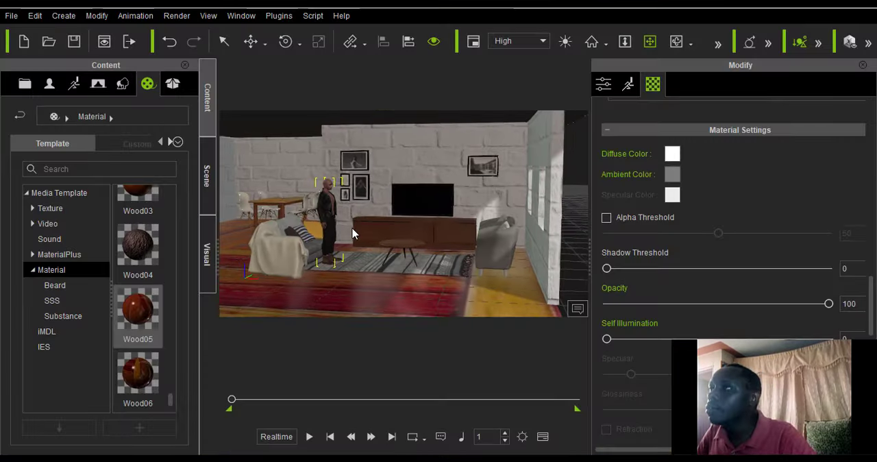
Inspect the sofa, TV wall, armchairs and floor from several angles and distances.
scroll(352, 233, down, 2)
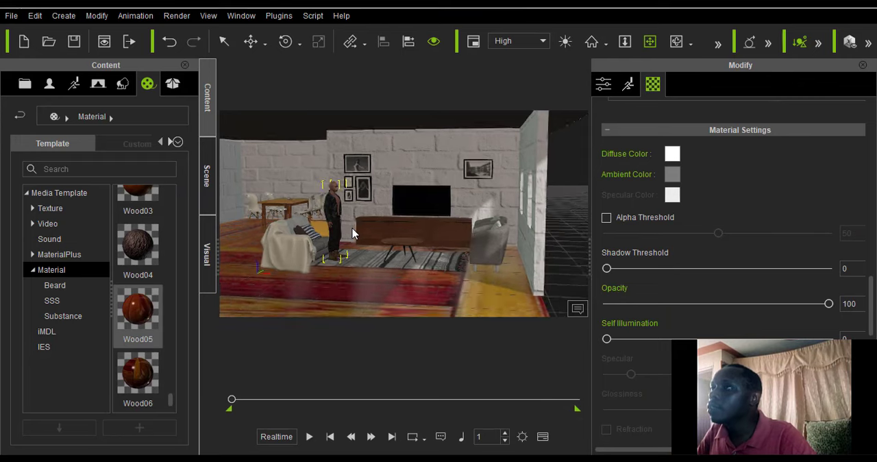
click(677, 41)
drag(317, 215, 407, 184)
click(649, 41)
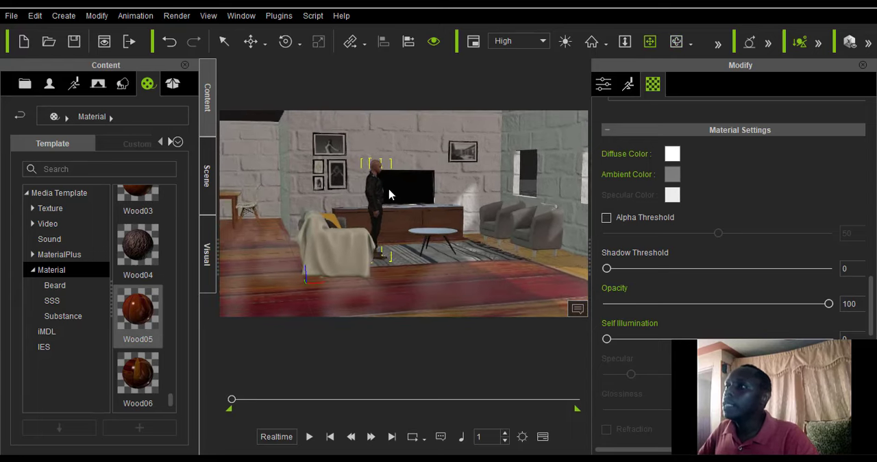
scroll(389, 193, up, 2)
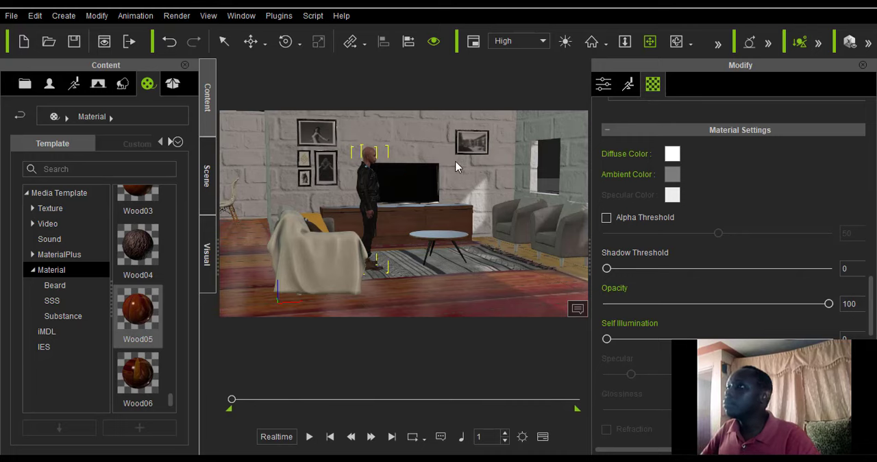
scroll(452, 163, down, 3)
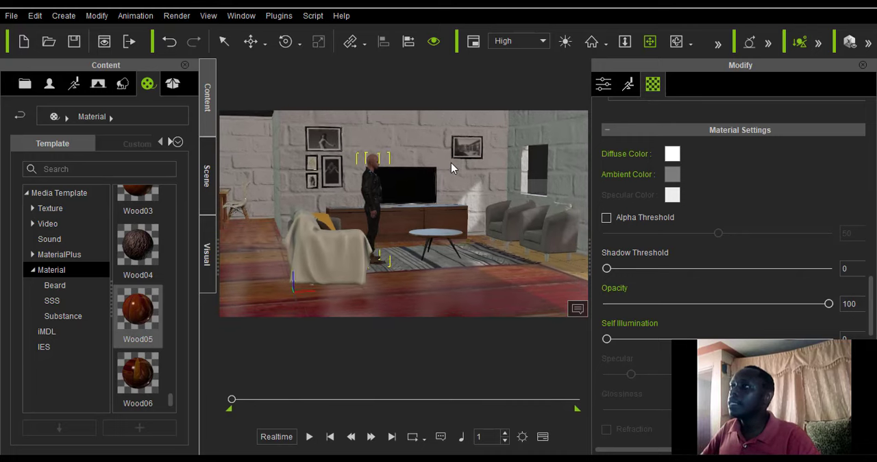
scroll(450, 162, down, 3)
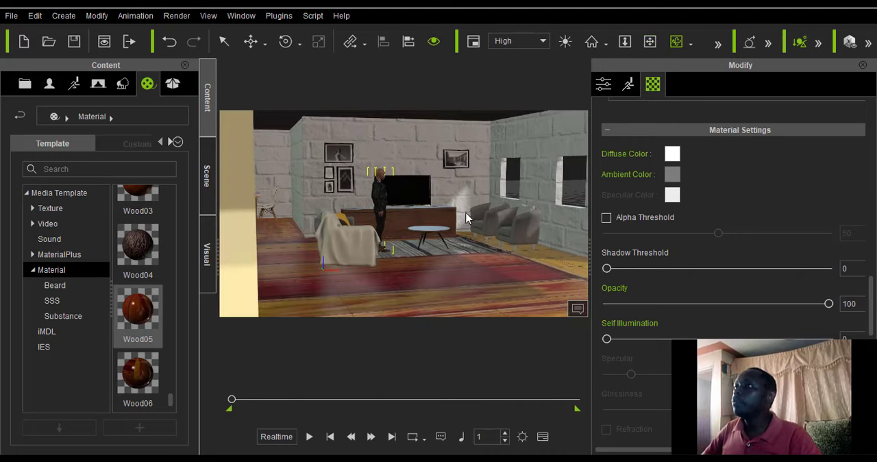
drag(467, 218, 305, 213)
drag(450, 245, 380, 196)
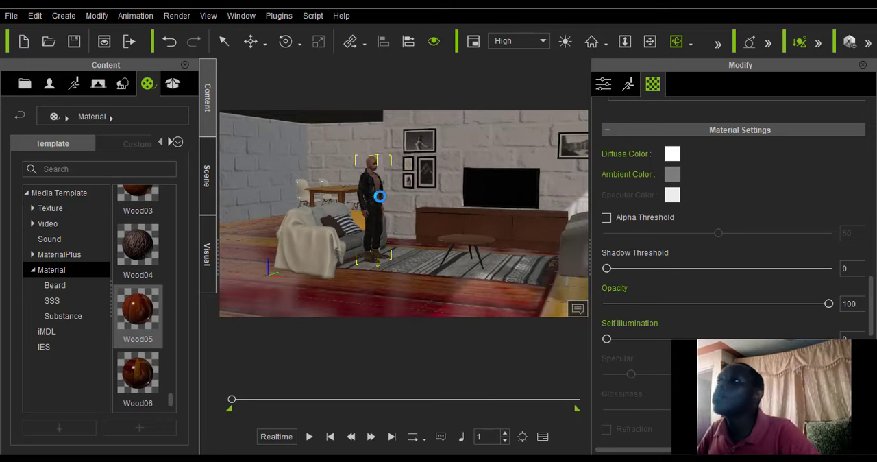
click(650, 41)
drag(420, 167, 387, 191)
scroll(385, 189, down, 8)
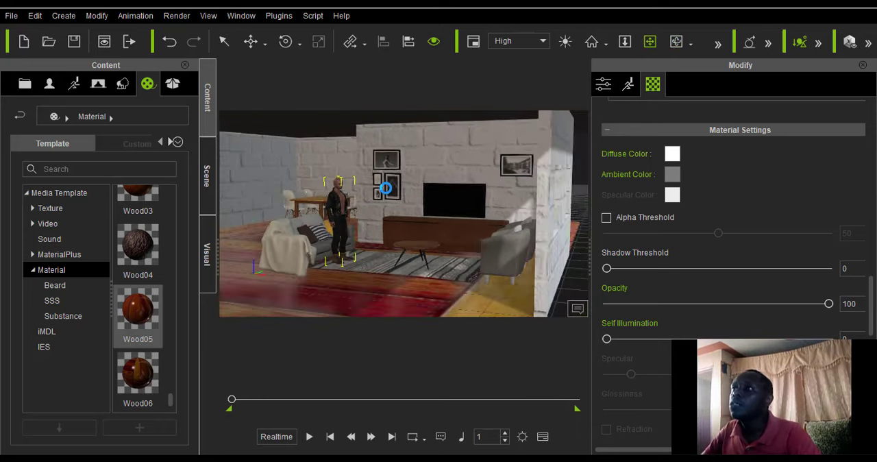
scroll(386, 188, down, 1)
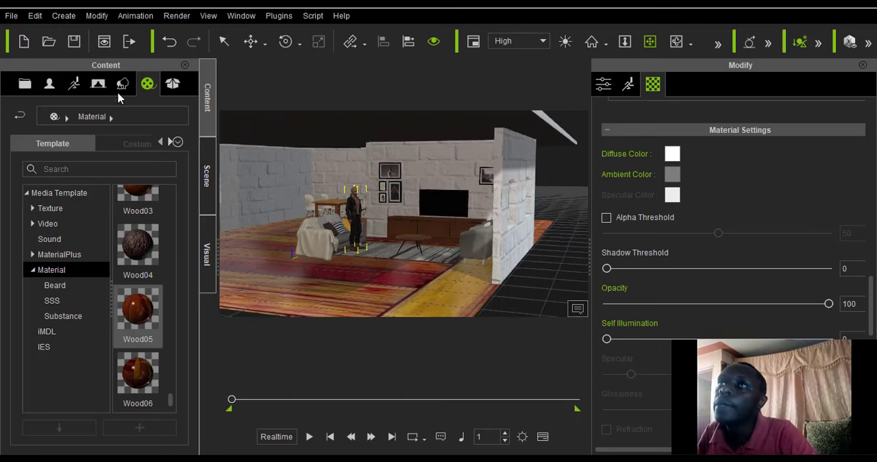
Create a Spot Light in the scene and show its light settings.
click(35, 16)
mouse_move(12, 19)
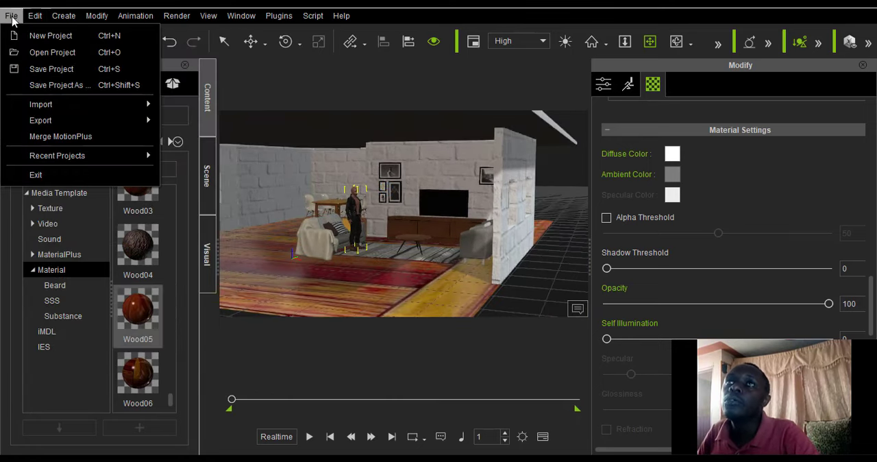
click(63, 16)
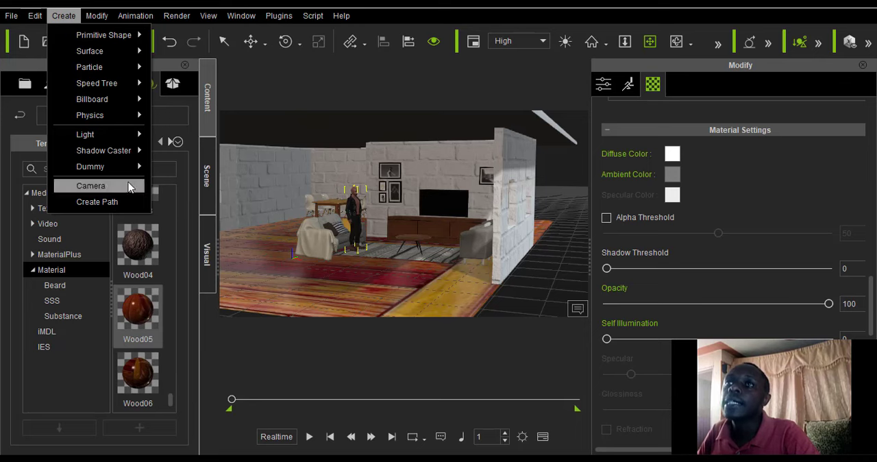
mouse_move(120, 140)
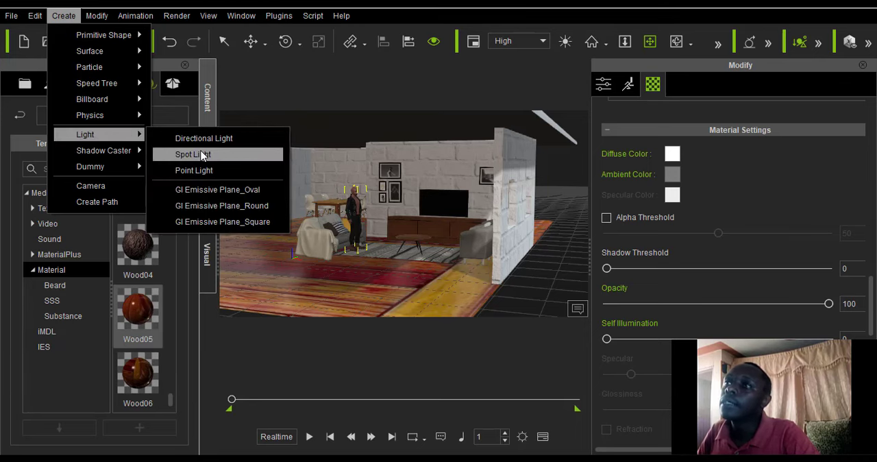
click(193, 157)
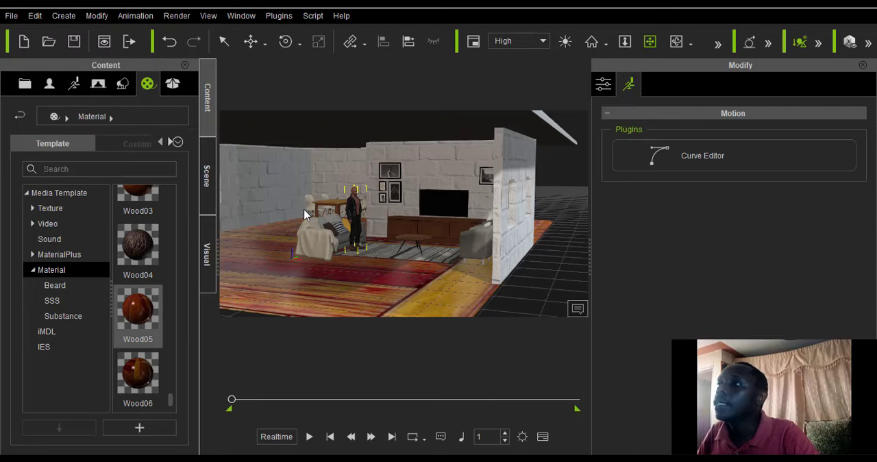
scroll(360, 227, down, 2)
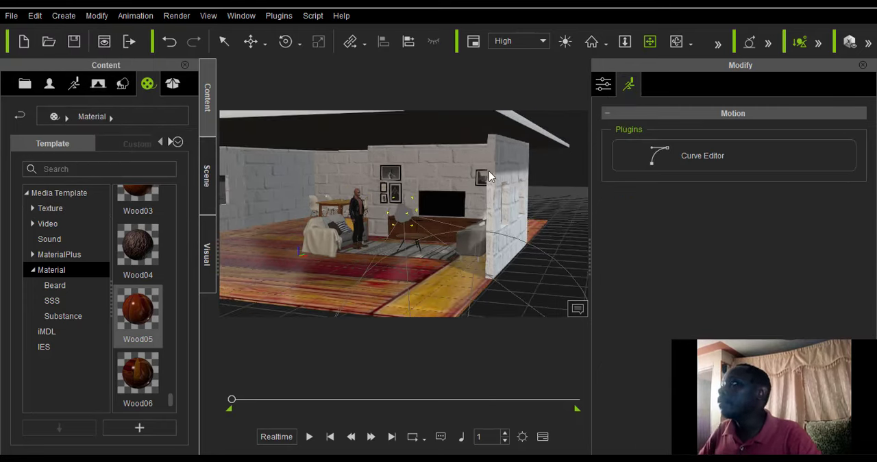
click(603, 83)
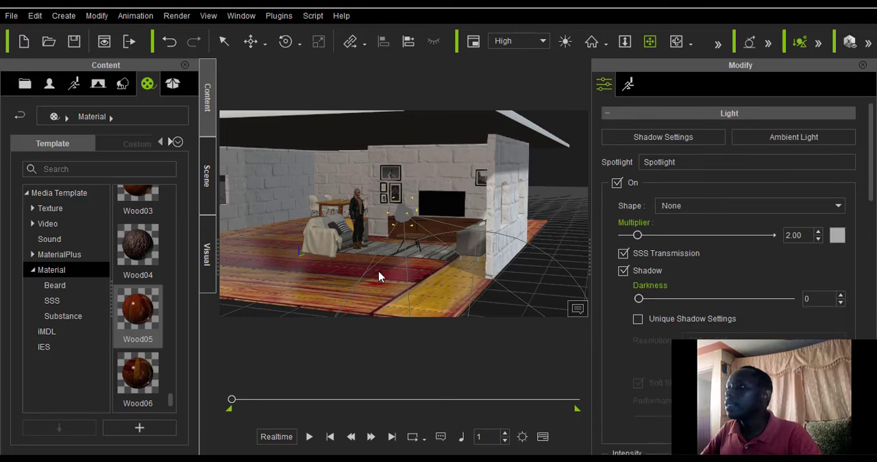
Move the spotlight into the seating area near the standing character and set its Multiplier to 20.
scroll(387, 166, down, 4)
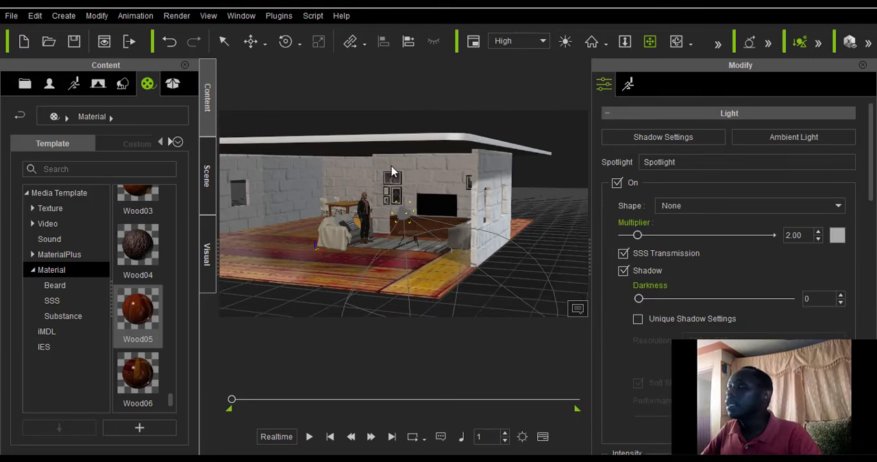
click(251, 42)
click(281, 65)
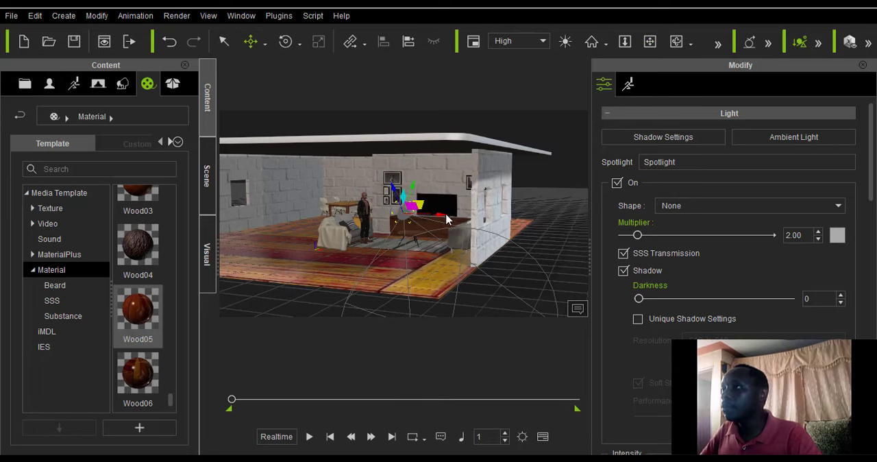
drag(413, 222, 281, 213)
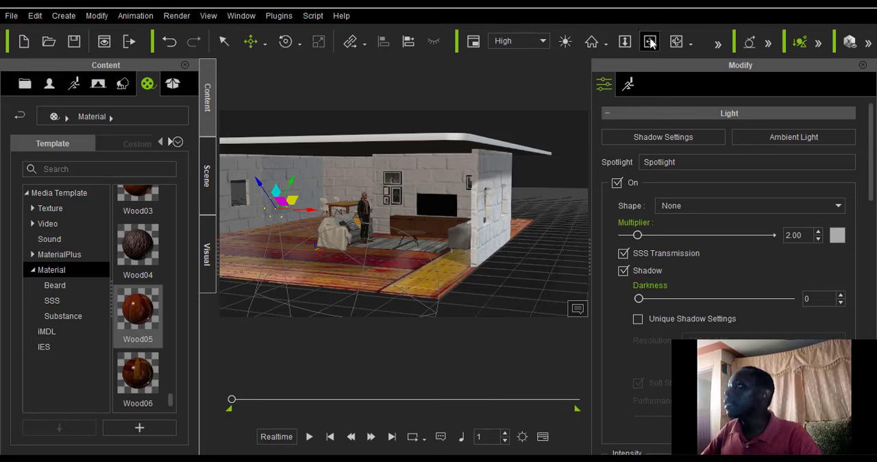
click(676, 42)
drag(468, 208, 248, 233)
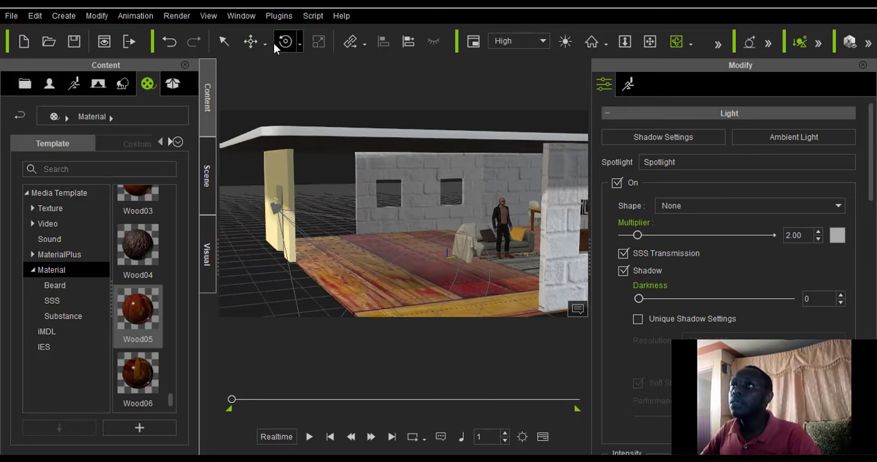
click(251, 41)
click(274, 82)
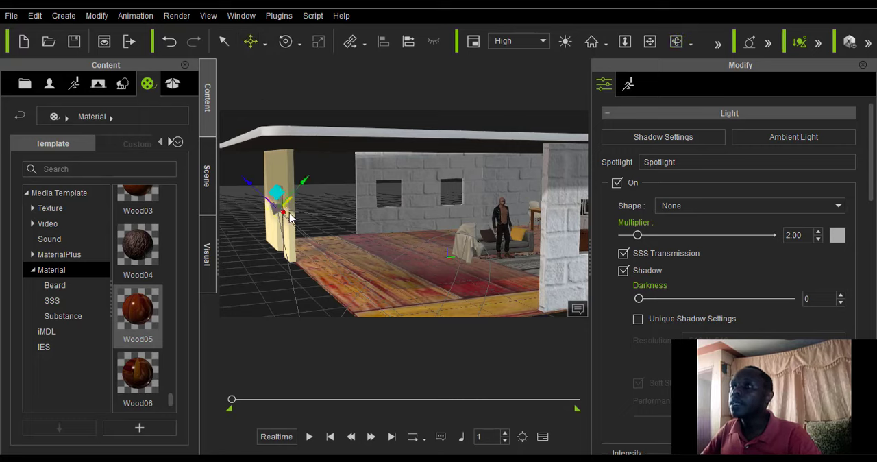
drag(279, 198, 494, 194)
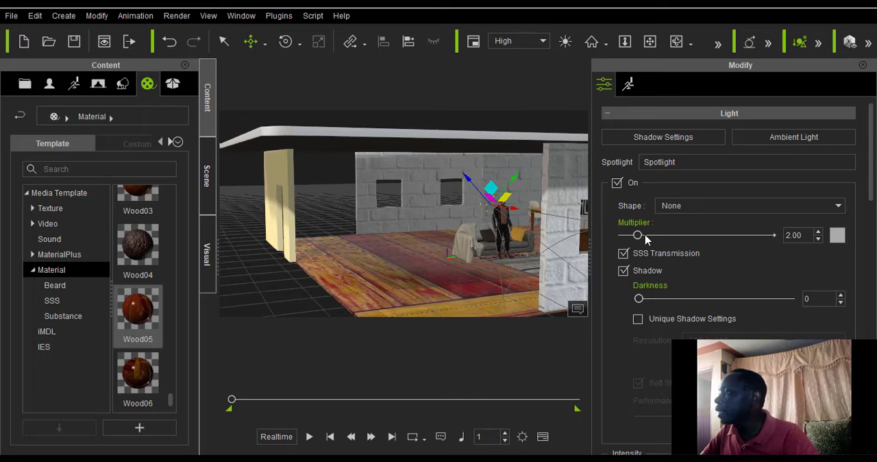
drag(689, 234, 793, 247)
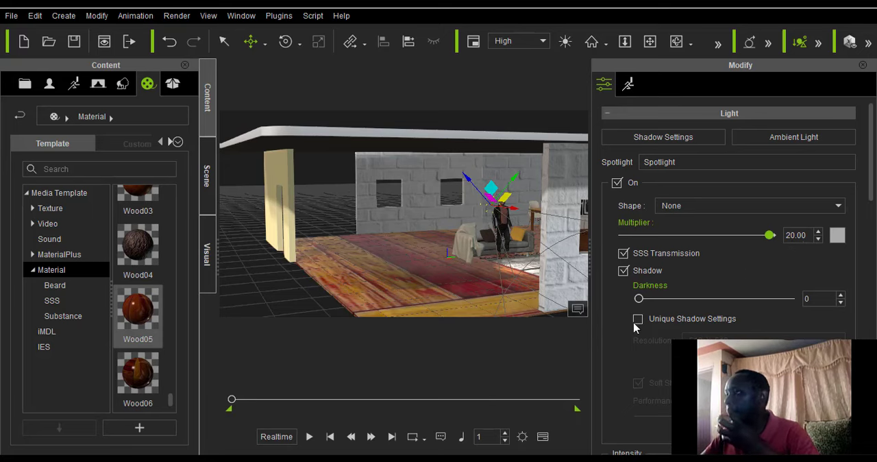
Move the spotlight higher and toward the sofa, placing it just above the standing character.
right_drag(478, 272, 525, 180)
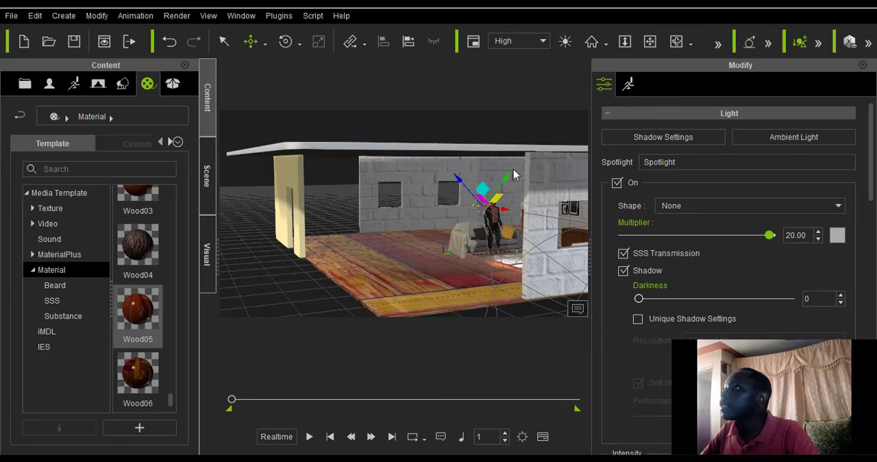
click(649, 42)
drag(432, 231, 401, 223)
click(676, 42)
drag(284, 281, 454, 256)
click(251, 42)
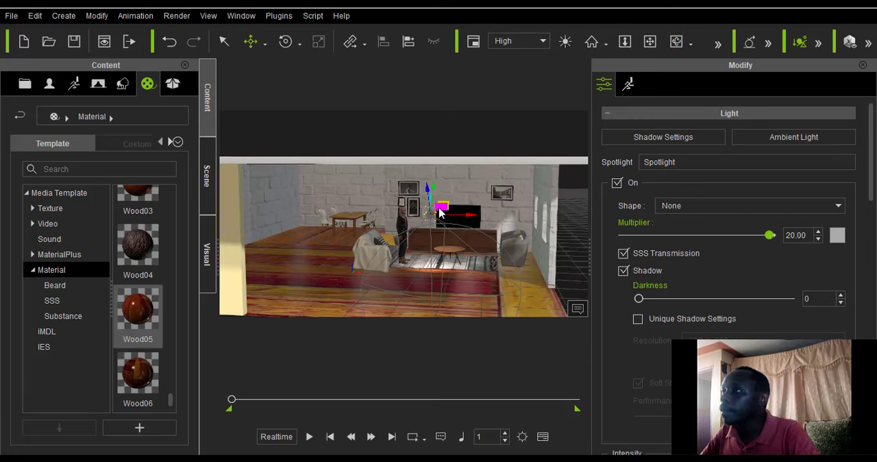
drag(416, 214, 408, 196)
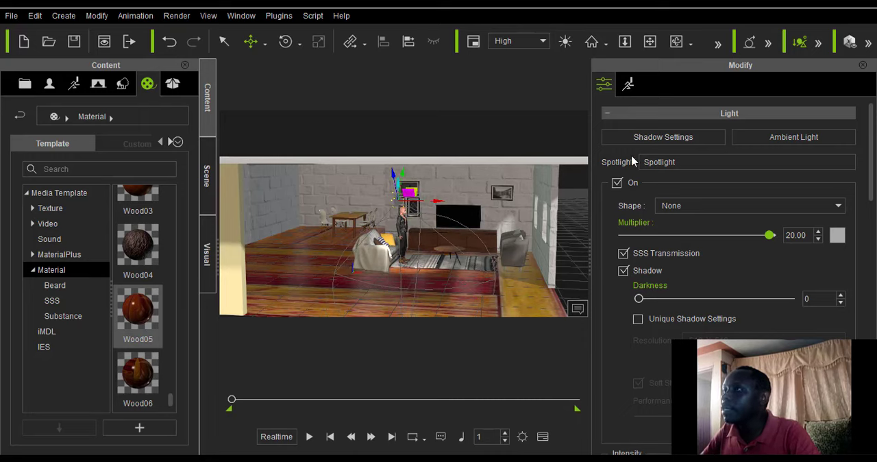
Examine how the spotlight lights the character, sofa and dining area from close up and from different angles.
click(675, 42)
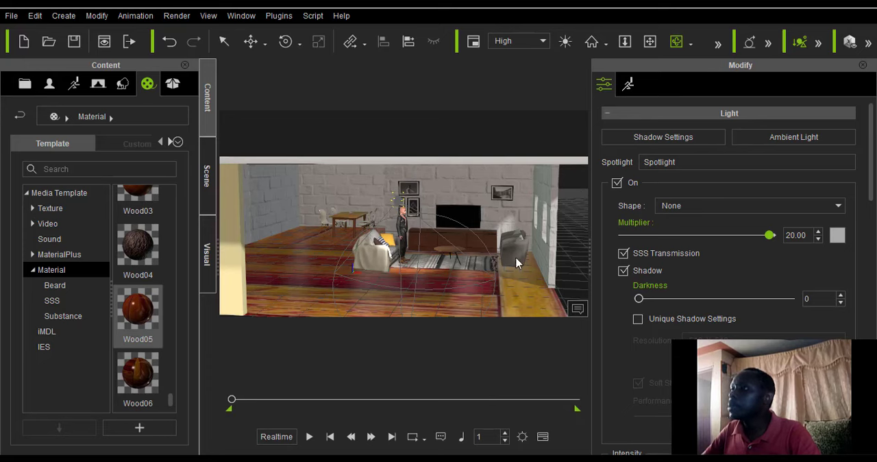
drag(516, 263, 379, 264)
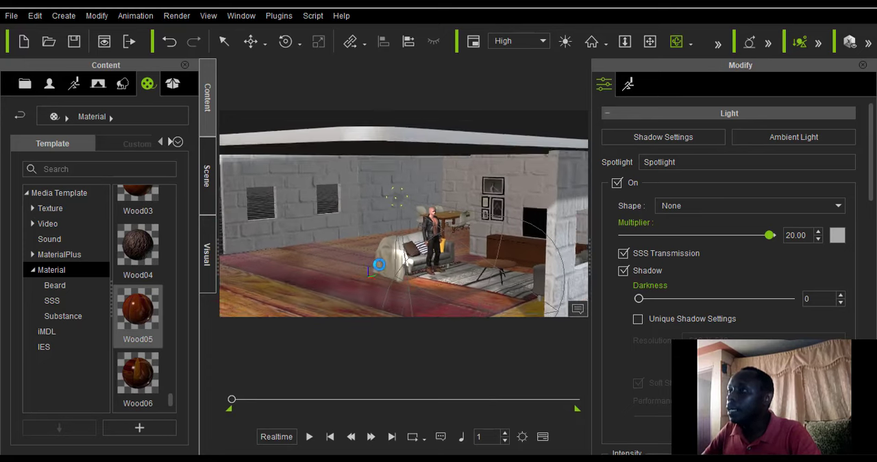
scroll(379, 265, up, 6)
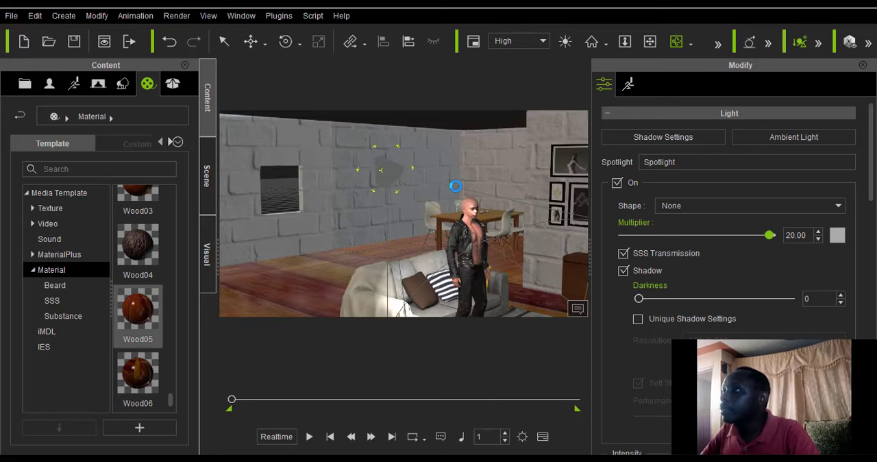
click(649, 42)
drag(488, 169, 427, 154)
scroll(424, 185, up, 8)
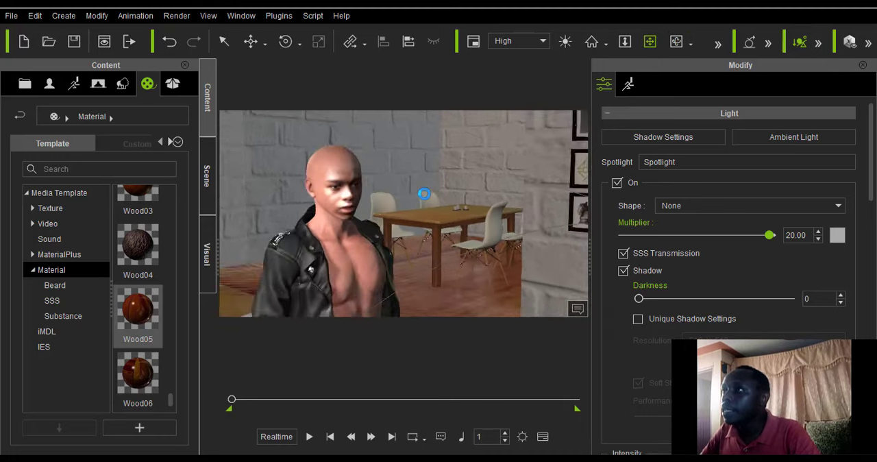
scroll(424, 194, down, 5)
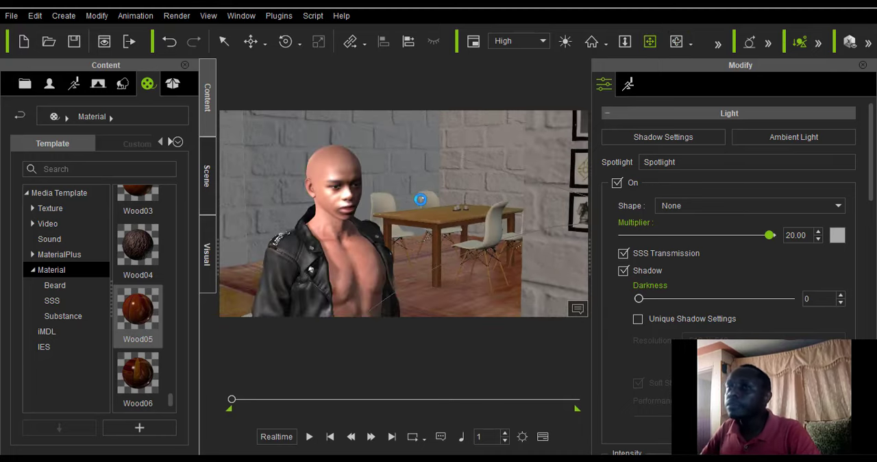
click(676, 41)
drag(478, 230, 413, 241)
scroll(416, 234, down, 3)
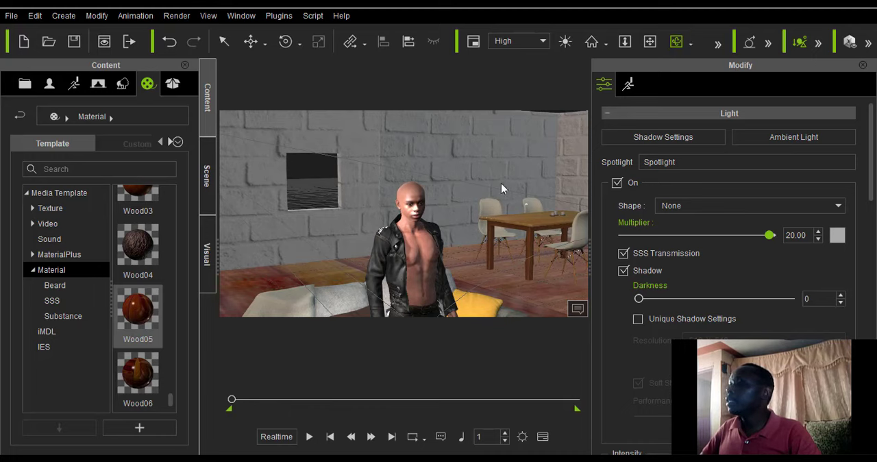
Add a second Spot Light to the living room scene.
drag(501, 183, 406, 228)
scroll(398, 230, down, 3)
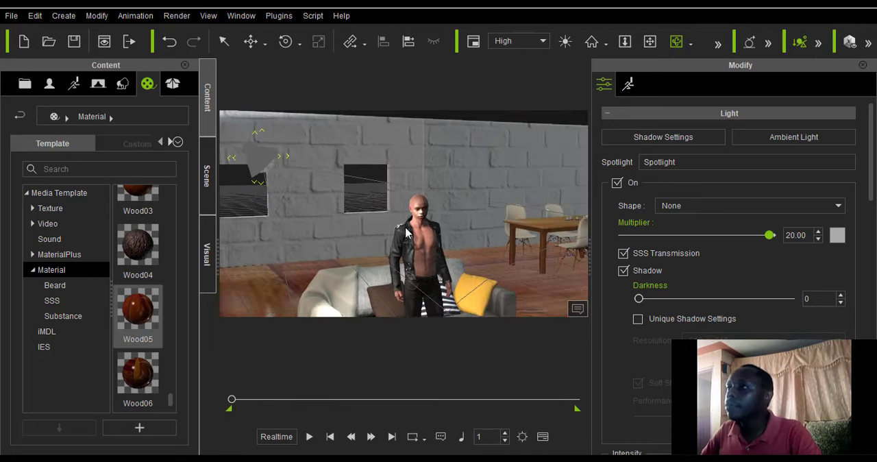
click(21, 13)
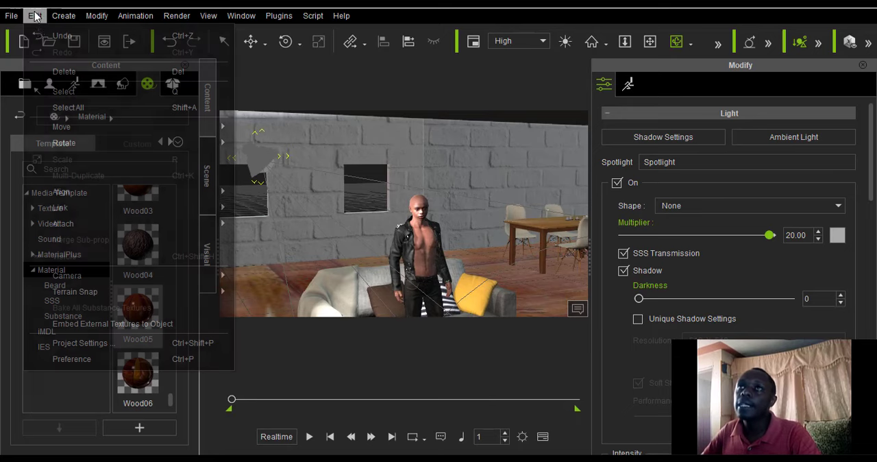
mouse_move(64, 15)
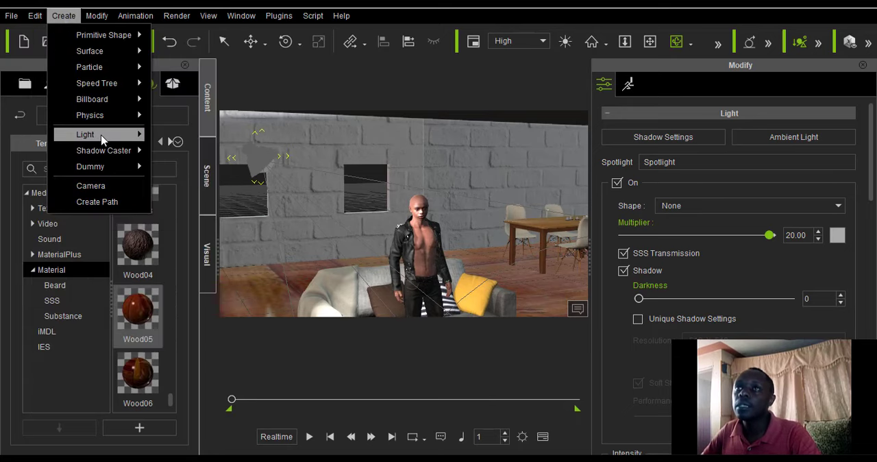
mouse_move(103, 140)
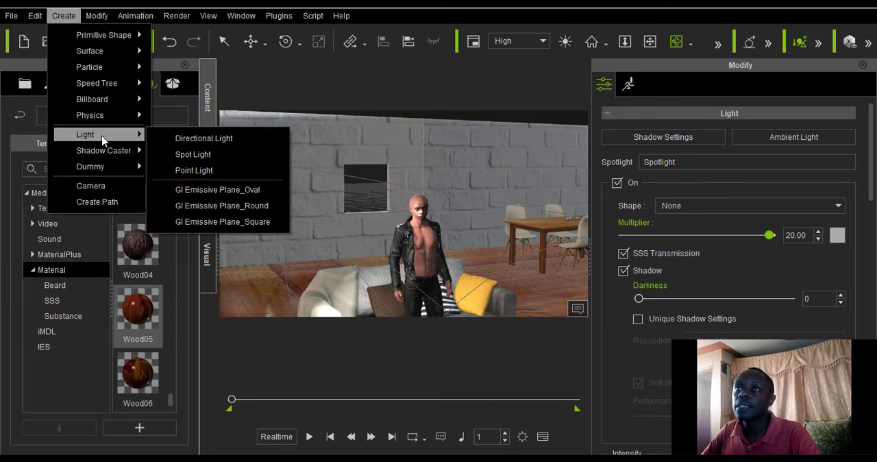
click(193, 155)
drag(358, 197, 382, 216)
Raise the new spotlight high above the standing character and set its Multiplier to 19.55.
click(264, 43)
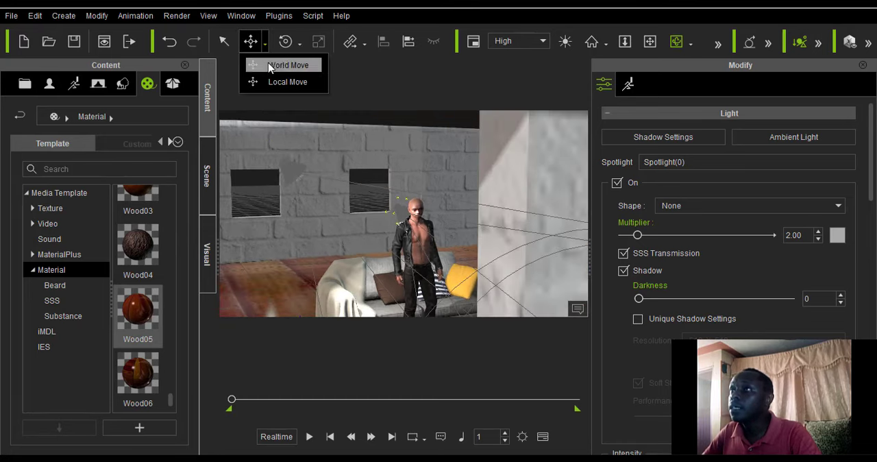
click(263, 82)
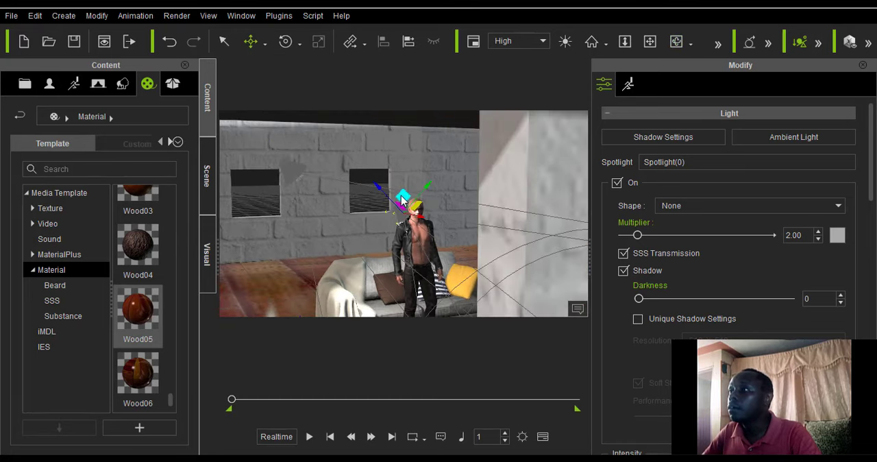
drag(400, 165, 393, 117)
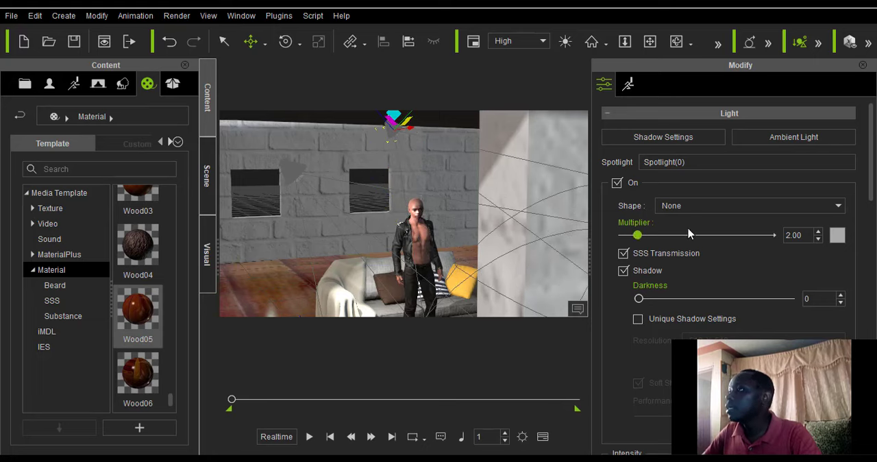
drag(643, 235, 766, 235)
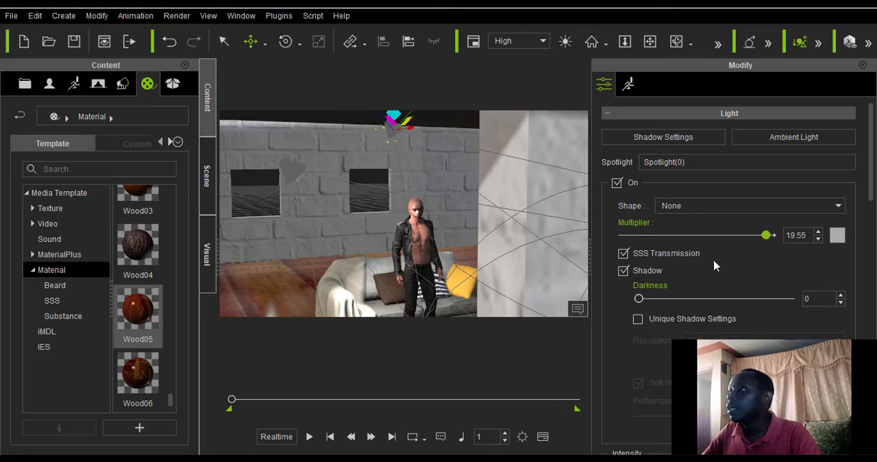
Rotate the new spotlight so it points down at the sofa and seating area.
scroll(347, 218, down, 3)
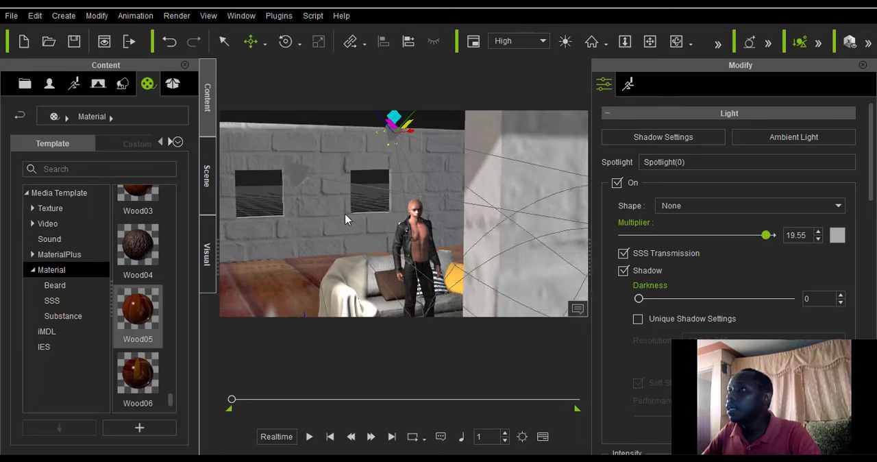
click(671, 43)
drag(304, 249, 426, 230)
drag(378, 183, 406, 242)
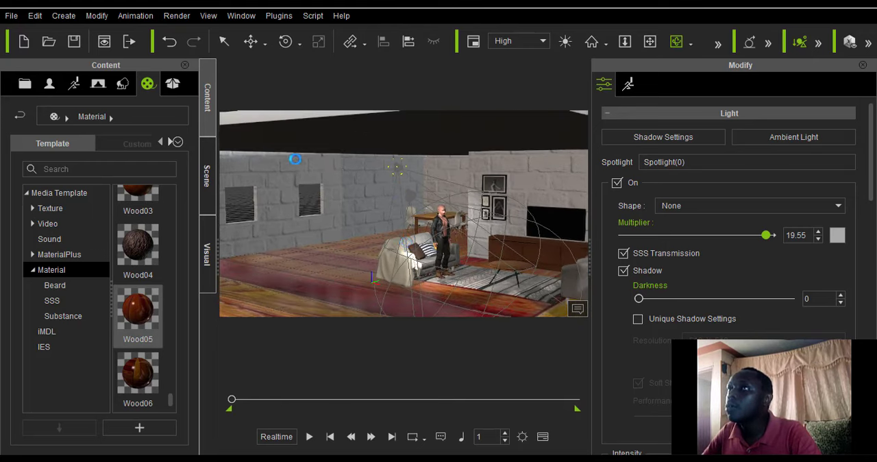
click(285, 42)
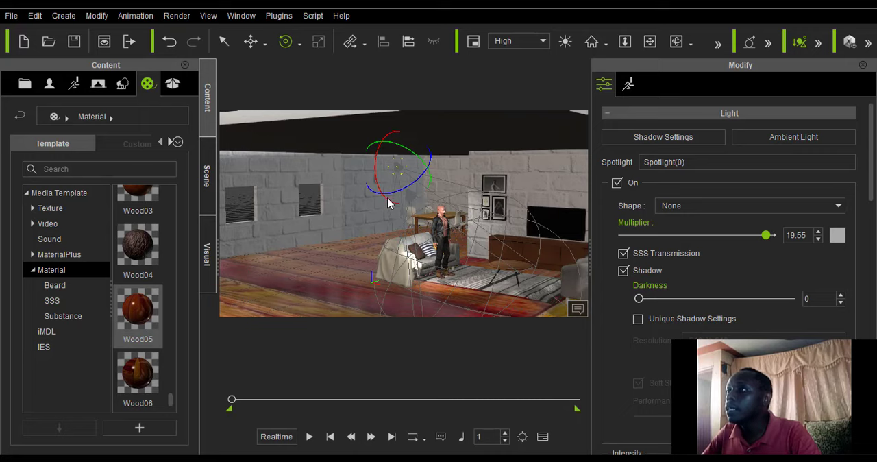
drag(376, 190, 399, 195)
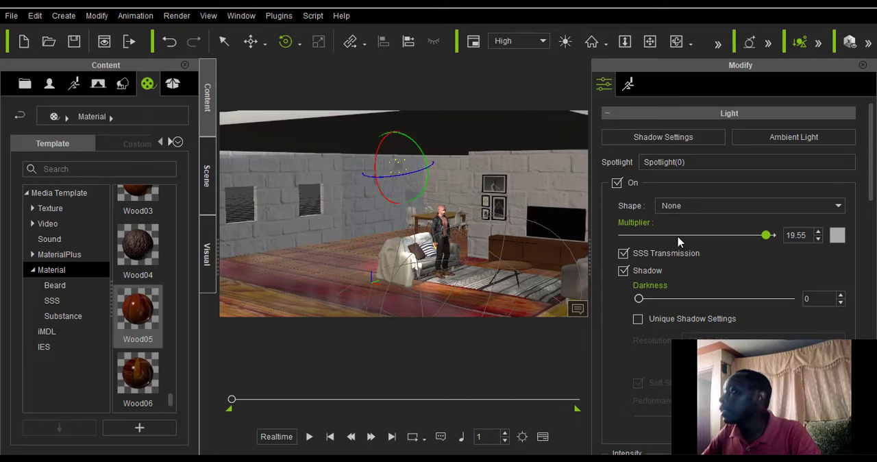
Change the new spotlight's shape to Rectangle and set its Multiplier to 20.
click(713, 207)
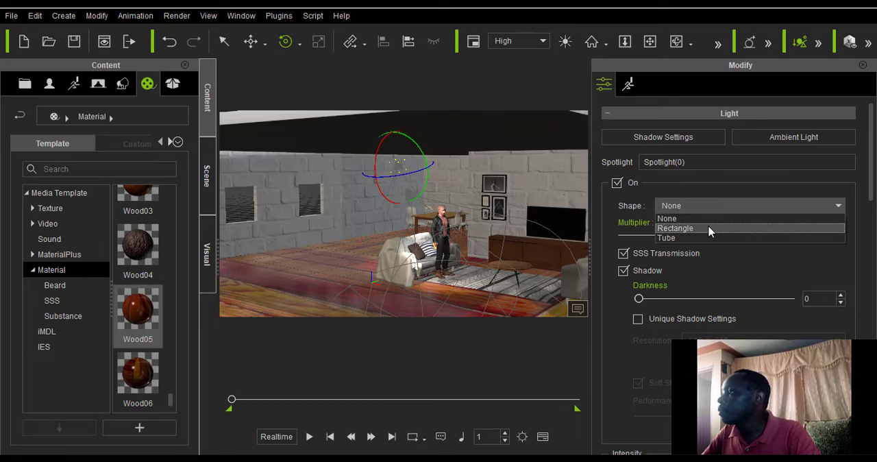
click(709, 229)
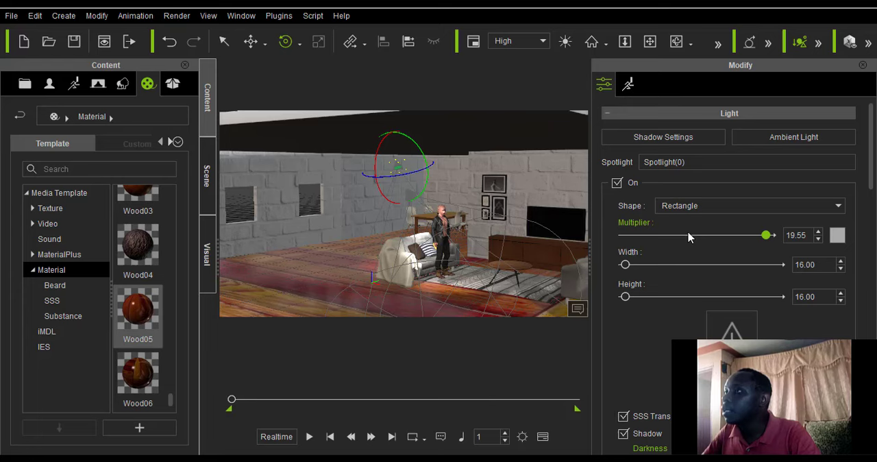
scroll(448, 232, up, 3)
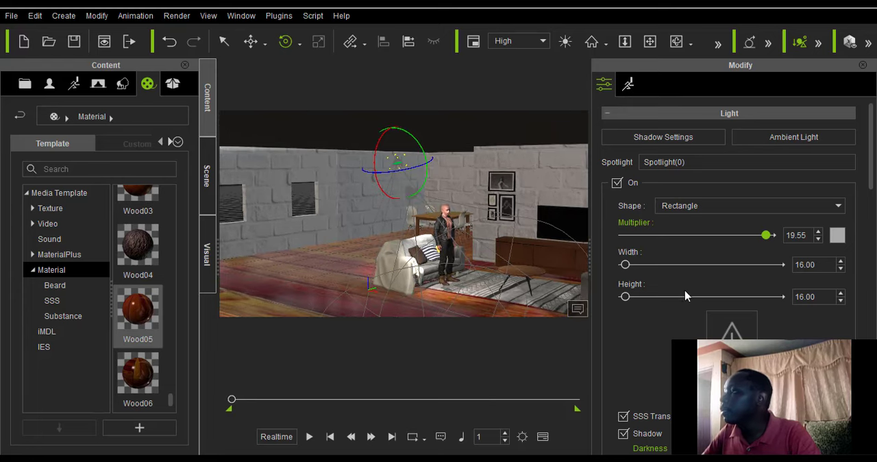
scroll(686, 296, down, 3)
scroll(808, 267, up, 2)
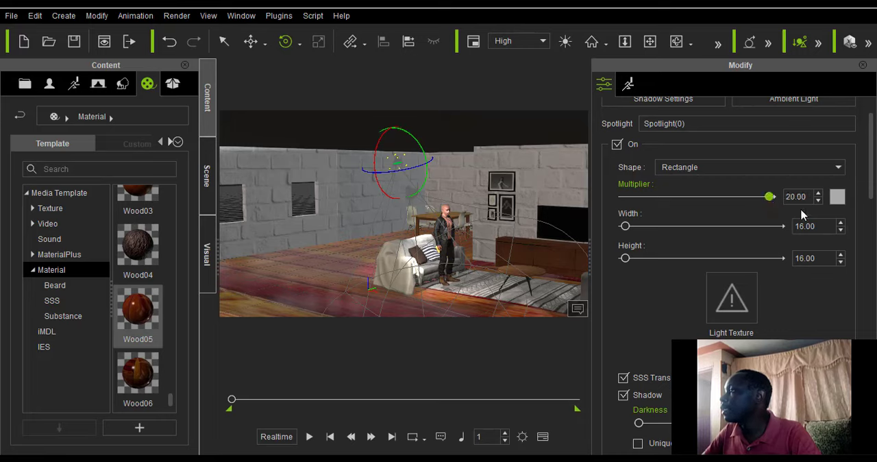
Set the new spotlight's light color to green, #0faa0f.
click(838, 198)
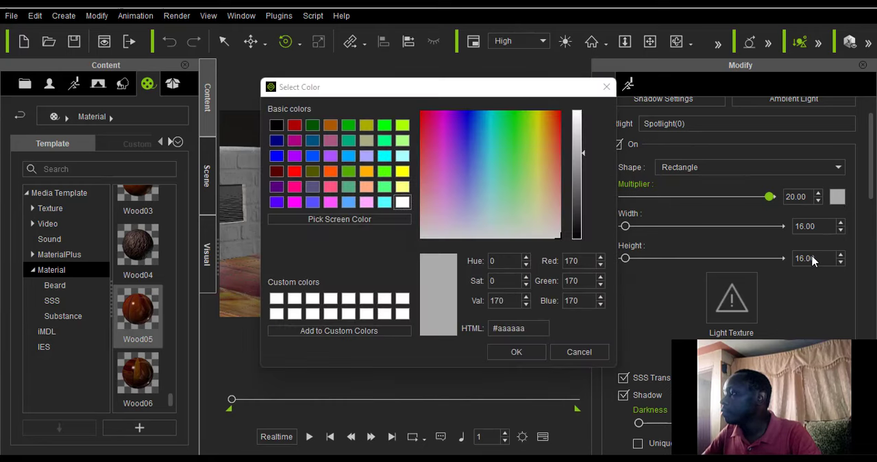
click(506, 130)
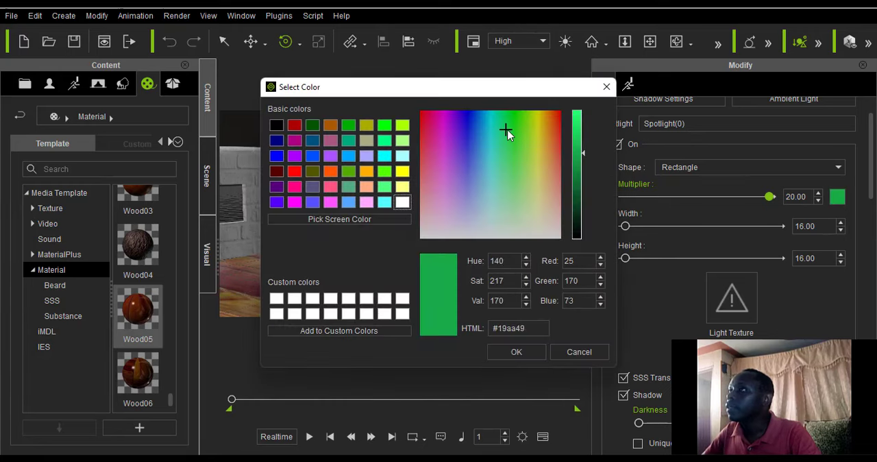
click(514, 123)
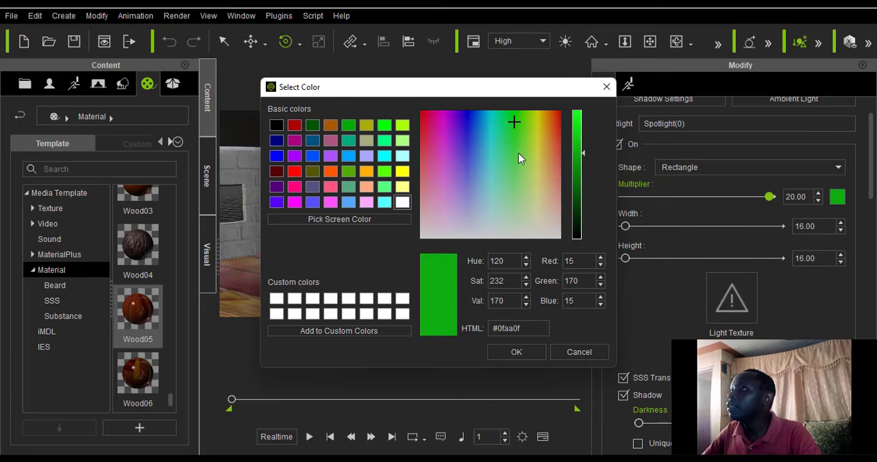
click(522, 351)
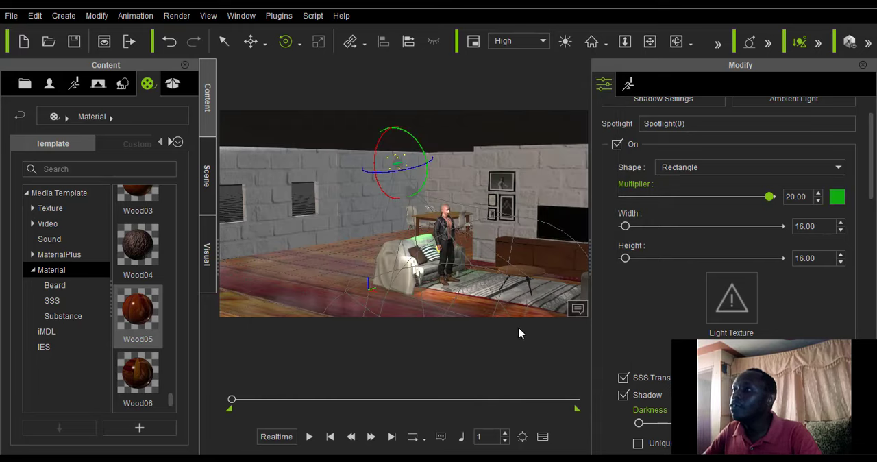
Move the green spotlight away from the sofa so it sits over the coffee table and striped rug.
click(266, 45)
click(279, 82)
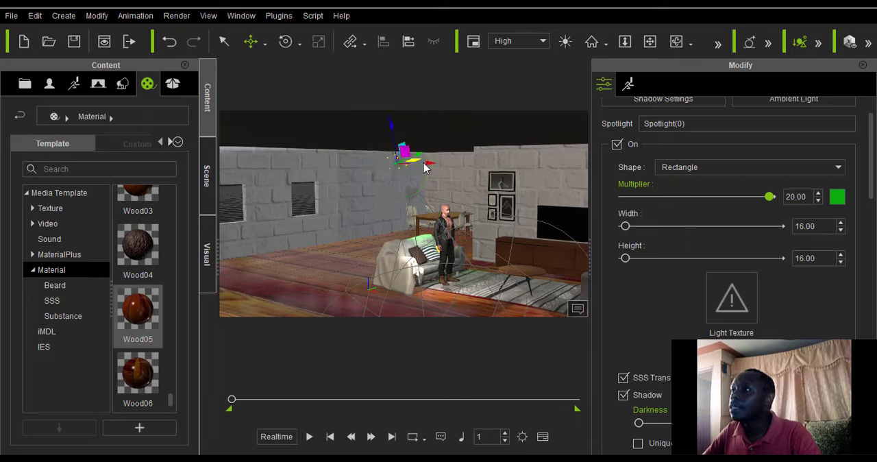
drag(465, 175, 541, 204)
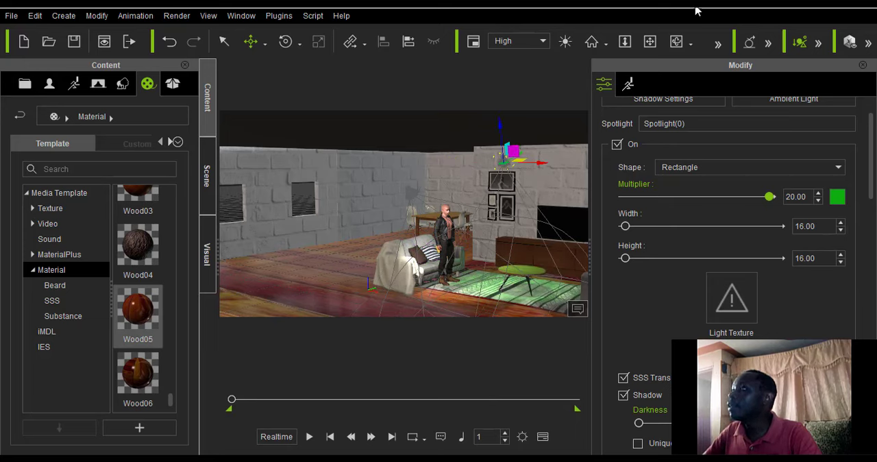
click(672, 48)
drag(486, 209, 454, 207)
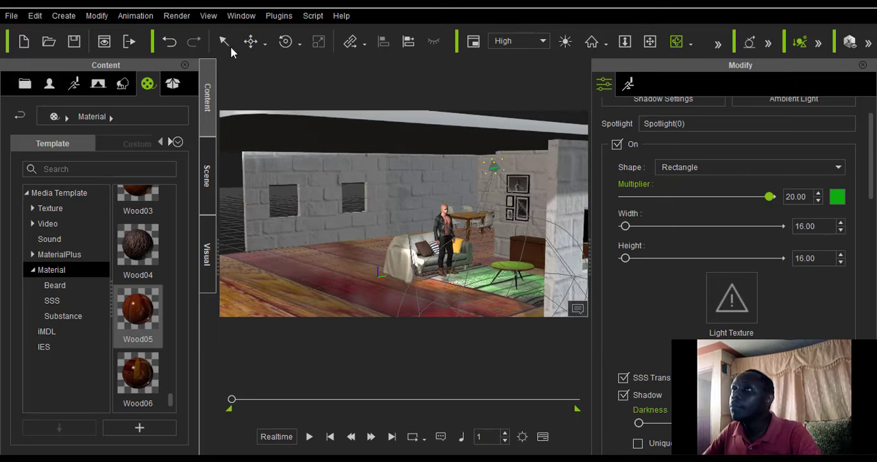
click(265, 44)
click(292, 81)
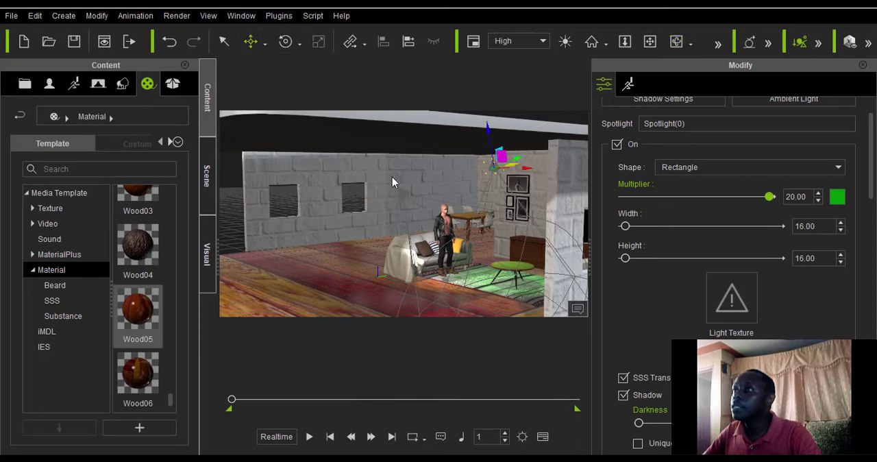
drag(527, 163, 515, 177)
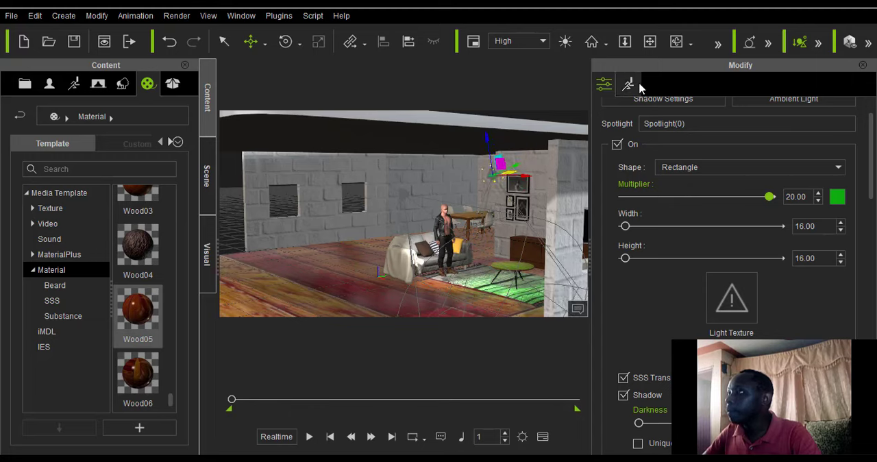
Move the green spotlight farther across the rug toward the grey armchairs so it lights them too.
click(677, 43)
drag(374, 262, 428, 205)
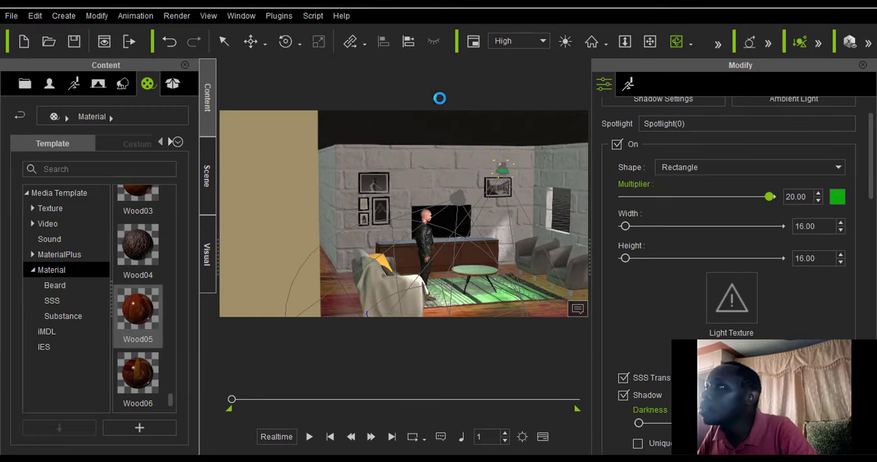
click(264, 47)
click(262, 80)
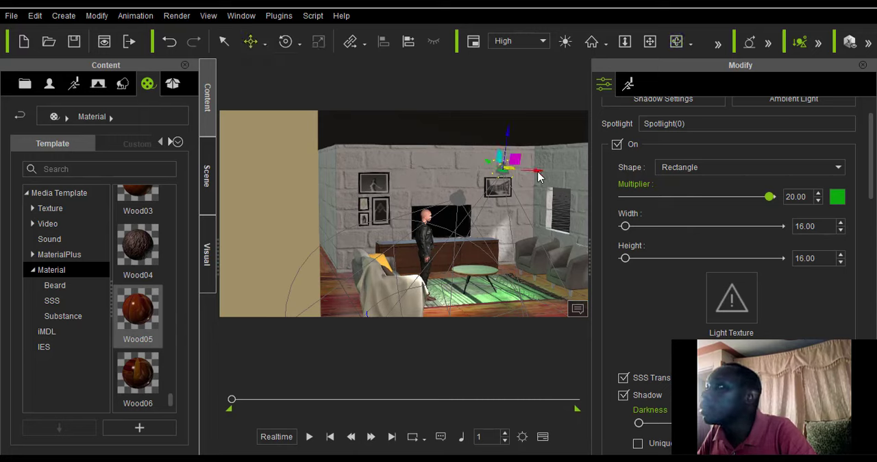
drag(523, 175, 402, 169)
drag(484, 157, 558, 162)
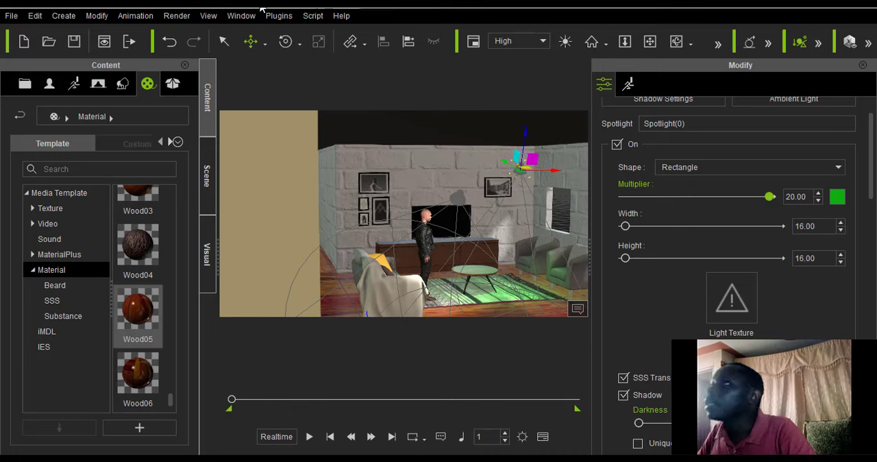
Rotate the green spotlight so its beam points at the brick wall above the television.
click(285, 41)
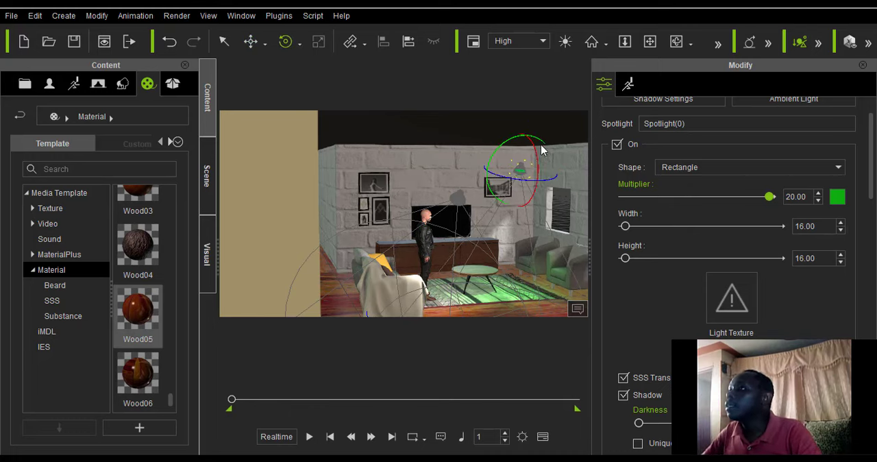
mouse_move(537, 171)
mouse_down()
mouse_move(539, 184)
mouse_move(538, 167)
mouse_up()
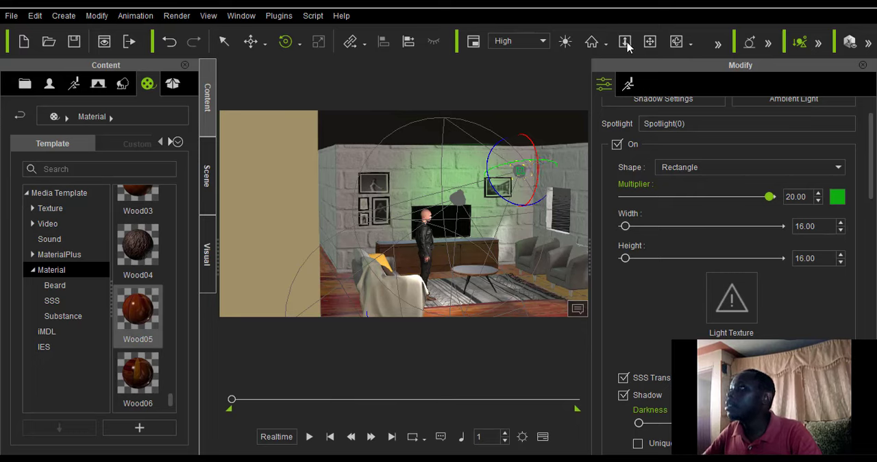
click(650, 41)
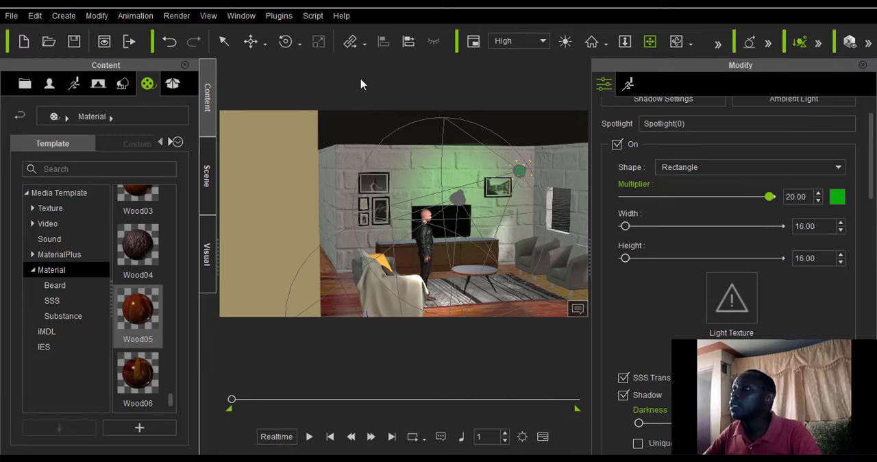
Move the green spotlight lower and closer to the television wall, between the television and the framed picture.
click(251, 41)
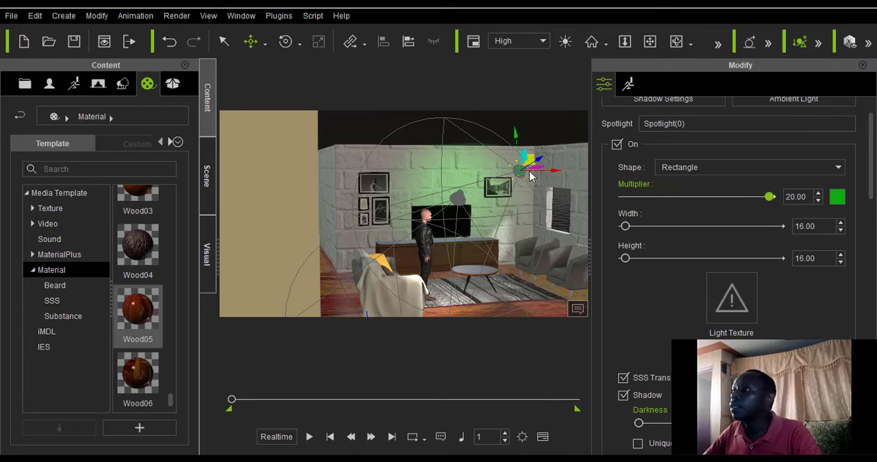
drag(529, 164, 489, 158)
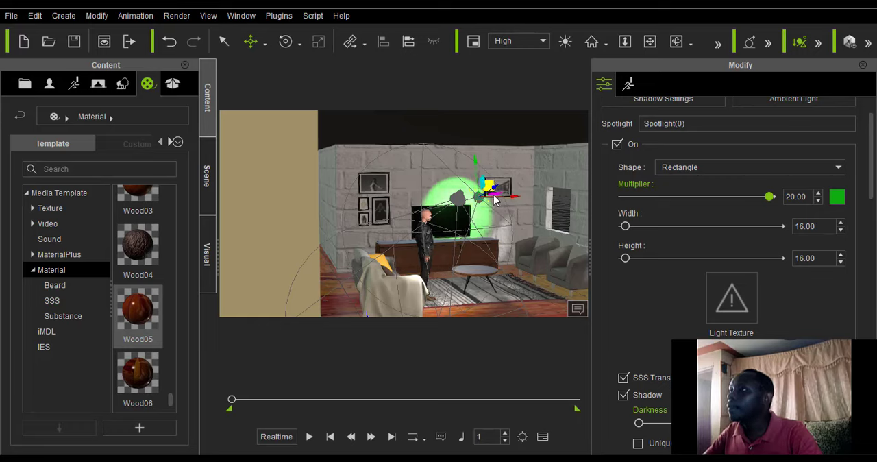
drag(492, 187, 501, 178)
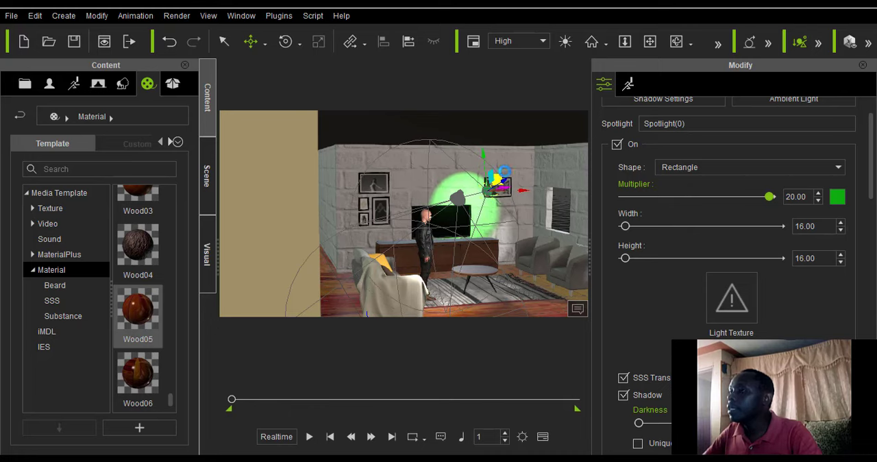
click(677, 41)
drag(350, 209, 295, 228)
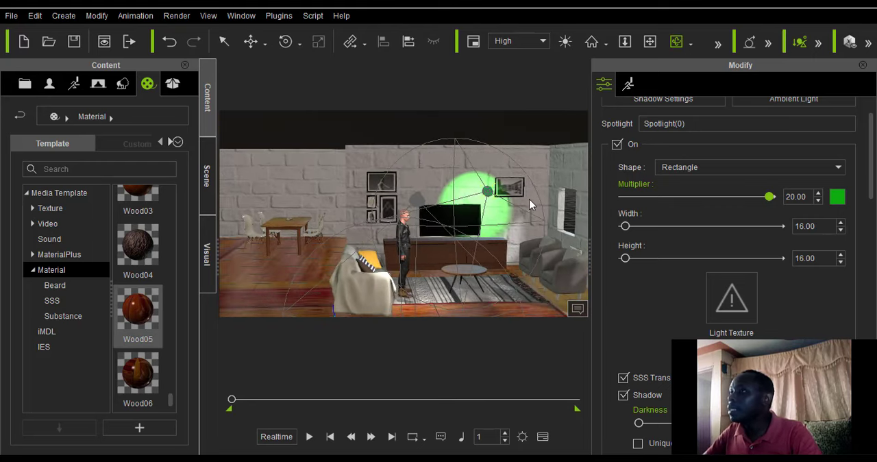
Move the green spotlight lower and sideways so it sits at the height of the television screen.
click(650, 41)
drag(533, 158, 457, 134)
scroll(412, 229, up, 6)
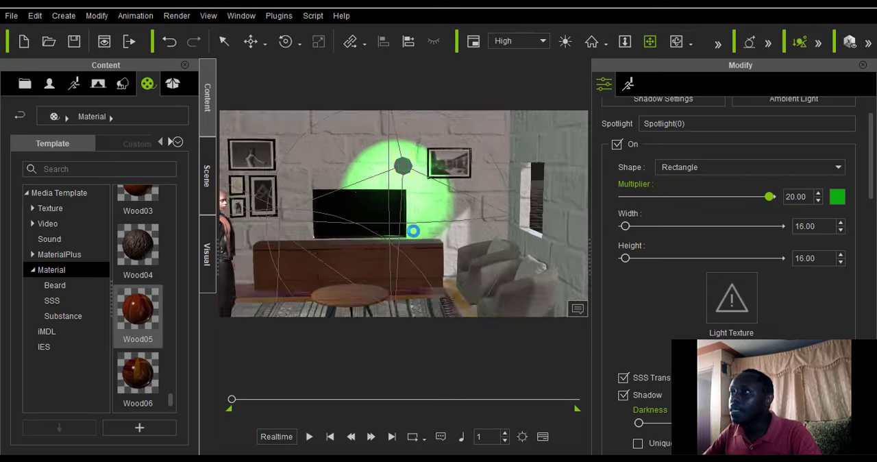
click(677, 41)
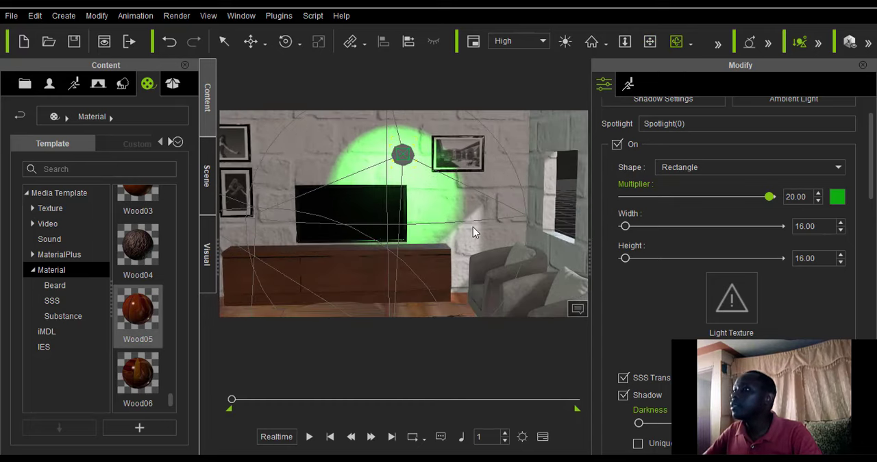
drag(473, 227, 411, 185)
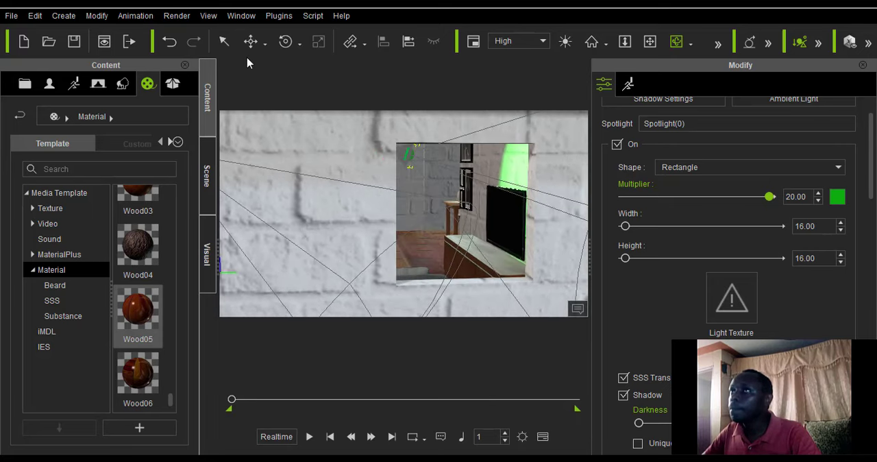
click(265, 45)
click(278, 82)
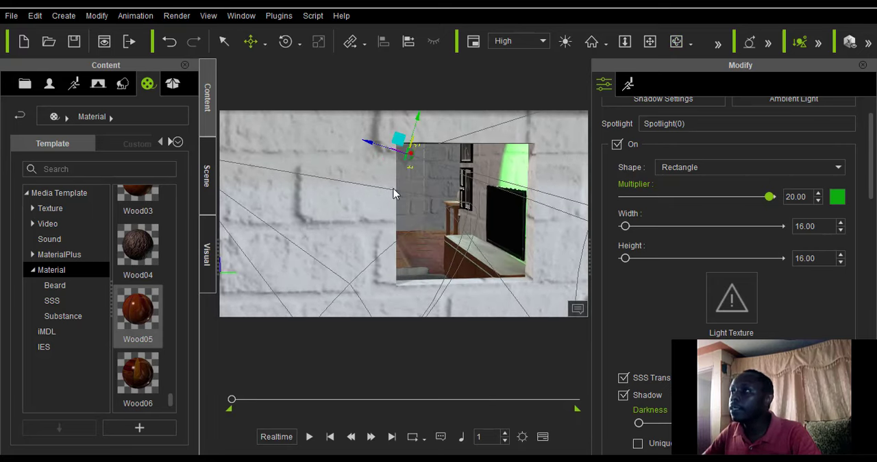
drag(410, 147, 548, 186)
scroll(671, 196, up, 3)
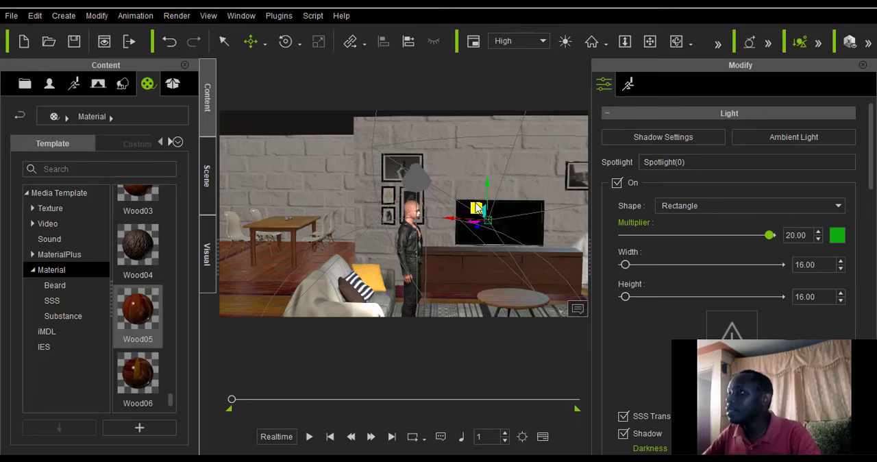
Fine-tune the green spotlight's position by the television, shifting it slightly and lowering it a little.
drag(476, 208, 480, 202)
scroll(494, 242, down, 6)
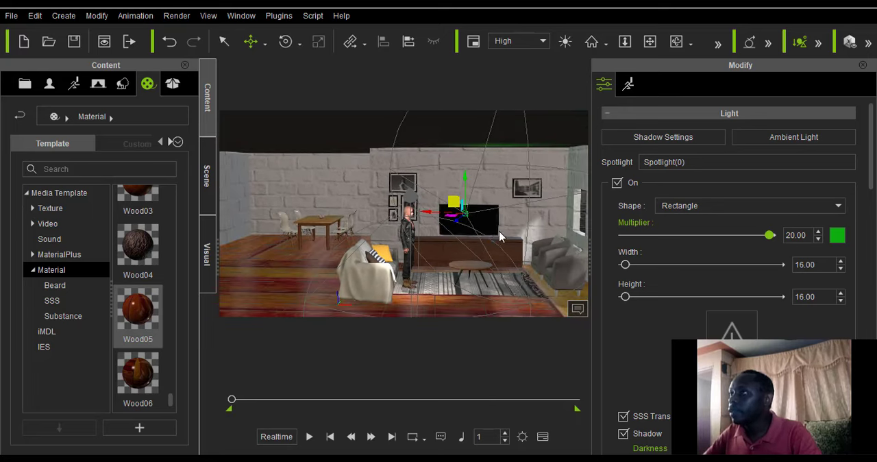
drag(461, 172, 459, 183)
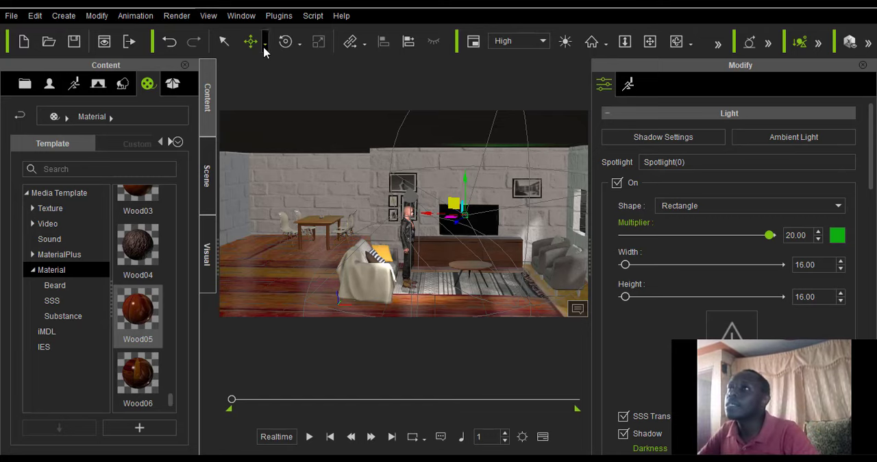
Switch the green spotlight from moving to rotating.
click(286, 41)
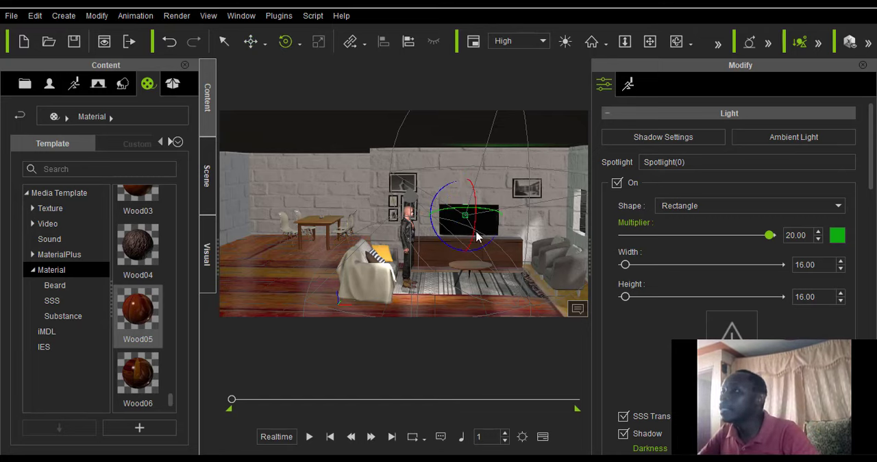